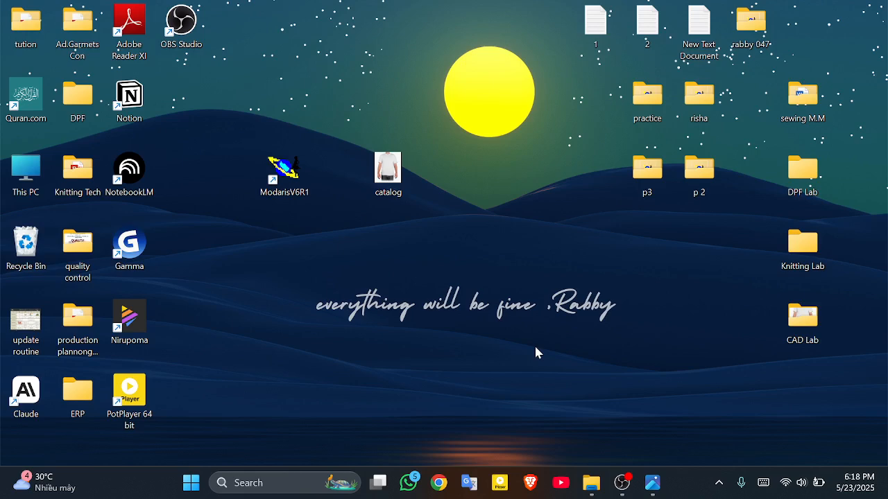
Step: Open the CAD Lab desktop folder and its S–3XL size chart PDF in Edge
left_click(795, 336)
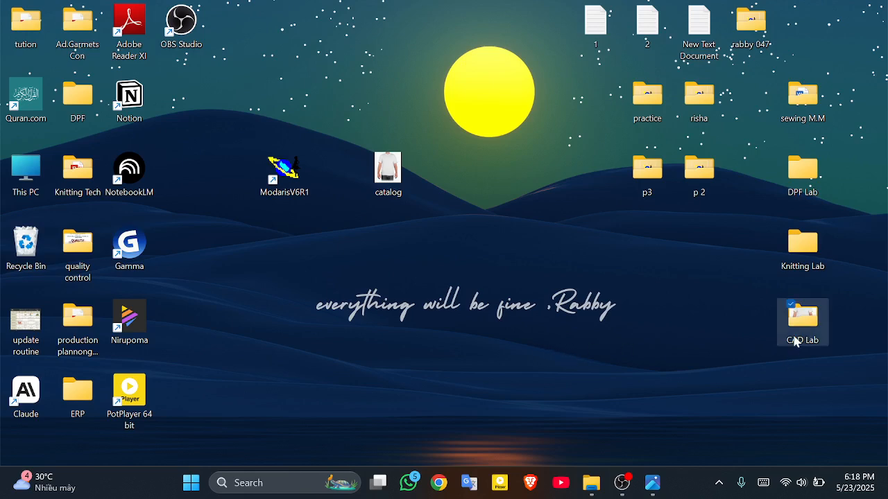
double_click(795, 338)
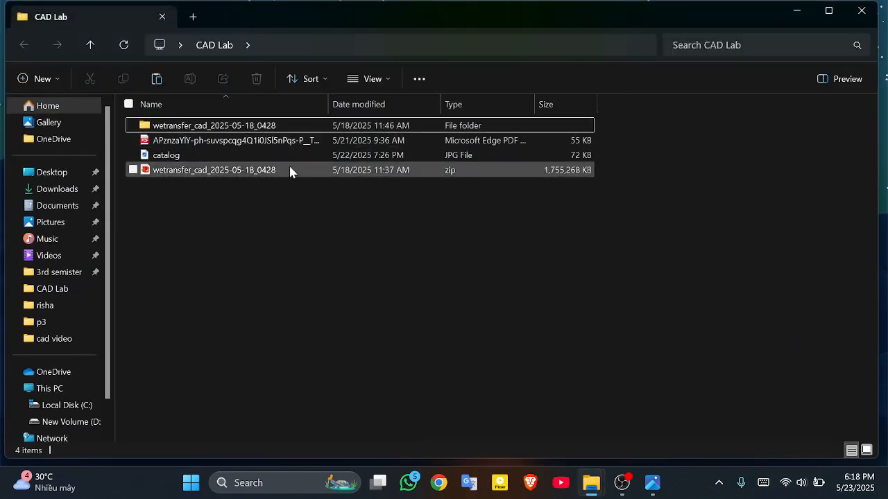
double_click(291, 141)
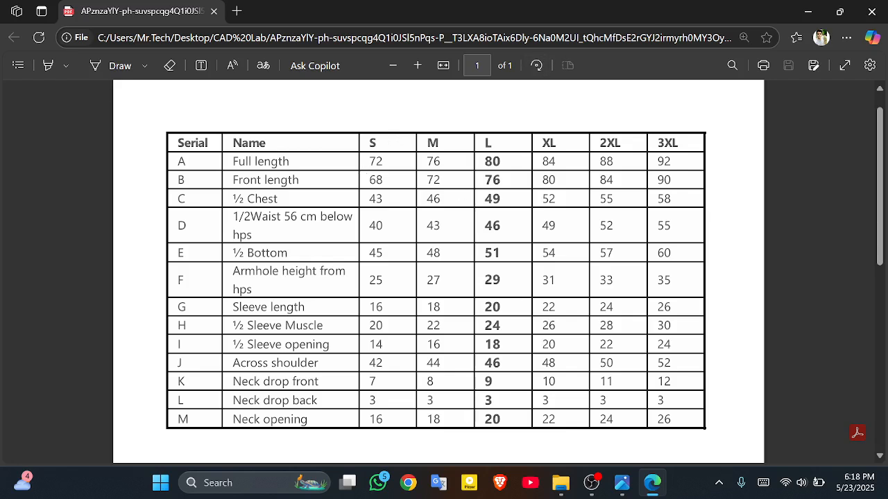
Step: Highlight the L size column in yellow, from the header down to neck opening
double_click(260, 144)
left_click(462, 139)
left_click(47, 66)
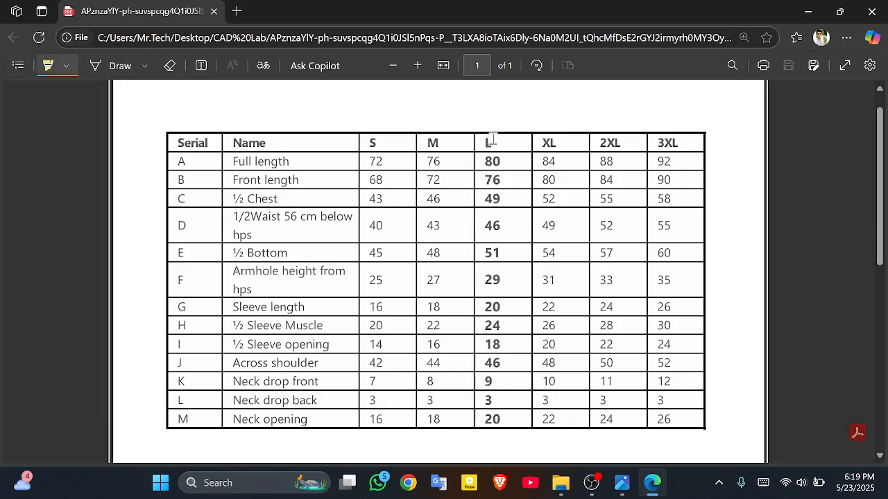
left_click_drag(490, 142, 497, 409)
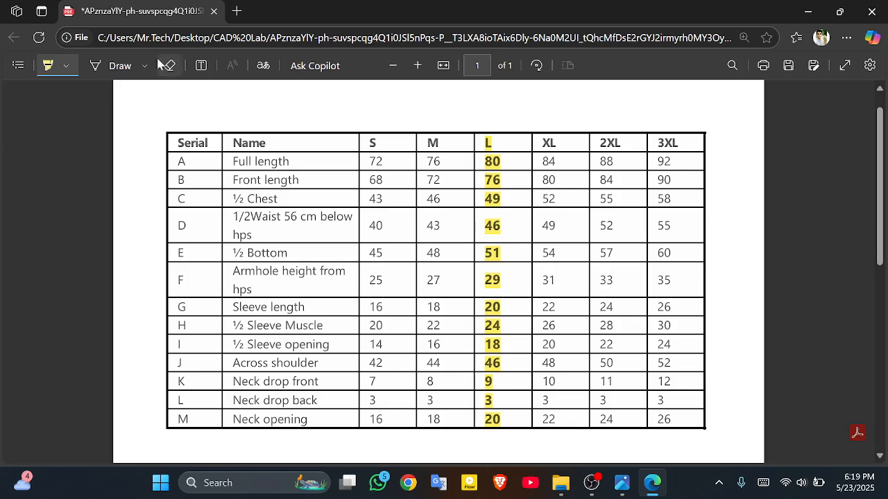
Step: Draw blue ink marks beside measurement serials A through G
left_click(115, 66)
left_click_drag(163, 165, 209, 159)
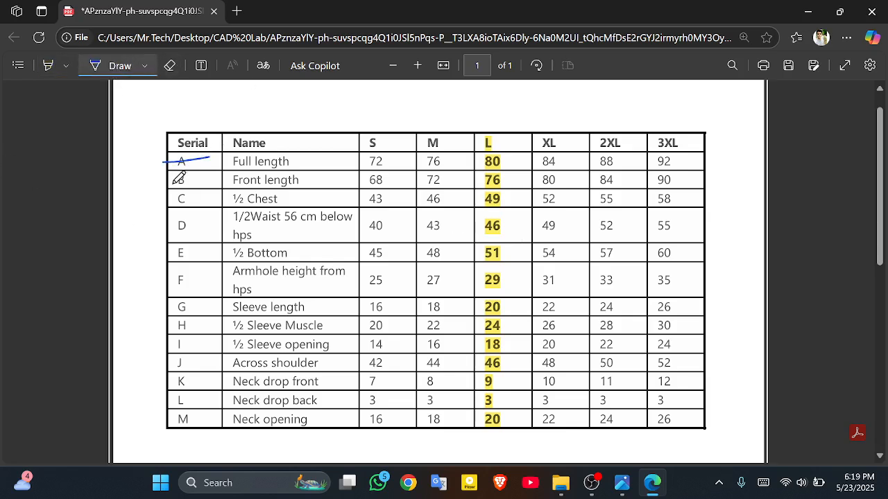
left_click_drag(167, 186, 200, 183)
left_click_drag(165, 207, 208, 188)
mouse_move(165, 227)
left_mouse_down()
mouse_move(192, 228)
mouse_move(208, 247)
left_mouse_up()
left_click_drag(207, 281, 211, 277)
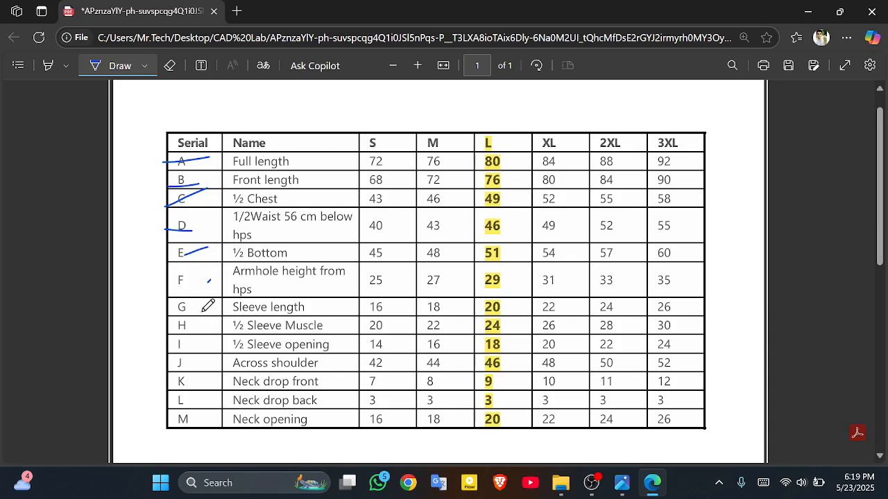
left_click_drag(203, 313, 207, 338)
Step: Ink-dot rows J, L and M, then minimize Edge and File Explorer
left_click(198, 362)
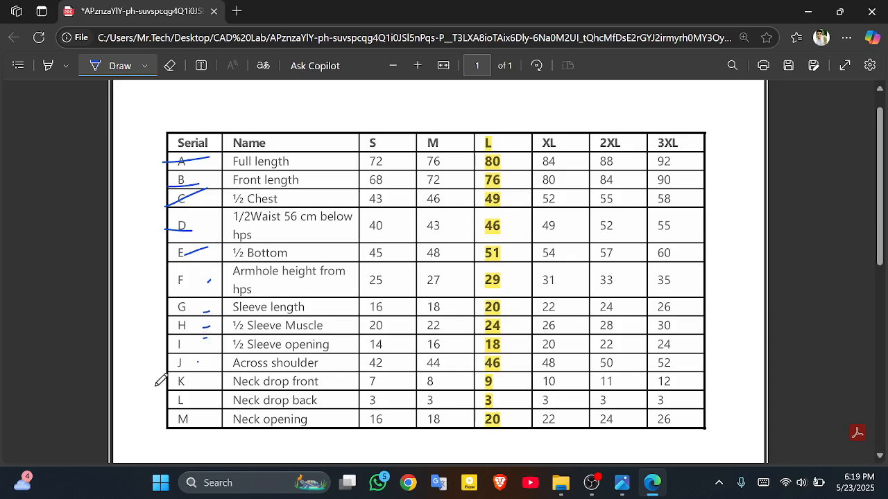
left_click(200, 400)
left_click(199, 419)
left_click(807, 12)
left_click(796, 10)
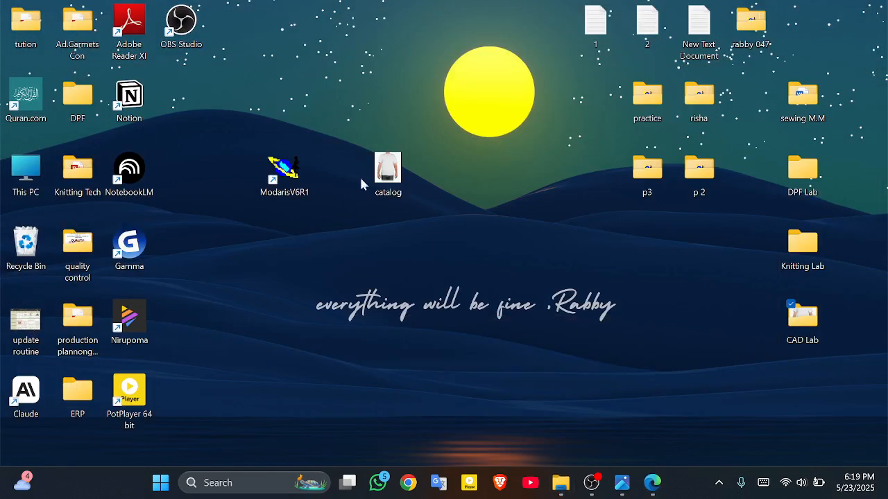
Step: Open catalog.jpg in Photos and switch to the Markup pen
double_click(387, 170)
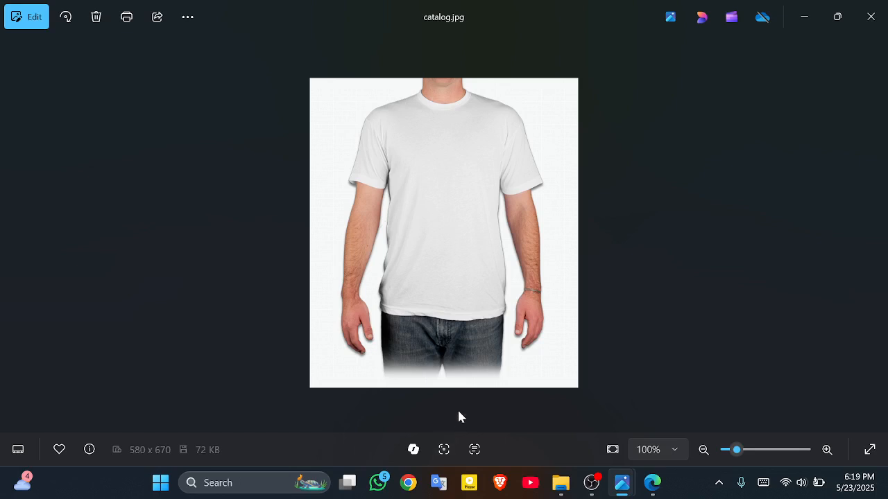
left_click(30, 17)
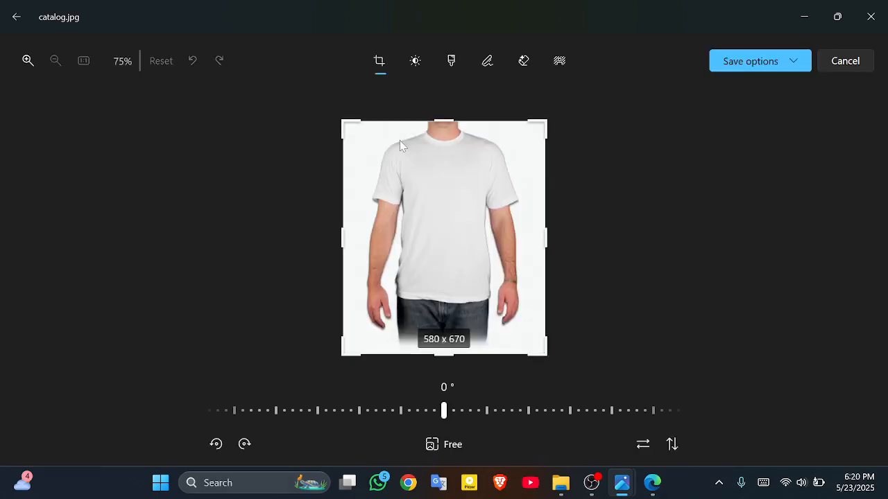
left_click(489, 62)
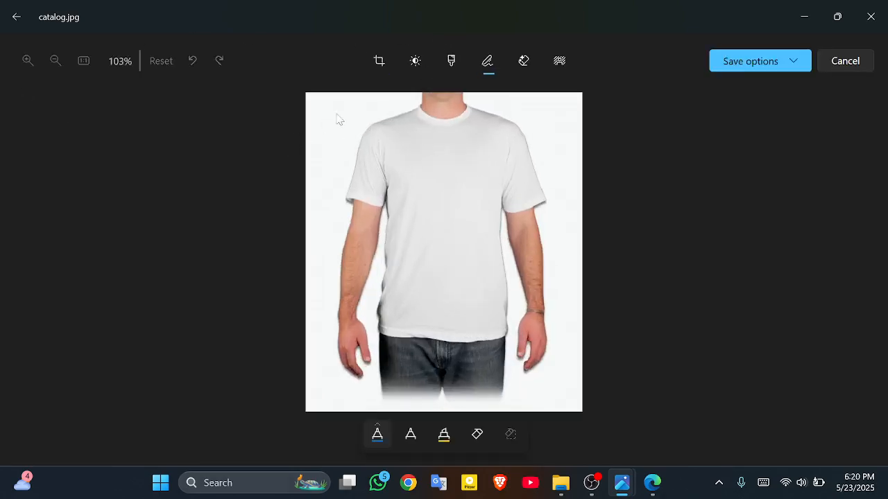
Step: Trace the shirt's left half from shoulder to hem, undoing one bad stroke, then minimize Photos
mouse_move(344, 111)
left_mouse_down()
mouse_move(355, 353)
mouse_move(397, 361)
mouse_move(438, 344)
left_mouse_up()
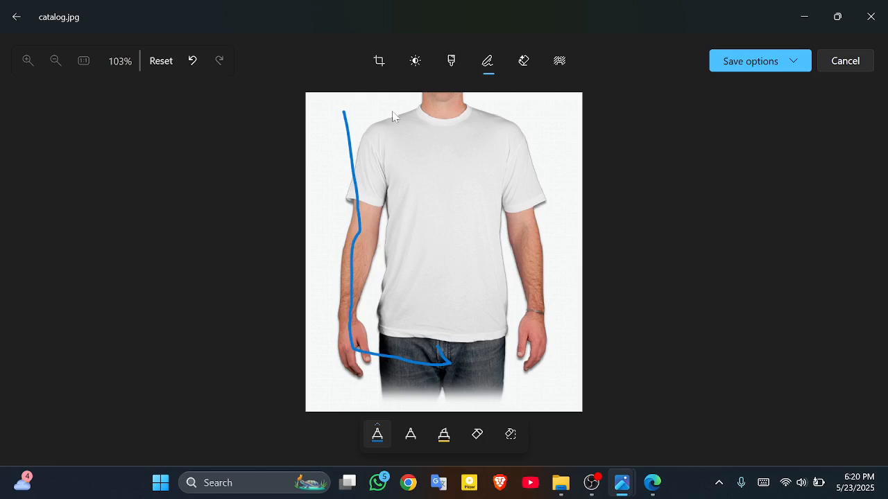
mouse_move(339, 106)
left_mouse_down()
mouse_move(510, 120)
mouse_move(465, 113)
left_mouse_up()
key("ctrl+z")
mouse_move(343, 113)
left_mouse_down()
mouse_move(445, 118)
mouse_move(452, 178)
mouse_move(446, 353)
mouse_move(437, 359)
left_mouse_up()
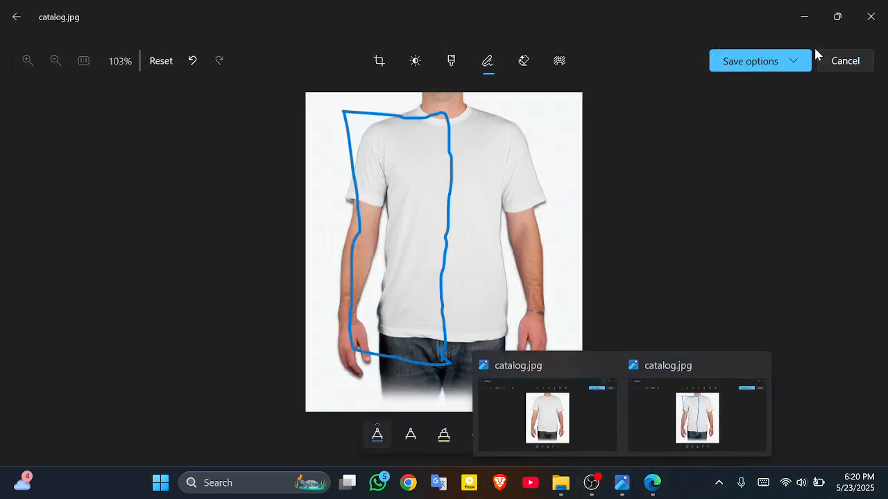
left_click(793, 18)
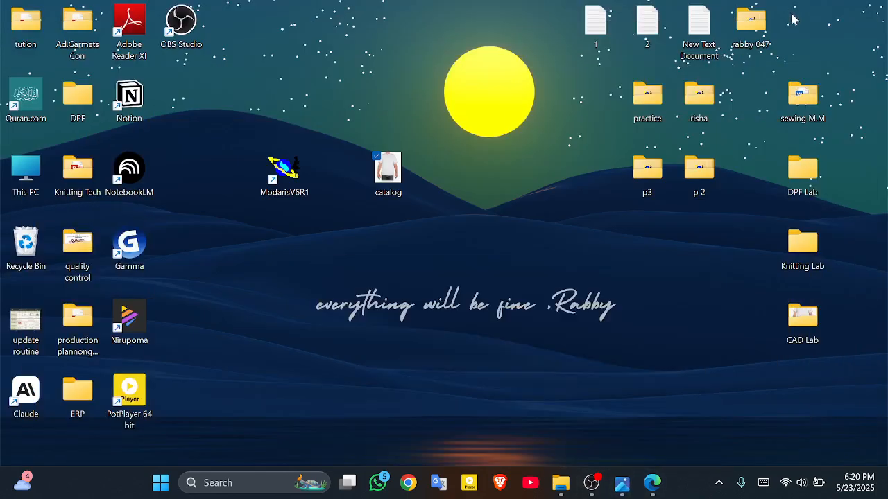
Step: Create a new desktop folder named 047
right_click(388, 46)
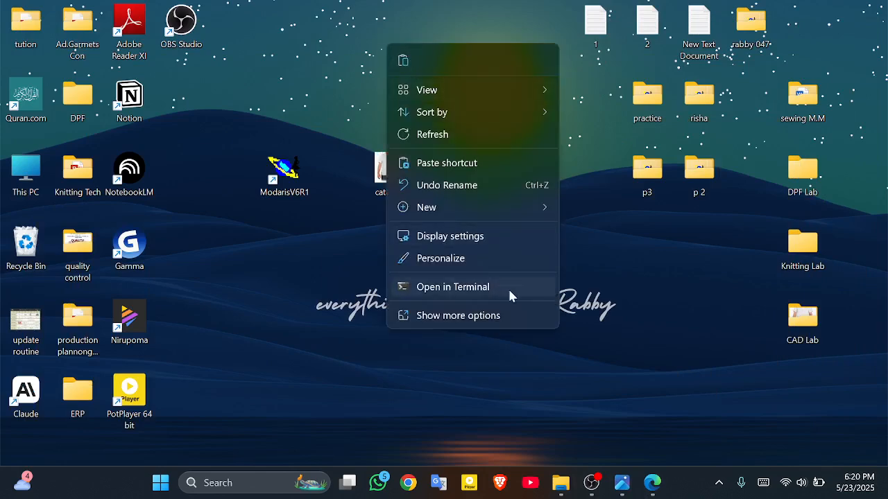
mouse_move(464, 207)
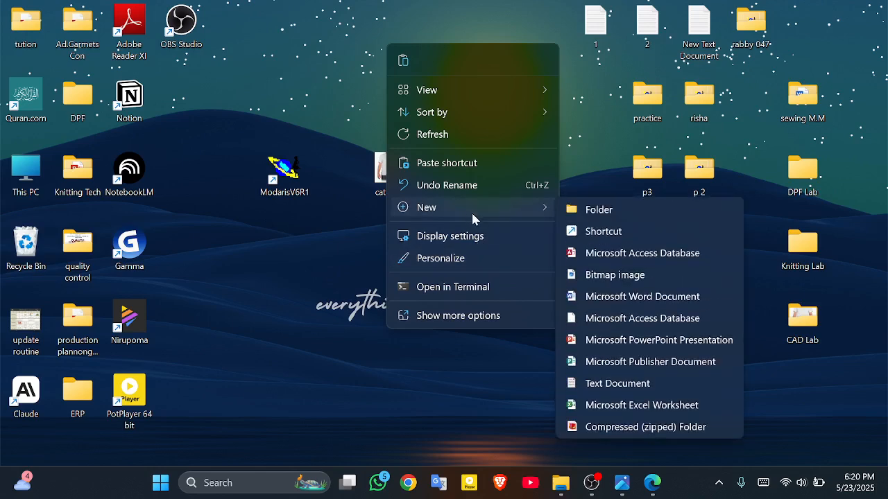
left_click(691, 214)
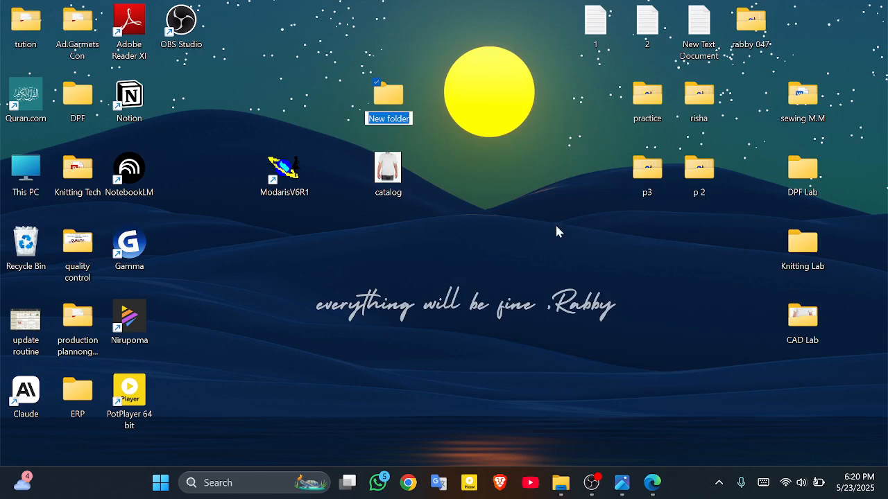
key("BackSpace")
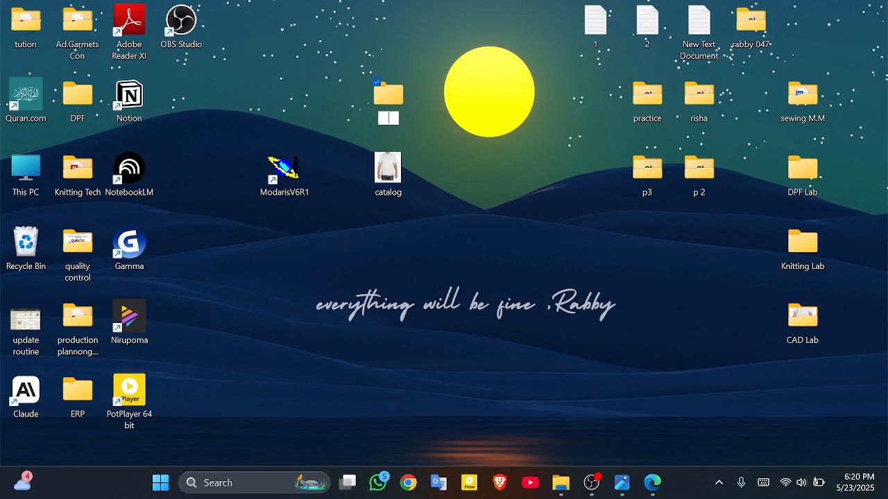
type("047")
key("Return")
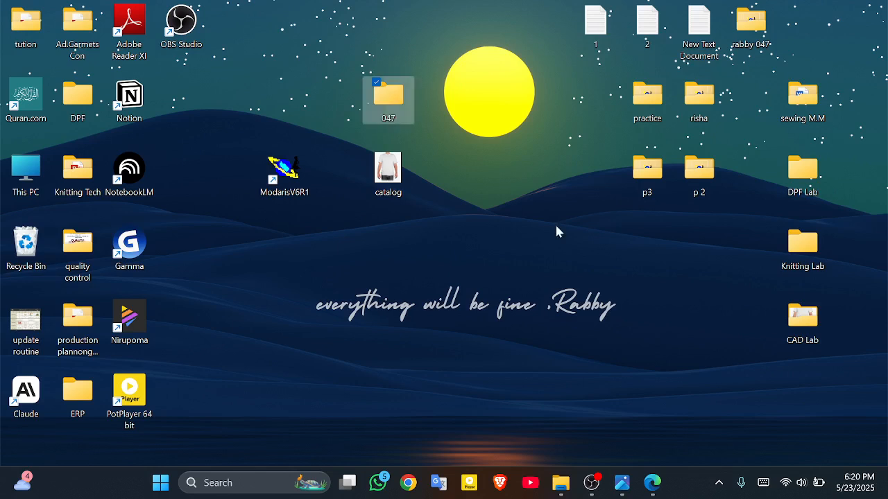
Step: Create a new text document inside folder 047, glancing at the size chart PDF
double_click(391, 109)
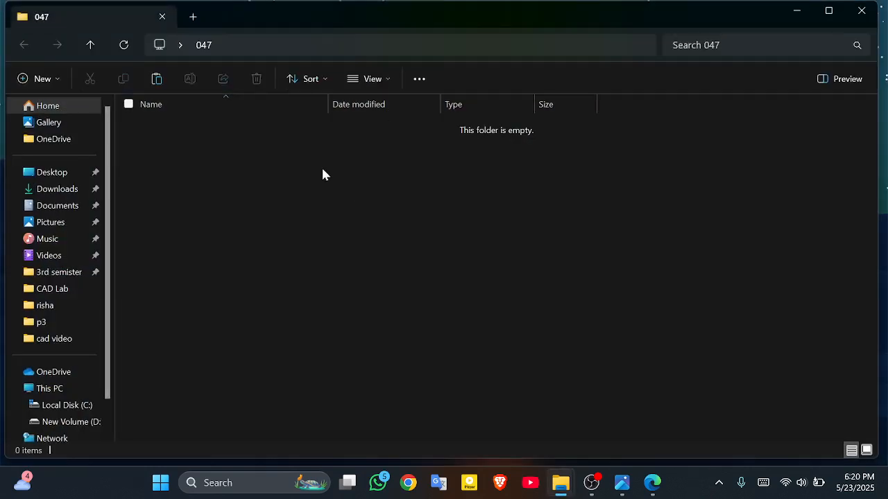
right_click(321, 174)
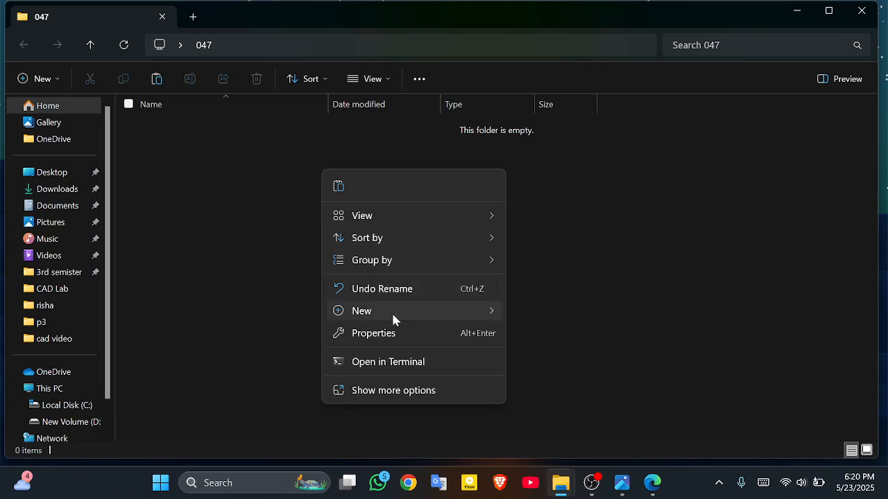
mouse_move(393, 318)
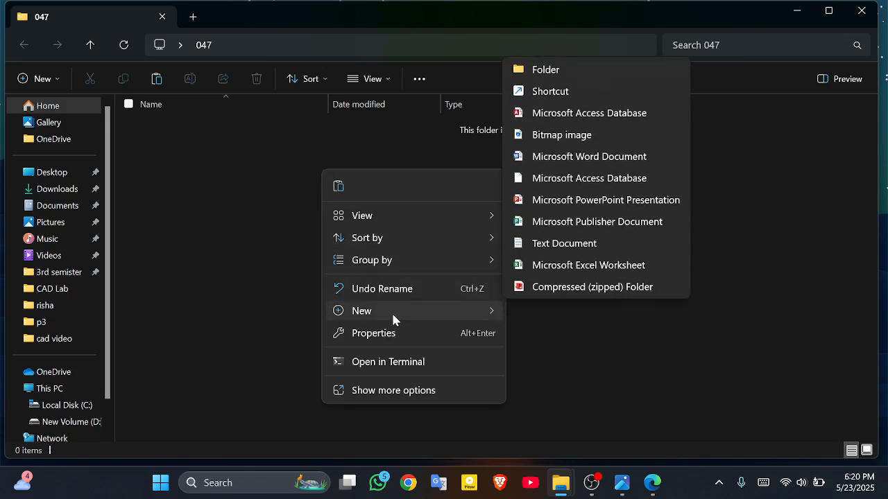
left_click(586, 245)
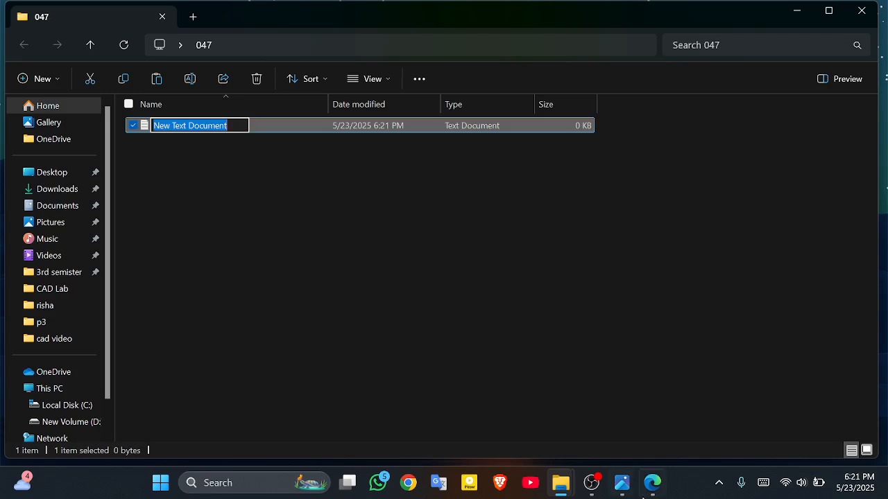
left_click(652, 484)
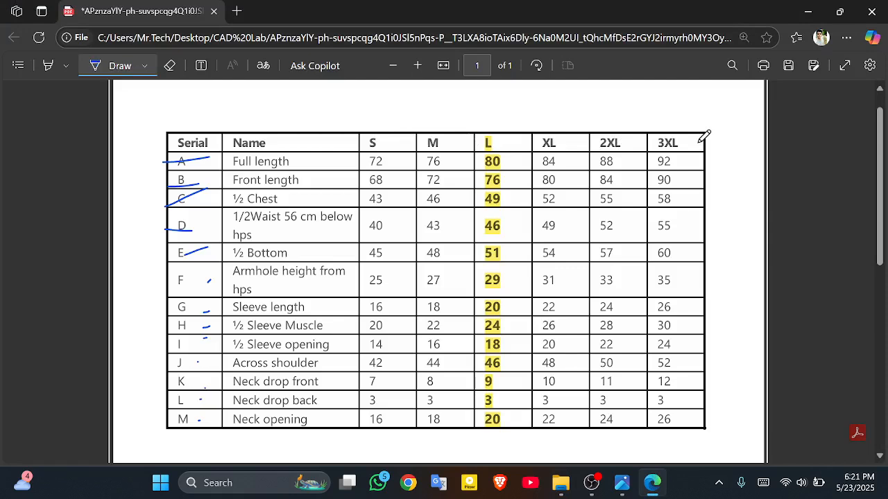
left_click(810, 11)
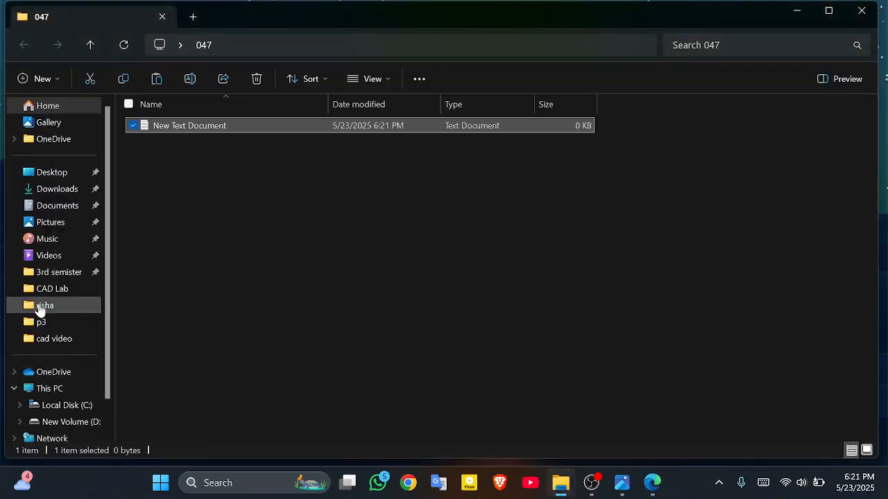
Step: Rename the text document to 's to 3 xl' and open it in Notepad
right_click(235, 129)
mouse_move(304, 270)
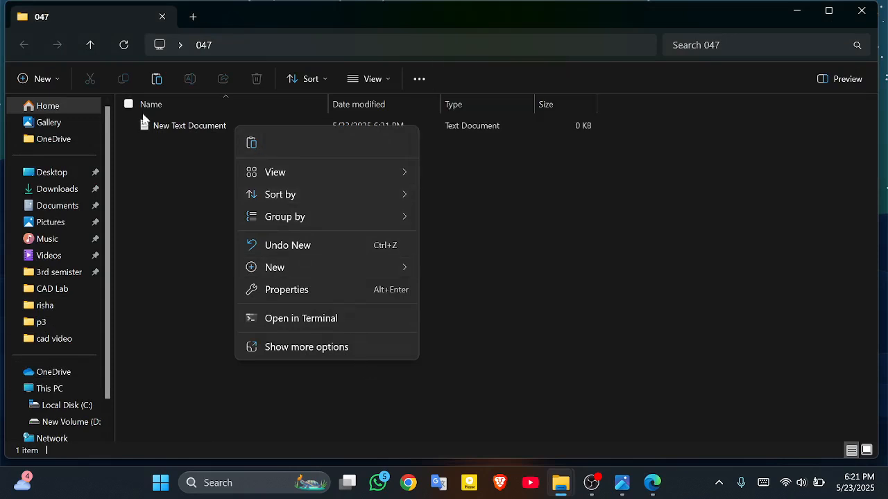
right_click(183, 124)
left_click(167, 124)
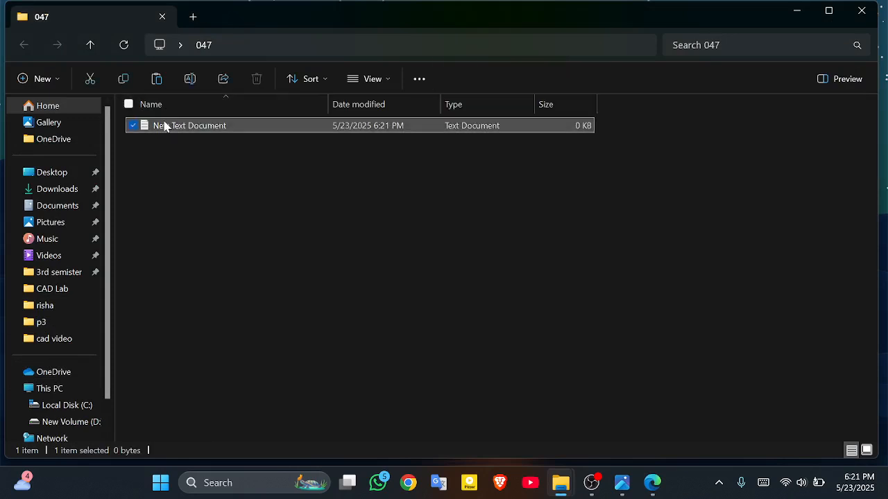
right_click(164, 126)
left_click(236, 135)
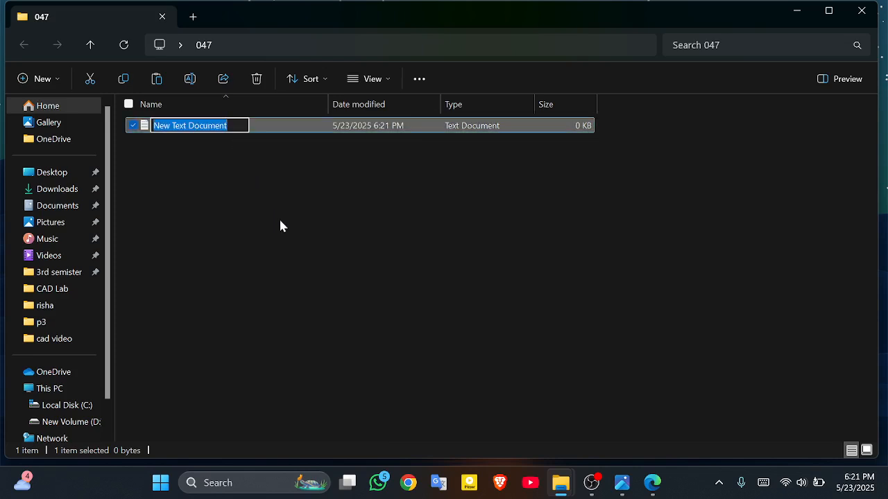
type("s to 3")
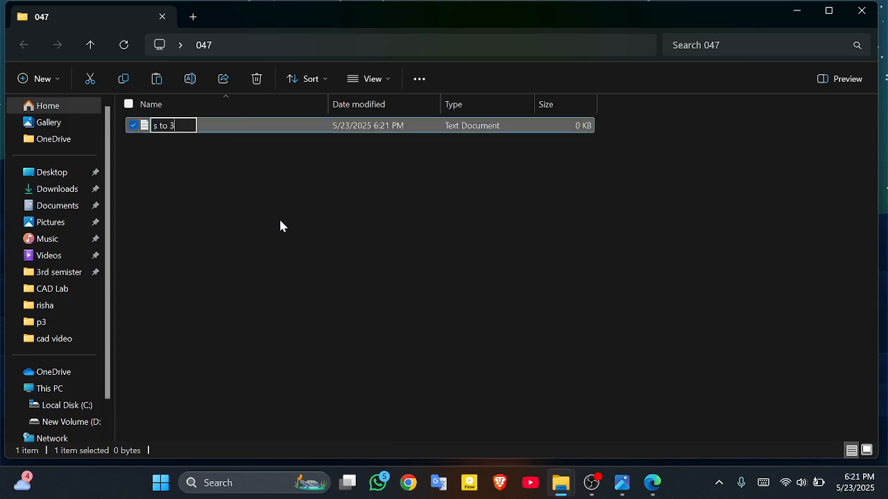
type(" xl")
key("Return")
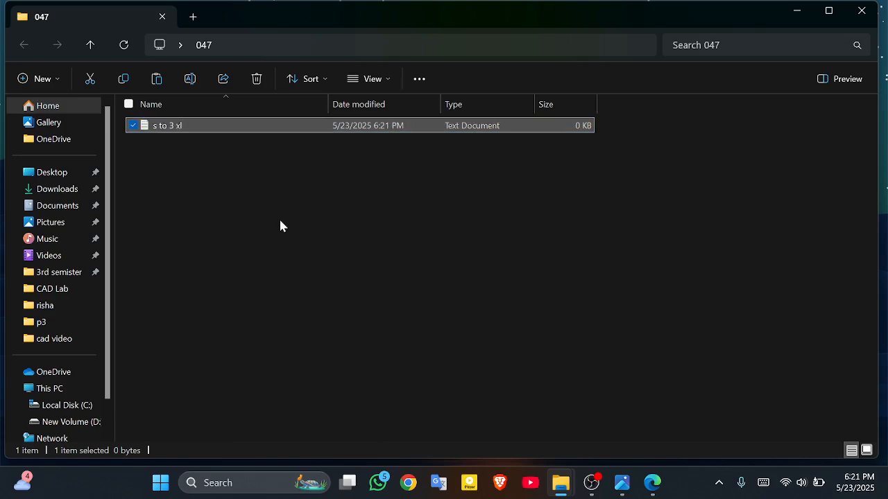
double_click(305, 129)
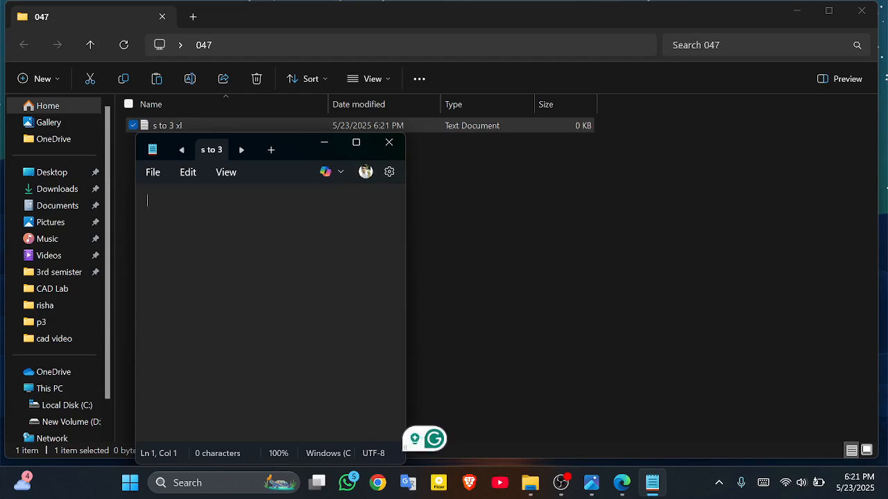
Step: Type 'alpha' and 's' on separate lines, checking the size chart PDF
type("alpha")
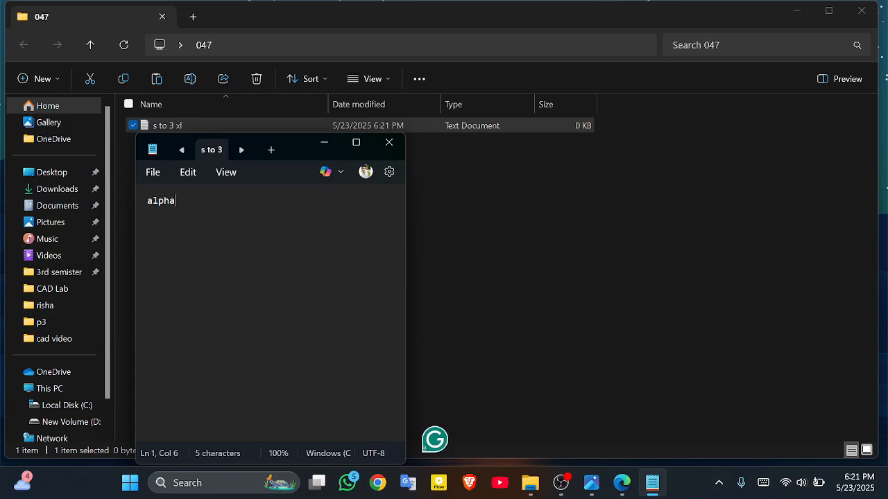
key("Return")
type("s")
left_click(621, 484)
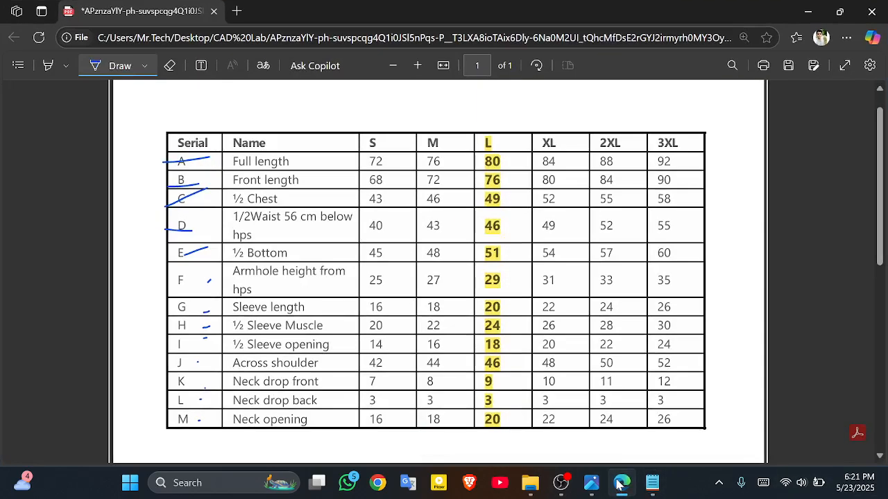
left_click(621, 484)
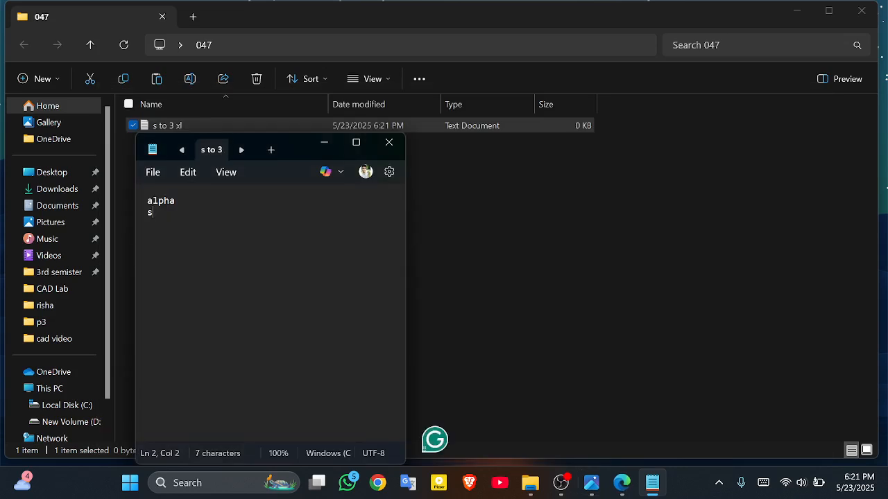
Step: Add sizes m, l, xl, 2xl and 3xl, each on its own line
key("Return")
type("m")
key("Return")
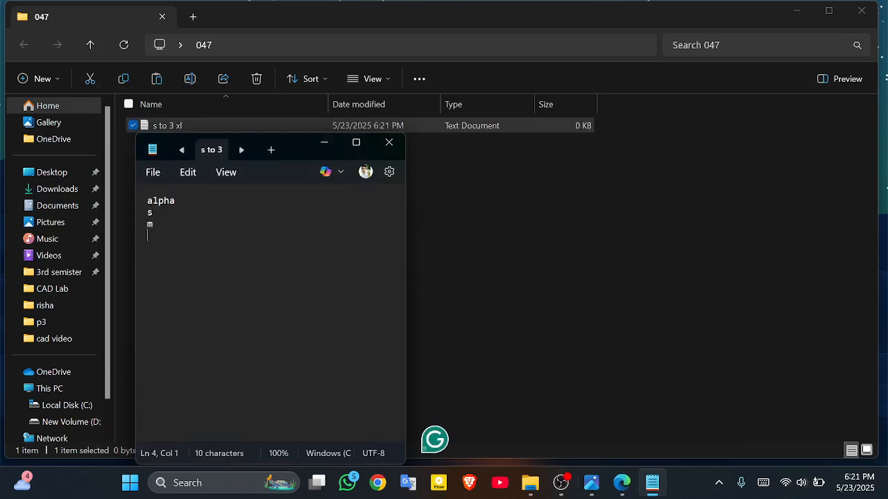
type("l")
key("Return")
type("xl")
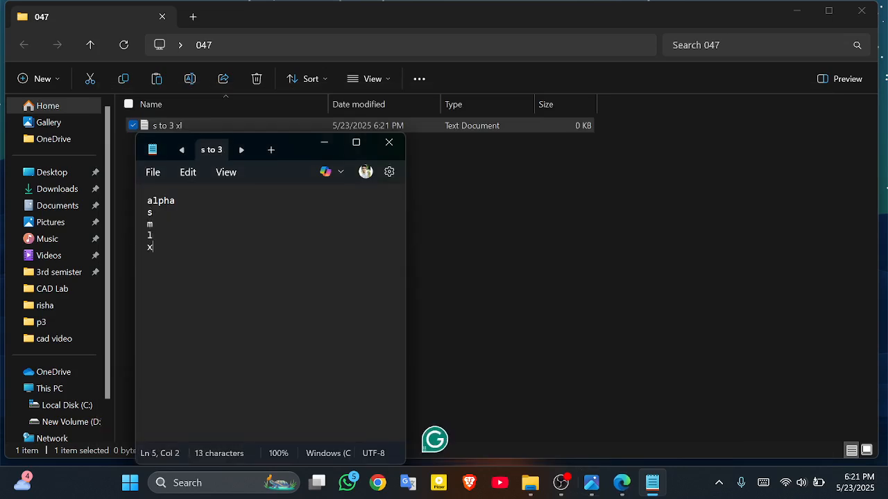
key("Return")
type("2xl")
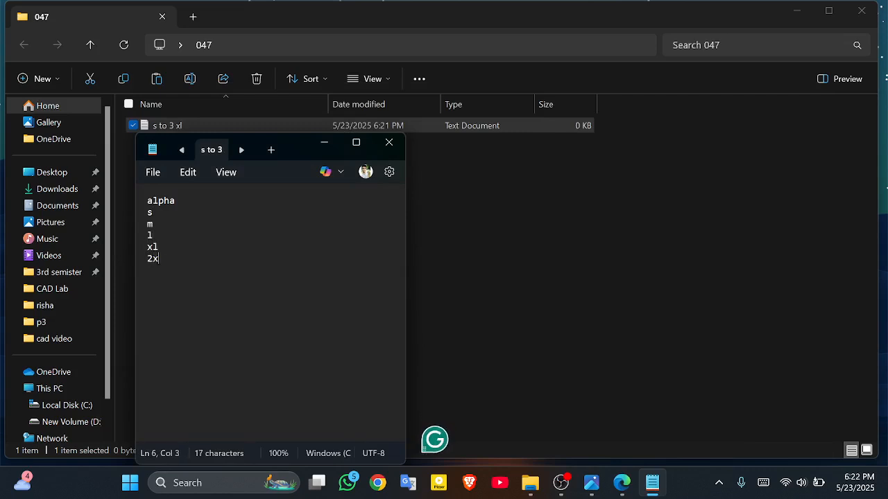
key("Return")
type("3xl")
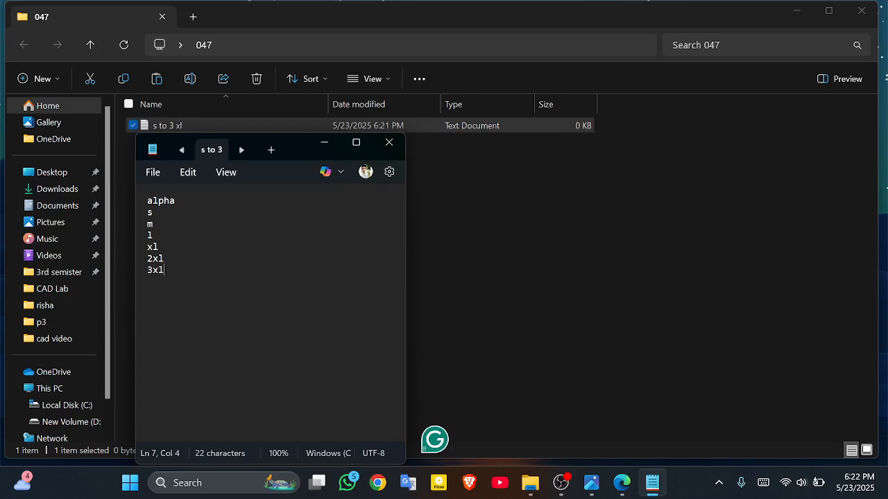
key("Return")
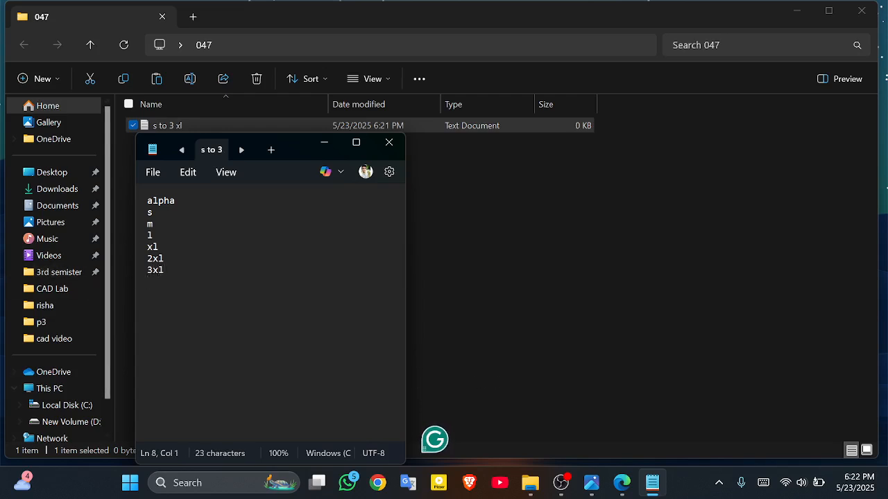
Step: Mark the l size with an asterisk after rechecking the size chart
left_click_drag(147, 201, 166, 271)
left_click(149, 281)
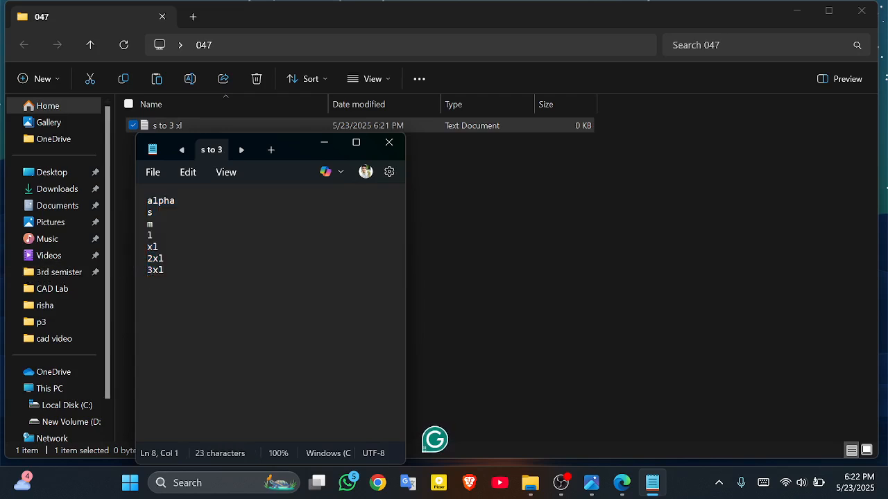
left_click(631, 489)
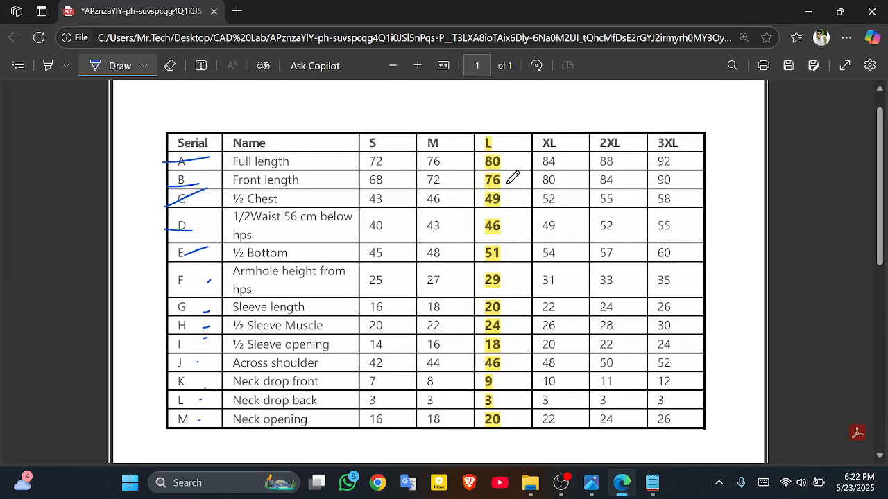
left_click(652, 482)
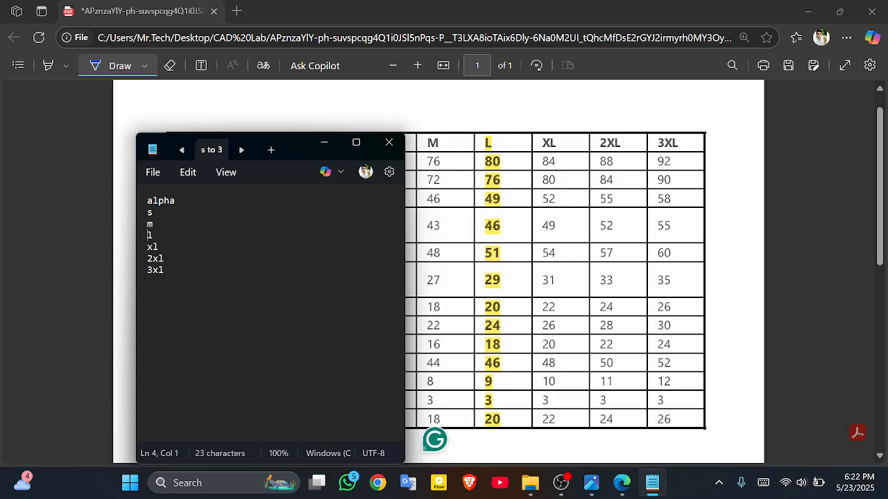
type("*")
left_click(148, 281)
Step: Close the saved note, hide the other windows, check folder 047 and launch Modaris V6R1
left_click(389, 143)
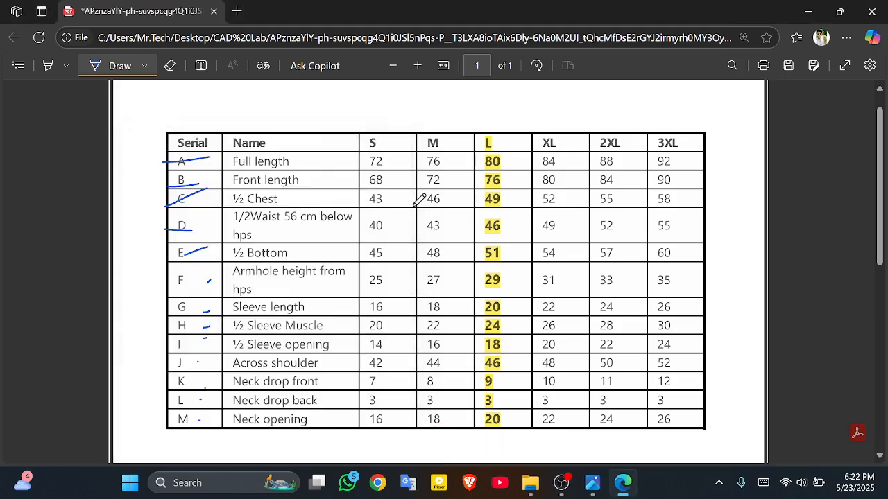
left_click(804, 13)
left_click(792, 16)
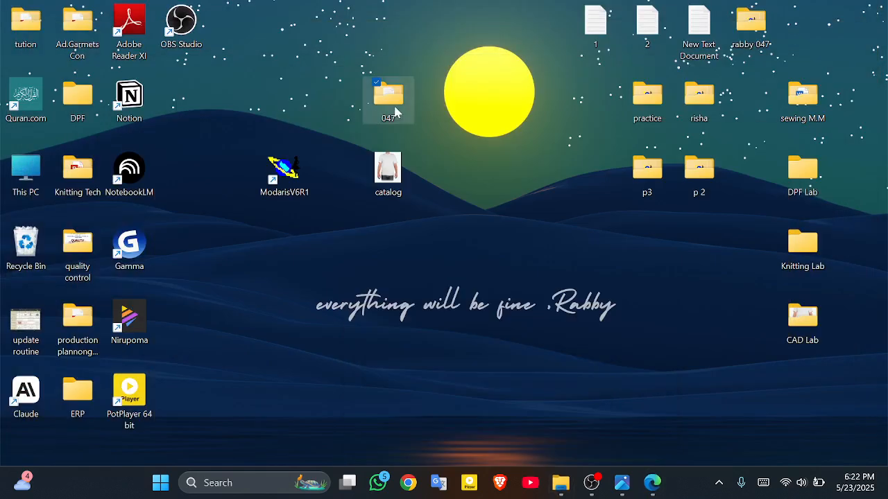
double_click(393, 110)
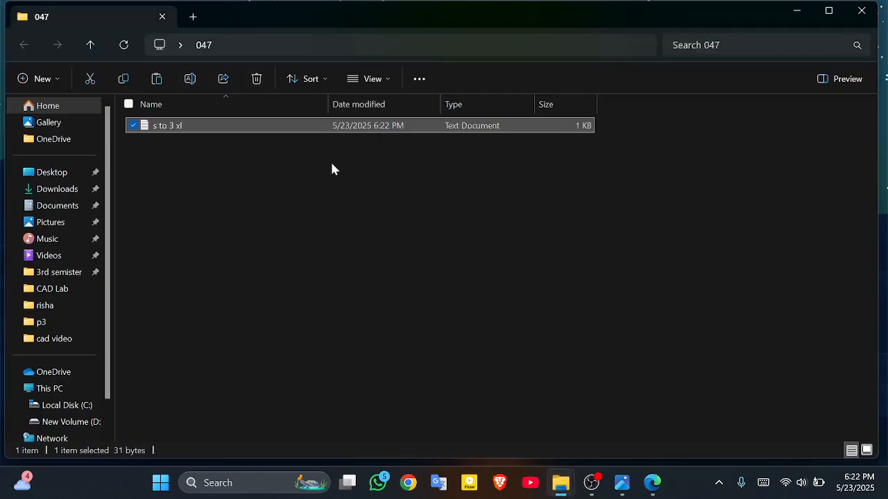
left_click(330, 160)
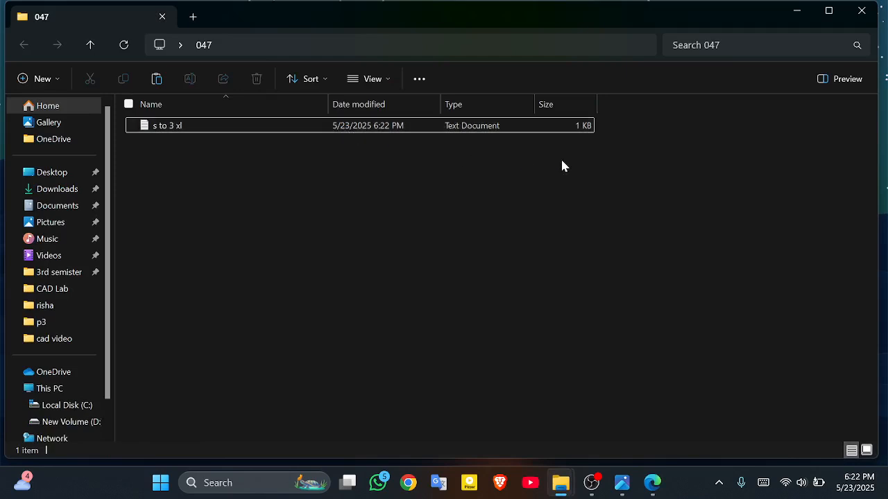
left_click(860, 12)
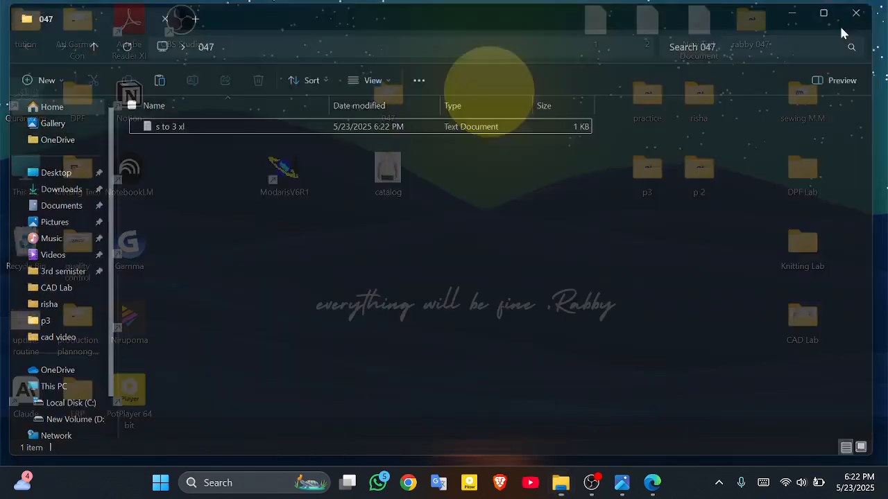
double_click(289, 171)
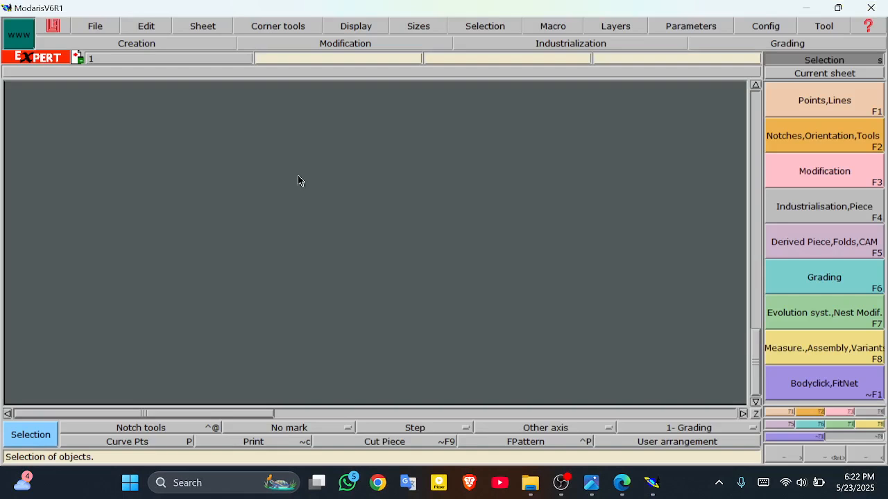
Step: Set the Modaris length unit to centimetres, with angles in Dg and areas in cm2
left_click(719, 26)
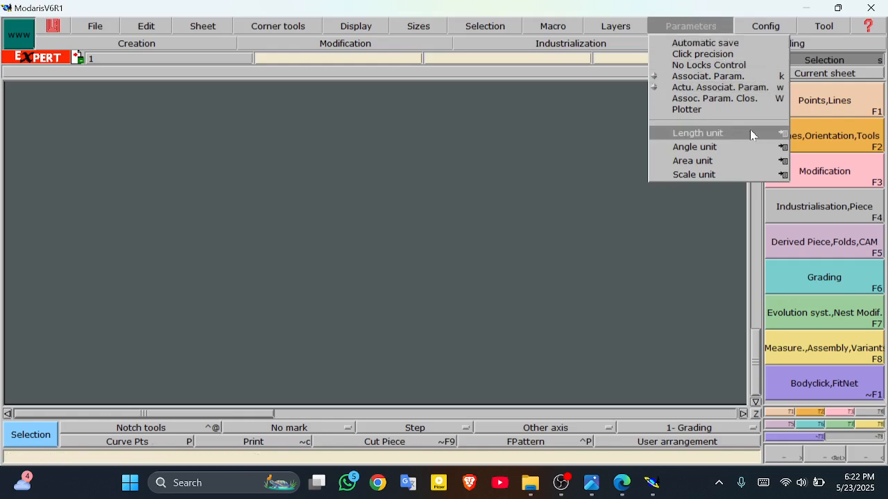
mouse_move(752, 134)
left_click(816, 169)
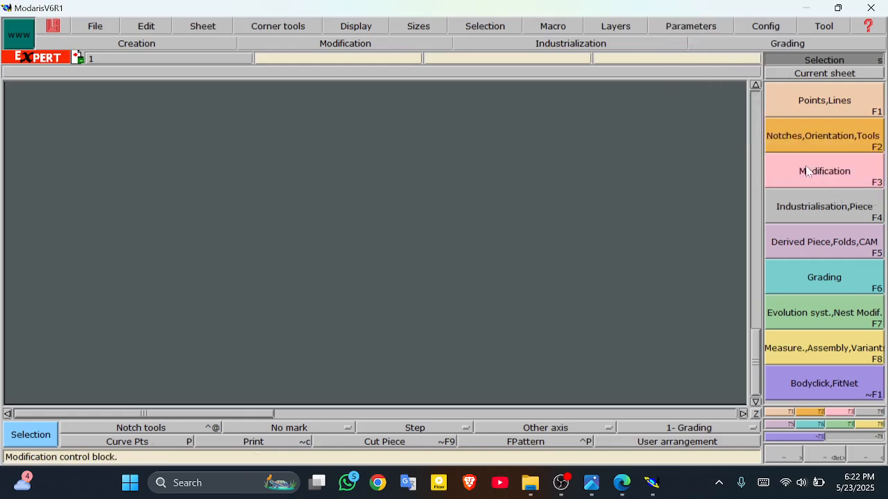
left_click(684, 26)
mouse_move(697, 133)
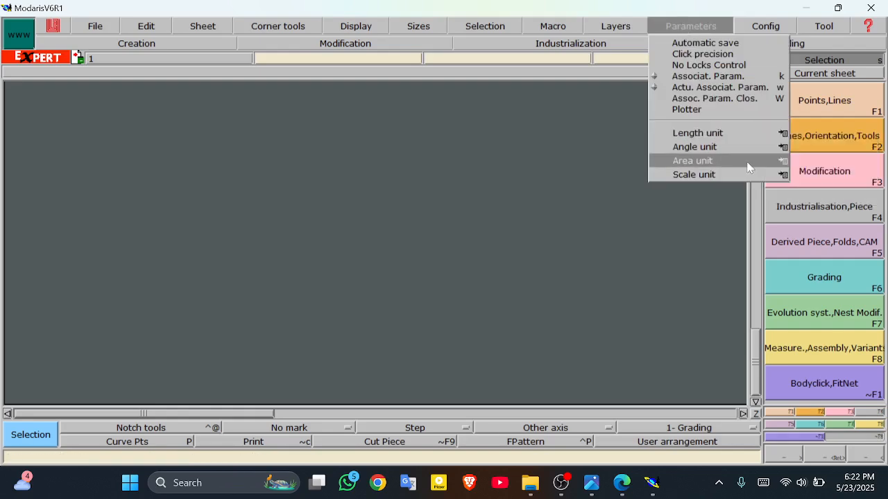
mouse_move(722, 147)
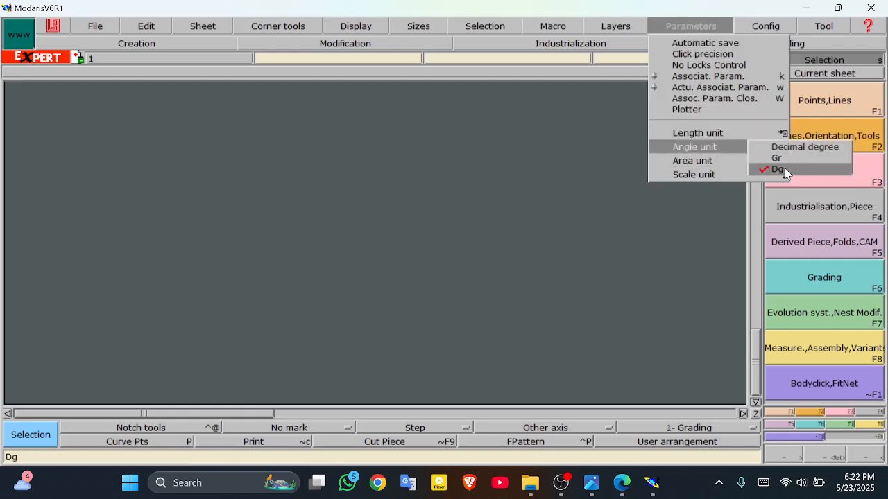
mouse_move(735, 160)
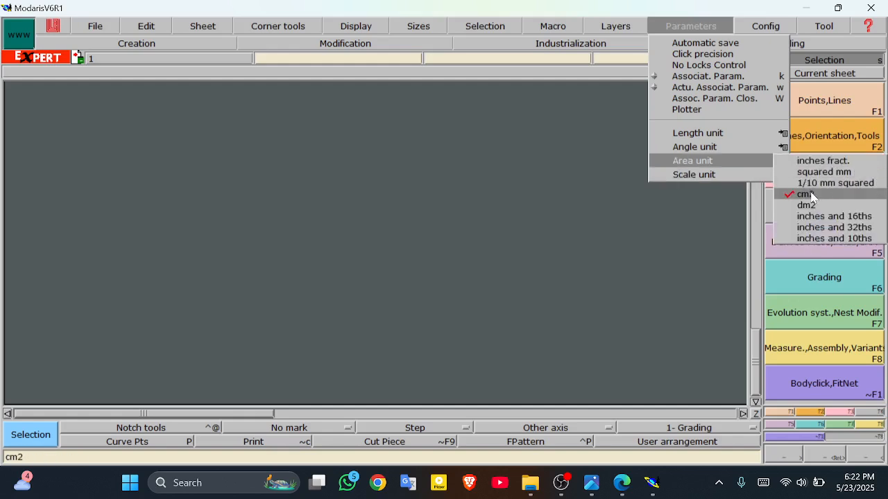
mouse_move(798, 179)
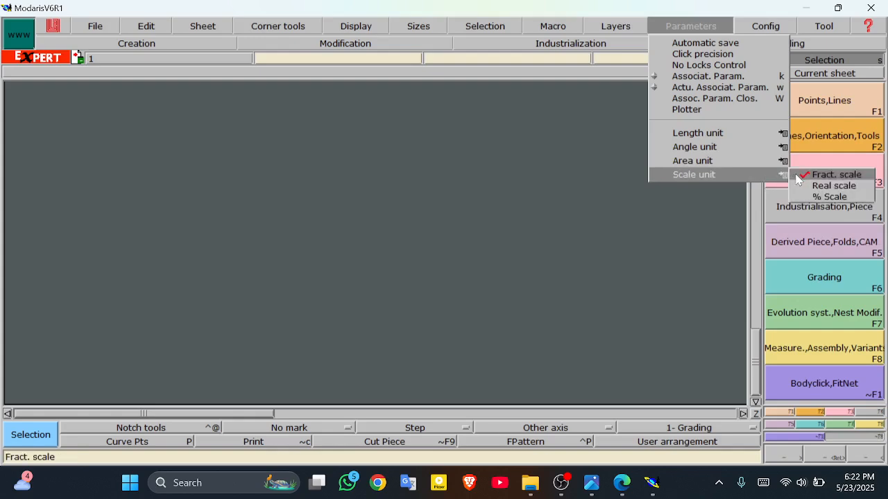
left_click(598, 252)
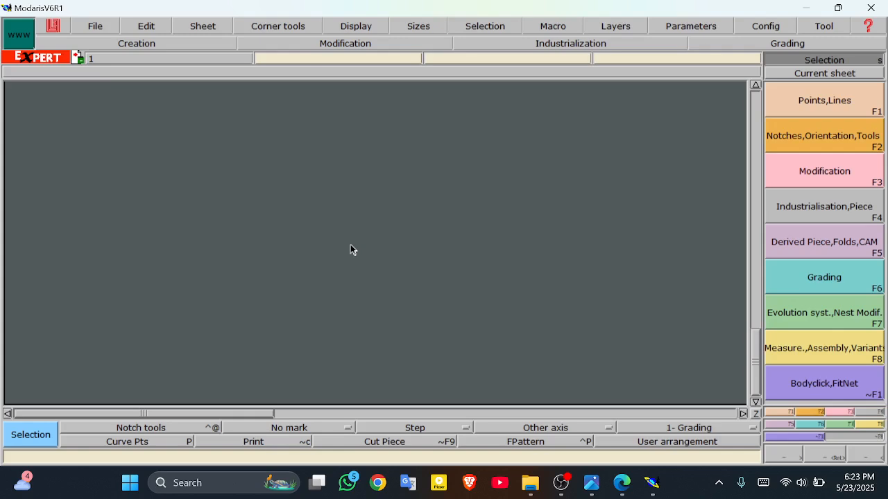
Step: Set the Open Model access path to the Desktop 047 folder
left_click(806, 7)
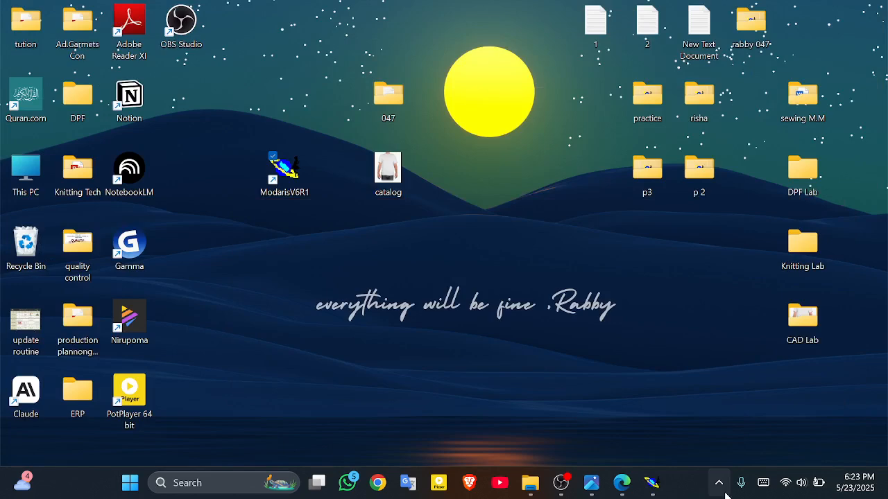
left_click(656, 482)
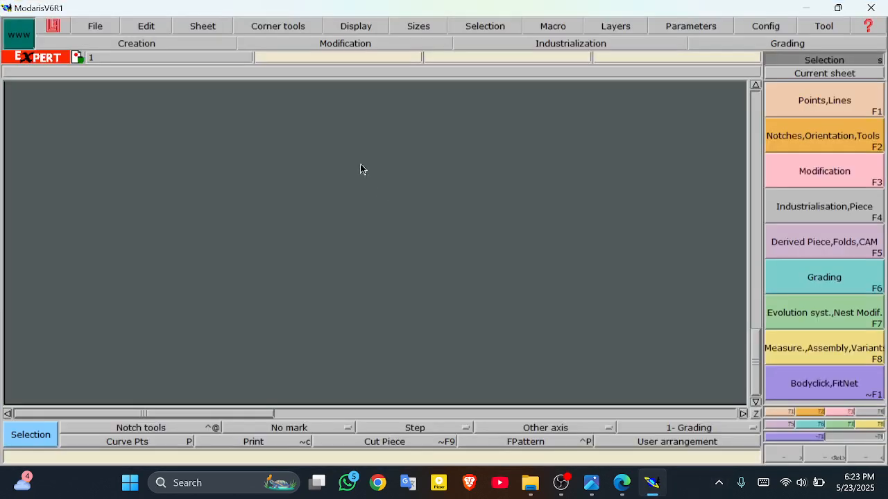
left_click(109, 24)
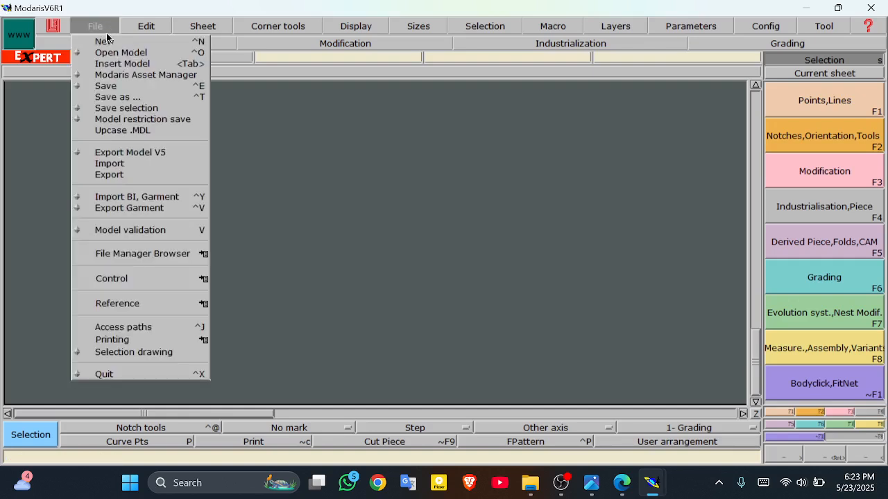
left_click(199, 330)
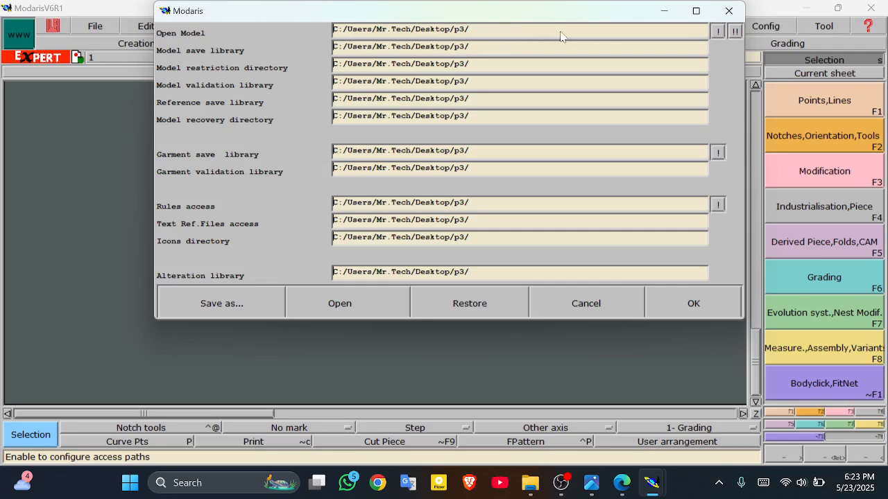
left_click(496, 36)
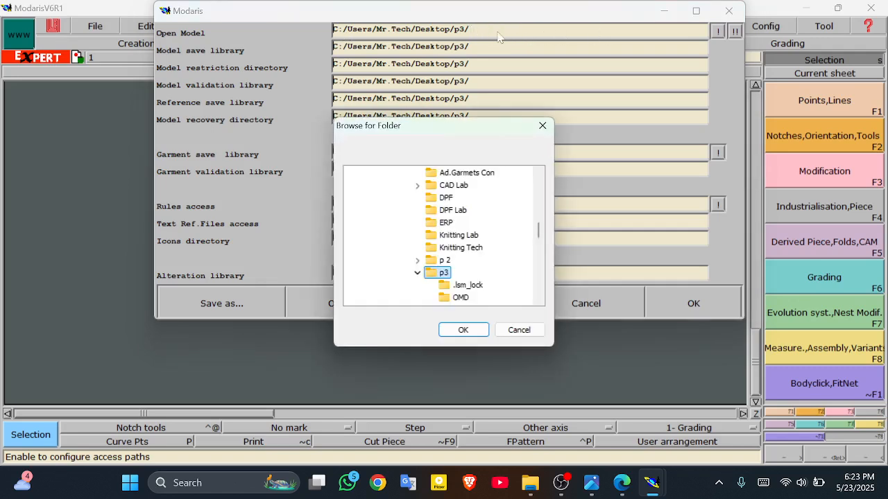
scroll(463, 265, "up", 1)
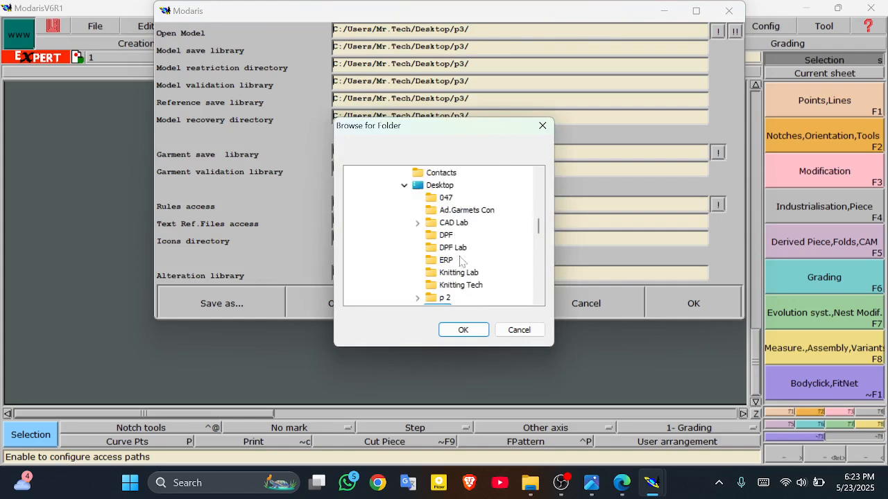
left_click(454, 191)
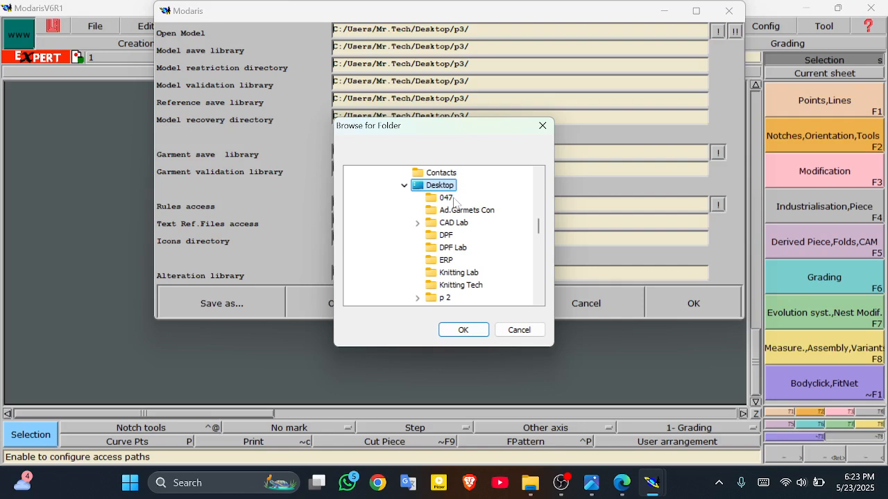
left_click(453, 197)
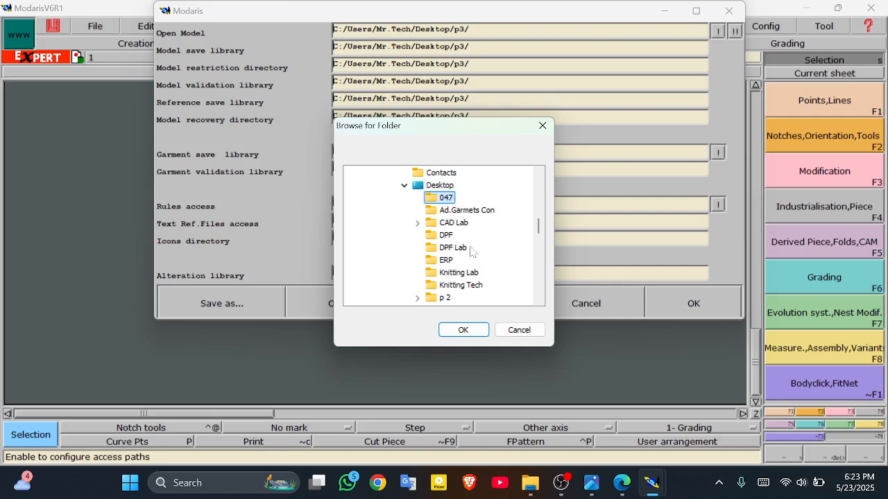
left_click(462, 331)
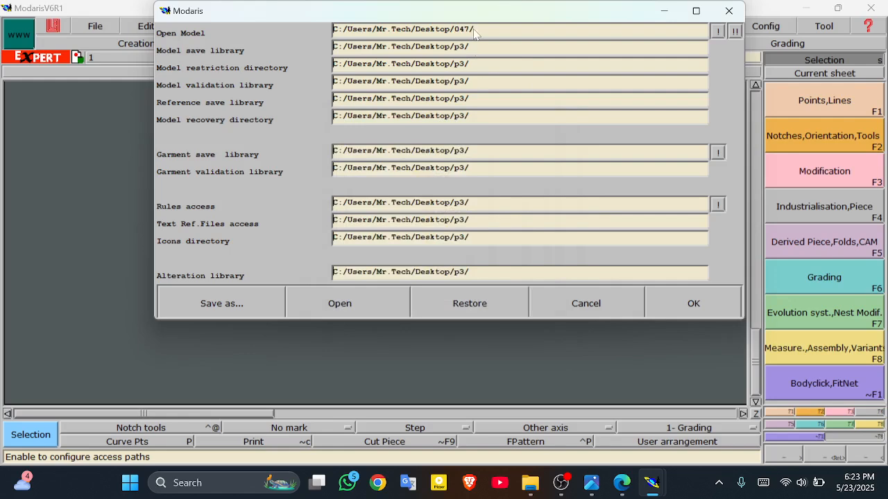
Step: Copy the 047 path to all model, garment, rules and alteration libraries and accept
left_click(718, 31)
left_click(736, 34)
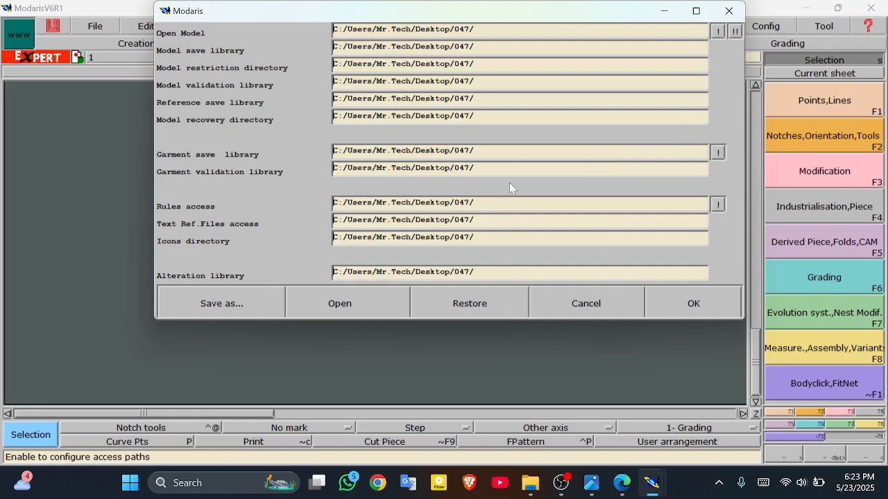
left_click(670, 297)
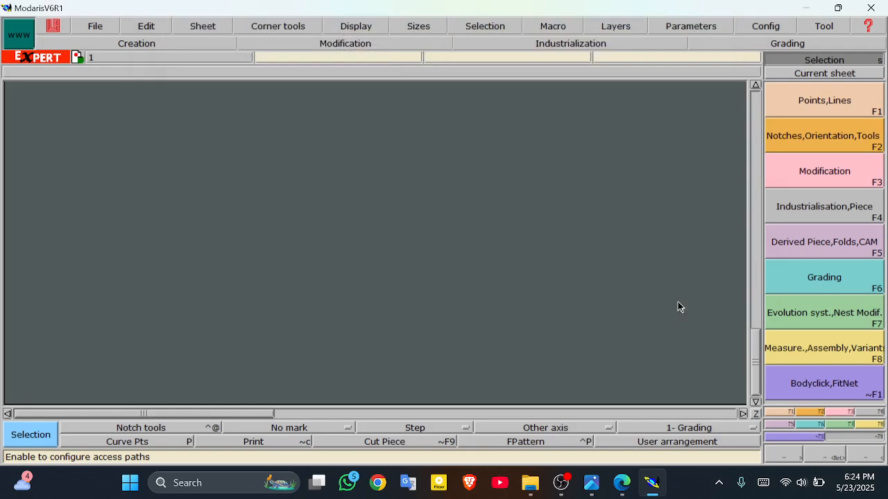
Step: Create a new model named 't-shirt 047'
left_click(95, 26)
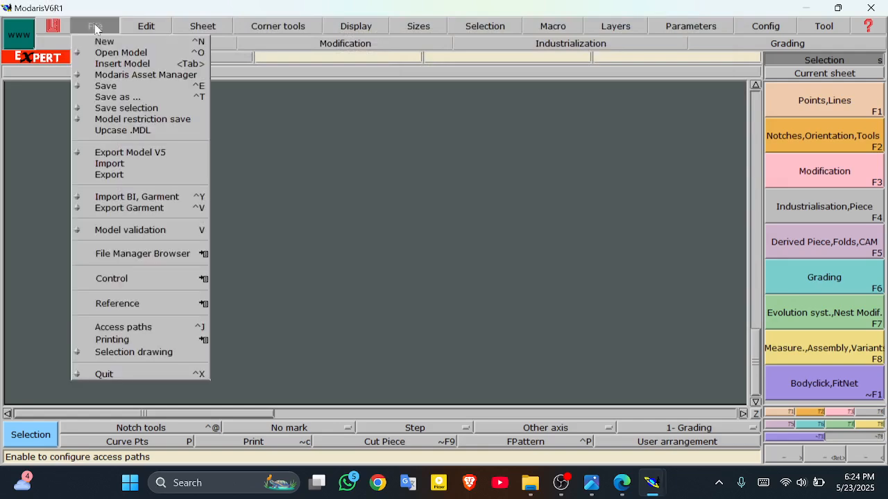
left_click(118, 42)
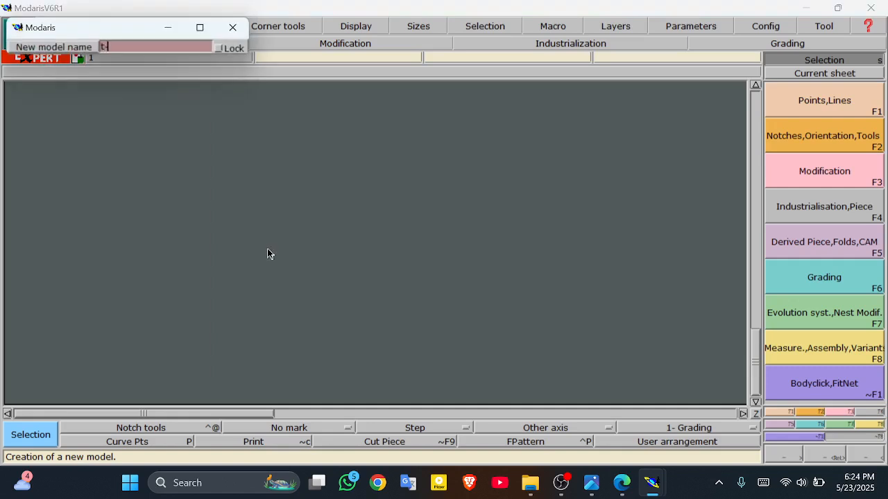
type("t-shir")
type("t 047")
key("Return")
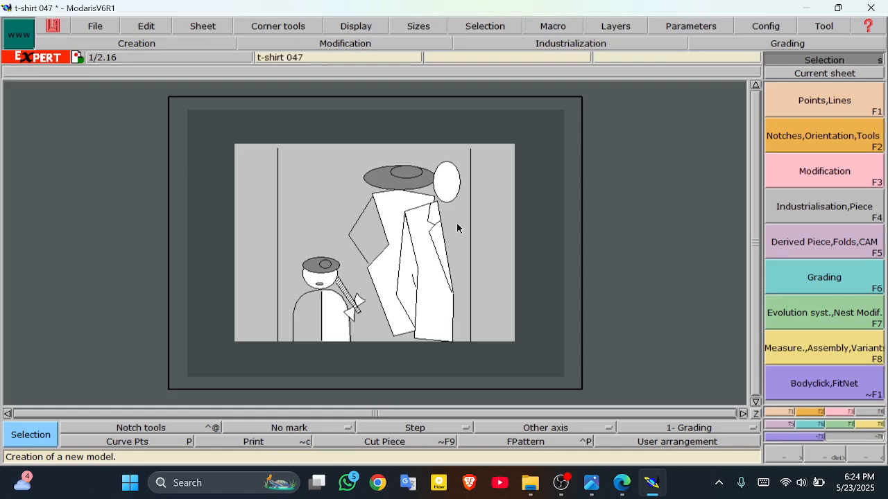
Step: Turn on Display Sizes and Title block for the sheet, then check the size chart PDF
left_click(376, 28)
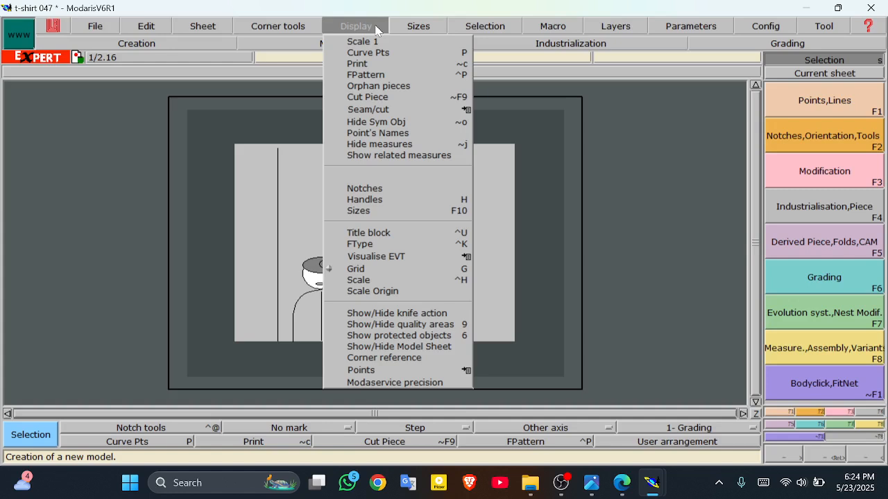
left_click(407, 211)
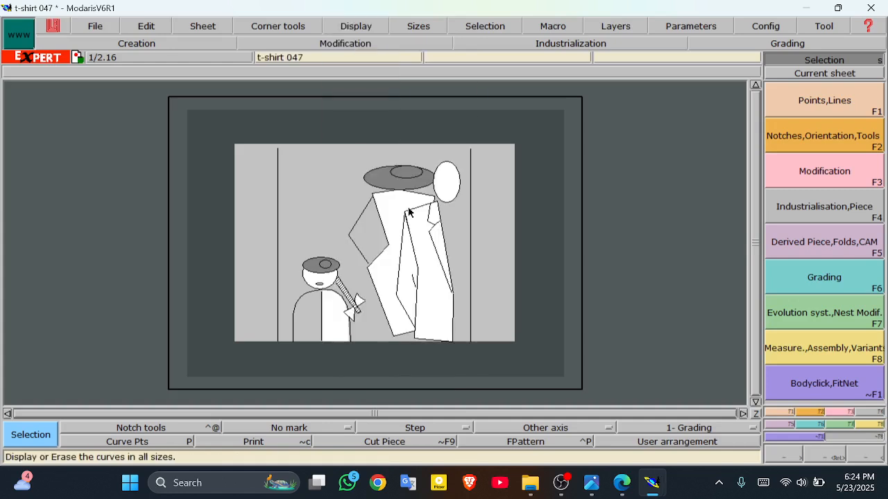
left_click(352, 27)
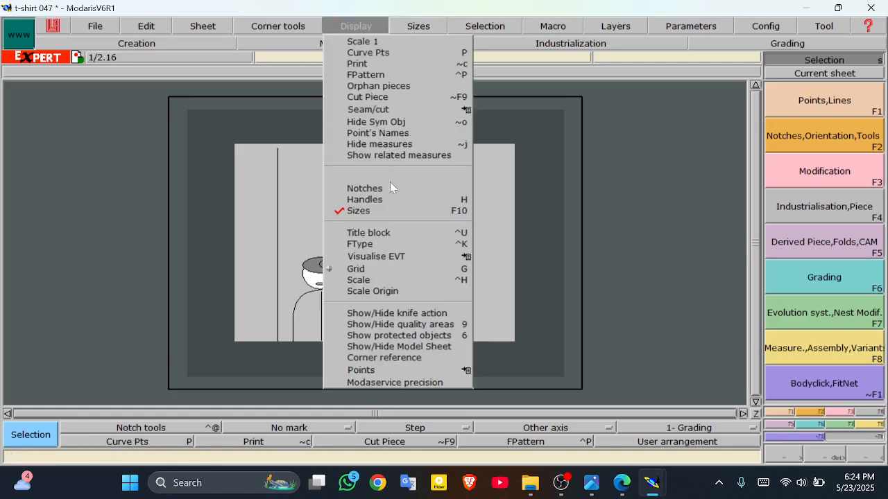
left_click(387, 235)
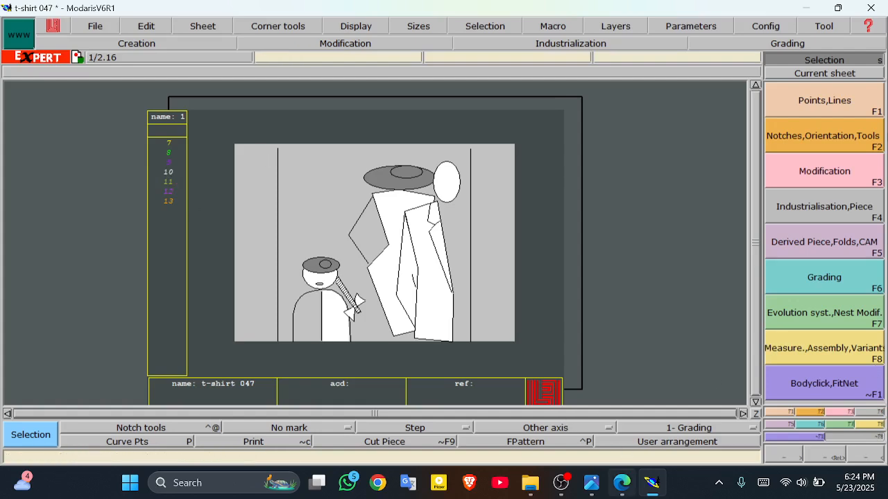
left_click(621, 483)
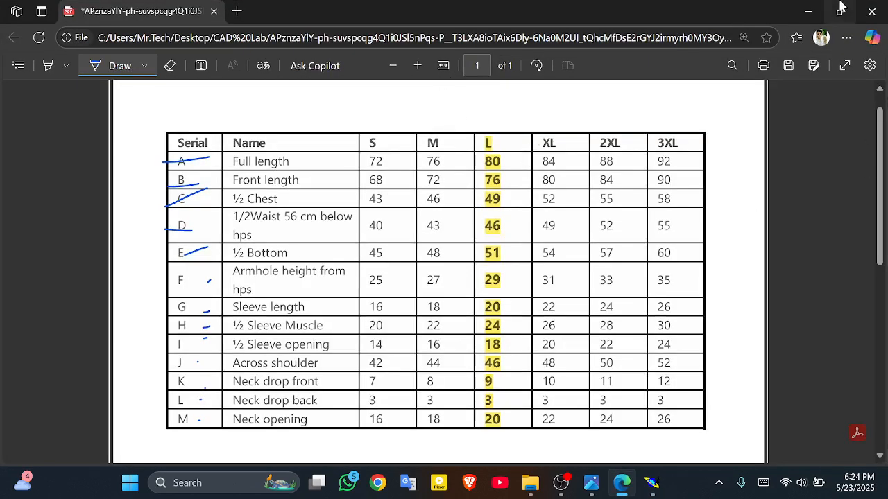
left_click(807, 12)
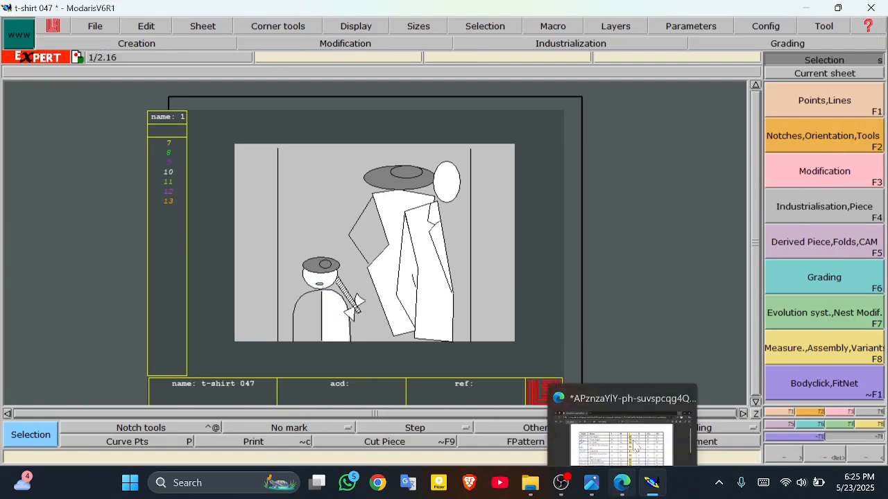
left_click(807, 8)
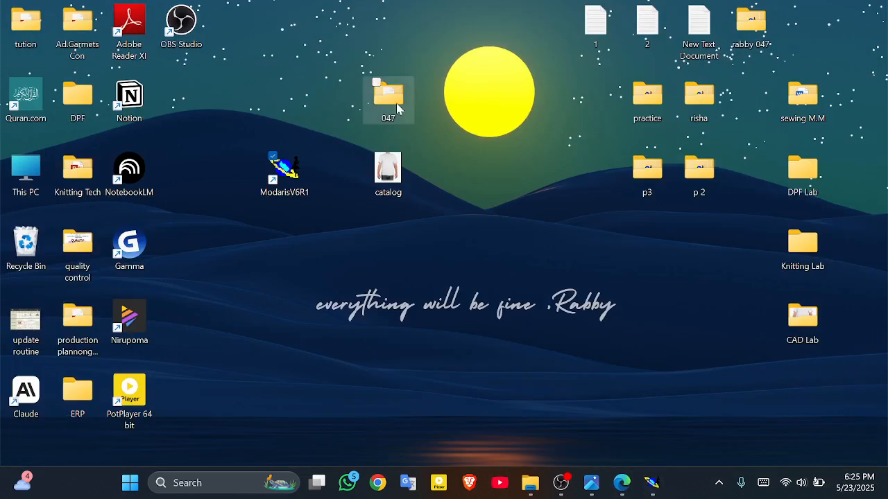
double_click(392, 99)
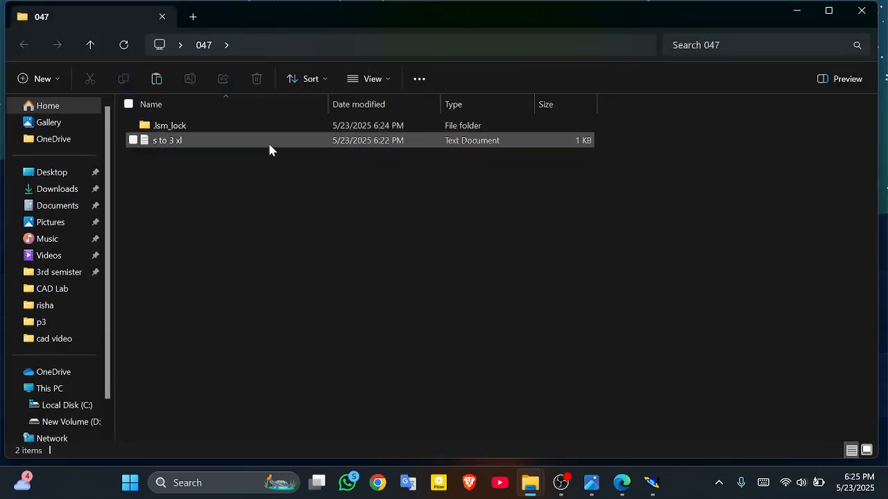
left_click(798, 10)
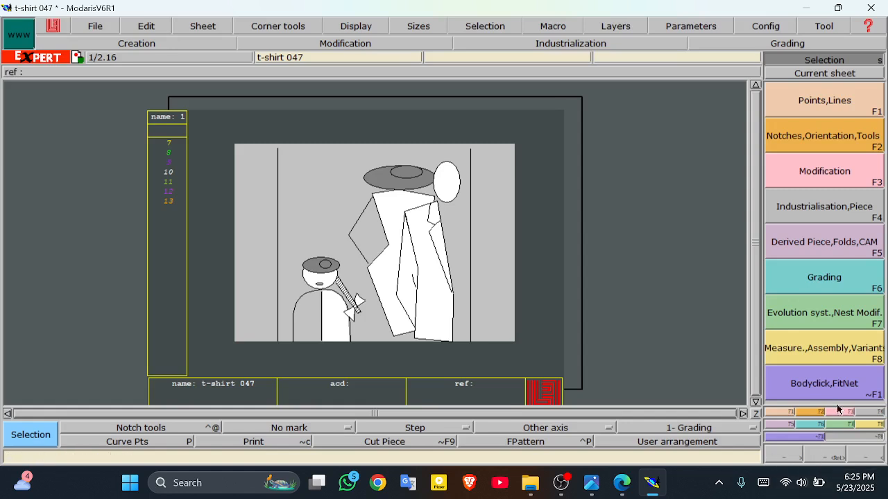
Step: Start Imp. EVT and browse to the Desktop 047 folder
left_click(850, 426)
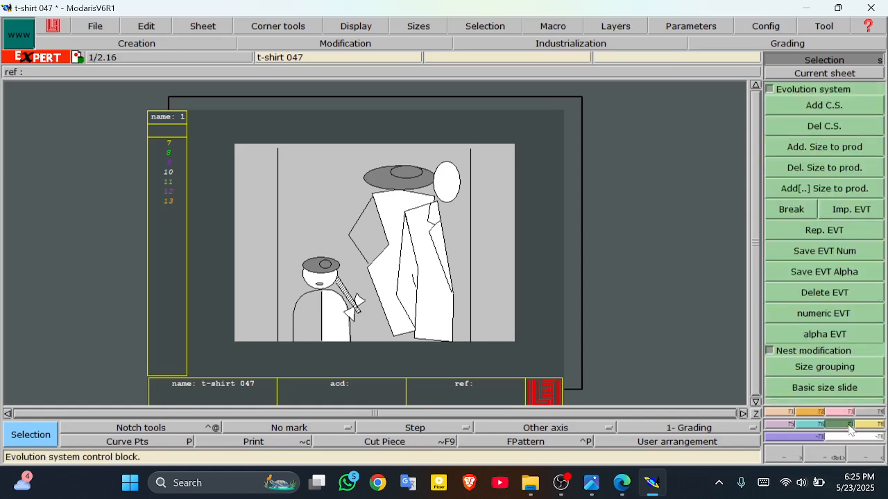
left_click(863, 215)
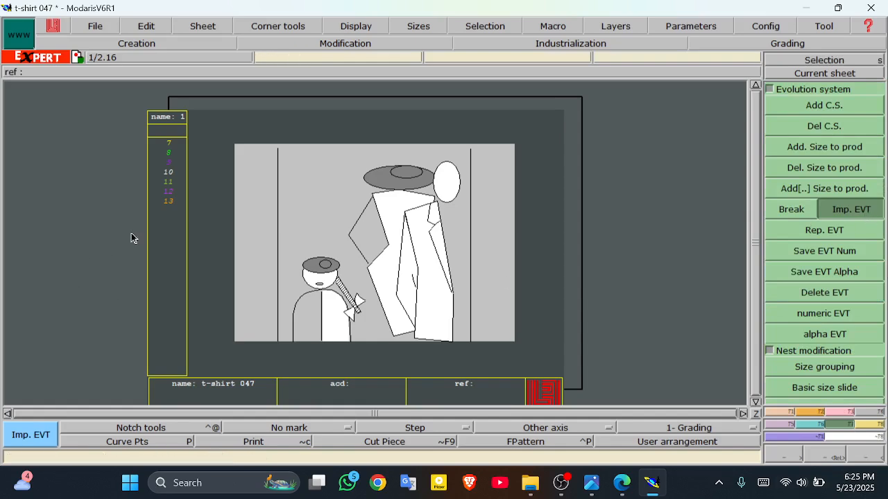
left_click(169, 174)
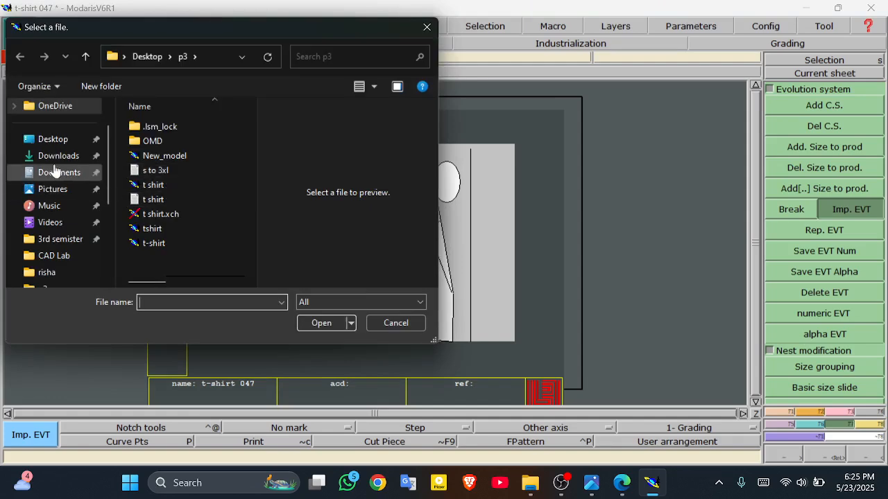
scroll(56, 173, "up", 2)
left_click(61, 178)
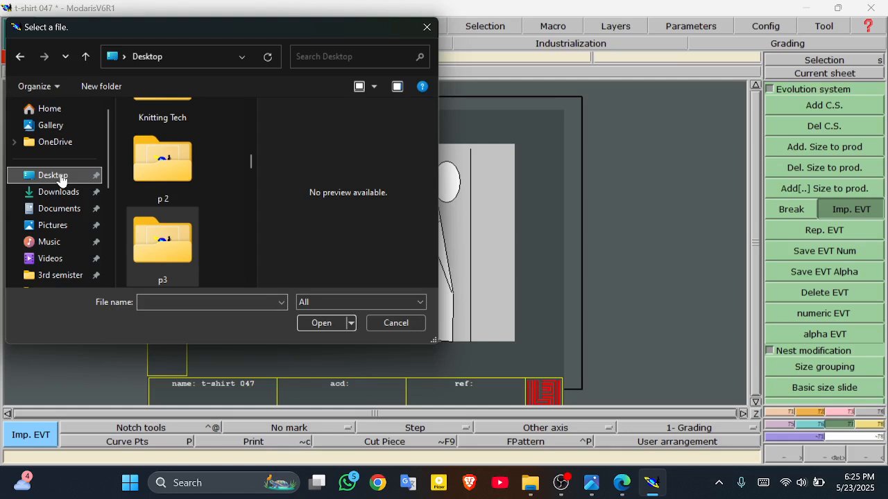
scroll(201, 179, "up", 3)
scroll(201, 181, "up", 3)
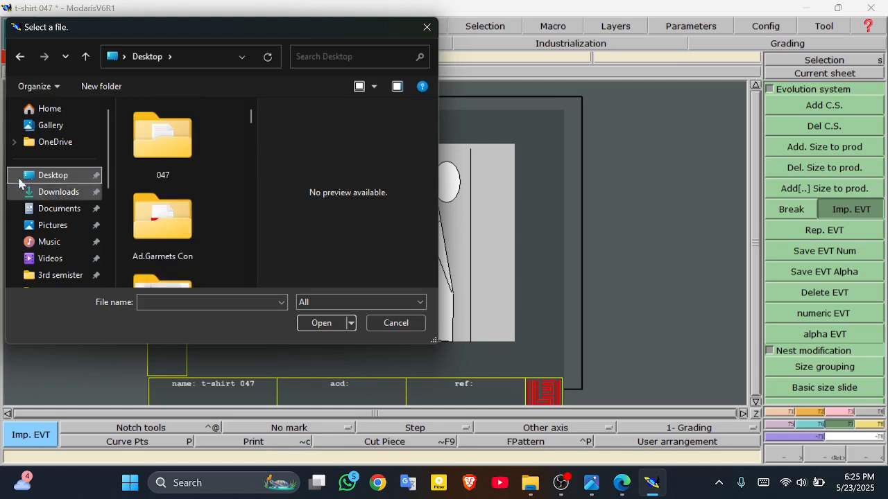
left_click(157, 164)
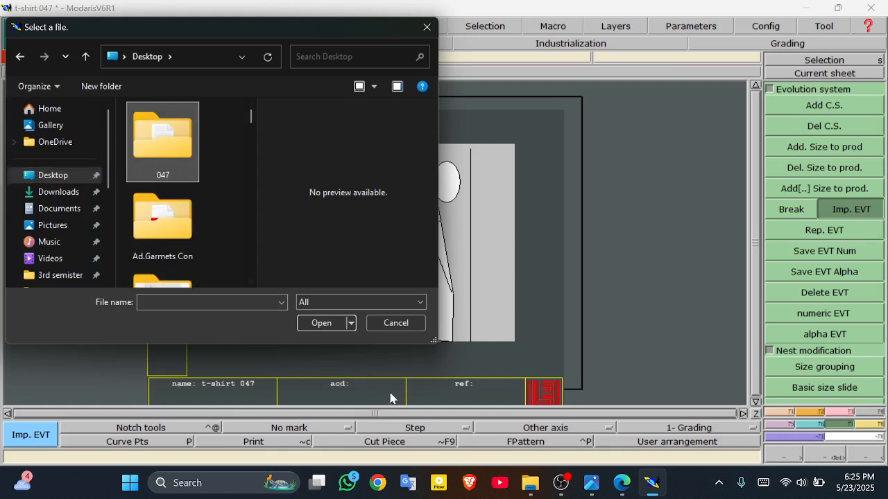
left_click(333, 326)
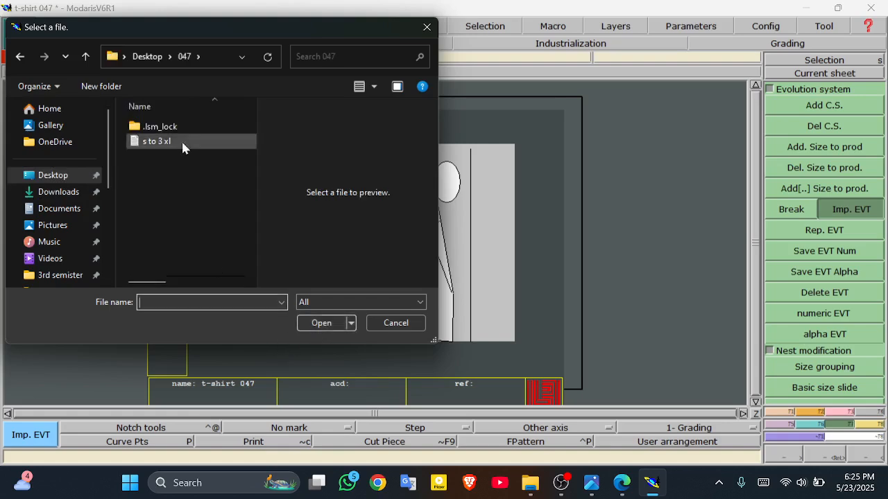
Step: Set the file type to All and import the 's to 3 xl' size list
left_click(390, 303)
left_click(387, 302)
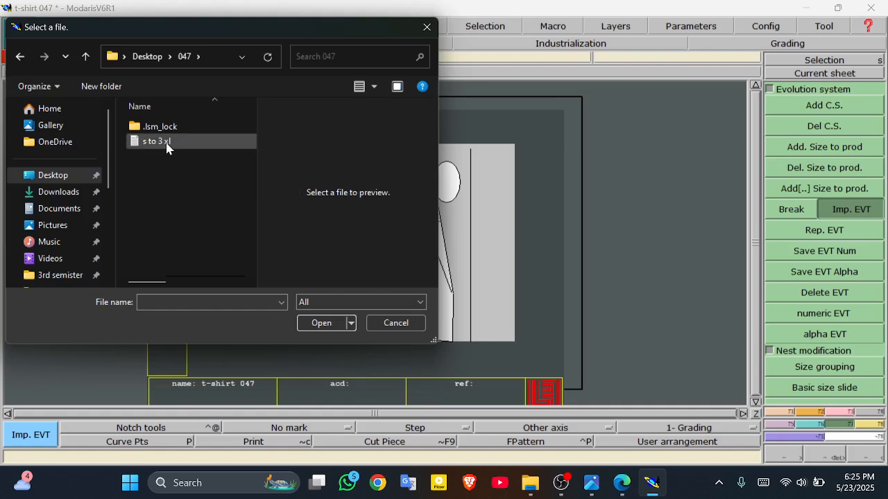
left_click(378, 302)
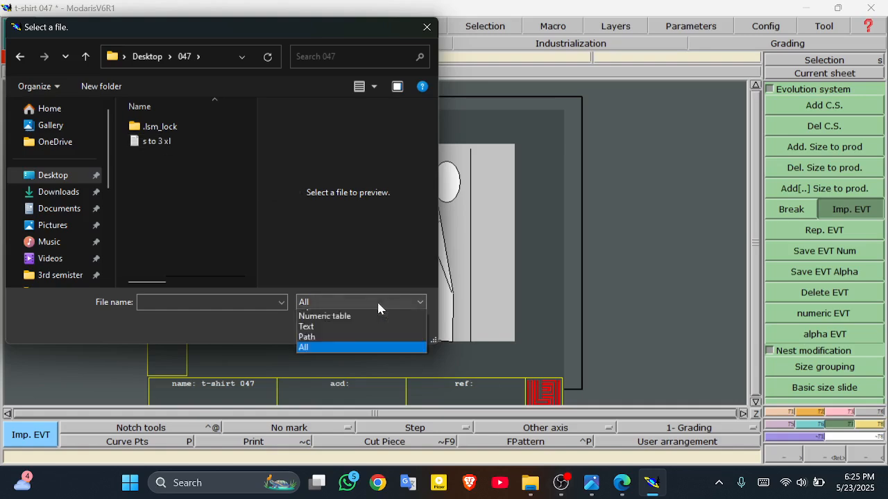
left_click(365, 325)
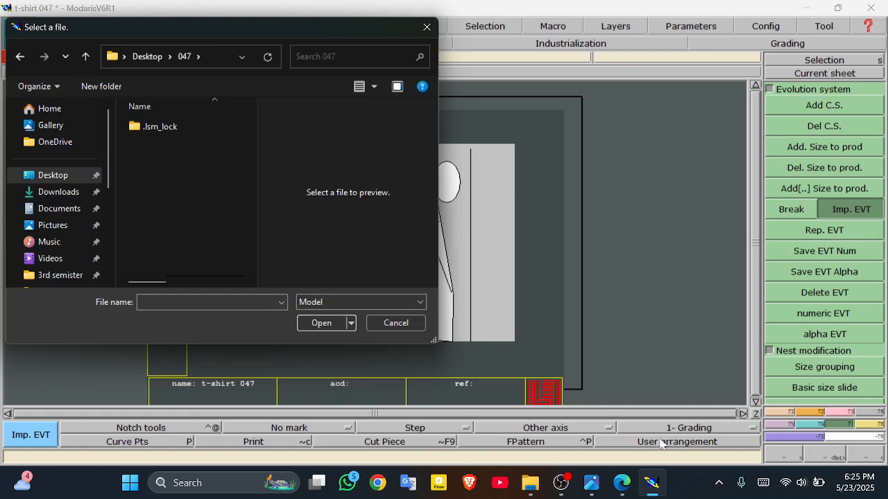
left_click(402, 305)
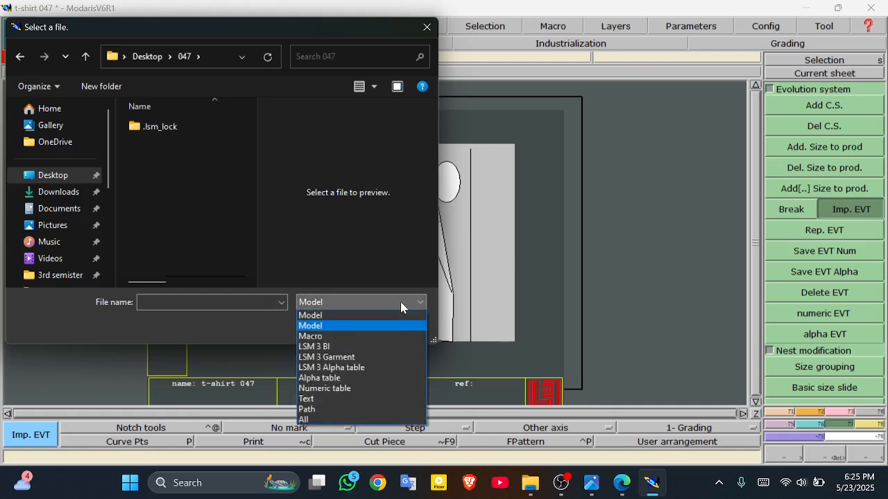
left_click(305, 420)
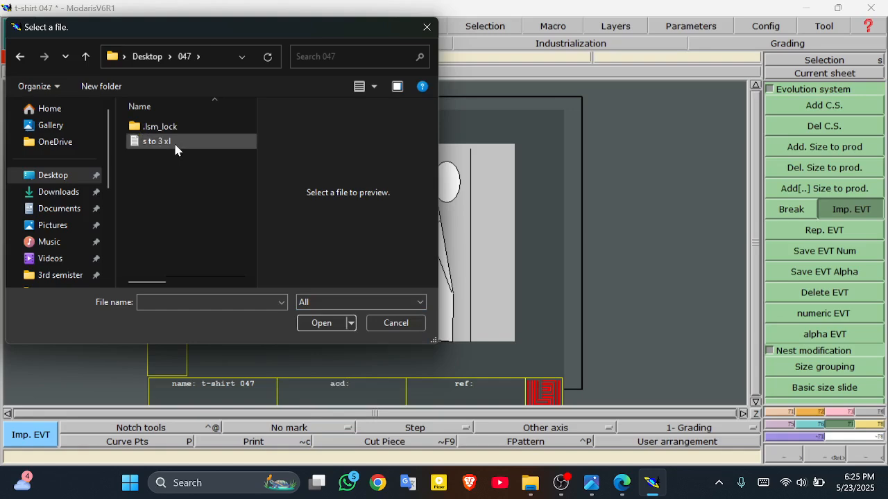
left_click(177, 146)
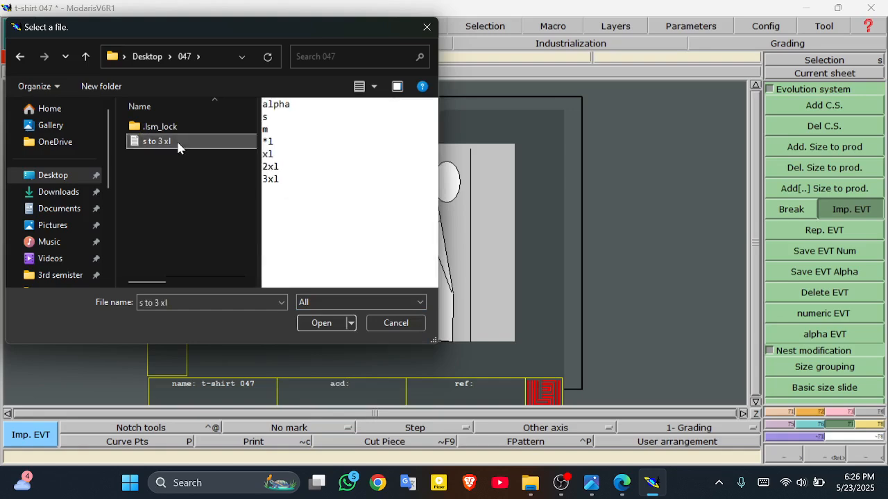
left_click(321, 323)
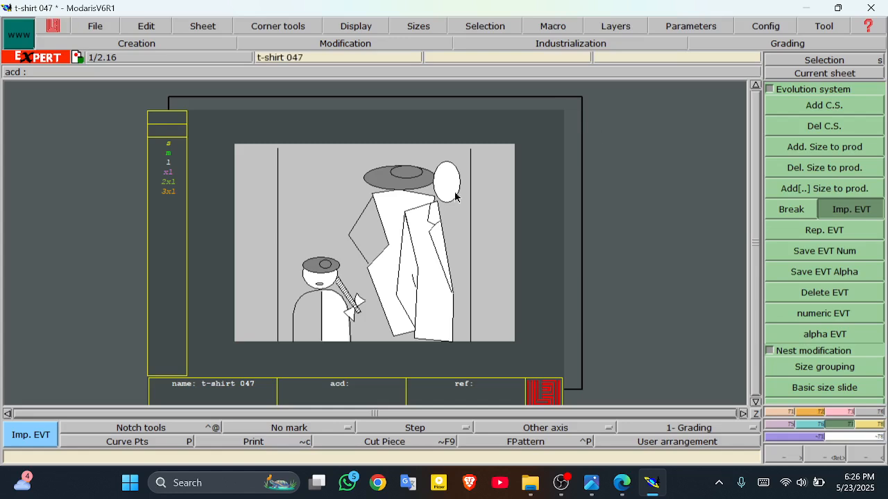
left_click(199, 26)
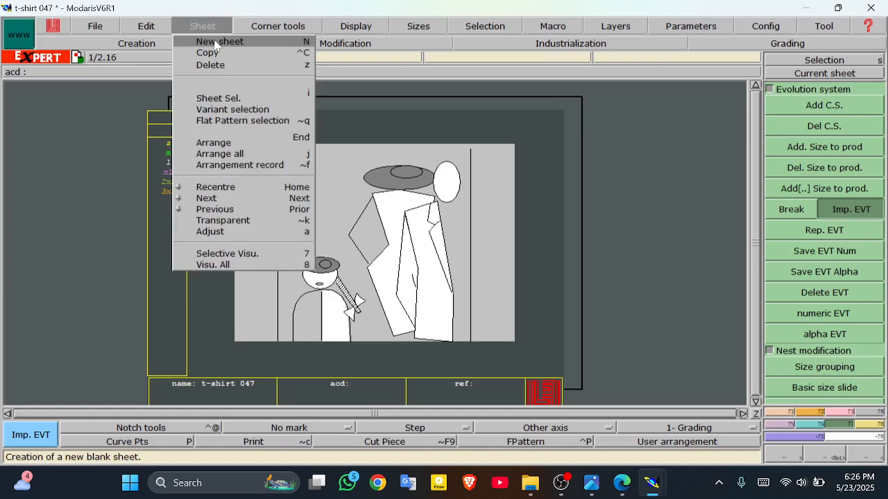
Step: Add a blank sheet with sizes s to 3xl without importing a size file, then fit all sheets
left_click(217, 43)
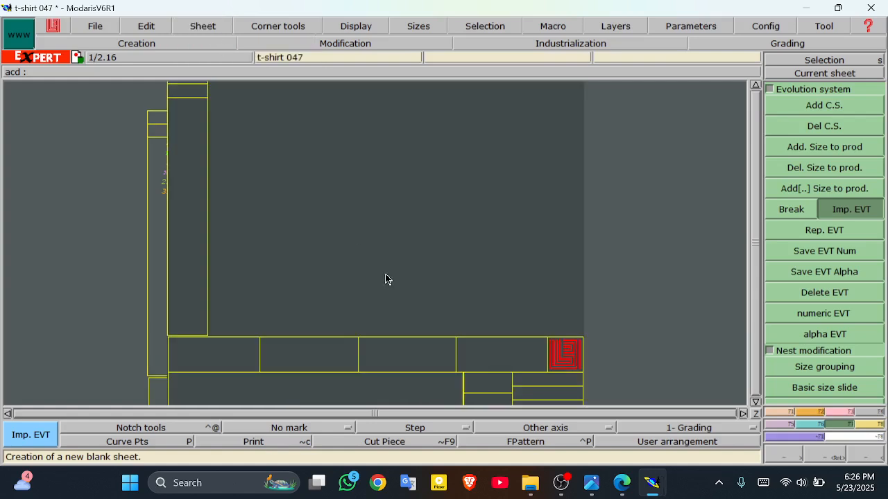
left_click(367, 210)
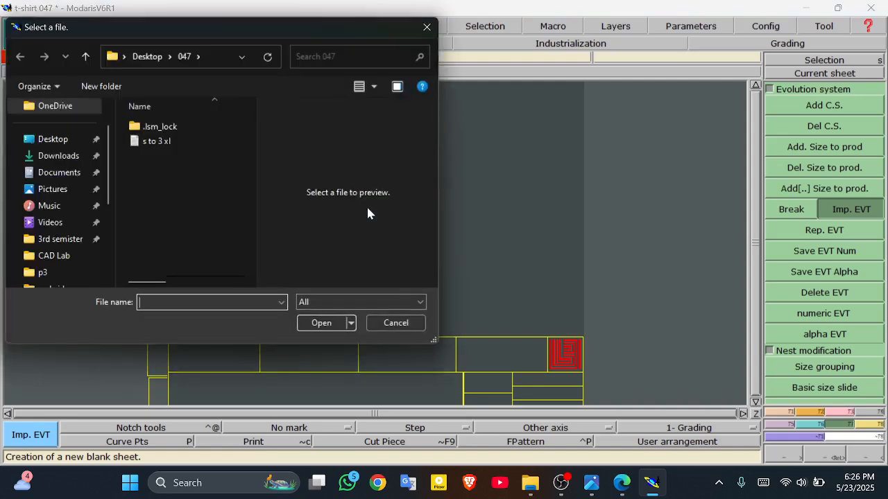
left_click(426, 27)
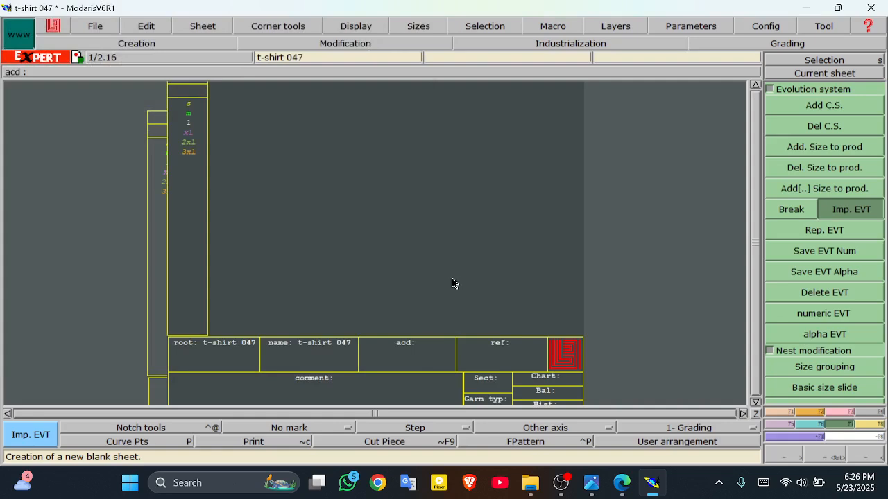
key("j")
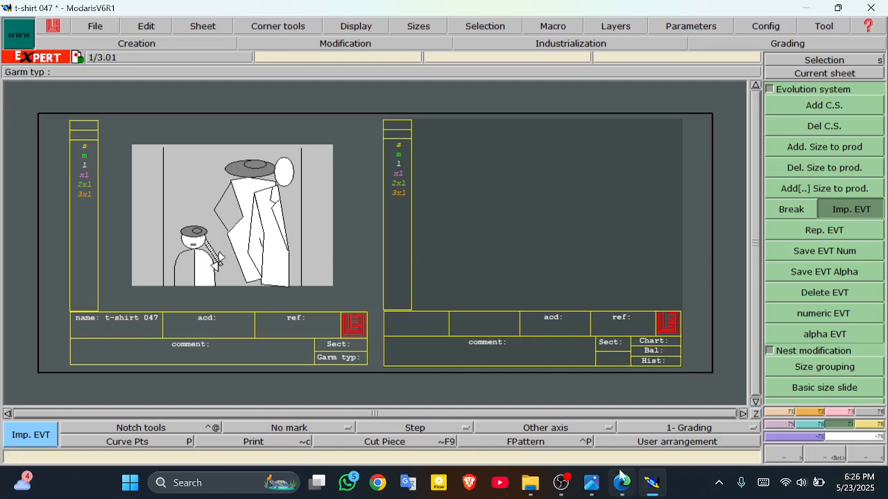
left_click(579, 492)
Step: Review the blue-outlined catalog.jpg photo, then bring the size chart PDF forward
mouse_move(591, 487)
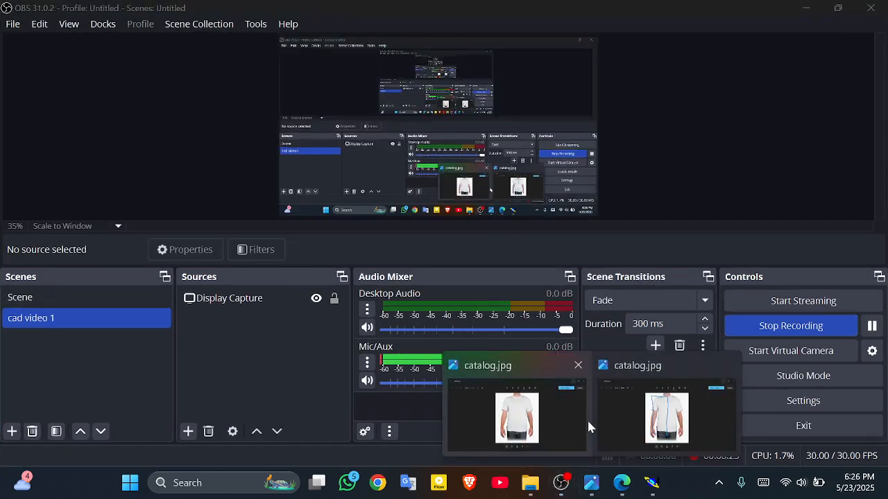
left_click(662, 420)
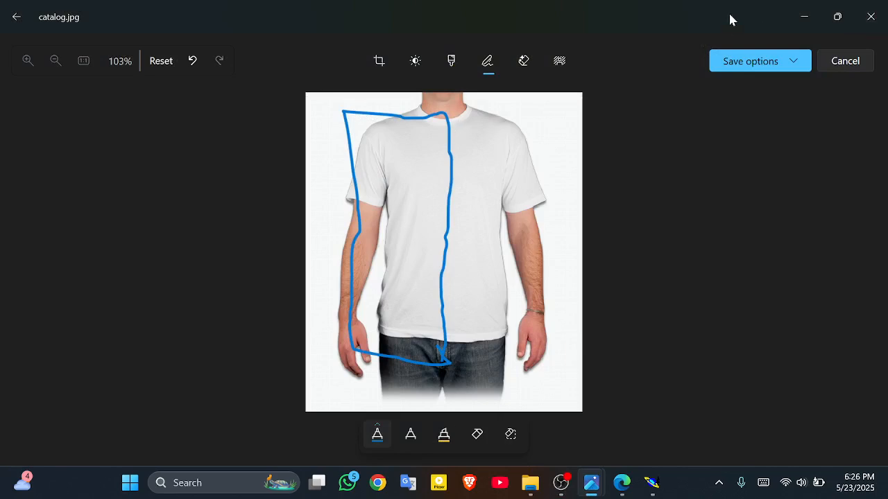
left_click(802, 18)
left_click(806, 7)
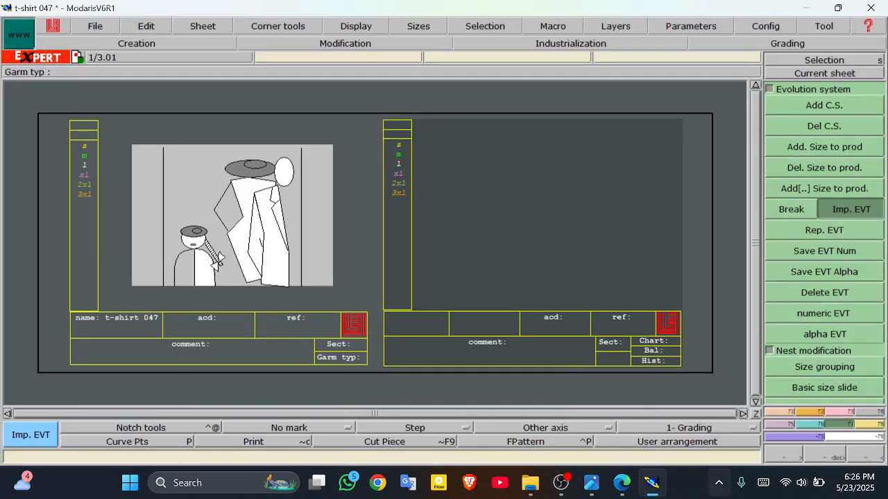
left_click(620, 482)
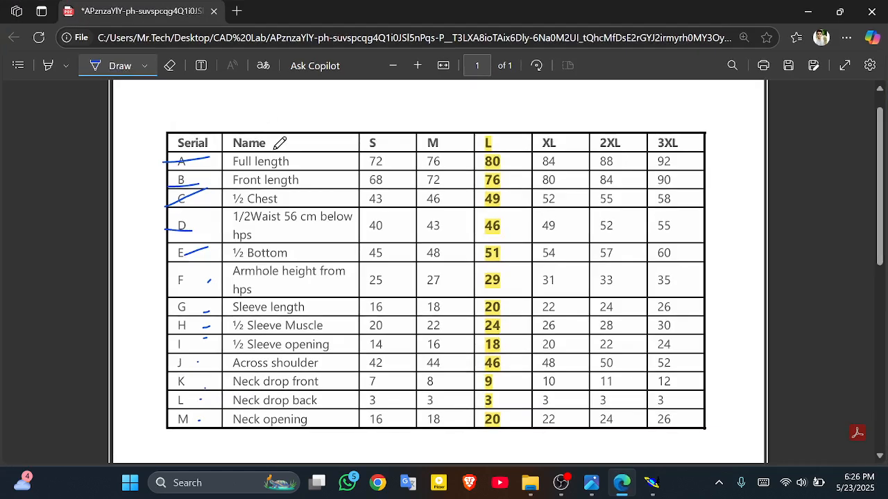
Step: Erase the ink beside rows A to E and reload the PDF, discarding all annotations
mouse_move(209, 126)
left_mouse_down()
mouse_move(173, 351)
mouse_move(198, 213)
mouse_move(203, 279)
mouse_move(201, 245)
left_mouse_up()
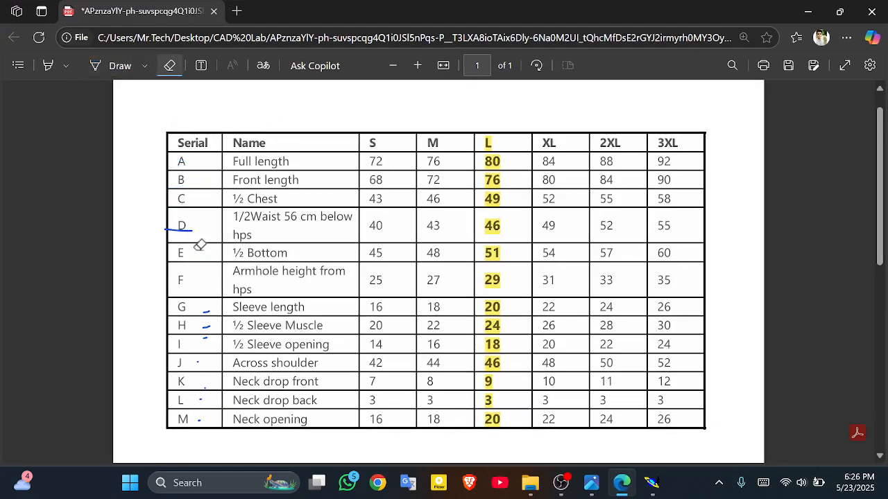
key("F5")
left_click(508, 115)
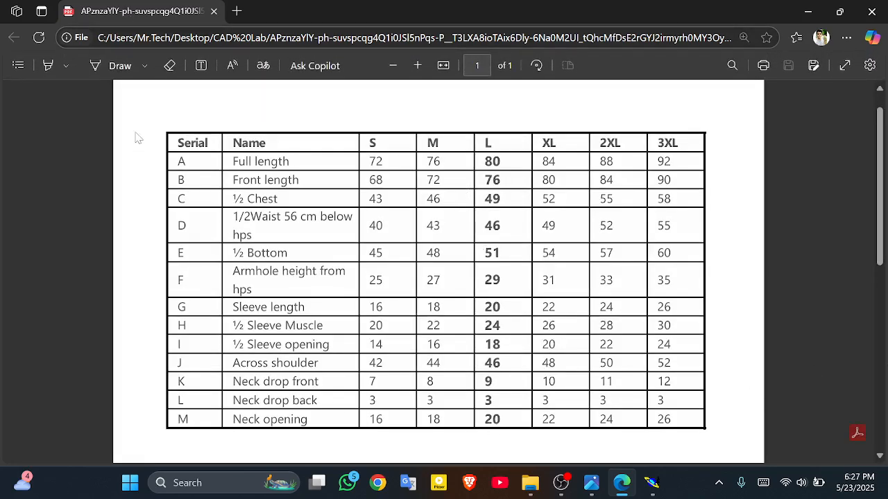
Step: Strike through Full length and erase it, then draw a short ink mark at the XL header
left_click(116, 65)
left_click_drag(250, 160, 289, 164)
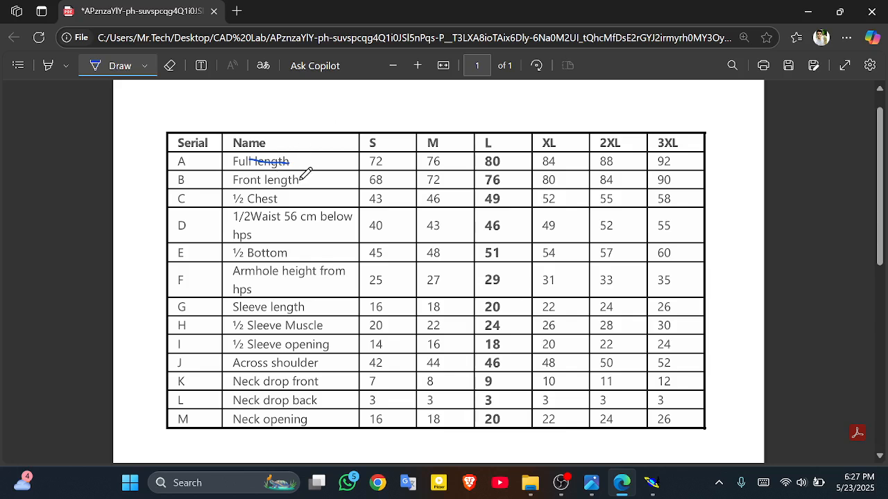
left_click(170, 65)
left_click(278, 160)
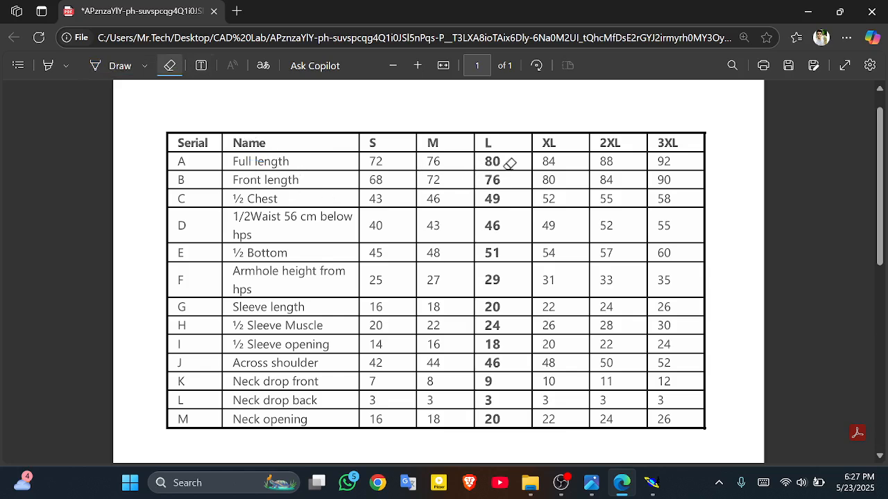
left_click(114, 65)
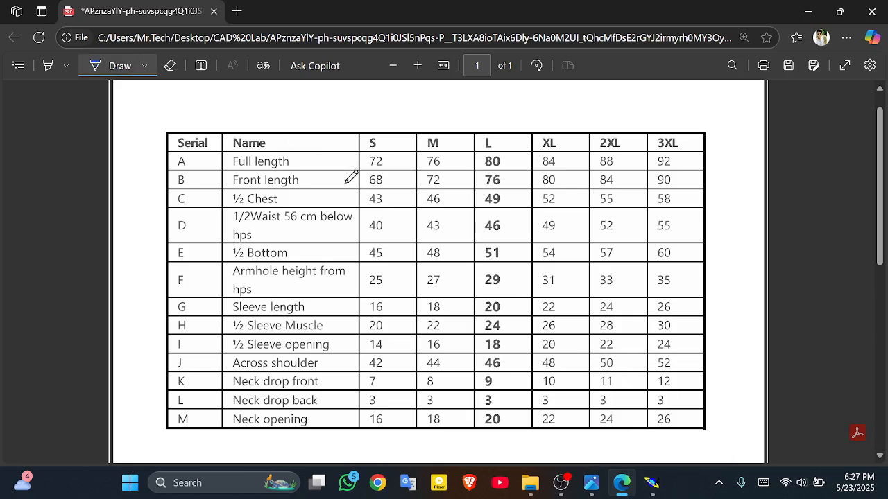
left_click(522, 167)
left_click_drag(528, 150, 539, 140)
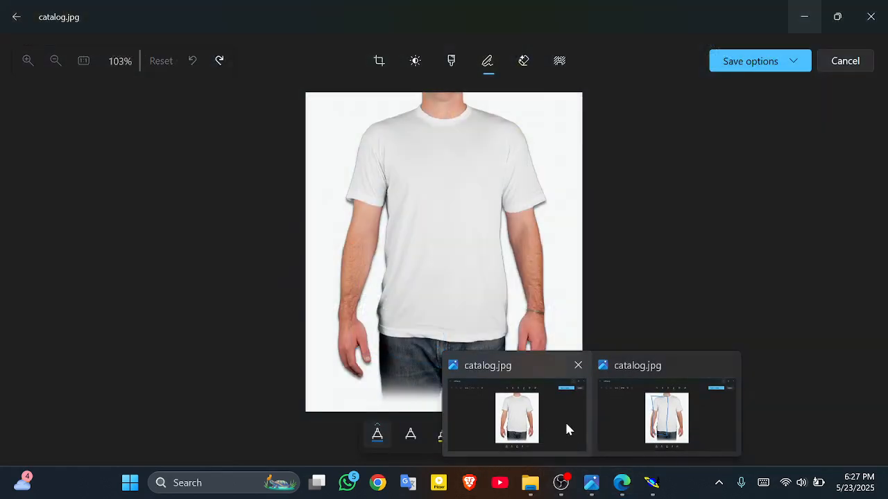
left_click(564, 420)
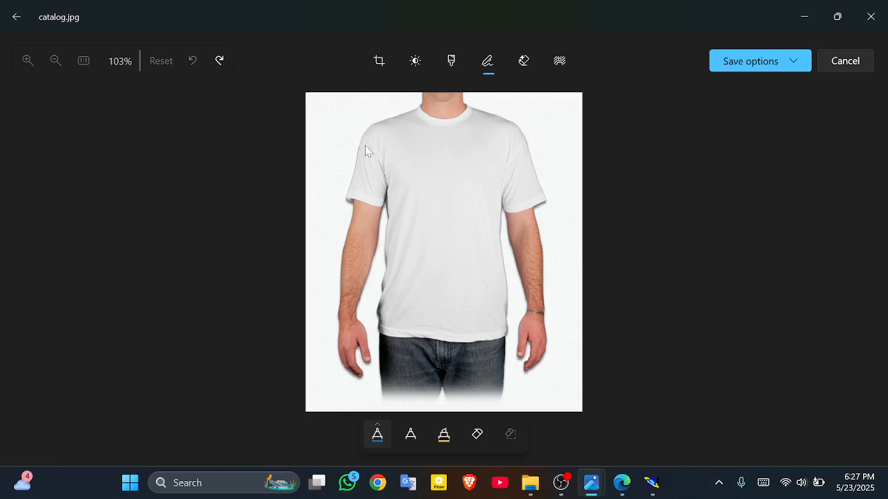
Step: Draw three blue lines across the shirt photo at the chest, lower body and hem
left_click_drag(370, 149, 469, 154)
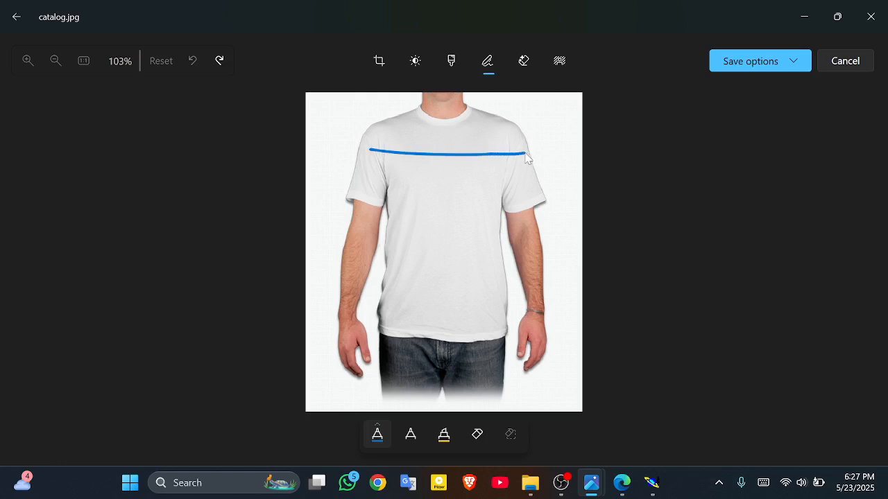
left_click_drag(525, 154, 526, 154)
left_click_drag(376, 276, 503, 274)
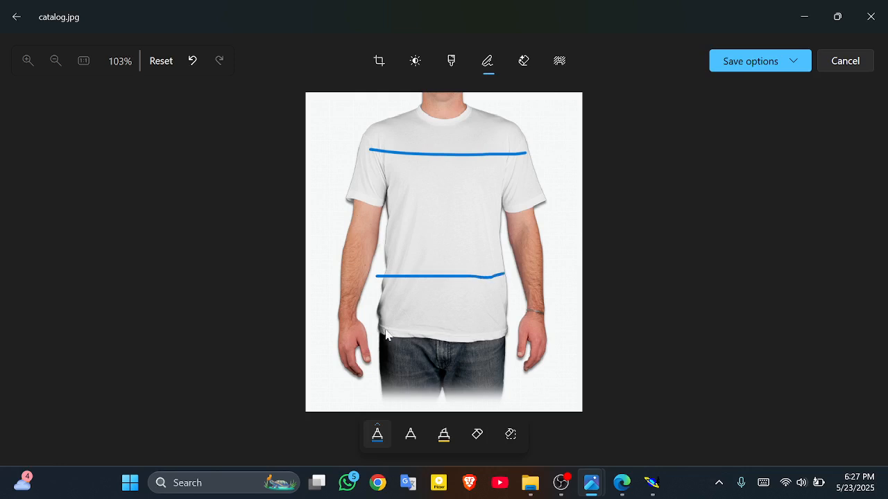
left_click_drag(365, 328, 511, 335)
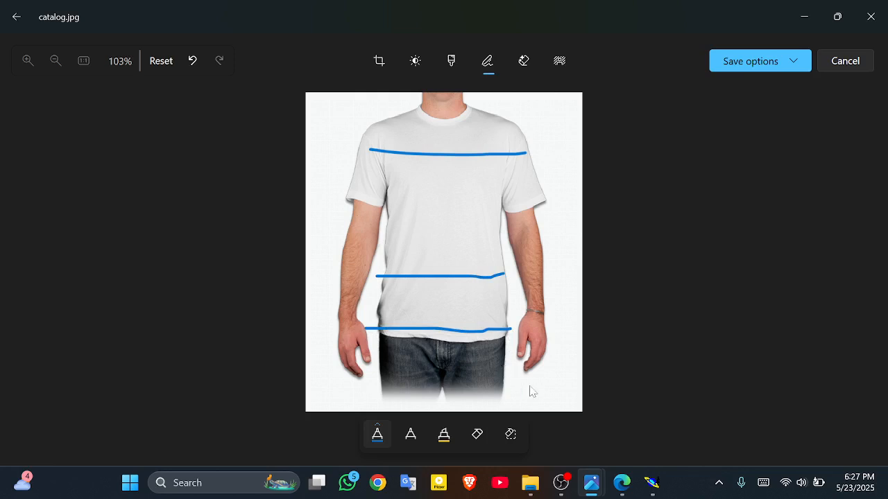
left_click(620, 483)
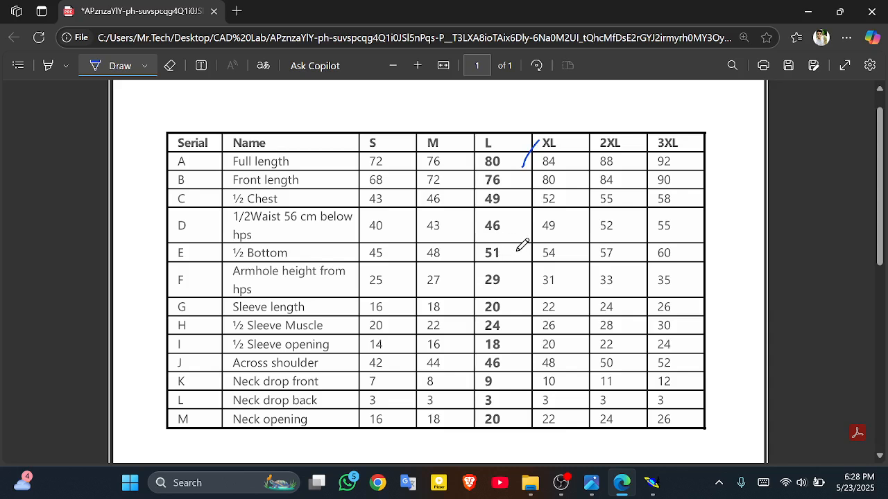
Step: Tick the ½ Bottom XL value of 51, recheck the outlined photo, and return to Modaris
mouse_move(518, 250)
left_mouse_down()
mouse_move(531, 234)
mouse_move(538, 261)
left_mouse_up()
left_click(591, 483)
left_click(600, 444)
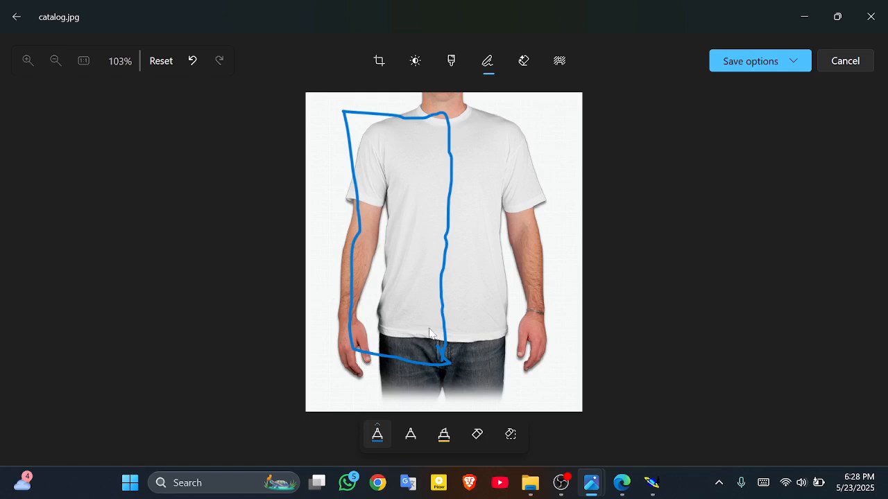
left_click(621, 485)
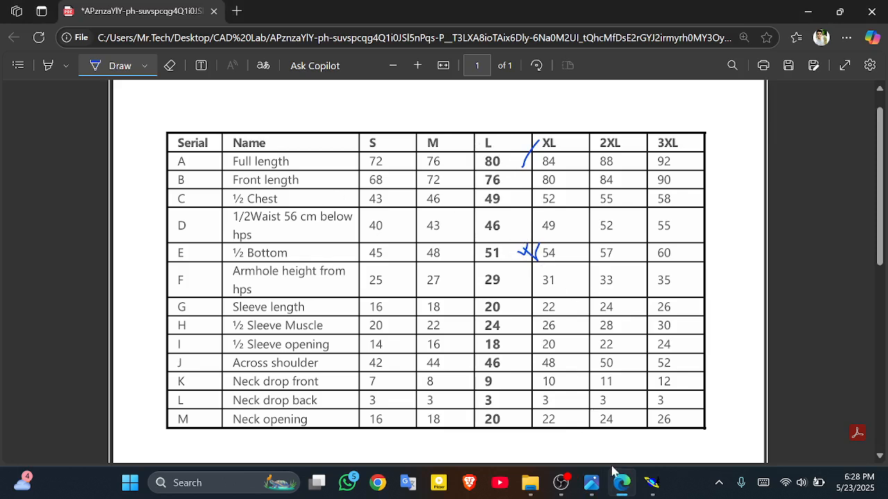
left_click(651, 483)
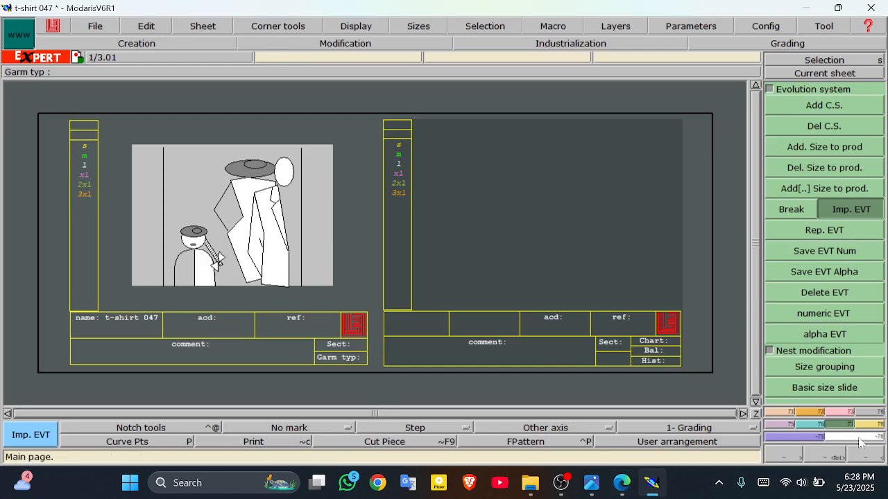
Step: Draw a Rectangle piece 25.5 cm wide by 80 cm tall on the second sheet
left_click(819, 412)
left_click(821, 400)
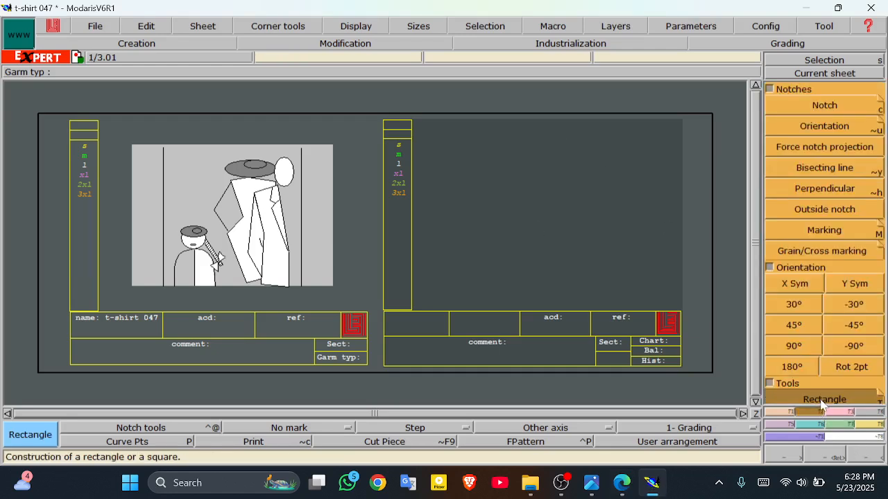
left_click(450, 130)
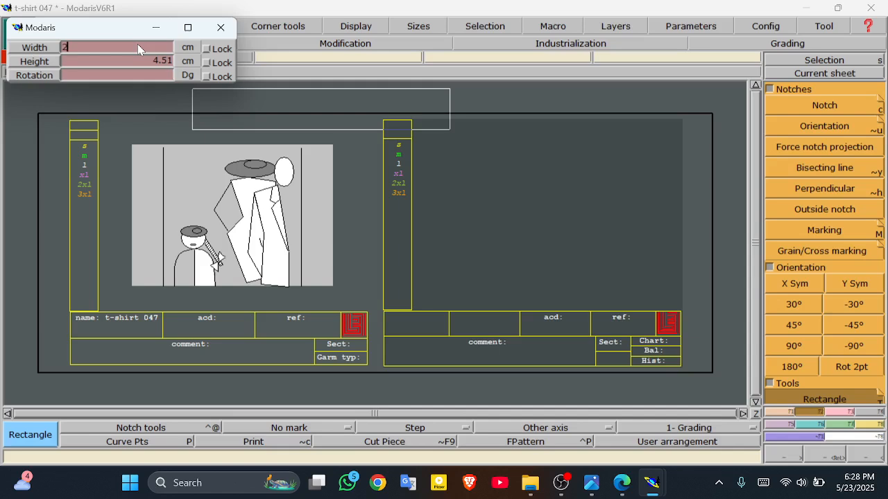
type("5.5")
key("Return")
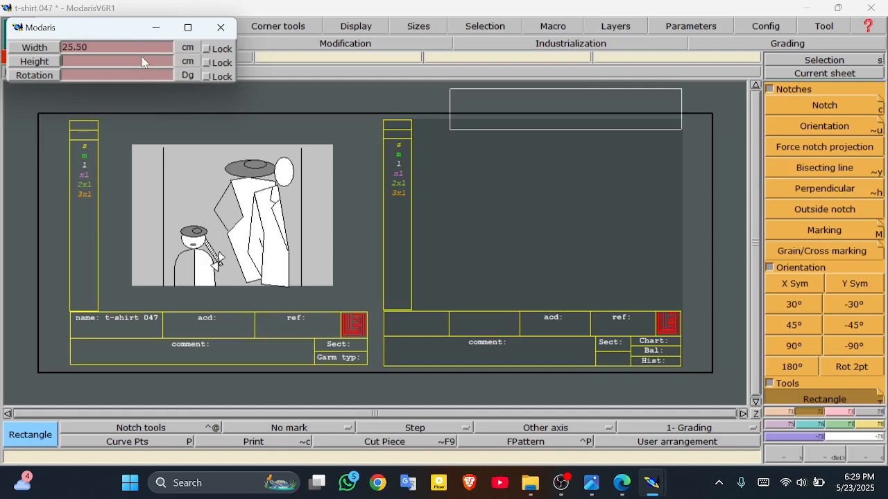
type("80")
key("Return")
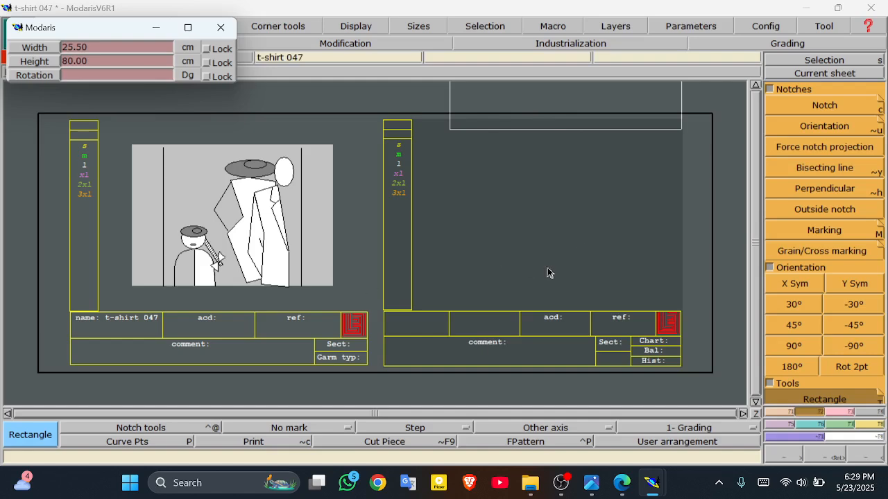
key("Return")
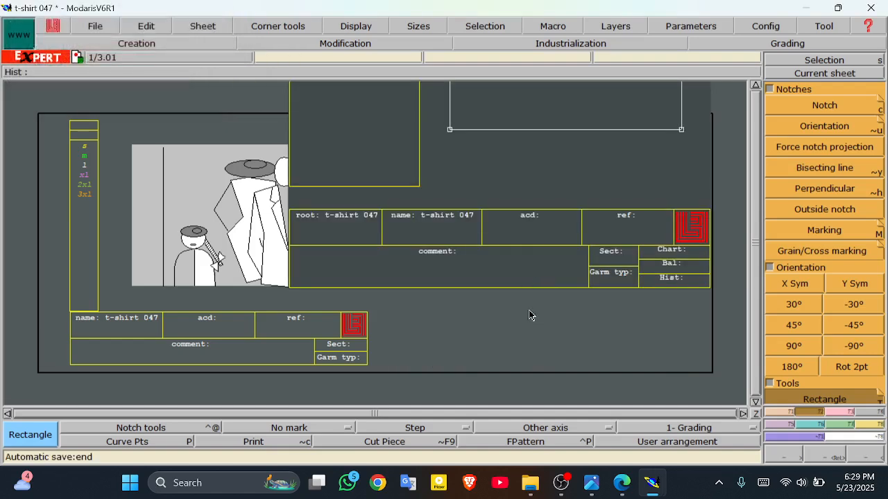
Step: Zoom in and back out to the full sheet, then open the catalog.jpg reference photo
left_click(790, 460)
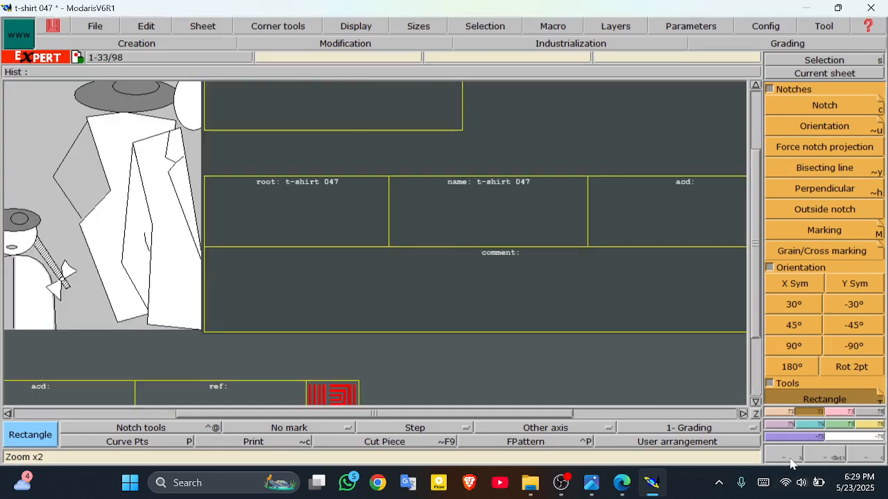
left_click(786, 455)
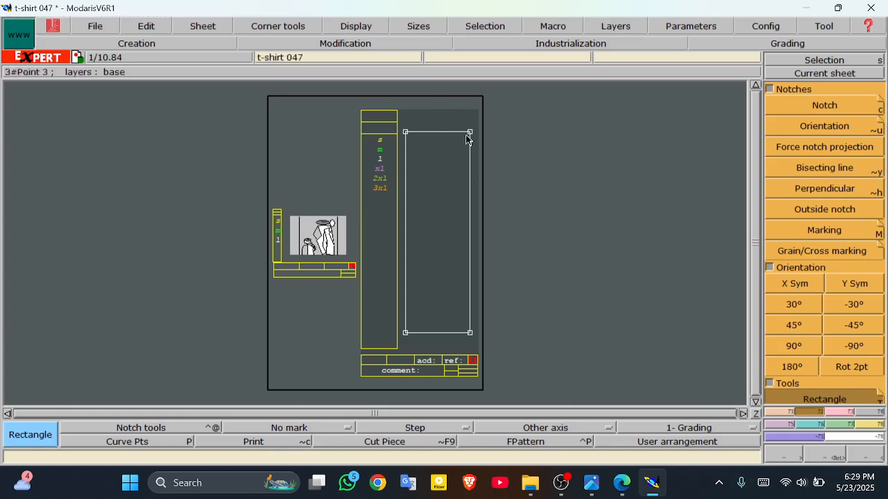
mouse_move(591, 483)
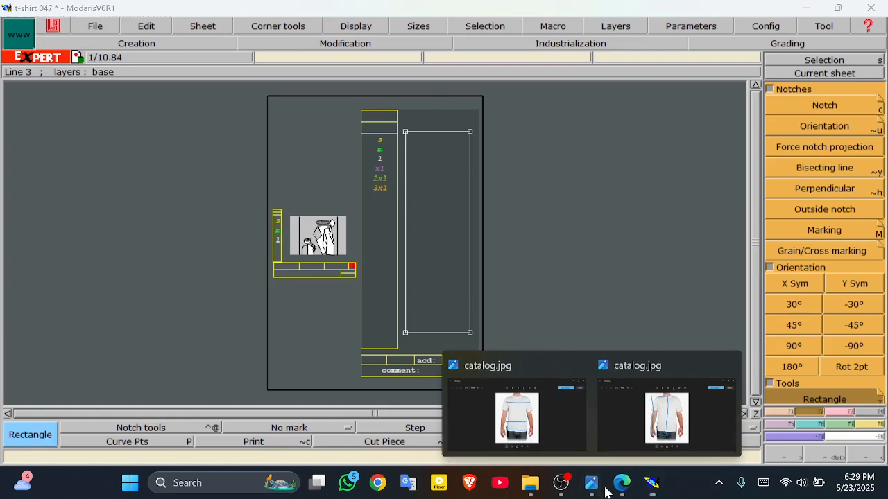
left_click(639, 426)
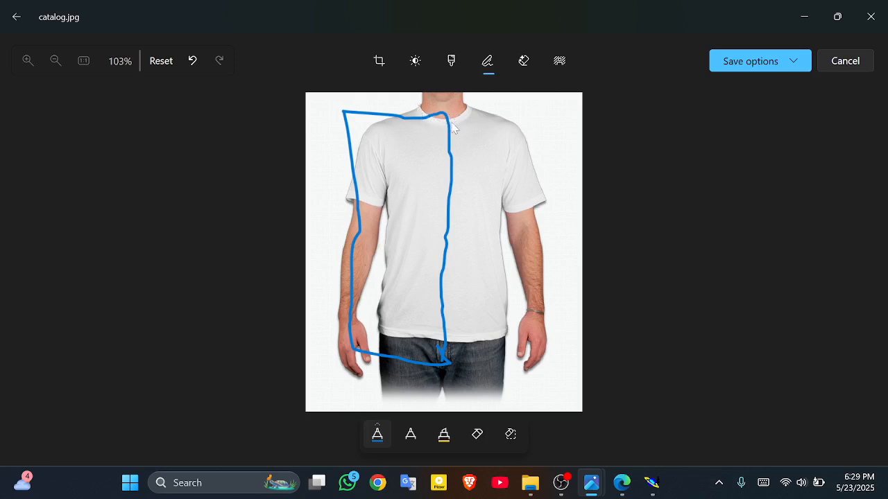
Step: Tick the size L Neck opening value of 20 on the size chart
left_click(624, 483)
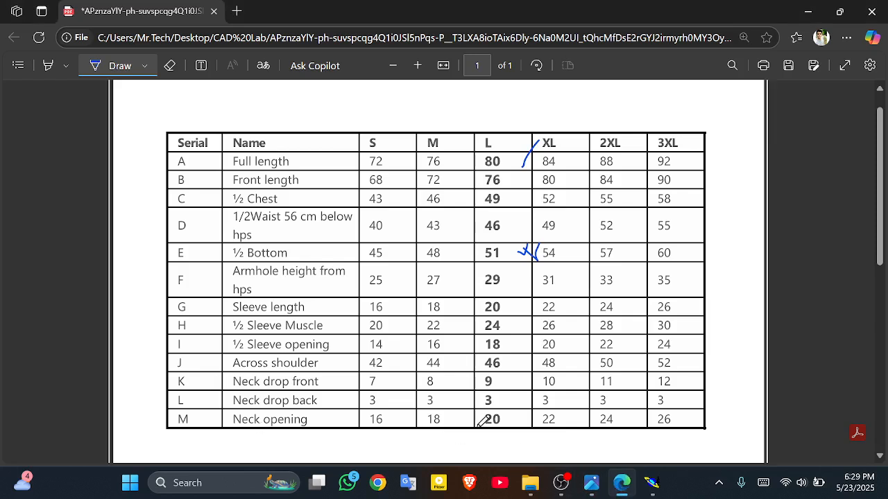
mouse_move(516, 422)
left_mouse_down()
mouse_move(527, 403)
mouse_move(532, 425)
left_mouse_up()
left_click(652, 482)
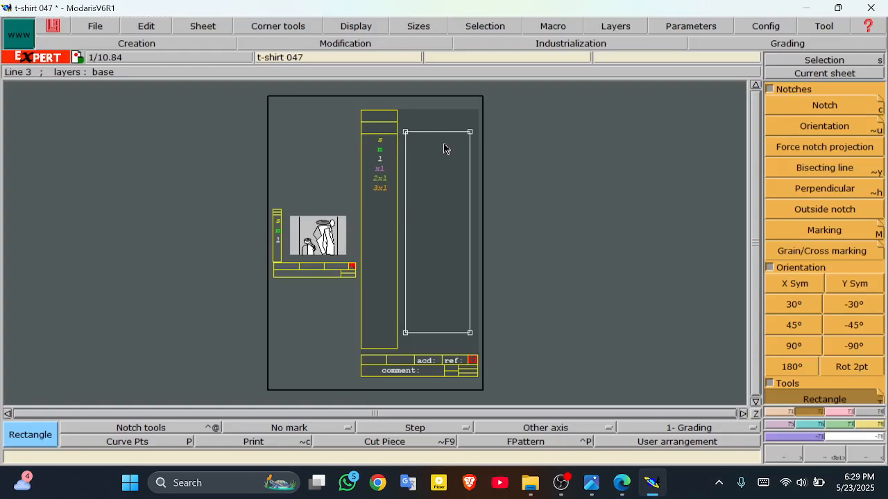
Step: With the Developed tool, place a trial point 10 cm from the rectangle's top-left corner
left_click(792, 413)
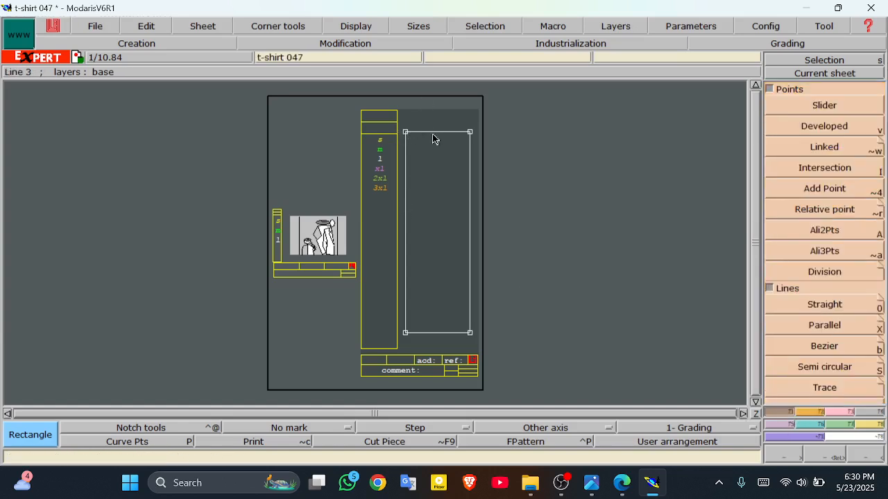
left_click(823, 125)
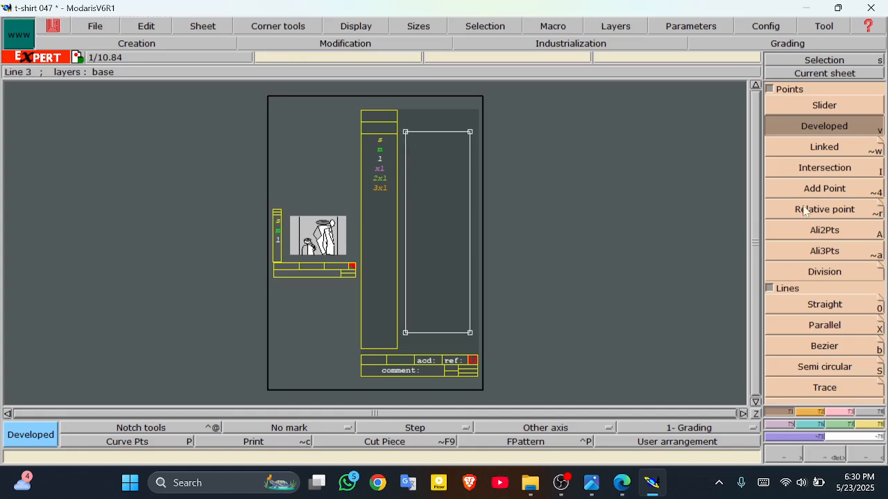
left_click(406, 133)
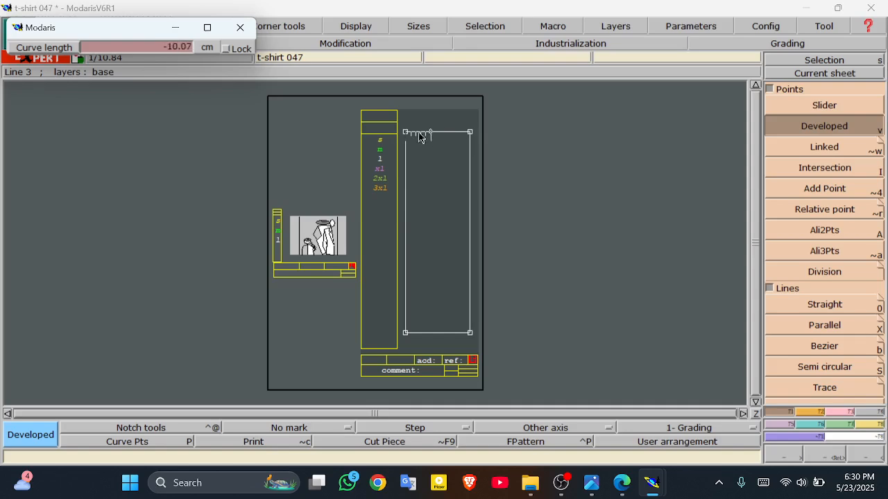
left_click(420, 137)
left_click(165, 46)
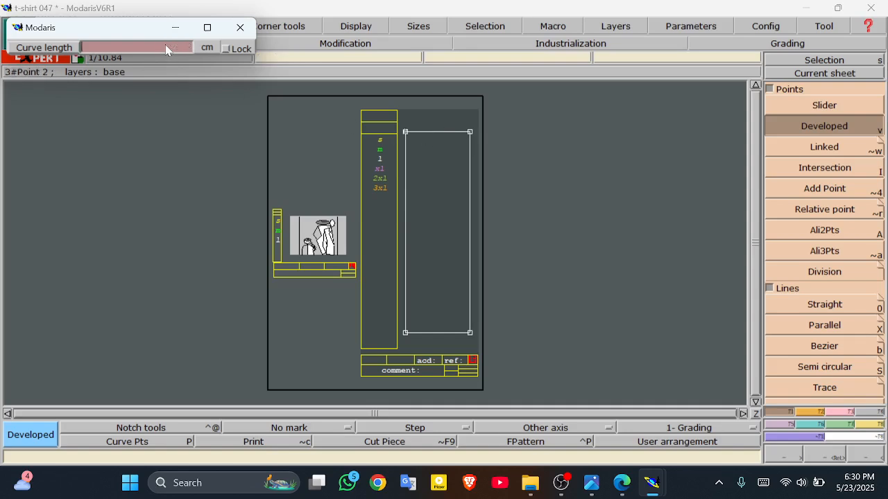
type("10")
key("Return")
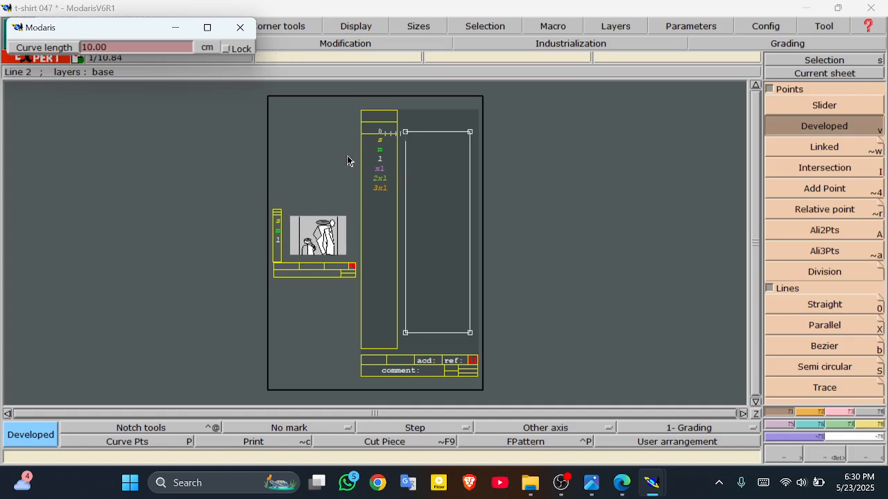
left_click(274, 157)
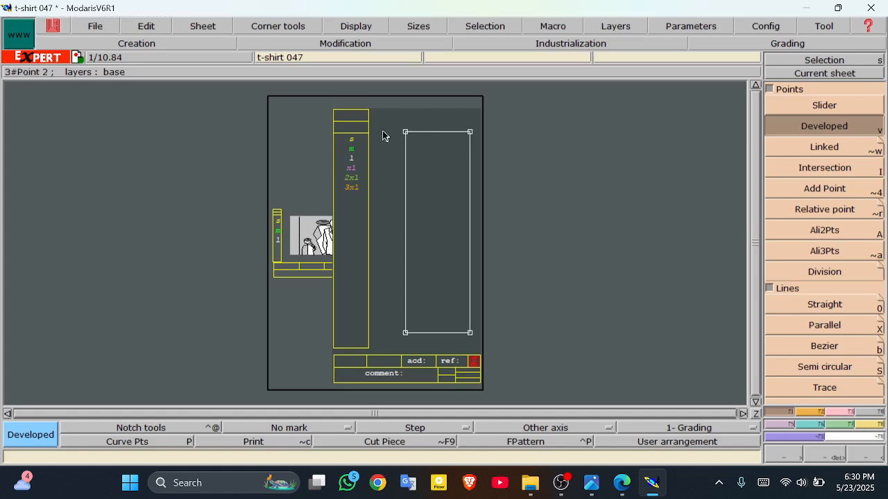
Step: Place a point at -10 cm curve length, 10 cm along the top edge
left_click(407, 136)
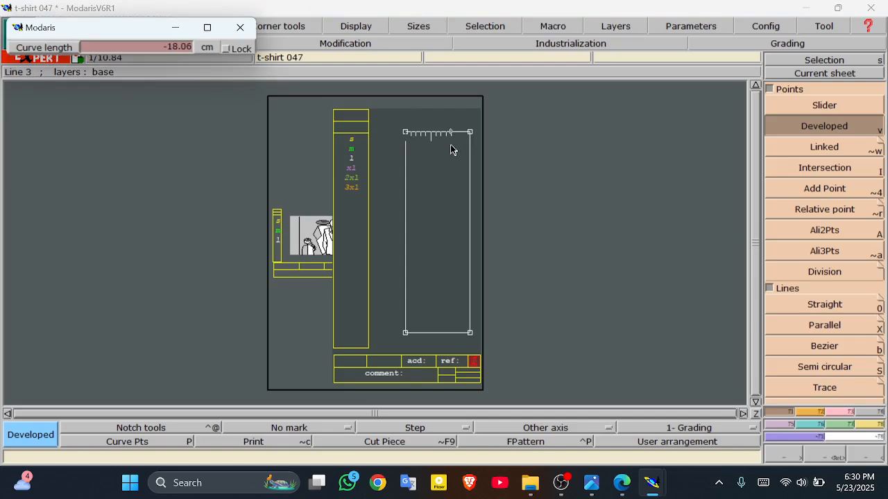
left_click(158, 48)
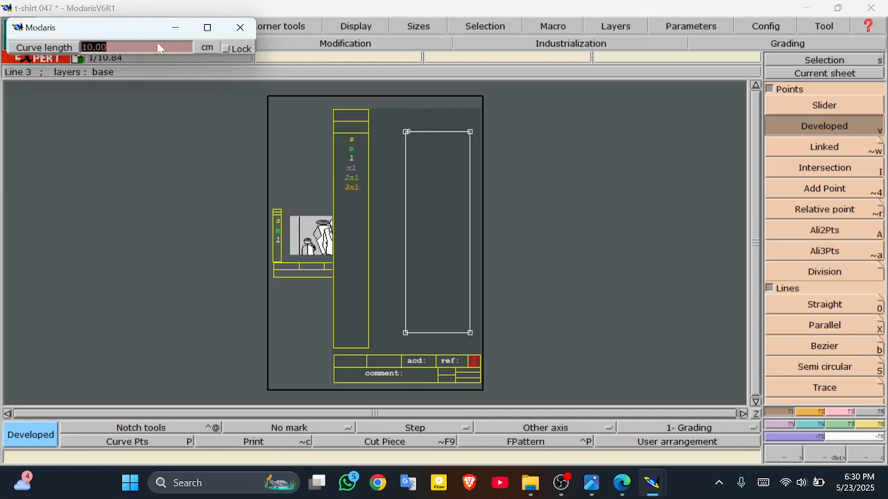
type("-10")
key("Return")
left_click(440, 179)
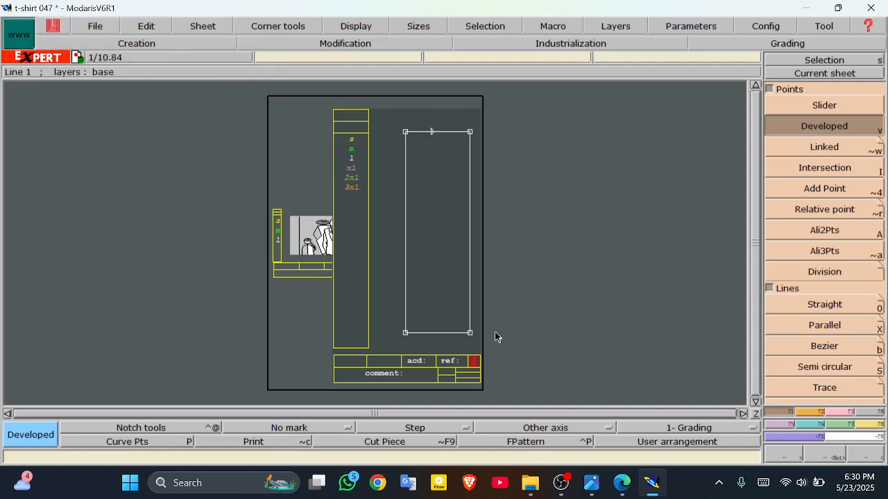
left_click(622, 483)
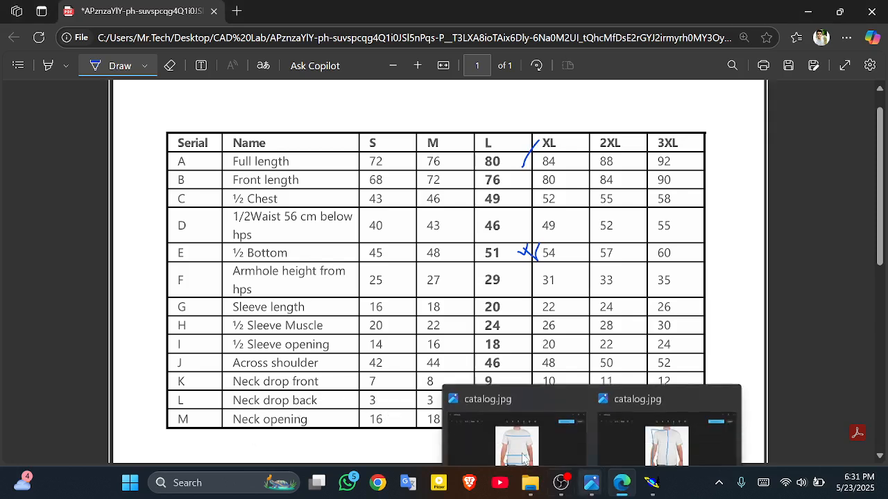
Step: Tick the size L Neck drop back and front rows, and sketch a collar stroke on the photo
left_click_drag(504, 403, 516, 397)
left_click(522, 382)
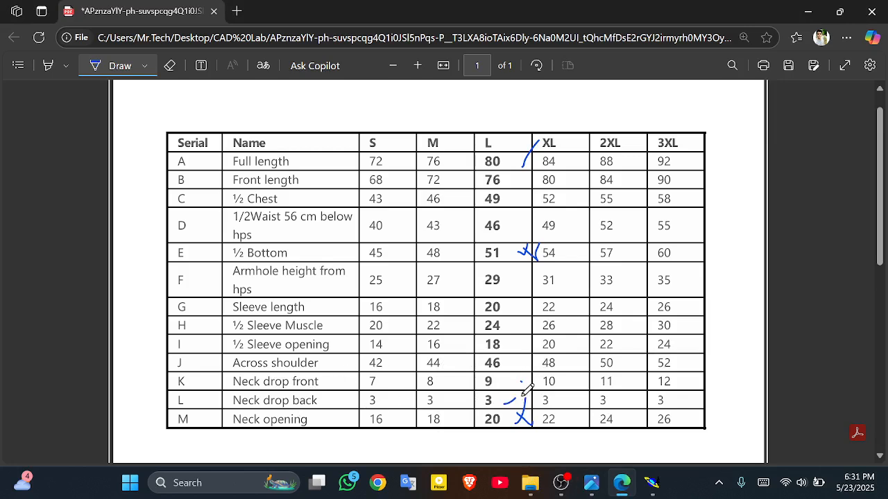
left_click(627, 423)
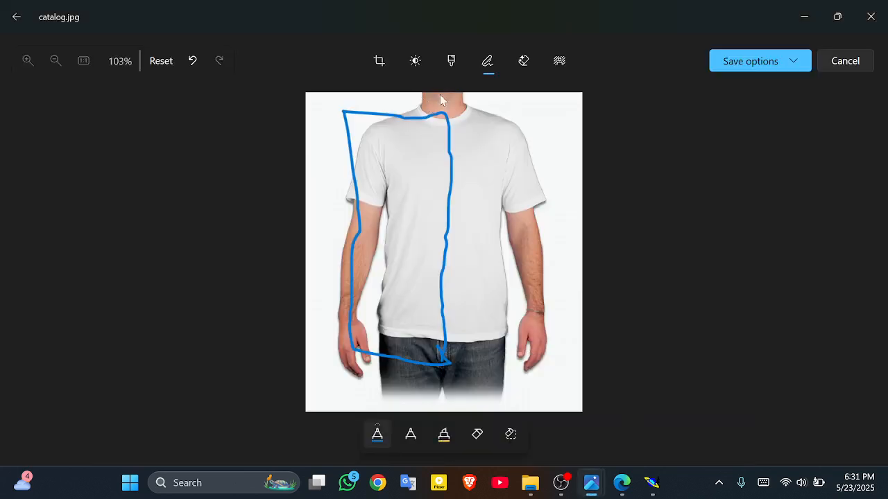
left_click_drag(425, 111, 435, 164)
left_click(622, 483)
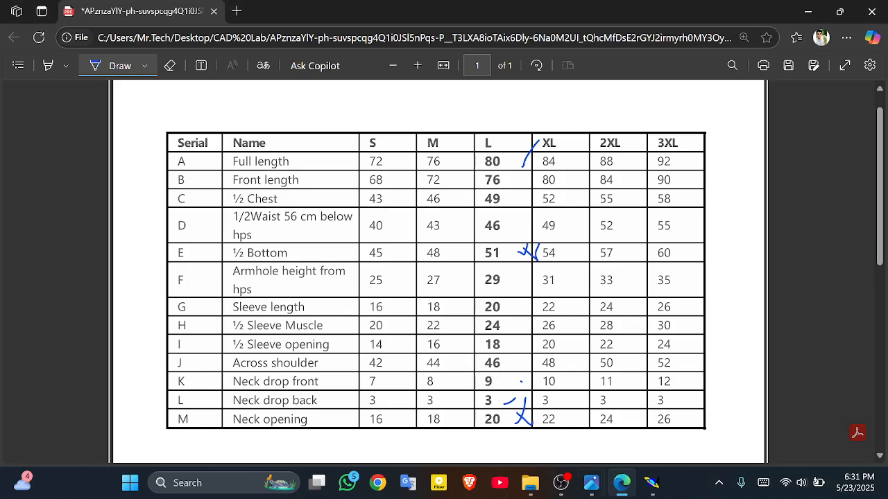
left_click(650, 480)
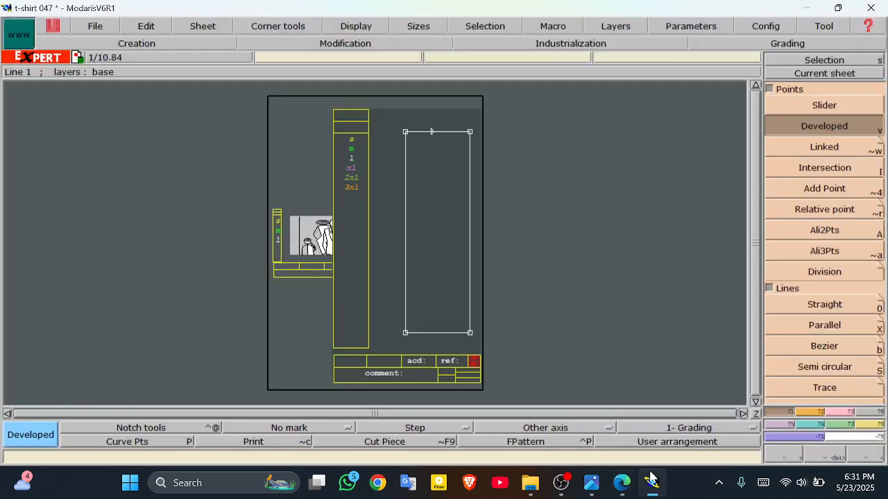
Step: Place a developed point 3 cm down the left edge from the block's top-left corner
left_click(406, 135)
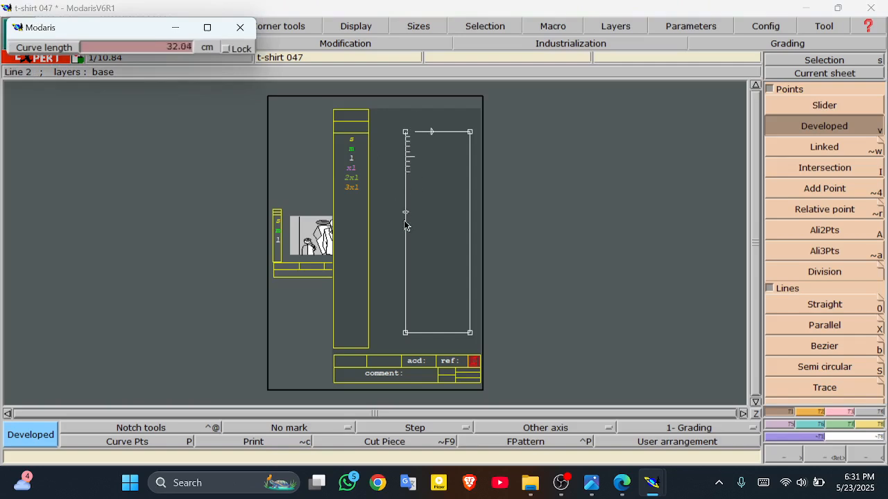
left_click(172, 44)
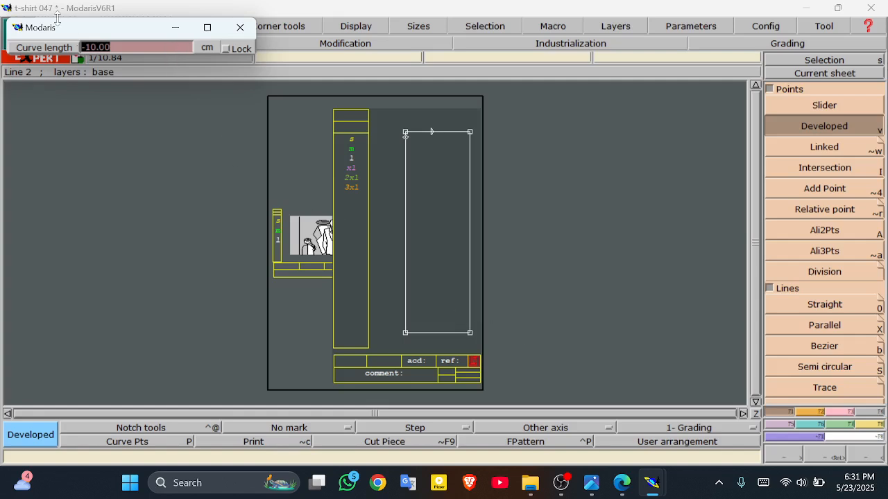
type("3")
key("Return")
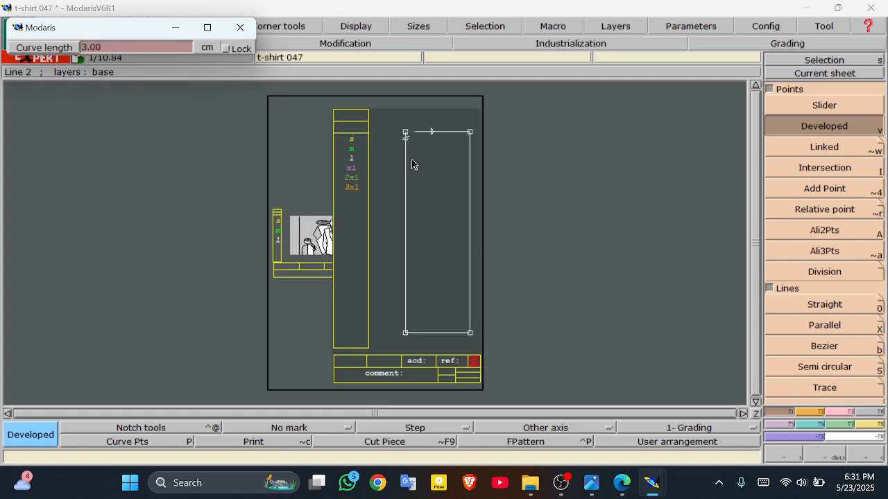
left_click(618, 487)
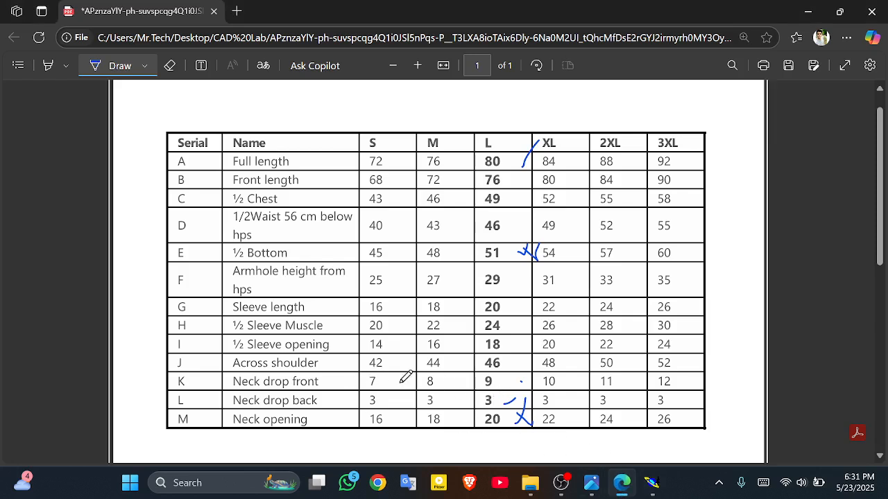
Step: Tick the size L neck drop front value 9 on the size chart and return to Modaris
left_click_drag(510, 387, 516, 382)
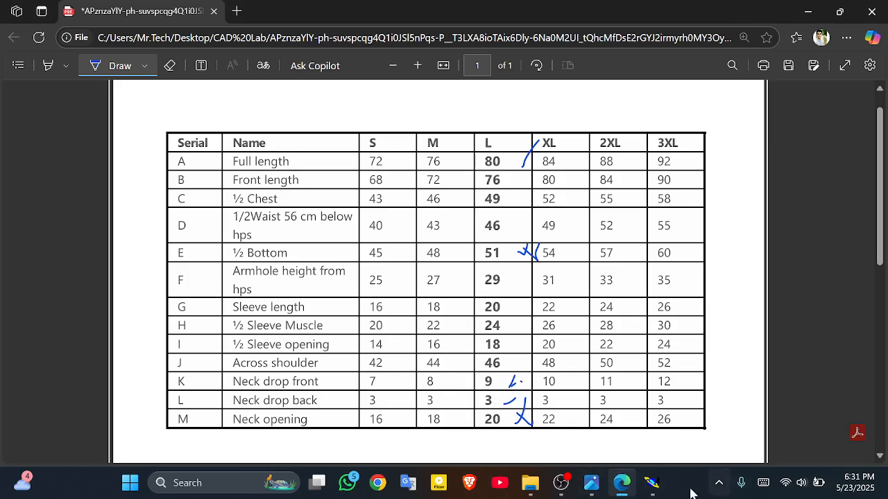
left_click(649, 483)
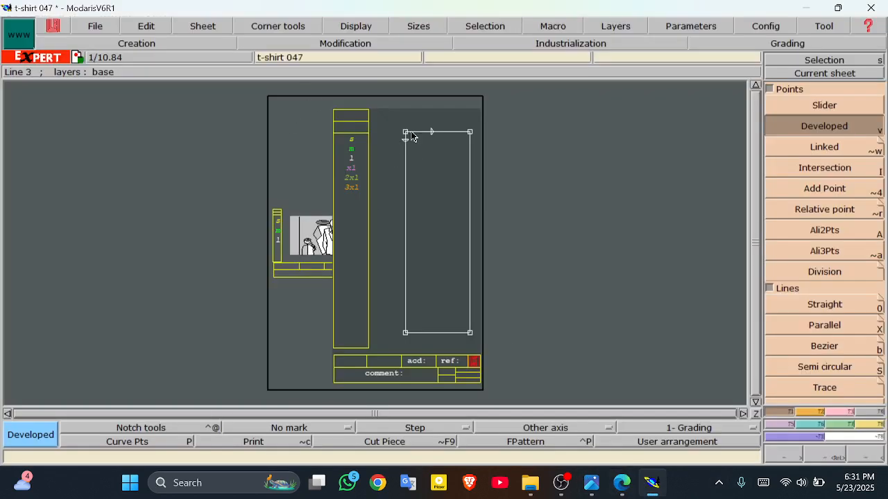
left_click(831, 456)
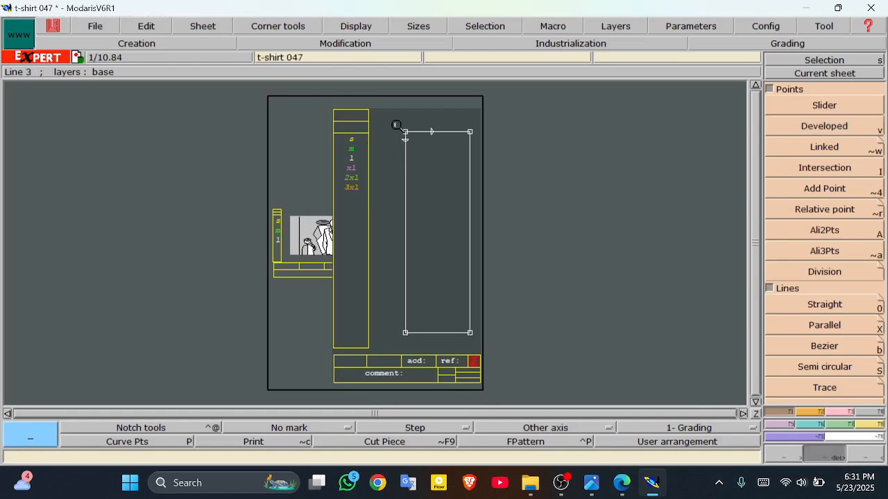
Step: Zoom into the block's top corner and add a developed point 9 cm down the left edge
left_click_drag(390, 116, 498, 197)
left_click(498, 197)
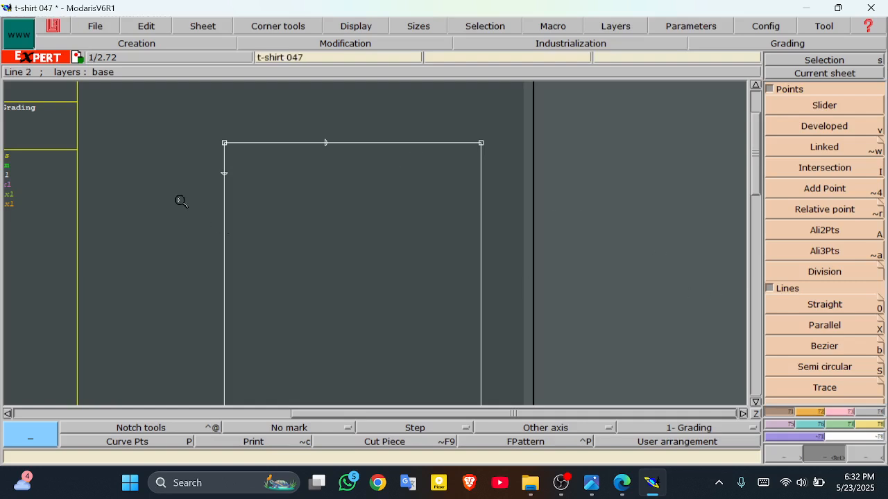
left_click(829, 126)
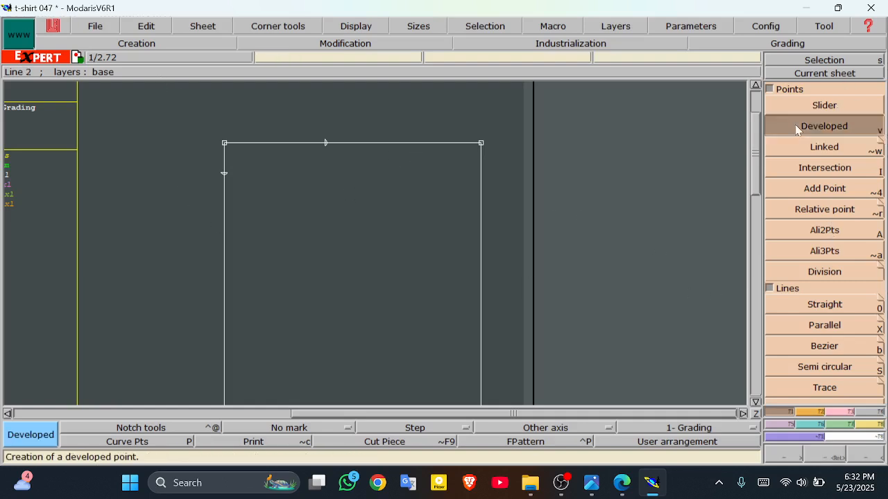
left_click(224, 144)
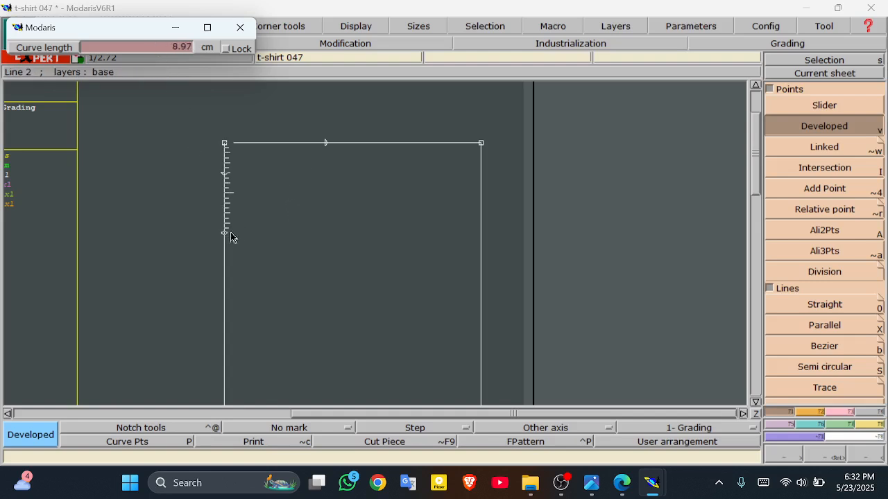
left_click(144, 46)
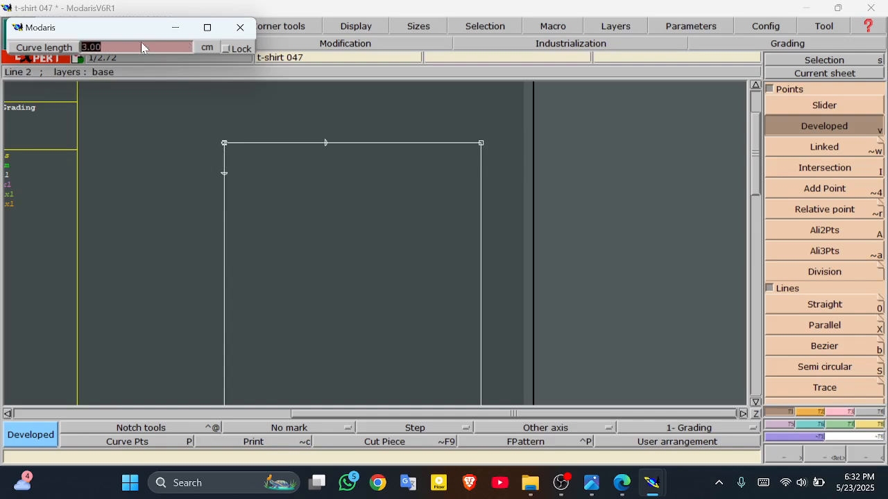
type("9")
left_click(265, 246)
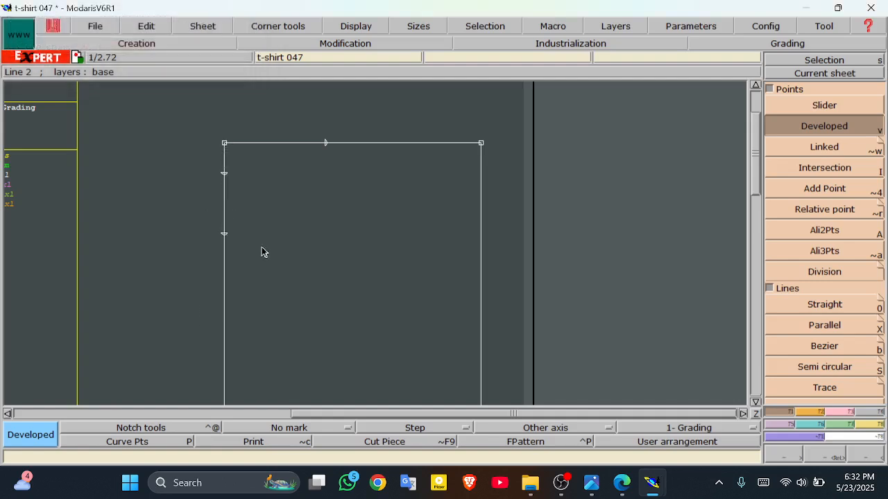
left_click(622, 483)
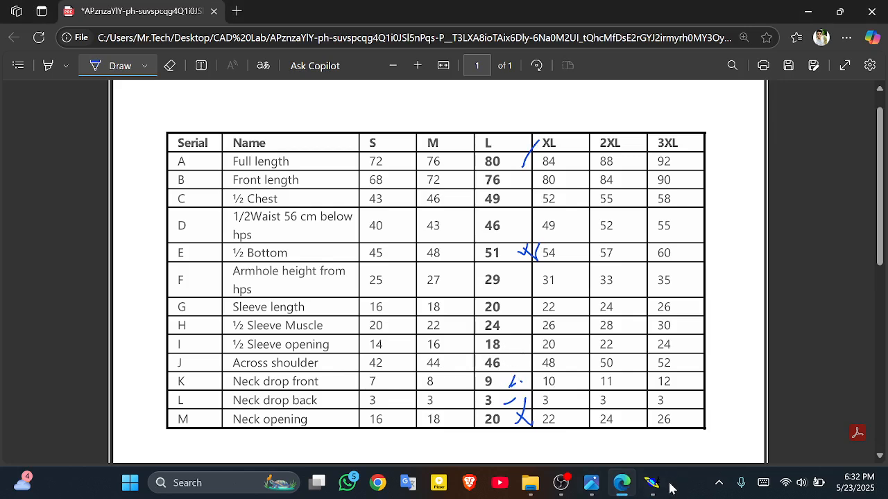
Step: Sketch blue shoulder and neckline strokes at the collar of the catalog.jpg shirt photo
mouse_move(591, 483)
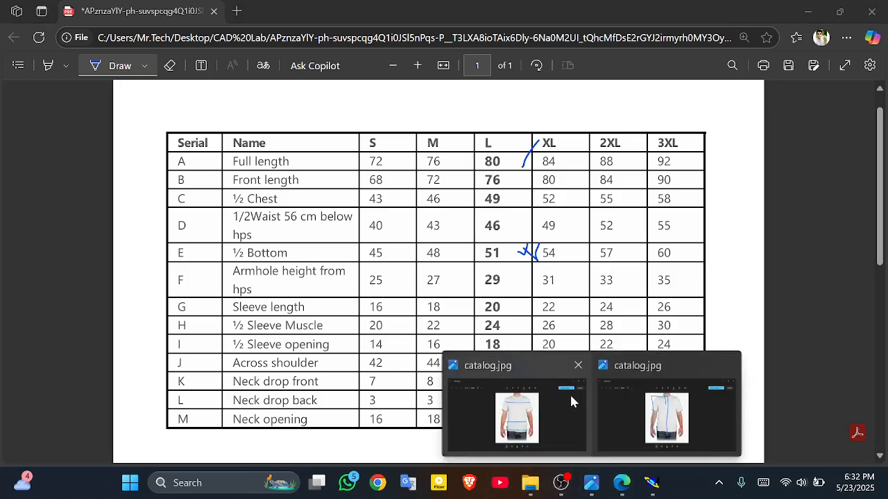
left_click(572, 401)
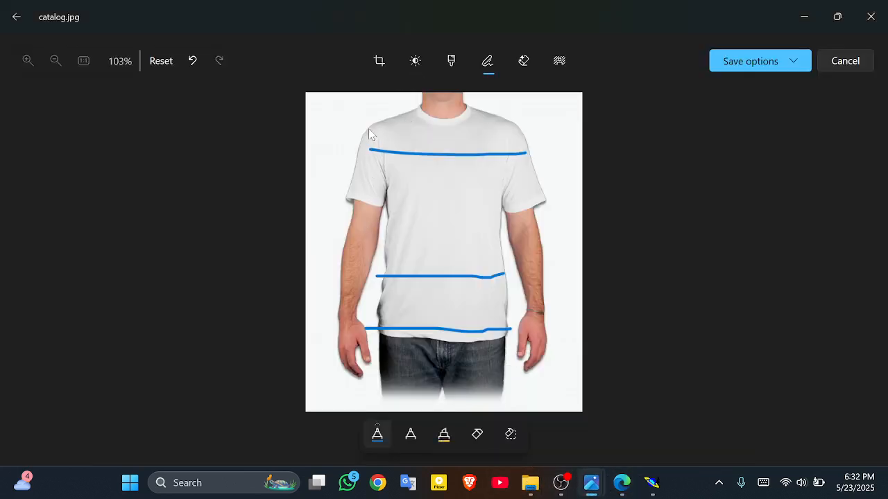
left_click_drag(365, 128, 450, 112)
left_click_drag(458, 129, 474, 97)
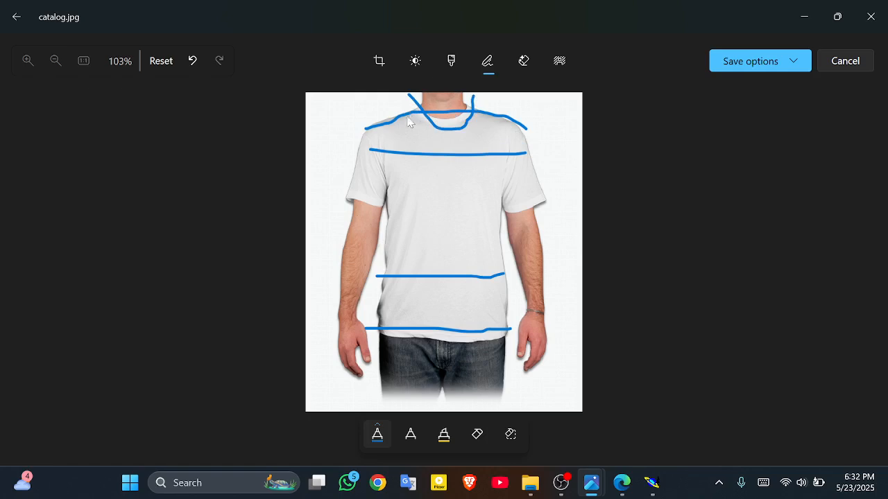
left_click(622, 483)
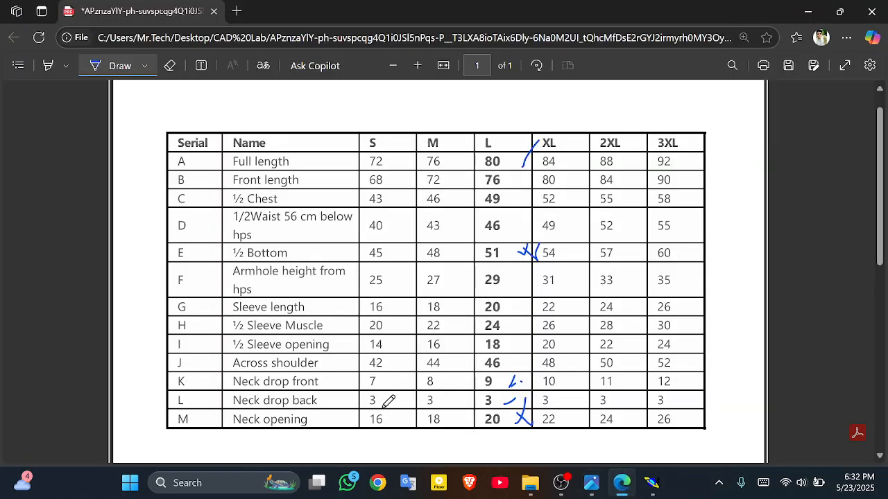
Step: Switch the pen to orange and mark size L across shoulder 46 and neck drop back 3
left_click(146, 65)
left_click(241, 147)
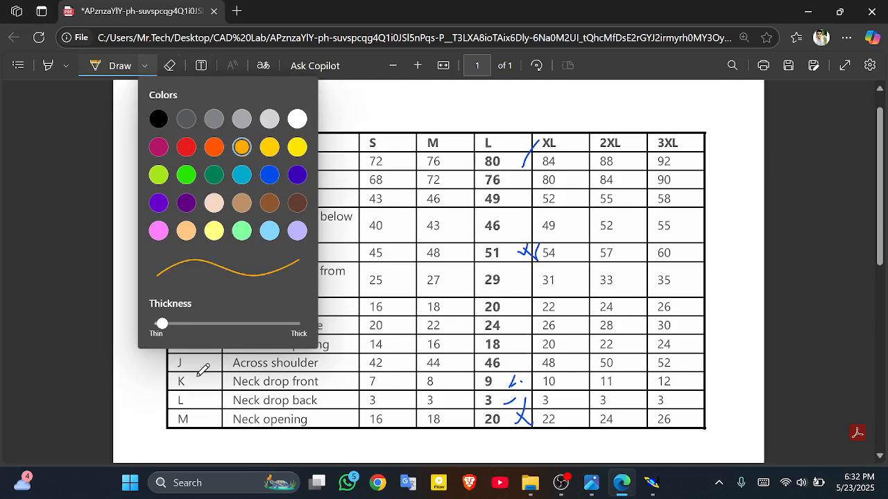
left_click(154, 417)
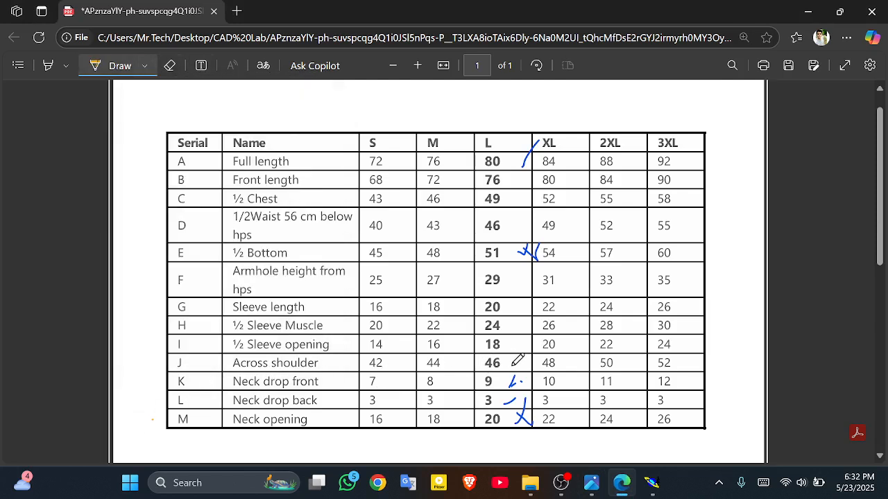
left_click_drag(512, 366, 530, 355)
left_click_drag(514, 410, 526, 396)
left_click(651, 483)
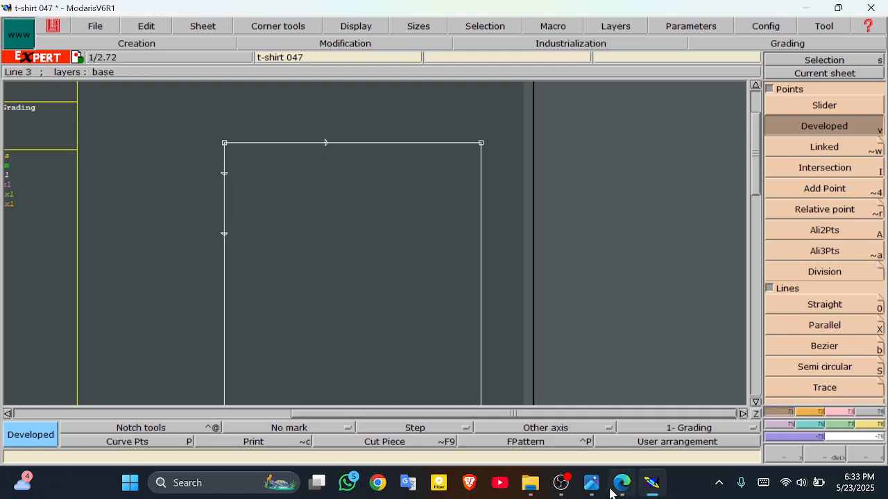
mouse_move(592, 483)
left_click(554, 415)
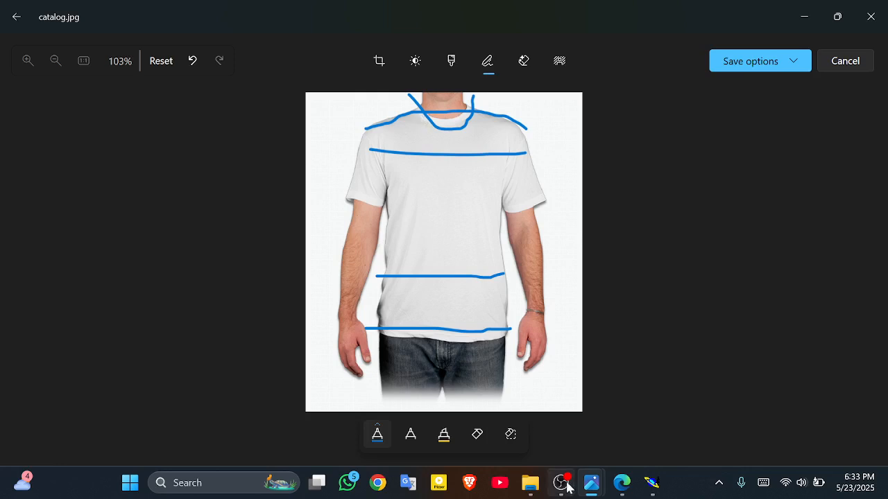
left_click(650, 490)
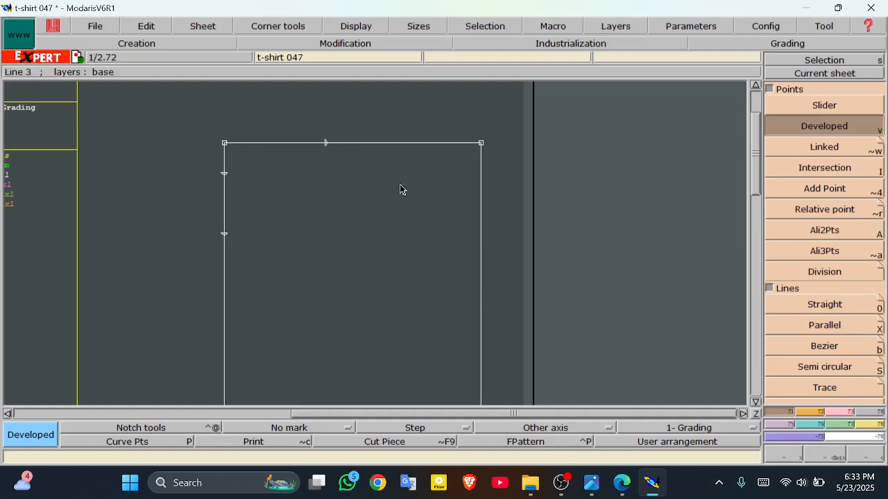
mouse_move(593, 487)
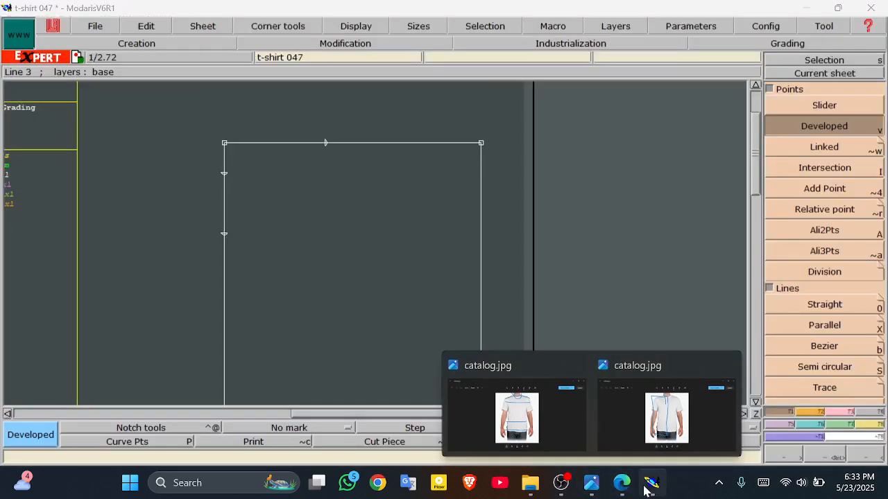
left_click(622, 483)
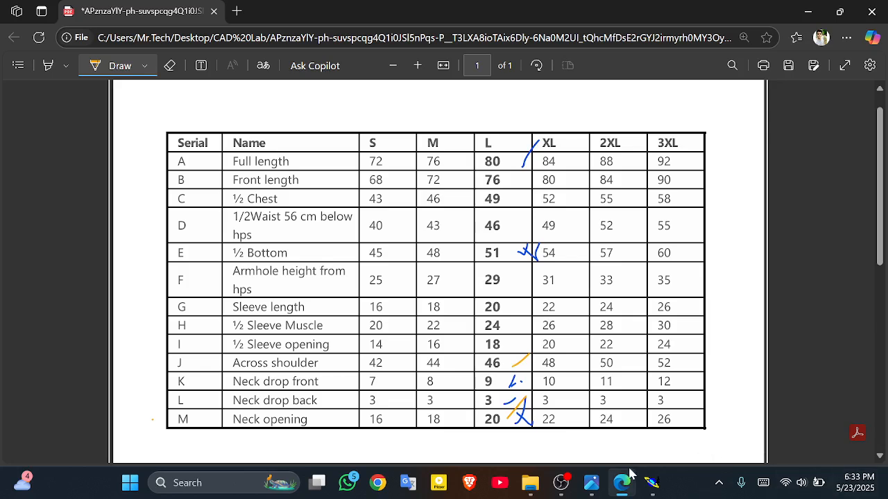
left_click(651, 483)
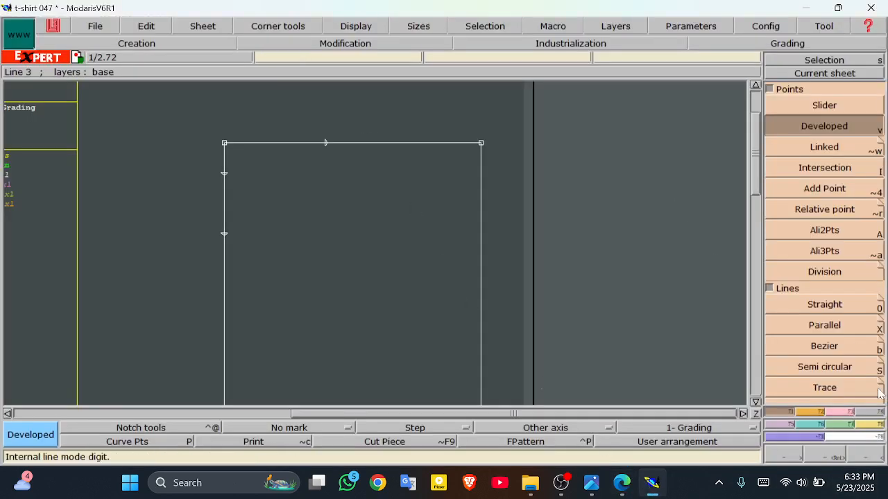
Step: Draw a 13 cm straight shoulder line at -20° starting 10 cm along the top edge
left_click(818, 309)
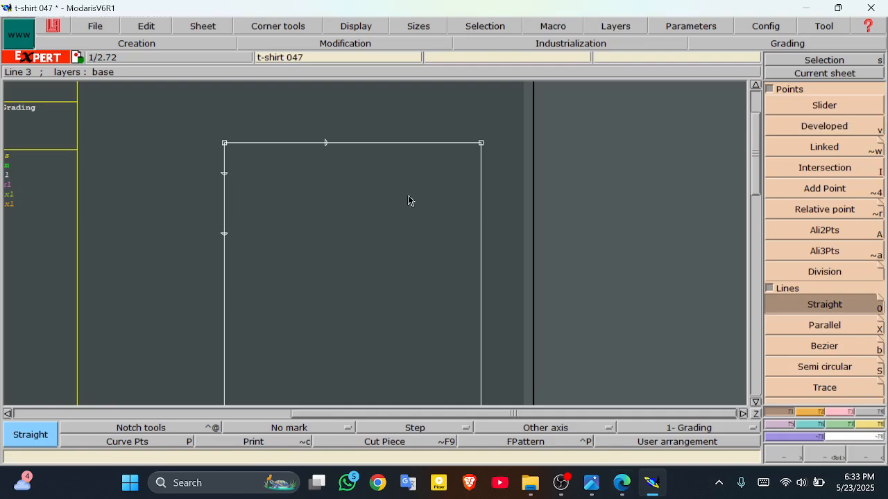
left_click(326, 145)
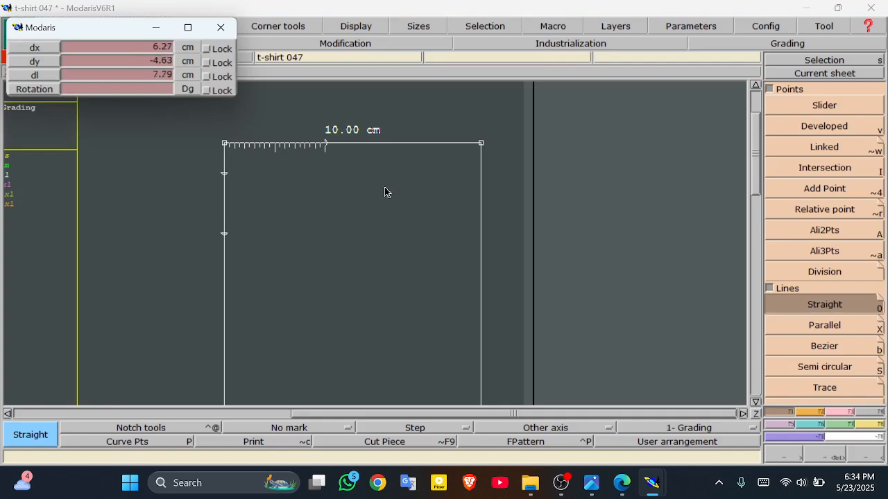
left_click(140, 72)
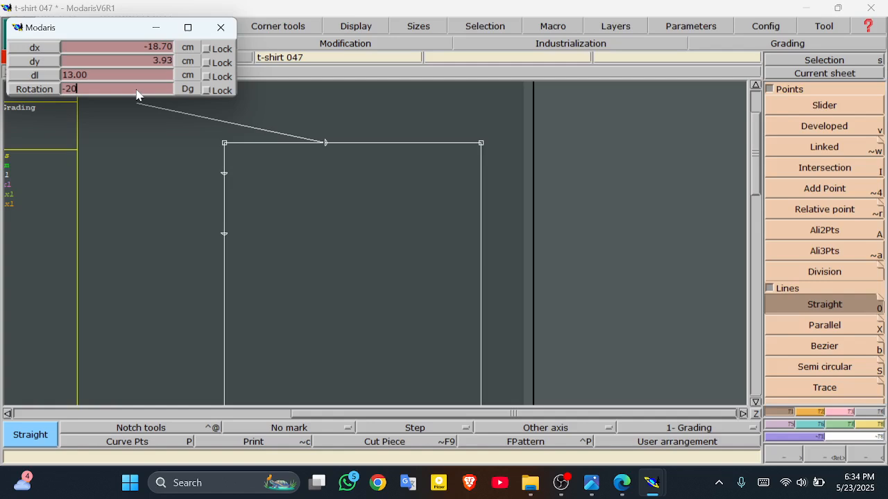
key("Return")
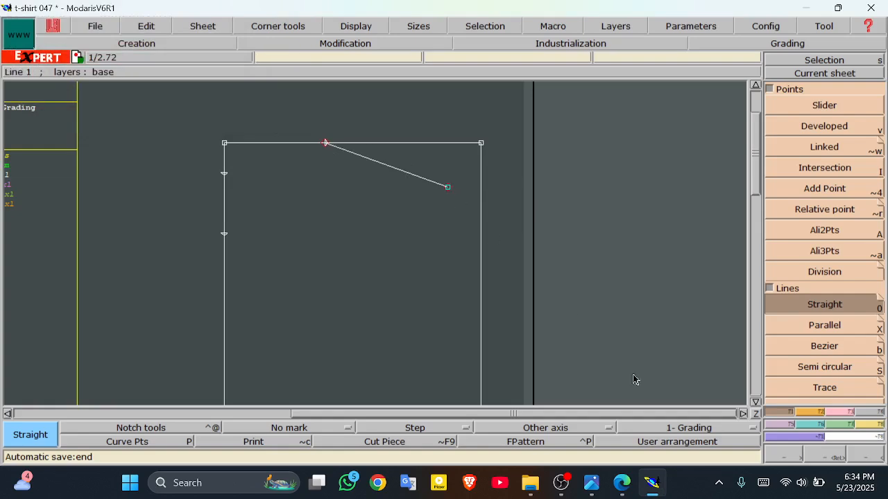
left_click(622, 483)
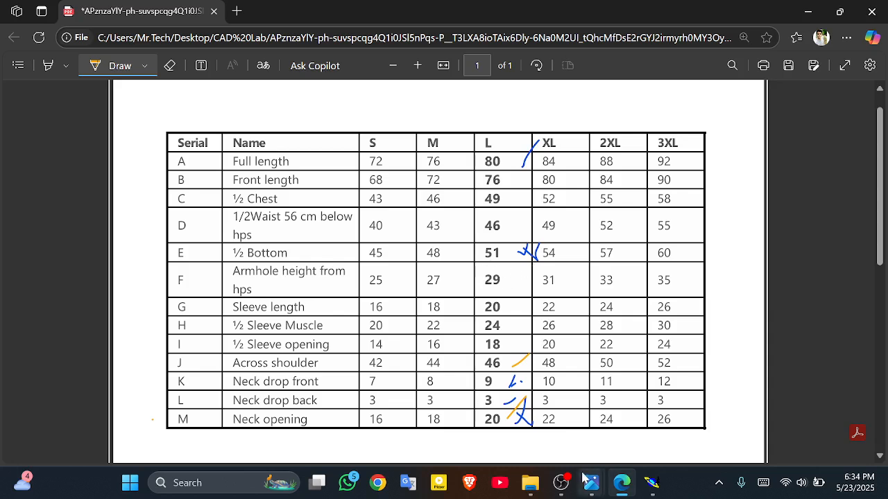
Step: Draw a blue stroke on catalog.jpg from the collar down the shirt front
mouse_move(589, 481)
left_click(664, 413)
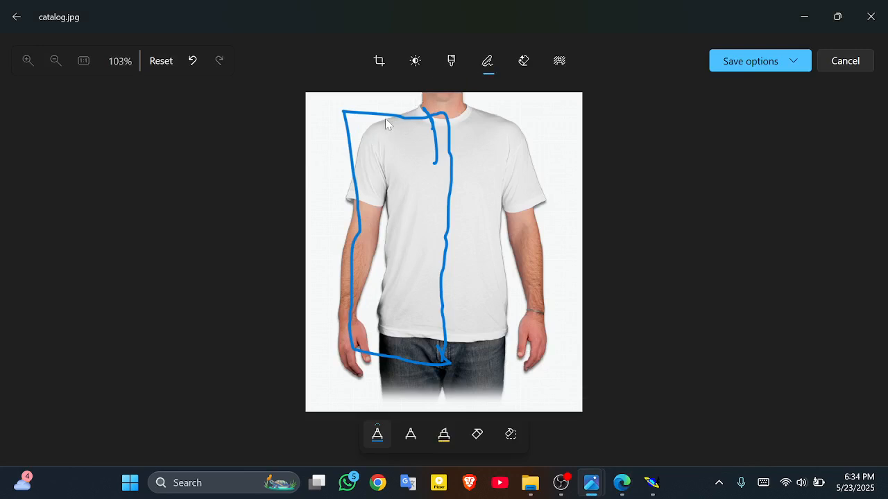
left_click_drag(409, 109, 407, 199)
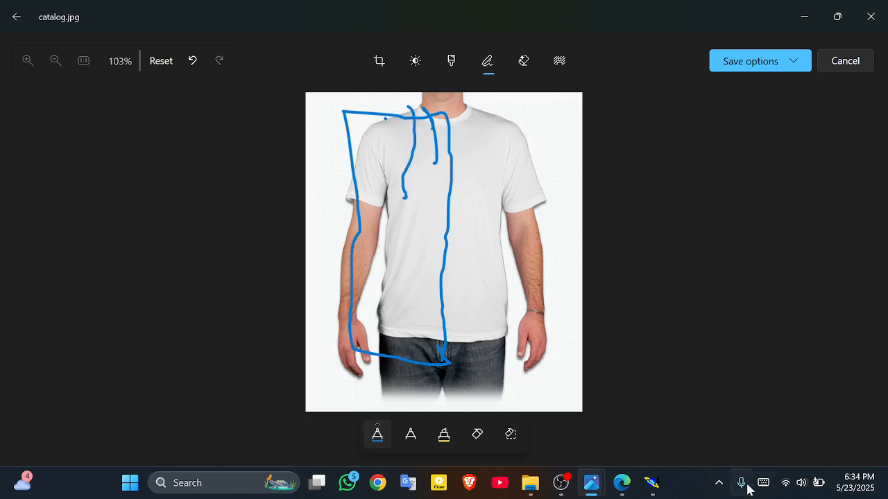
left_click(658, 483)
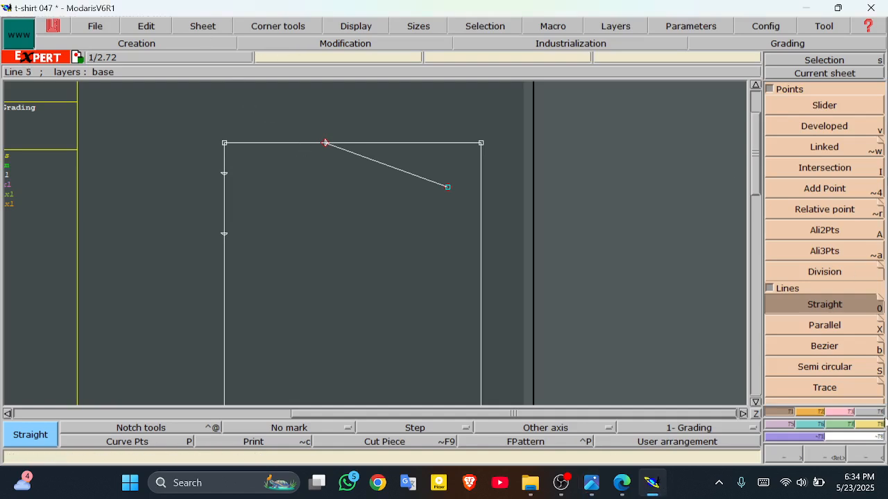
Step: Add a parallel line 29 cm below the block's top line and zoom out to the whole block
left_click(824, 325)
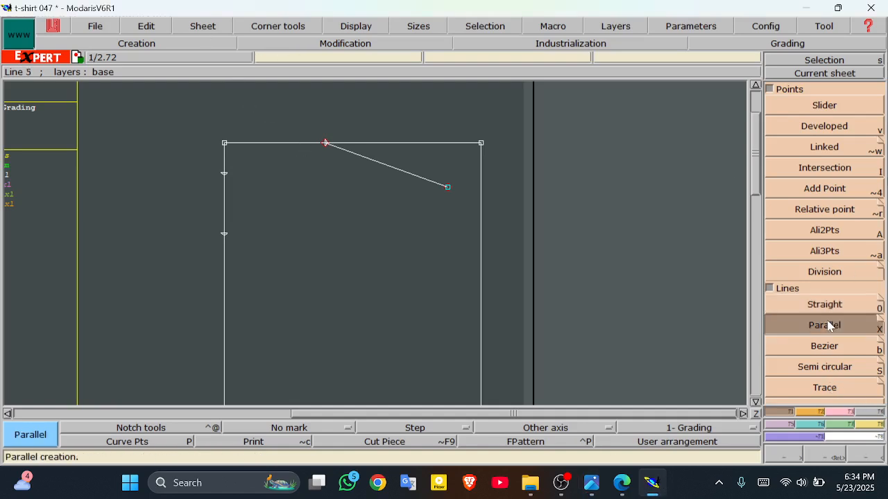
left_click(260, 144)
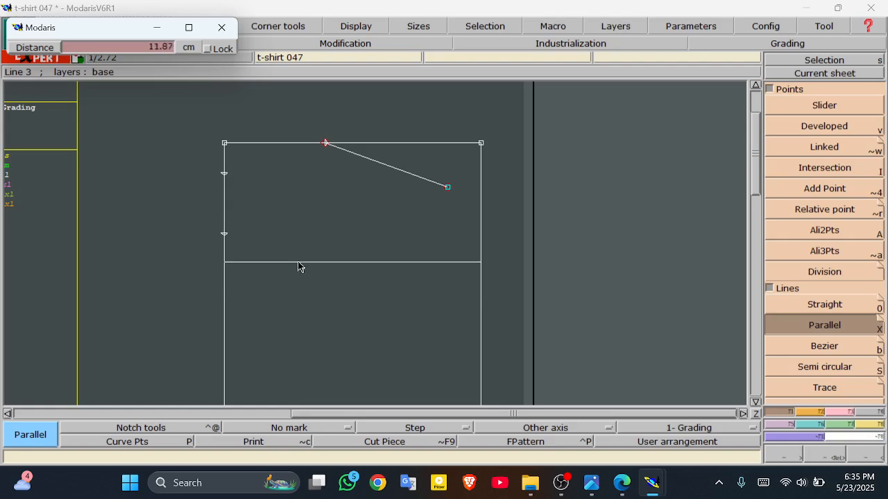
left_click(110, 49)
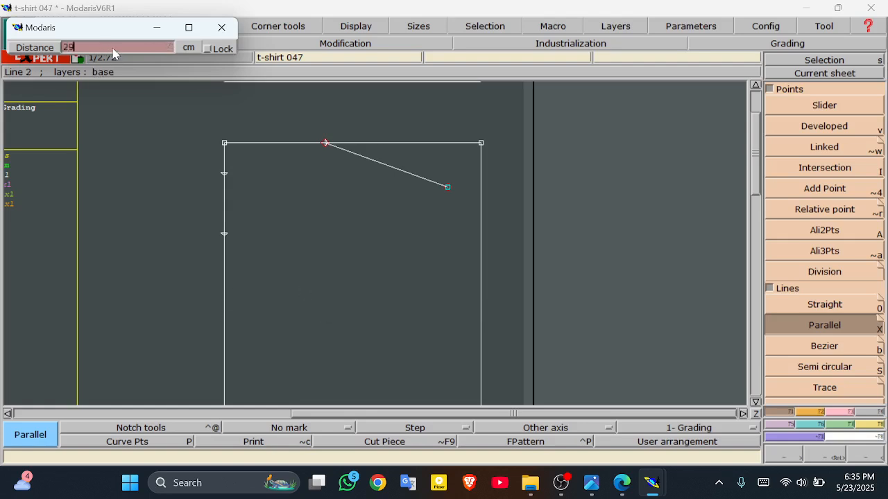
type("29")
key("Return")
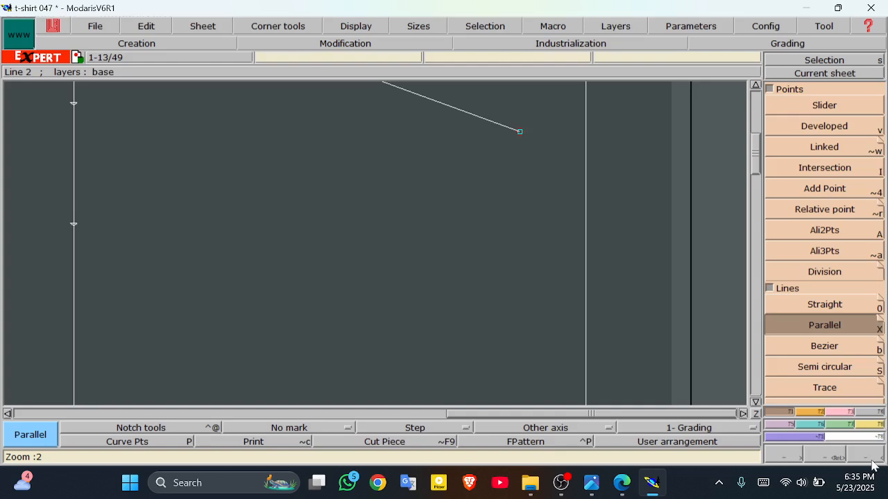
left_click(871, 458)
left_click(871, 458)
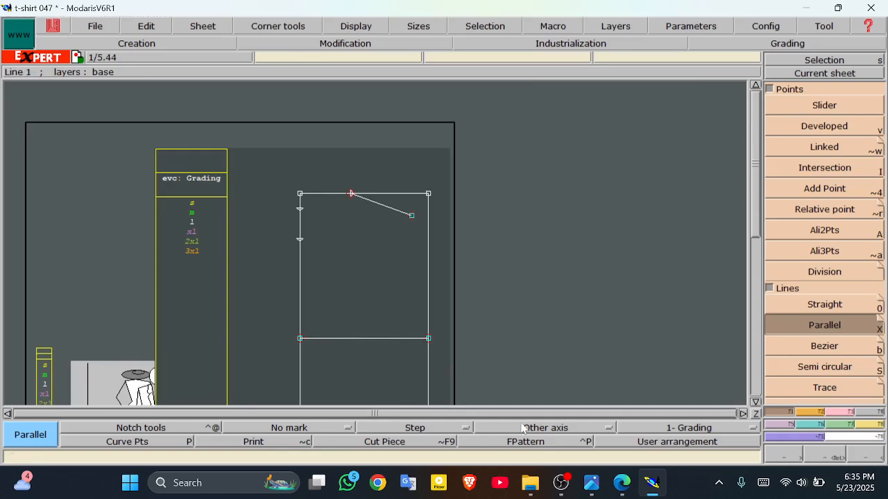
left_click(622, 483)
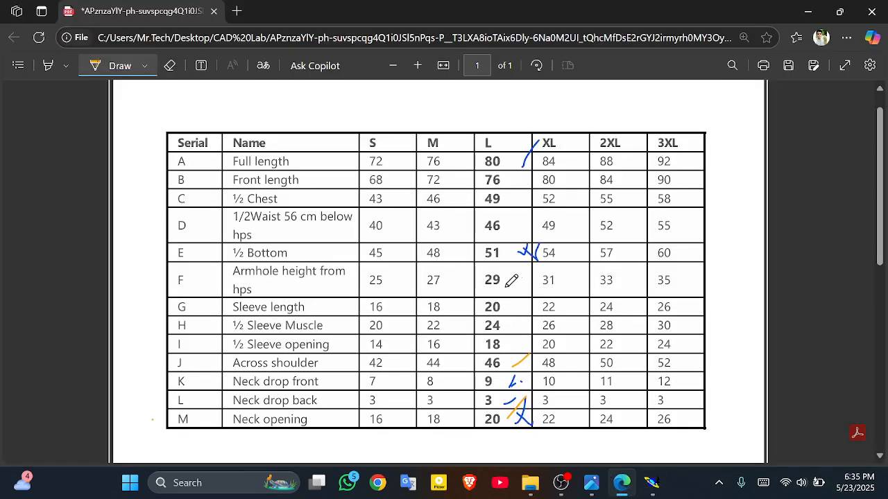
Step: Tick the armhole depth value 29 in row F of the size chart
mouse_move(506, 278)
left_mouse_down()
mouse_move(518, 287)
mouse_move(518, 273)
left_mouse_up()
mouse_move(591, 483)
left_click(698, 419)
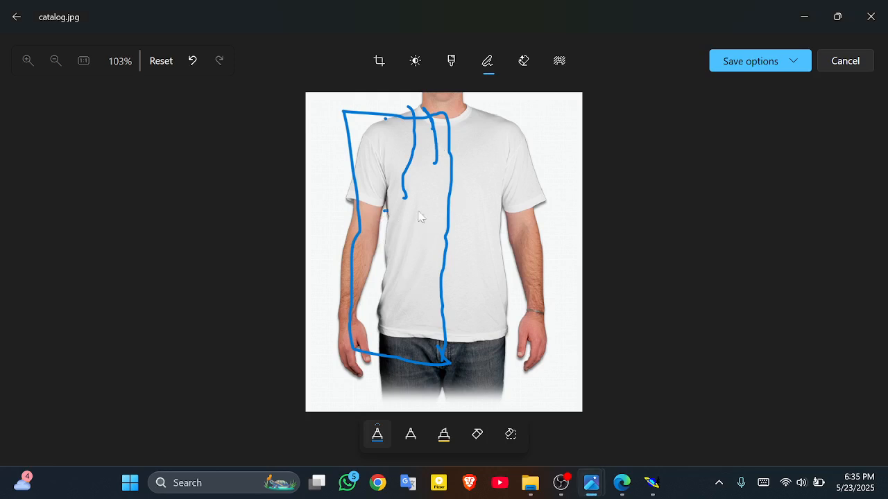
Step: Draw horizontal guide strokes across the shirt's top, collar, upper chest and chest on catalog.jpg
left_click_drag(385, 210, 555, 208)
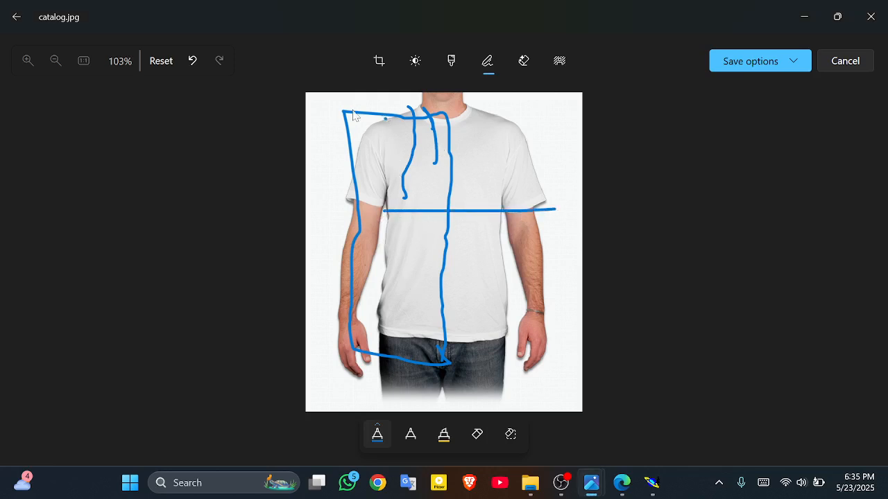
left_click_drag(354, 104, 535, 110)
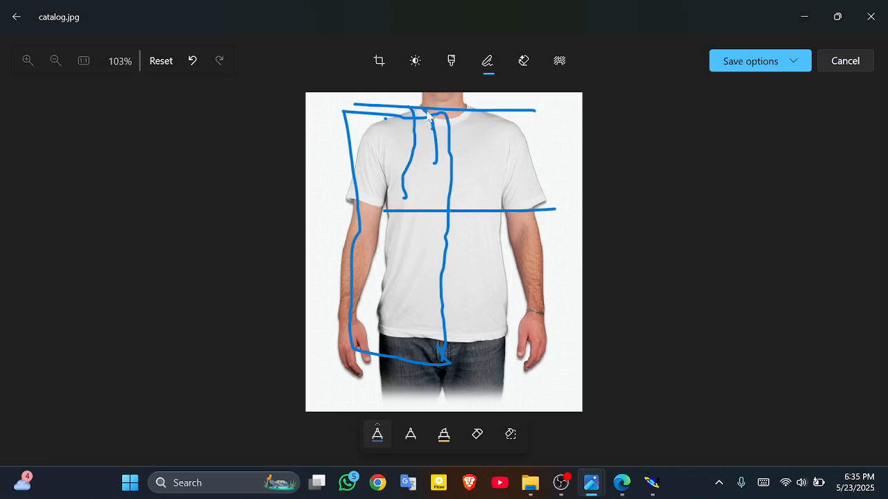
left_click_drag(425, 109, 455, 111)
left_click_drag(384, 163, 522, 158)
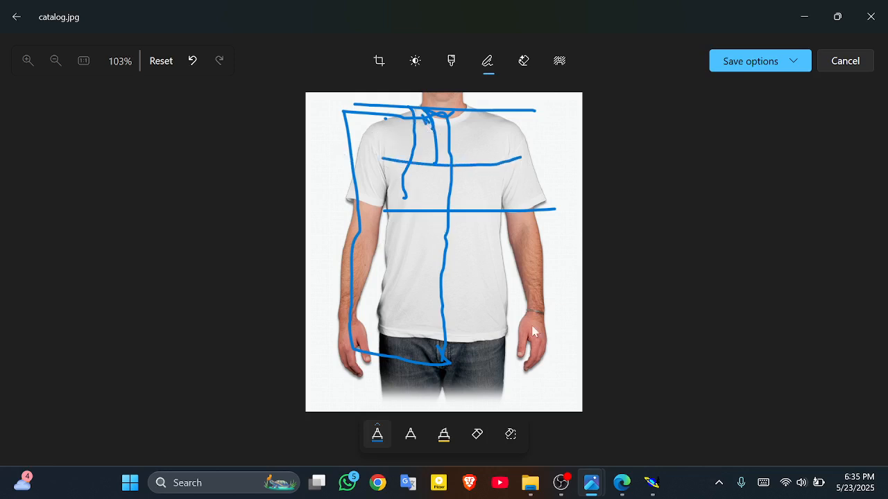
left_click(623, 483)
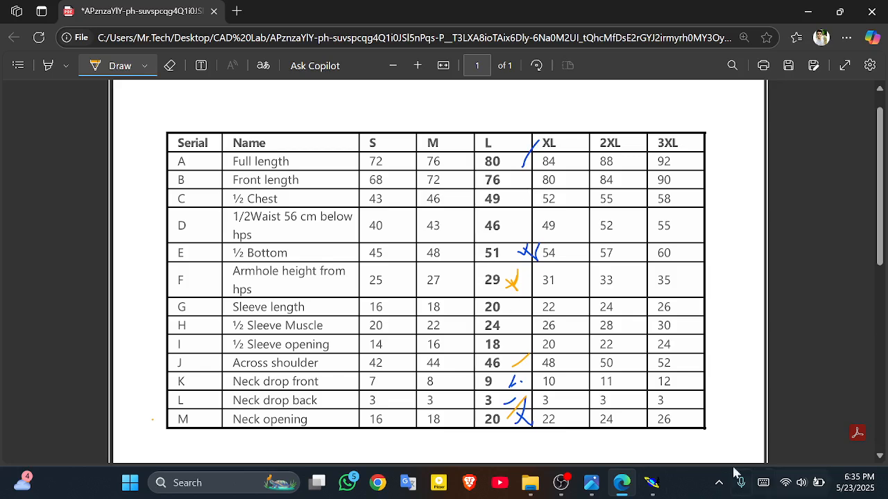
left_click(646, 488)
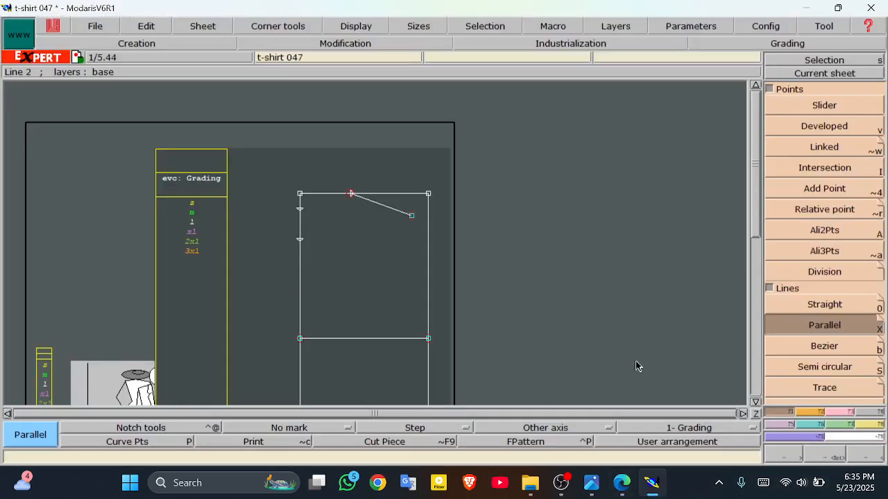
Step: Offset the block's right side line 2 cm inward with the Parallel tool
left_click(300, 294)
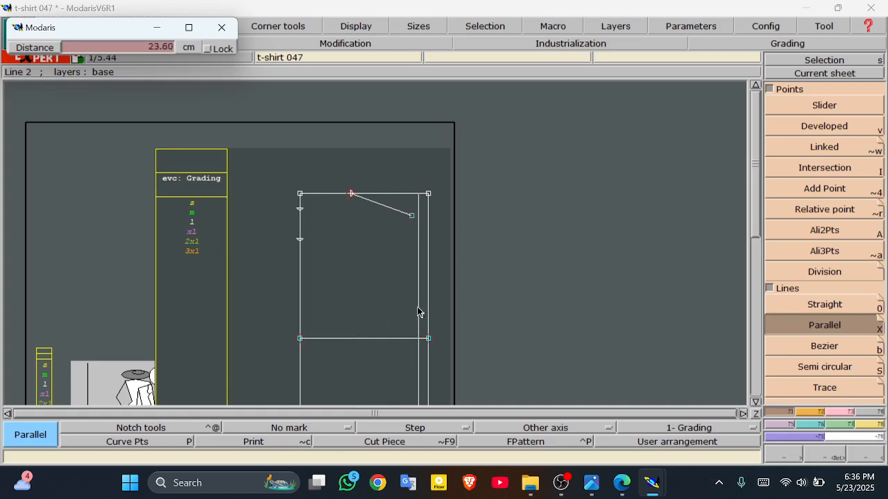
left_click(145, 48)
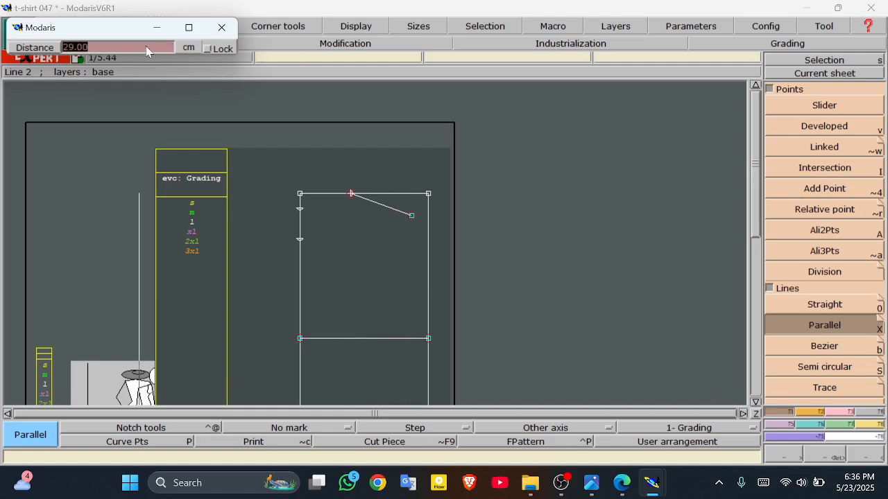
type("24.5")
key("Return")
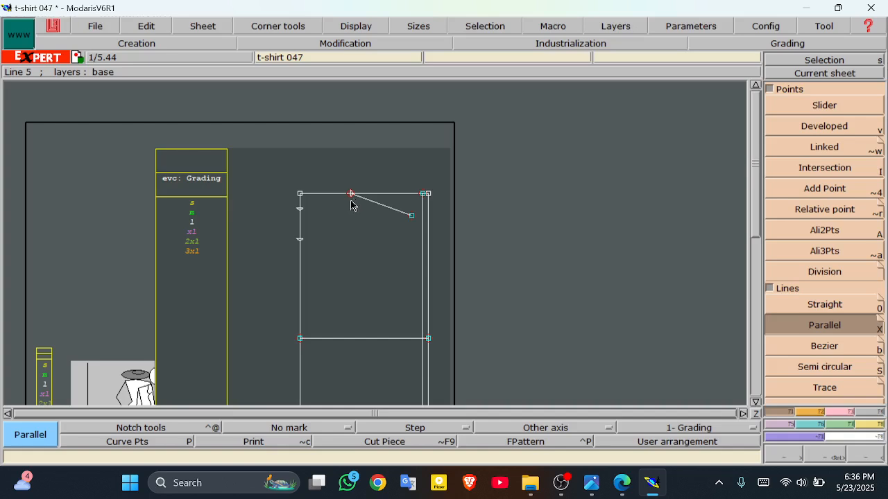
Step: Draw Bezier lines from the 3 cm and 9 cm neck-drop marks to the neck point
left_click(825, 347)
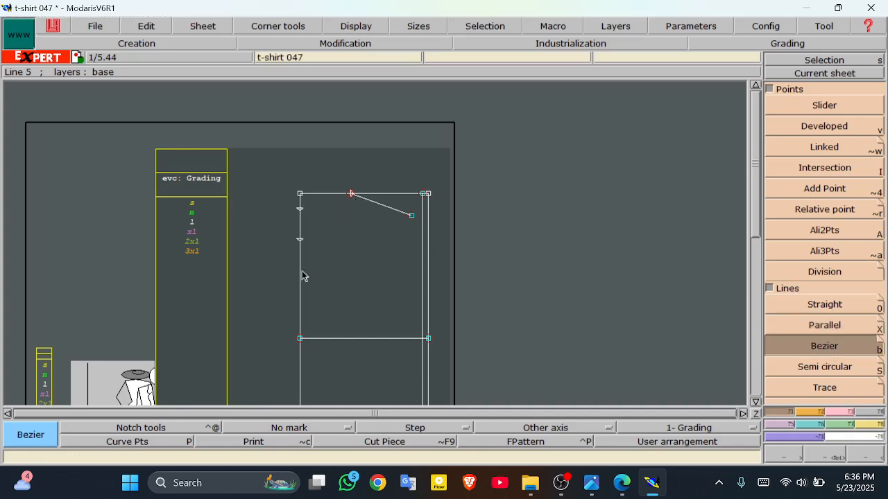
left_click(302, 213)
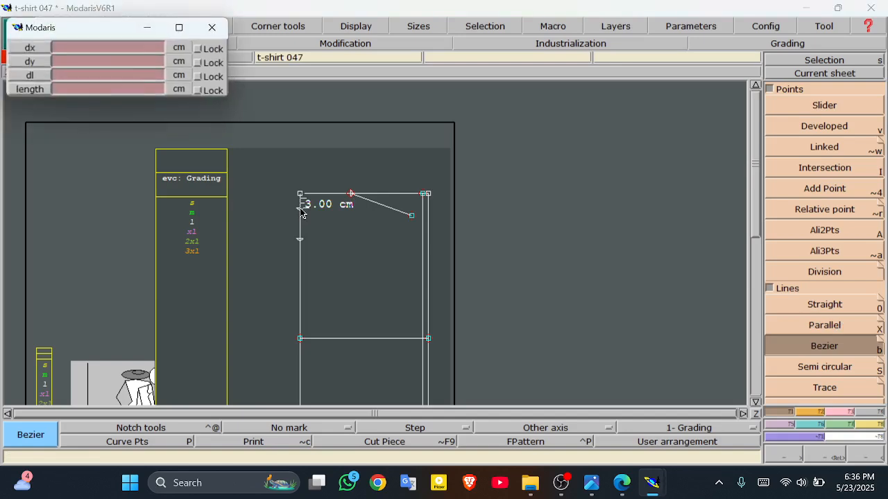
left_click(351, 195)
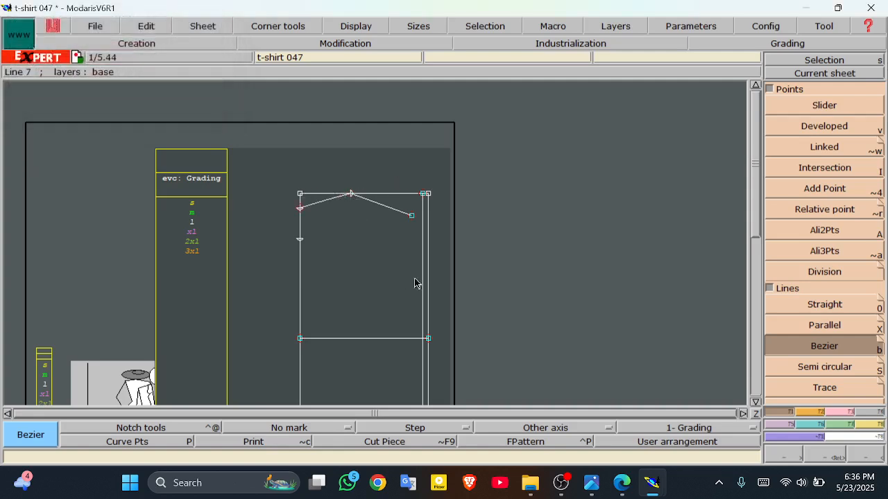
left_click(298, 240)
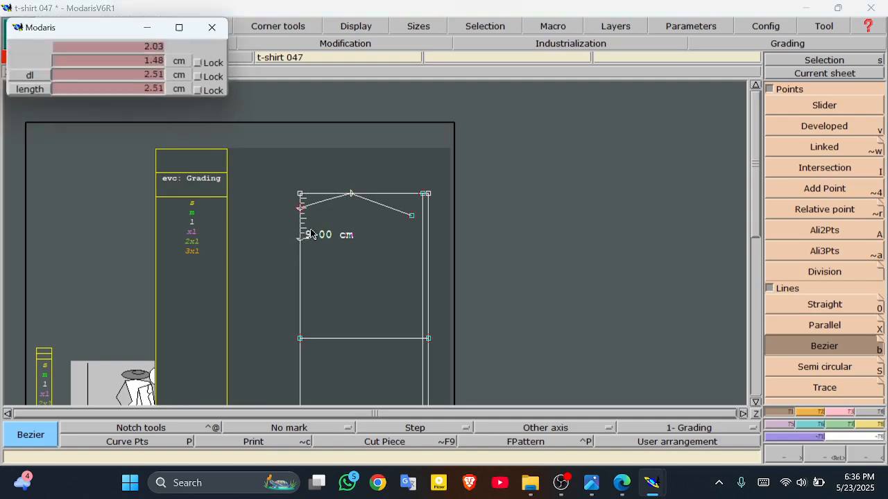
left_click(351, 195)
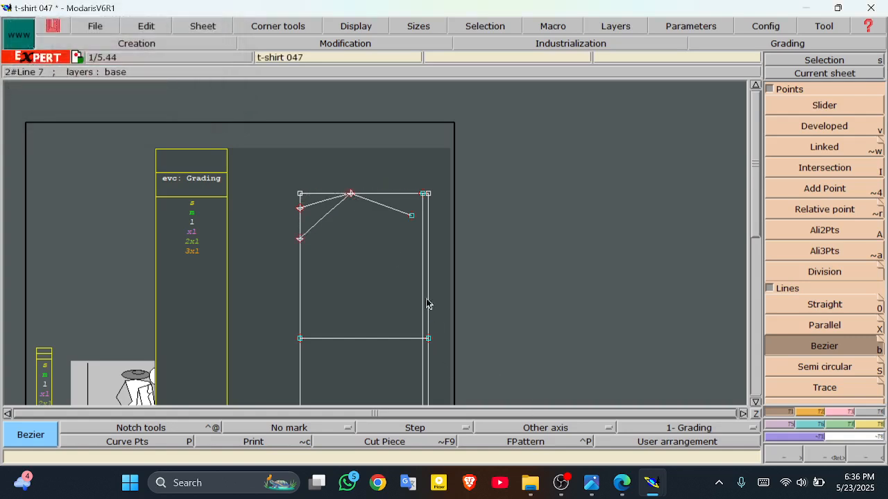
Step: Draw the armhole line from the shoulder tip down to the chest line corner
left_click(412, 217)
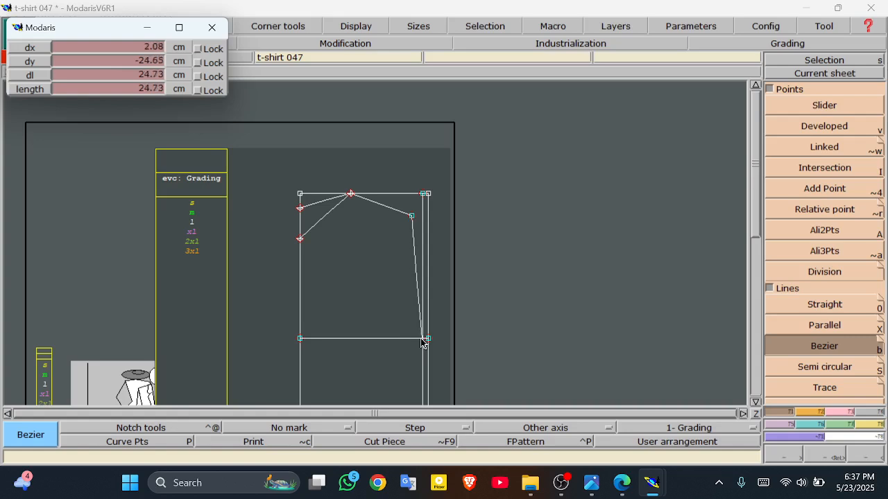
left_click(424, 340)
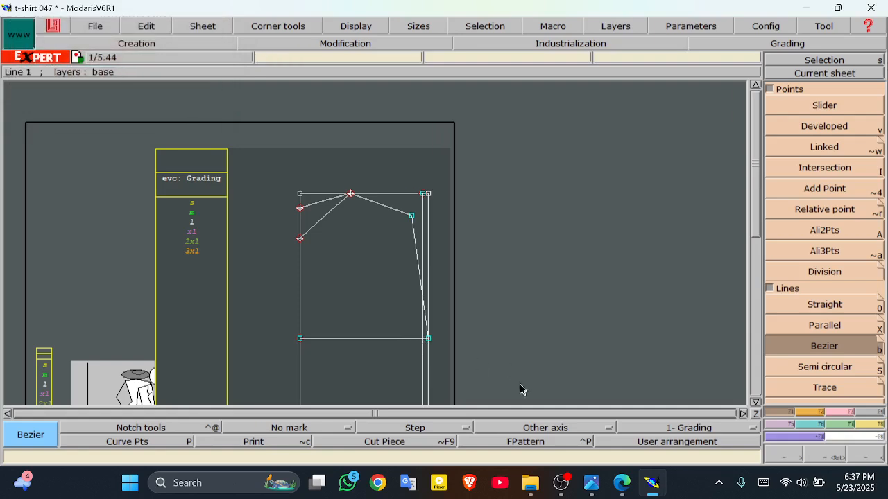
key("ctrl+z")
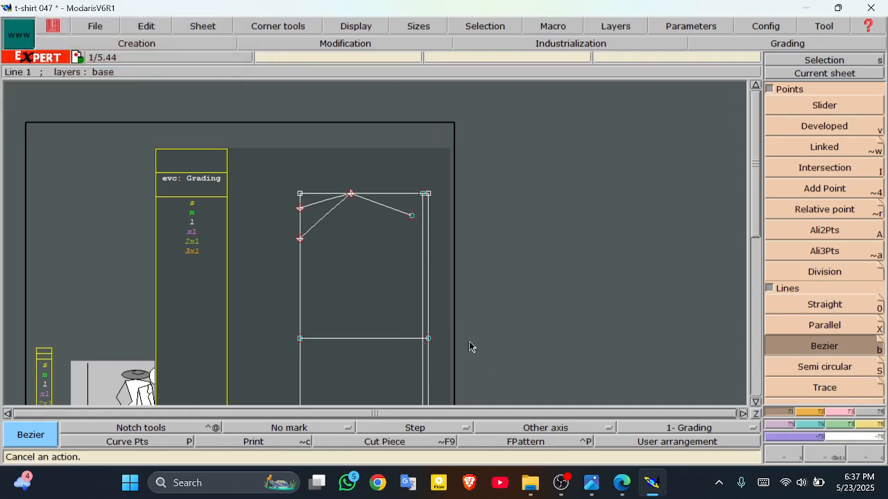
left_click(410, 216)
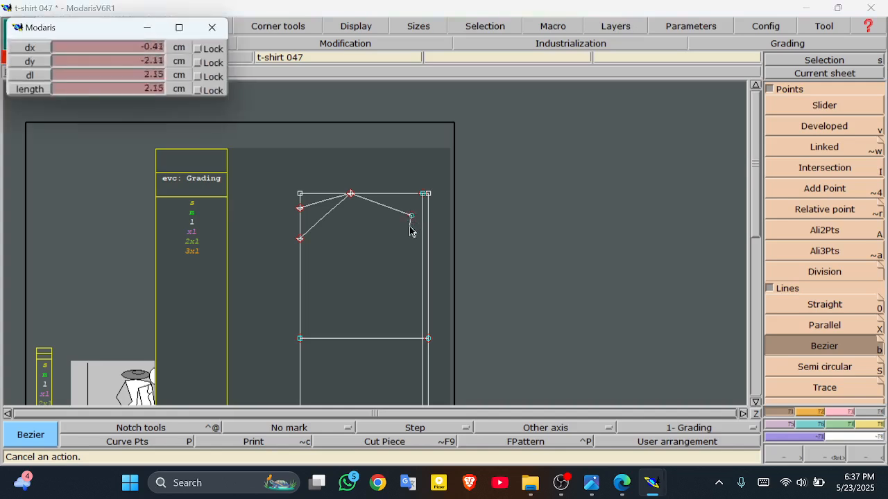
left_click(423, 339)
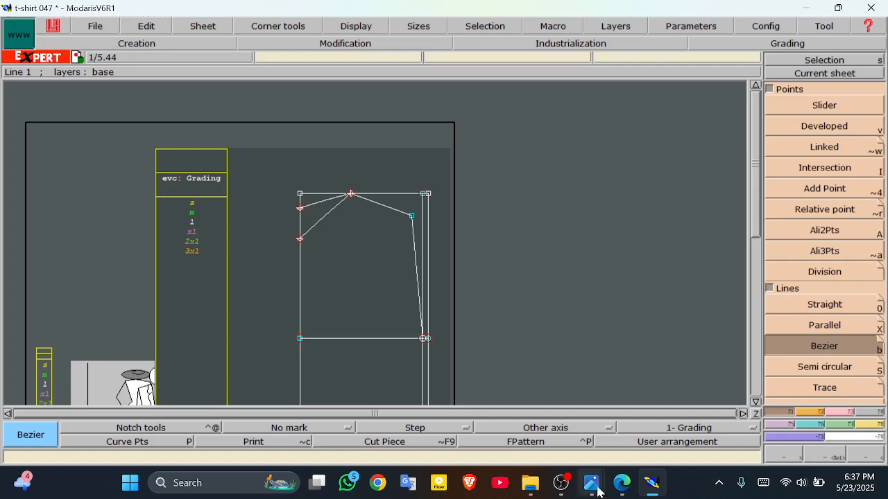
left_click(361, 32)
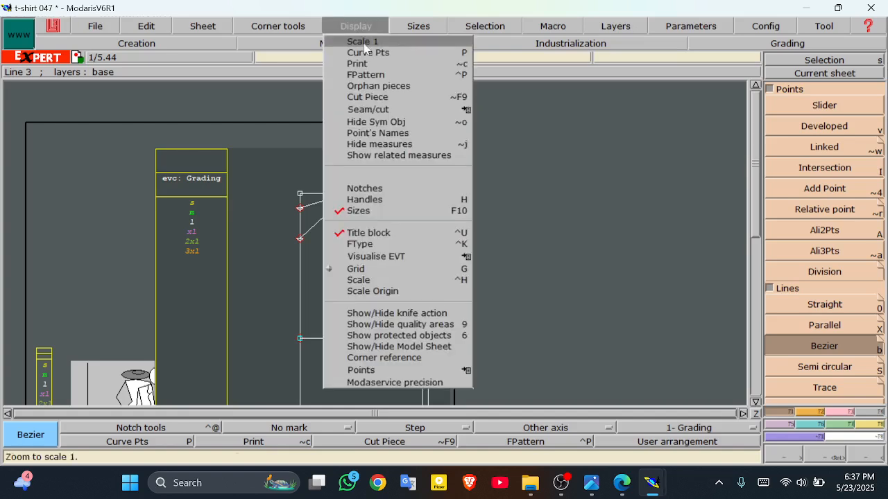
left_click(381, 200)
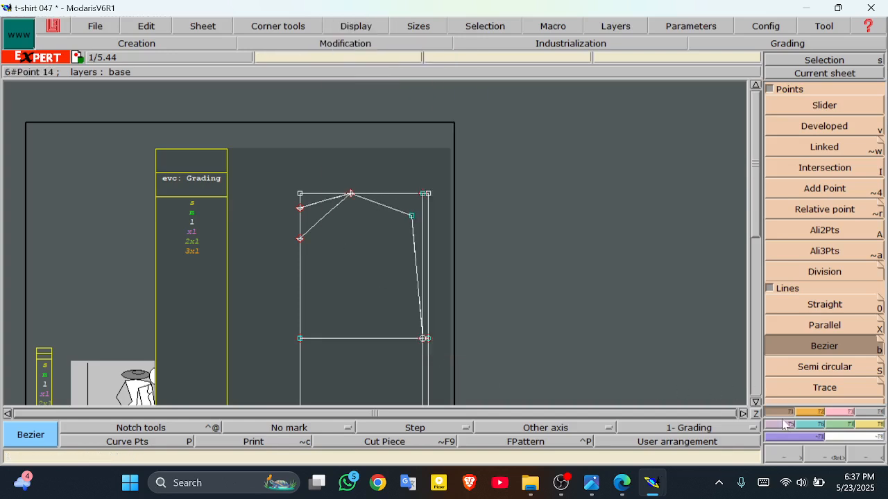
left_click(850, 412)
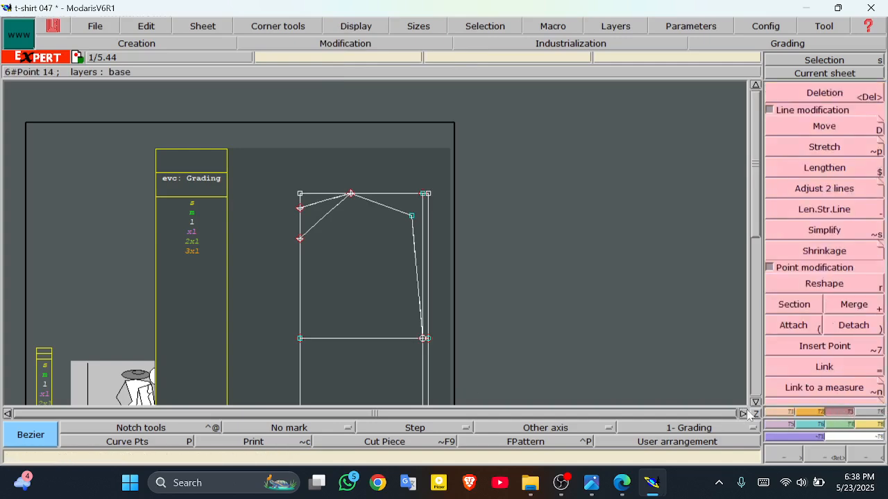
left_click(789, 413)
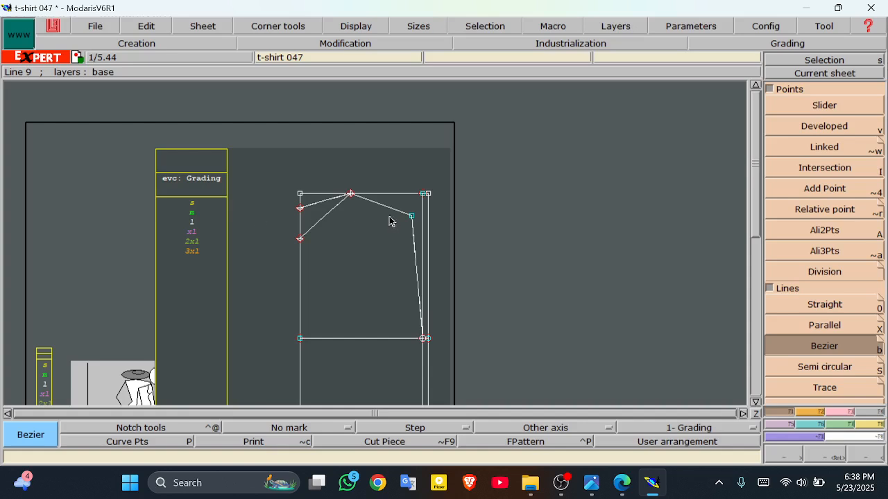
Step: Add two vertical parallels inside the side edge at -2.00 and -1.5 cm
left_click(824, 326)
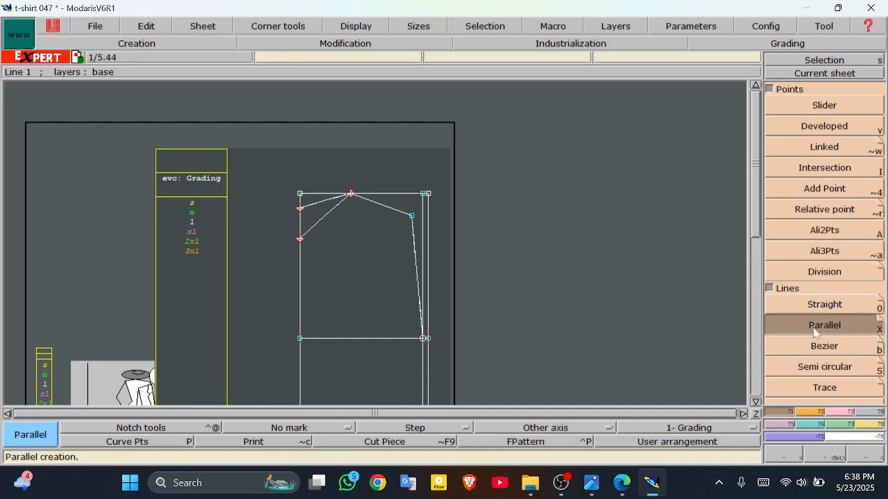
left_click(424, 257)
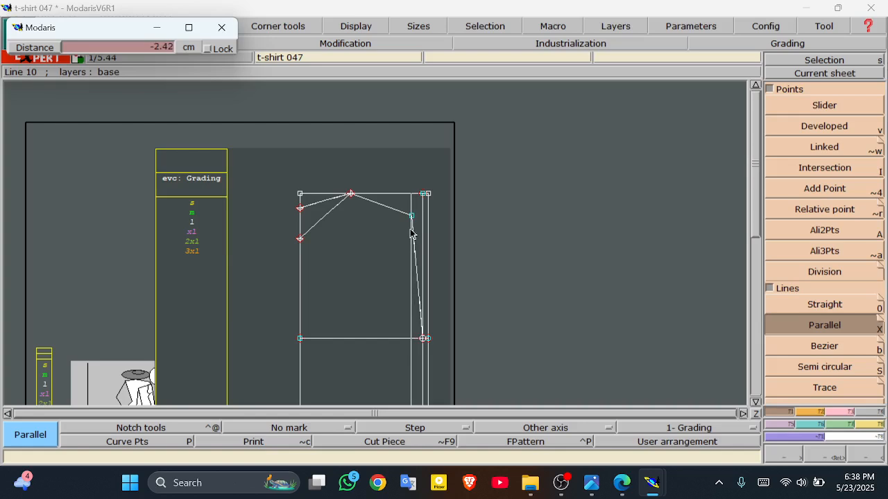
left_click(412, 229)
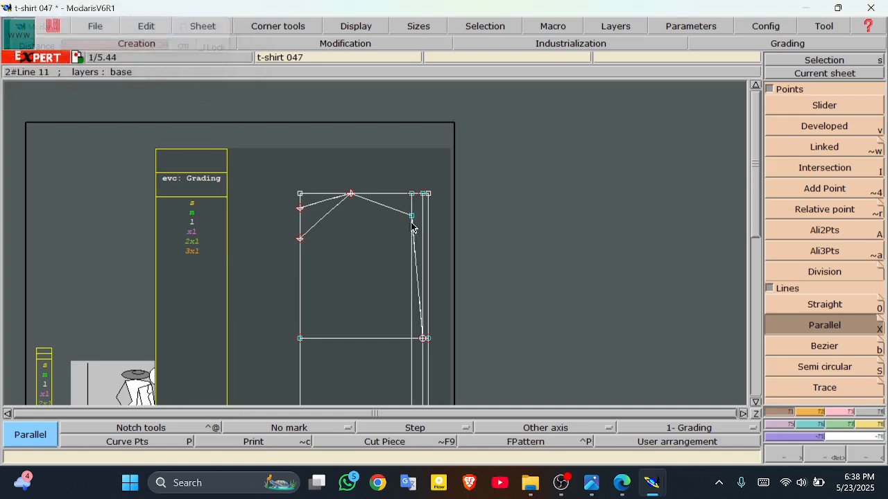
left_click(412, 317)
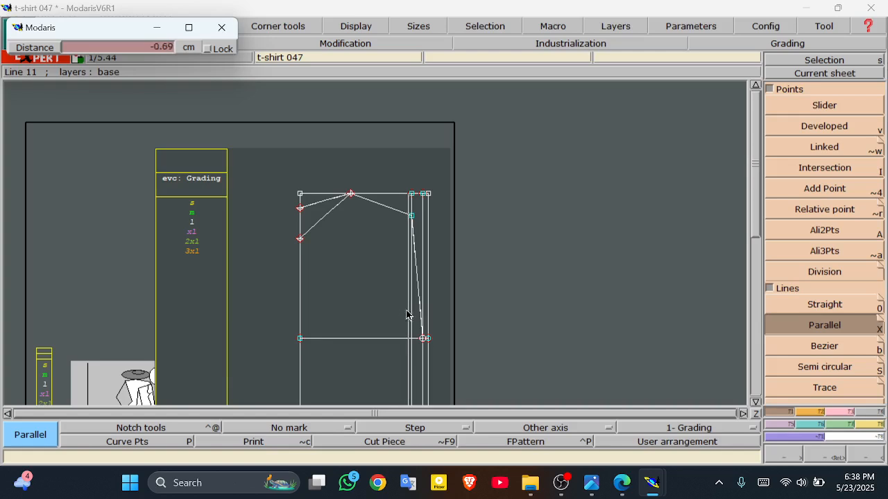
left_click(149, 47)
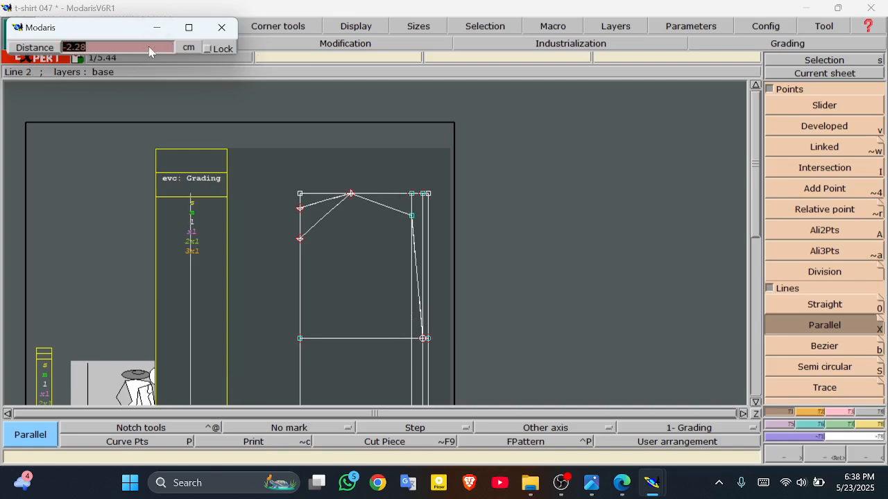
type("-1.5")
key("Return")
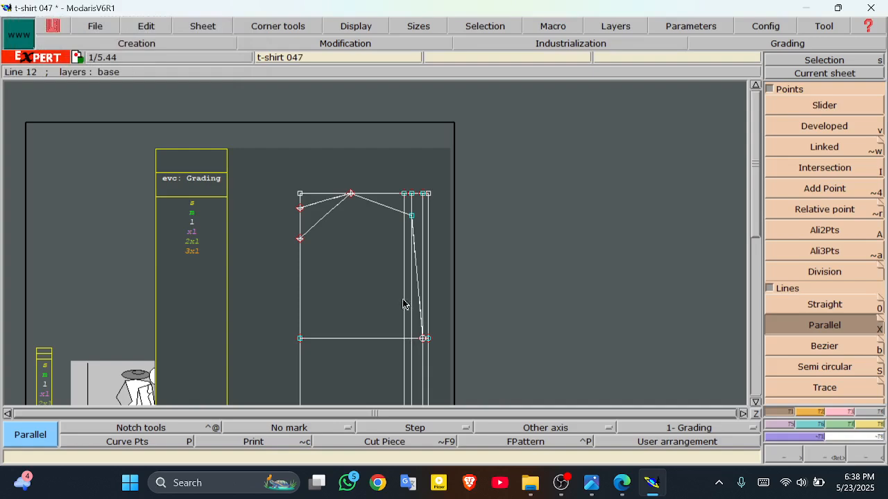
Step: Add two horizontal parallels to the top edge at the 3 cm and 9 cm neck-drop marks
left_click(381, 199)
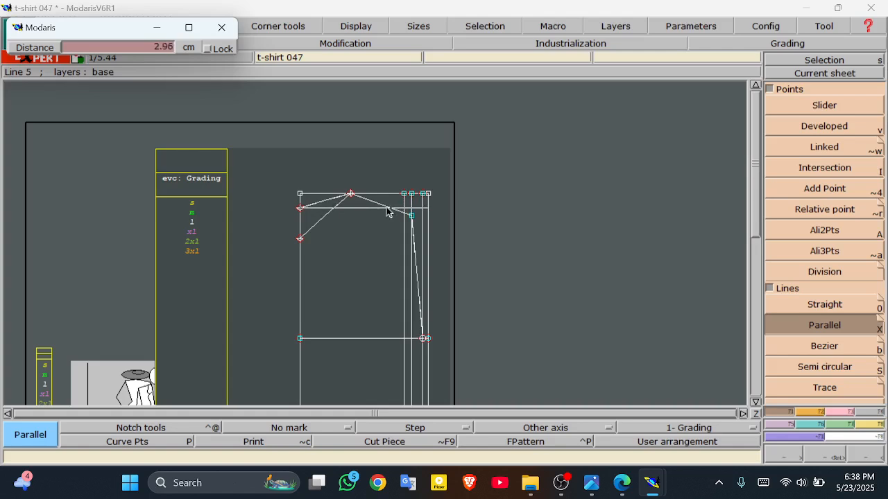
left_click(386, 213)
left_click(366, 213)
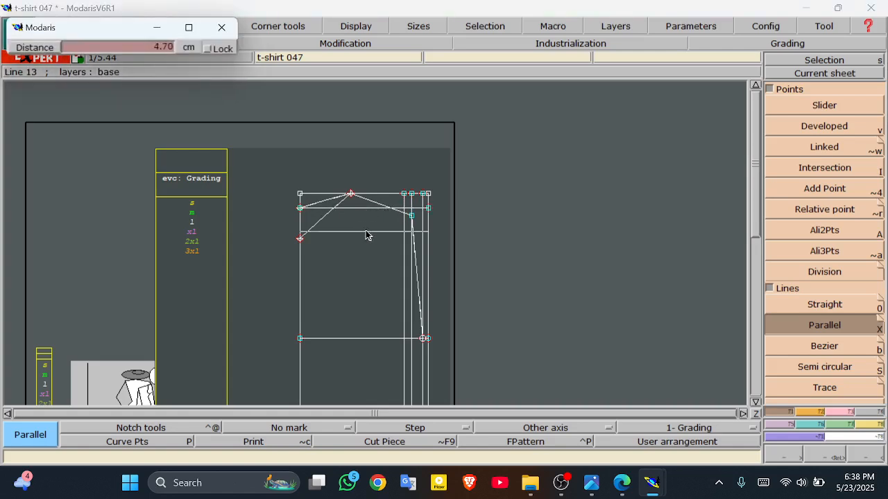
left_click(368, 243)
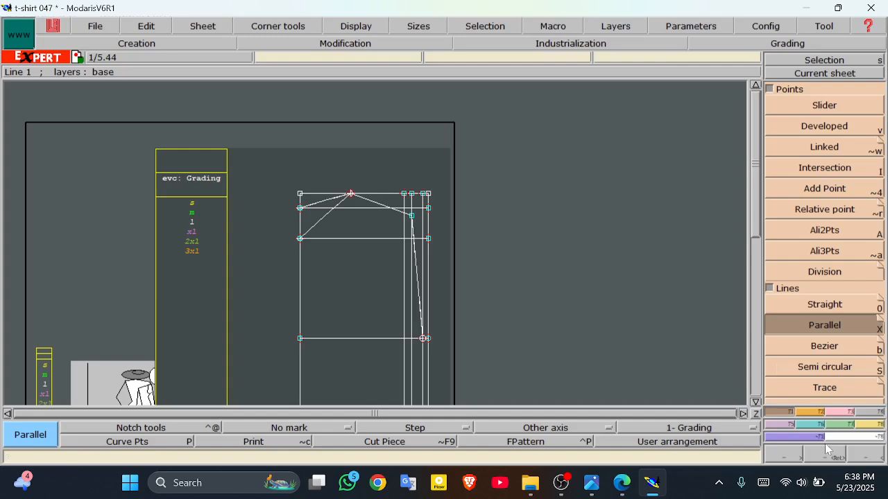
Step: Reshape the lower neckline line into a curve
left_click(852, 416)
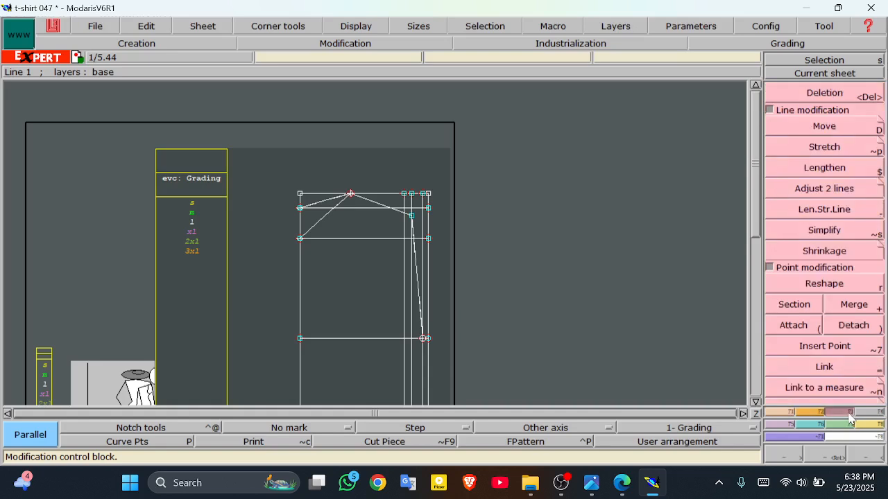
left_click(802, 286)
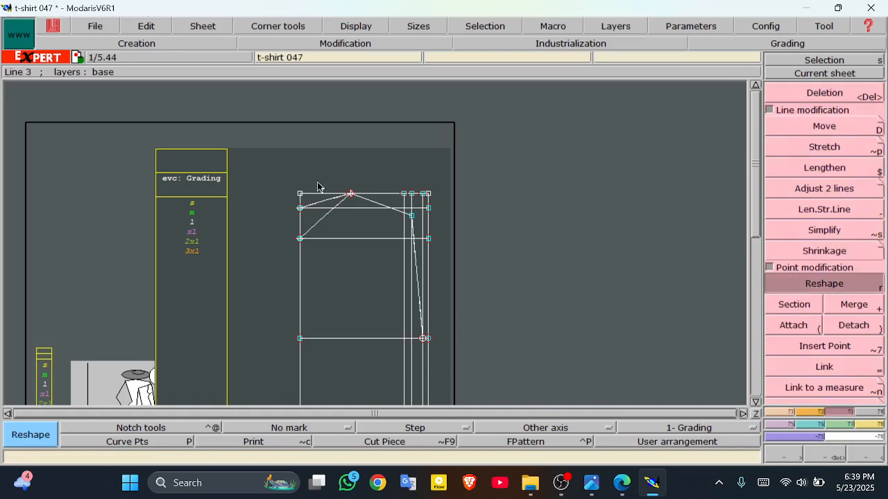
left_click(312, 231)
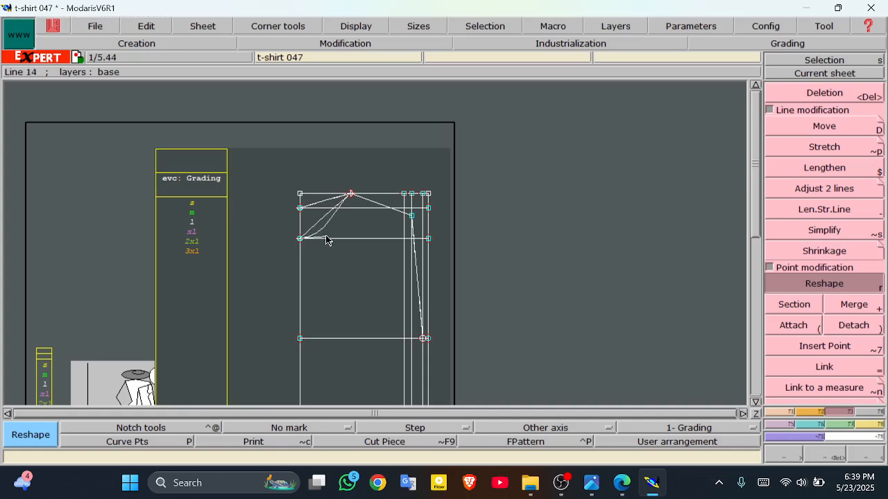
left_click(336, 243)
left_click(337, 239)
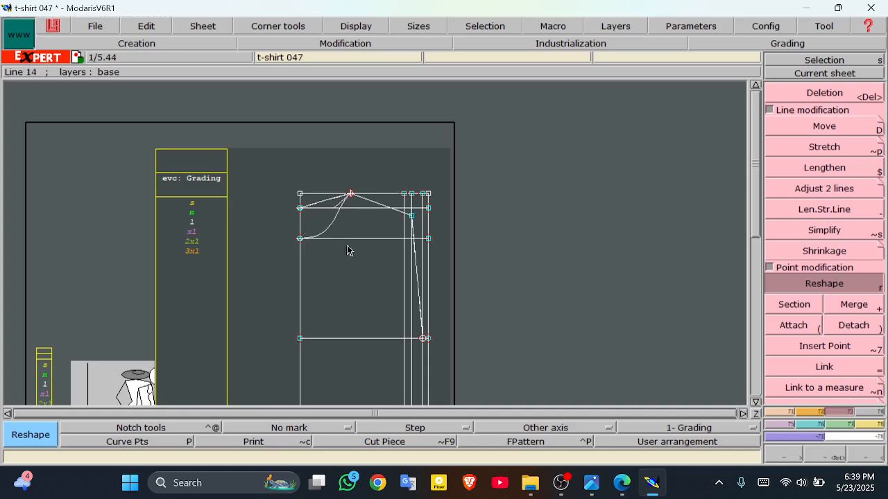
Step: Reshape and refine the upper neckline line into a smooth curve
left_click(340, 208)
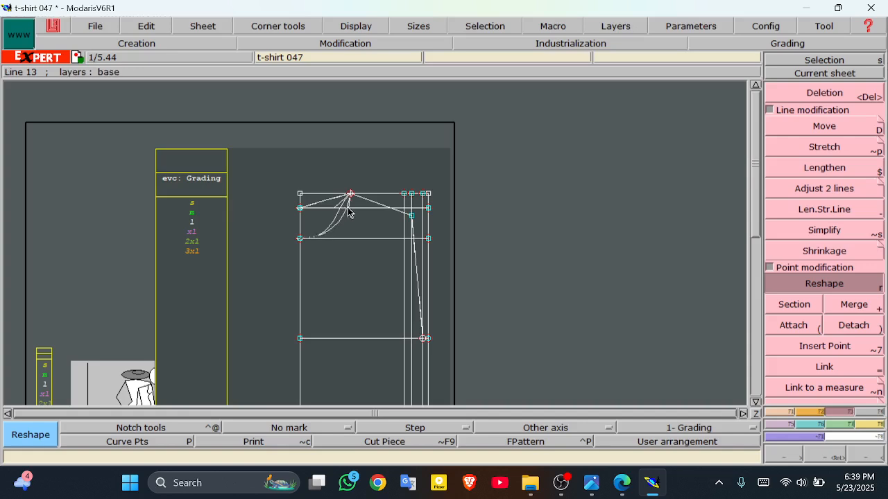
left_click(349, 213)
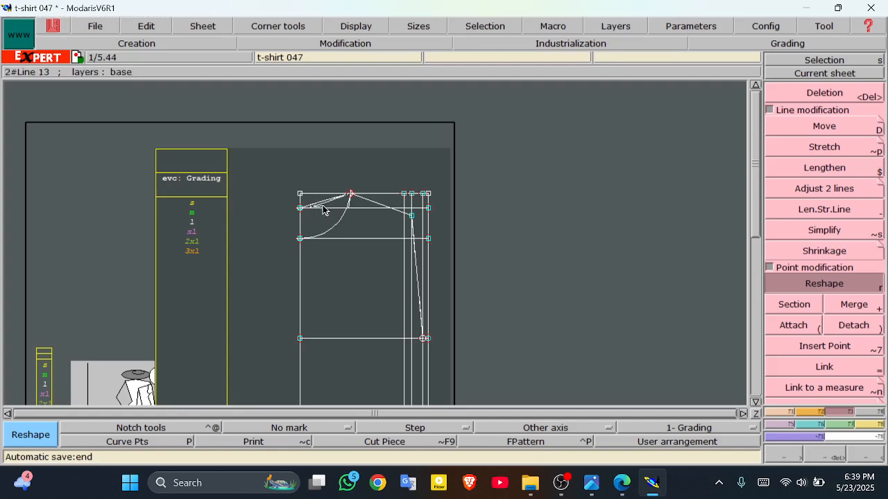
left_click(324, 208)
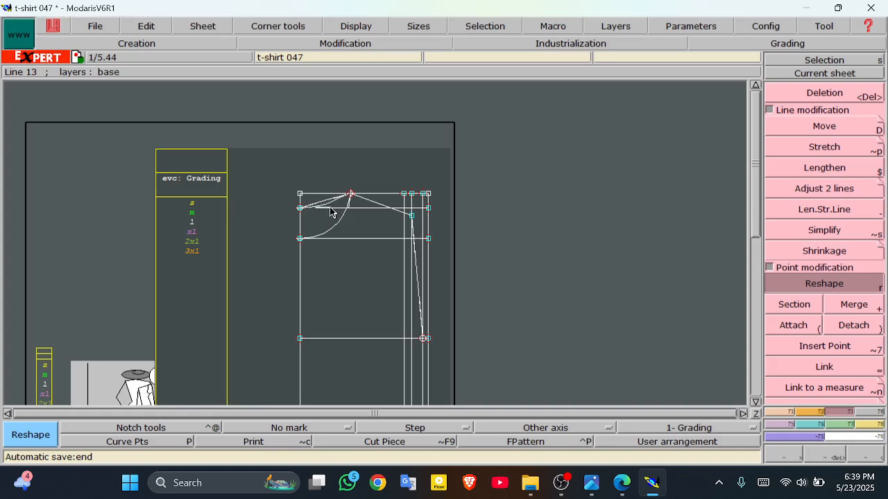
left_click(330, 209)
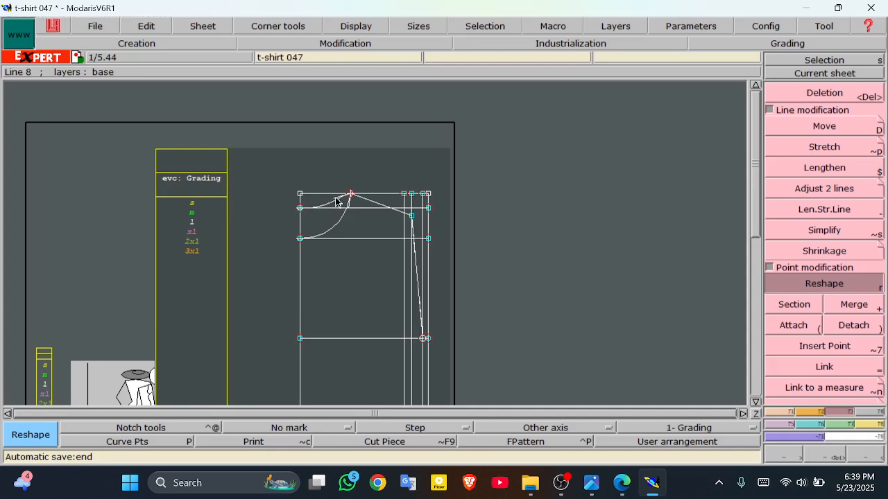
left_click(344, 208)
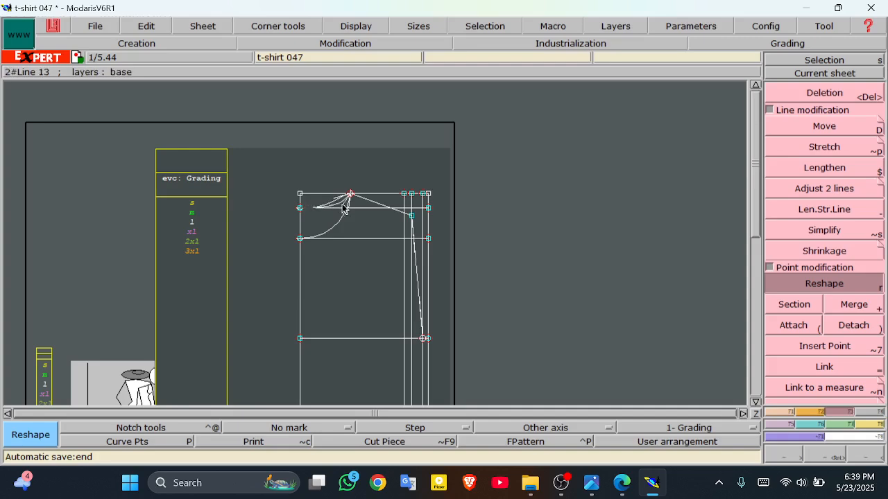
left_click(343, 208)
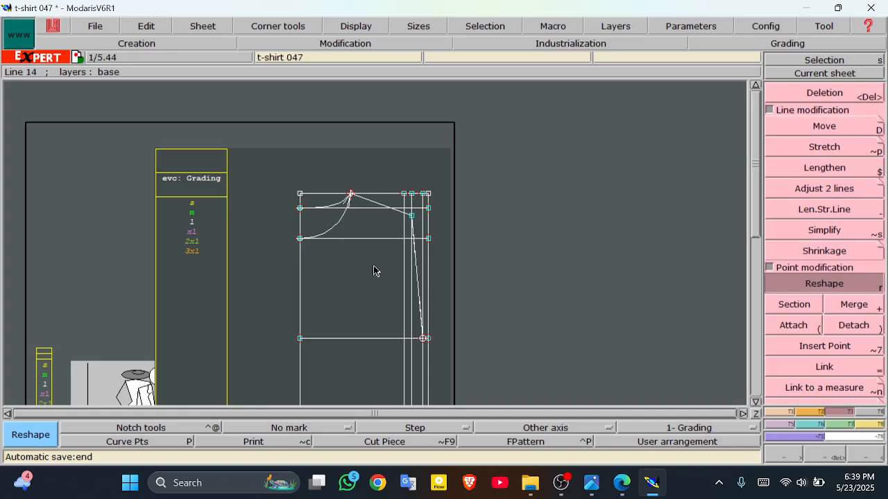
Step: Bend the armhole line into a smooth curve
left_click(421, 313)
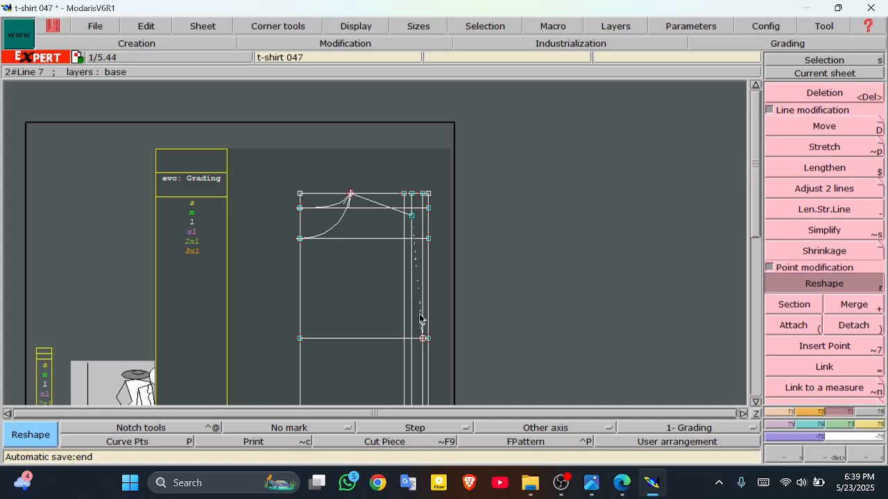
left_click(390, 336)
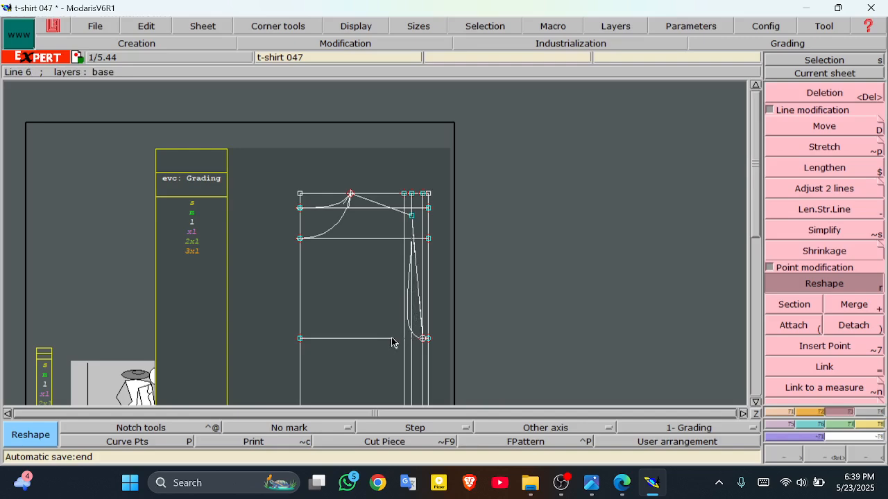
left_click(392, 338)
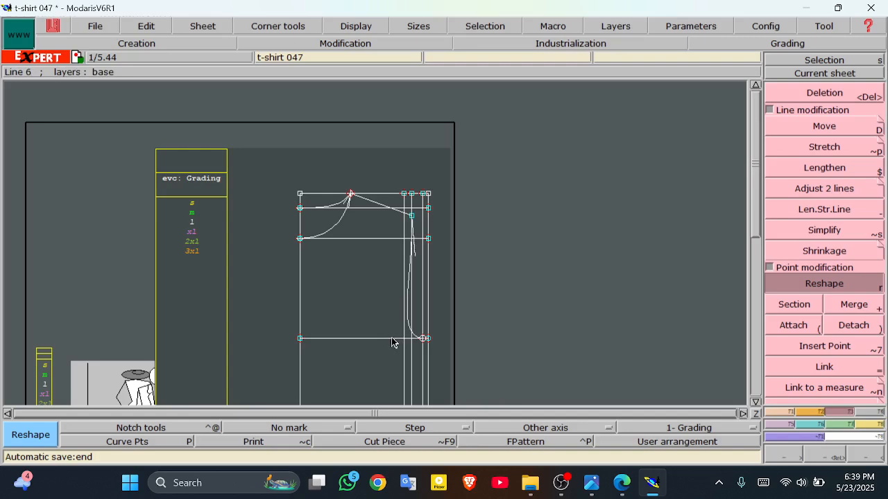
left_click(414, 254)
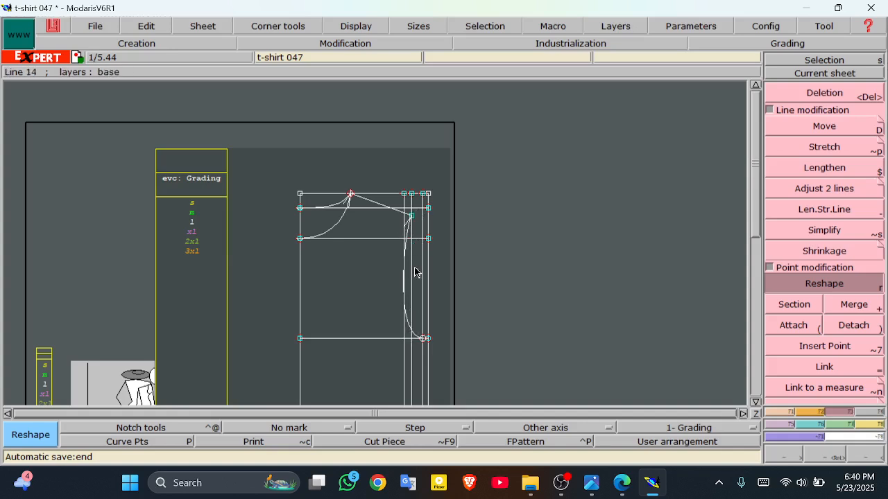
Step: Toggle curve handles, then delete the two horizontal neck-drop guides and two inner vertical guides
left_click(345, 27)
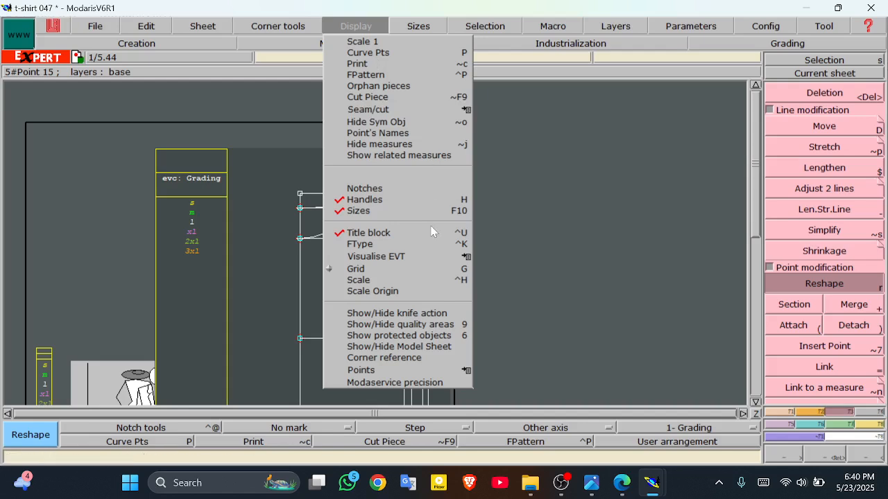
left_click(410, 204)
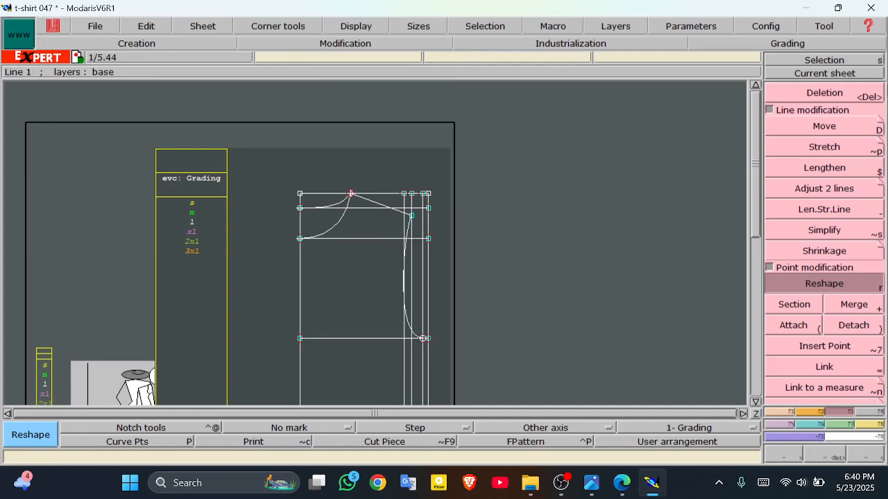
left_click(802, 95)
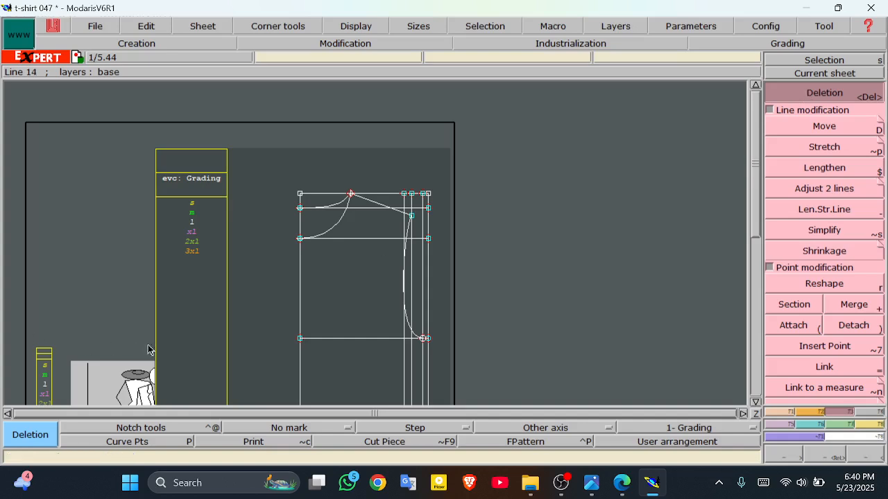
left_click(374, 238)
left_click(360, 209)
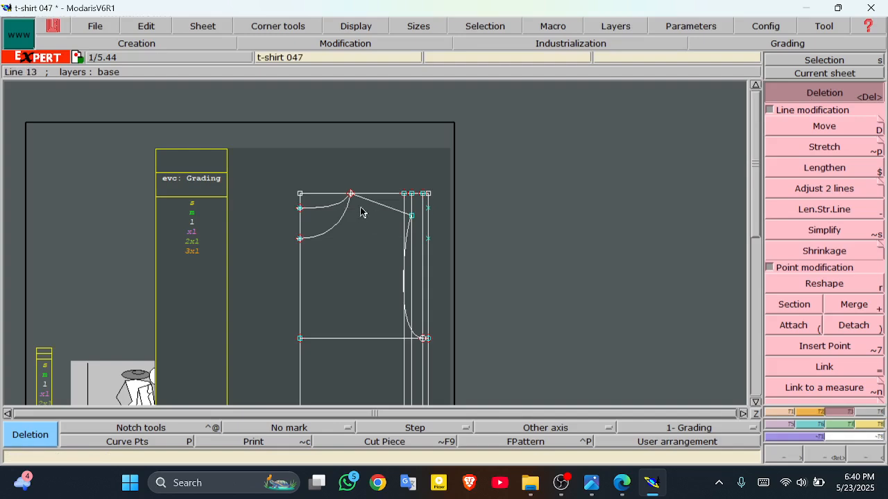
left_click(411, 287)
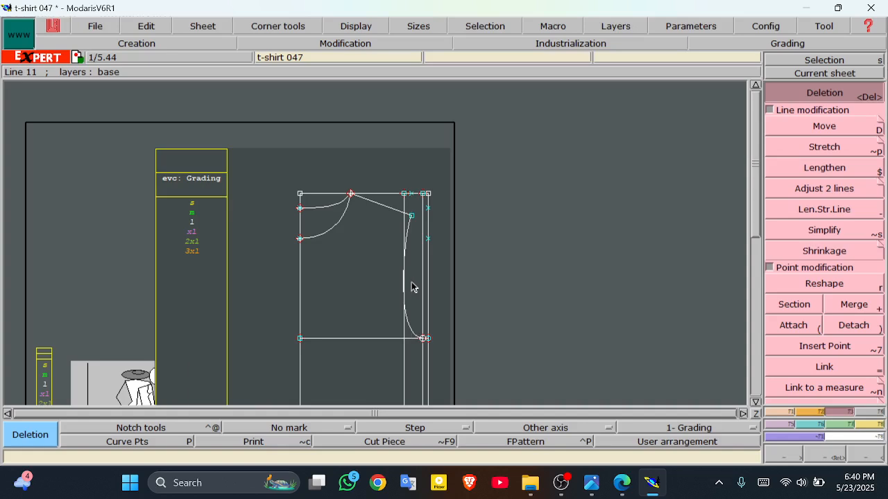
left_click(405, 333)
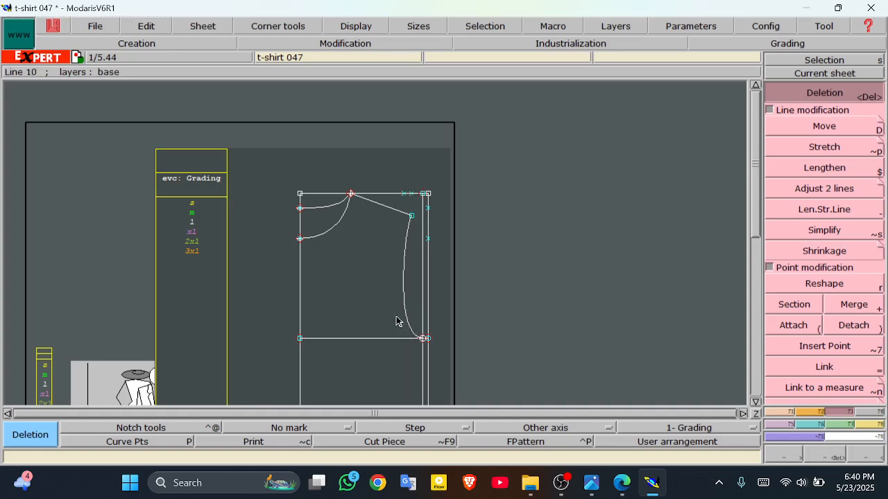
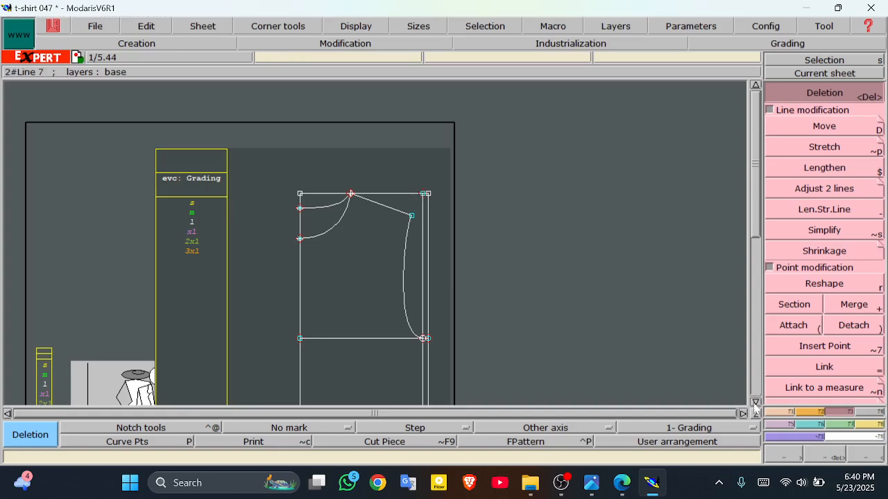
Step: Look over the front piece from hem to neckline, then bring up the t-shirt size chart PDF
left_click(756, 402)
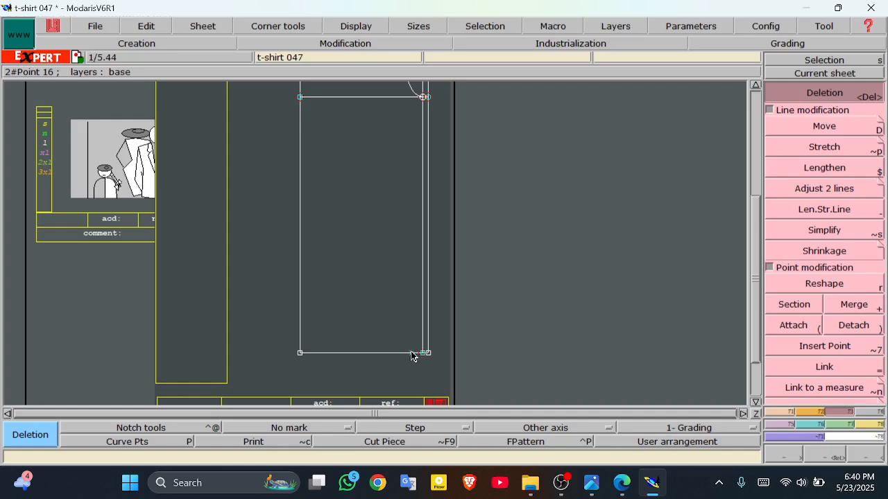
left_click(755, 84)
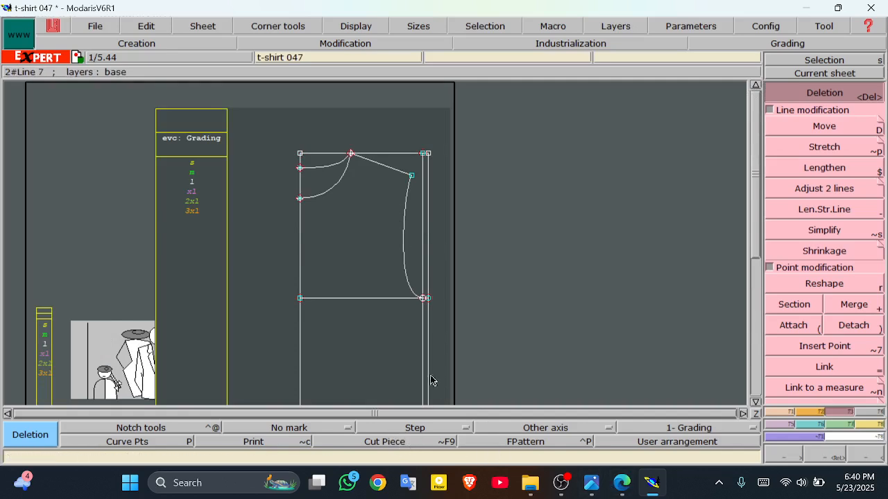
left_click(621, 483)
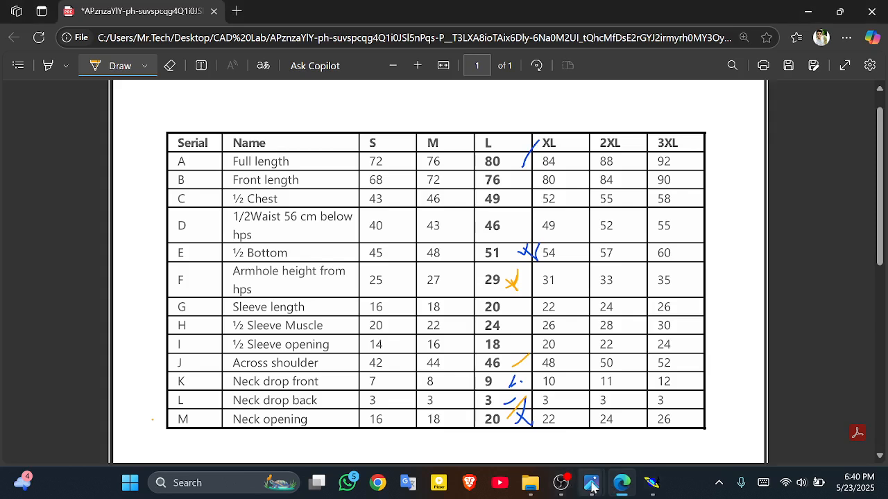
Step: Open catalog.jpg and draw blue lines across the waist and hem, then return to the size chart
mouse_move(579, 475)
left_click(533, 416)
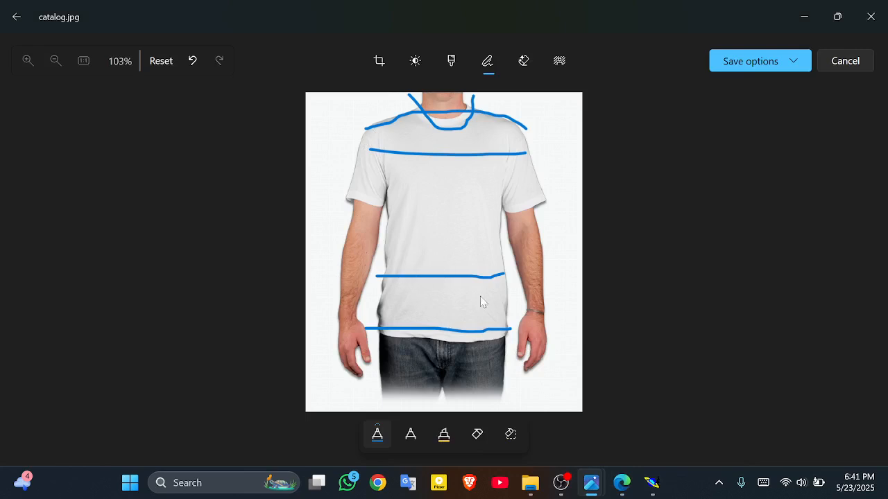
left_click_drag(378, 277, 492, 270)
left_click_drag(372, 333, 517, 329)
left_click_drag(361, 272, 573, 273)
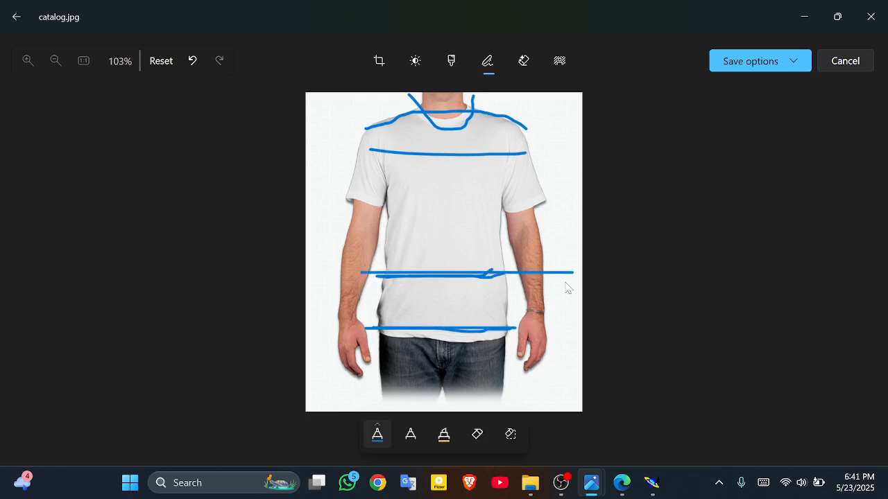
left_click(624, 482)
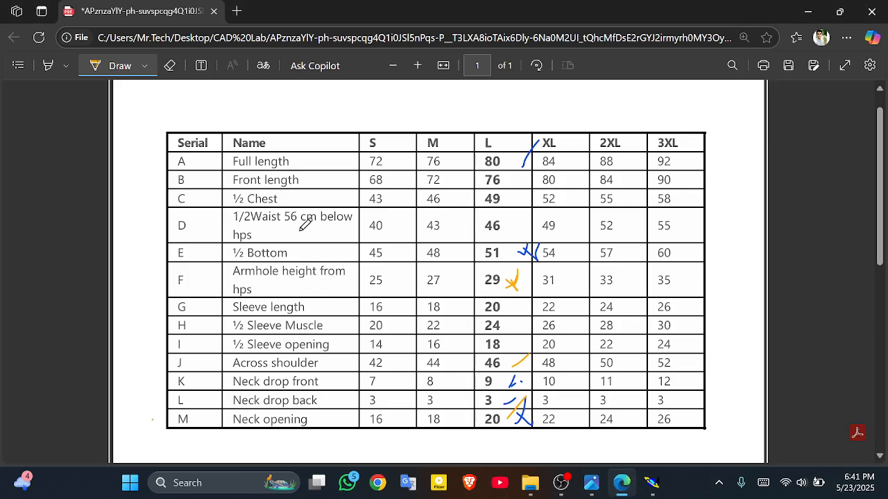
Step: Underline the '1/2Waist 56 cm below hps' row in orange, then return to Modaris
left_click_drag(234, 225, 302, 220)
left_click_drag(237, 230, 337, 230)
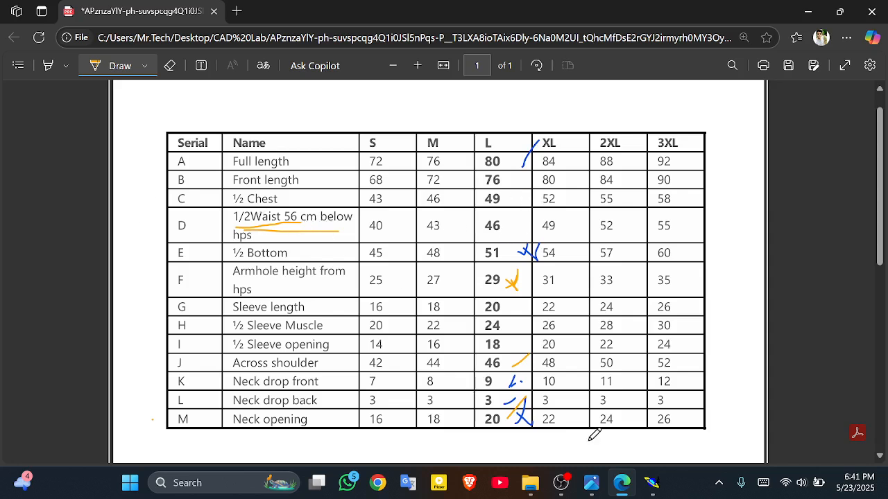
left_click(653, 487)
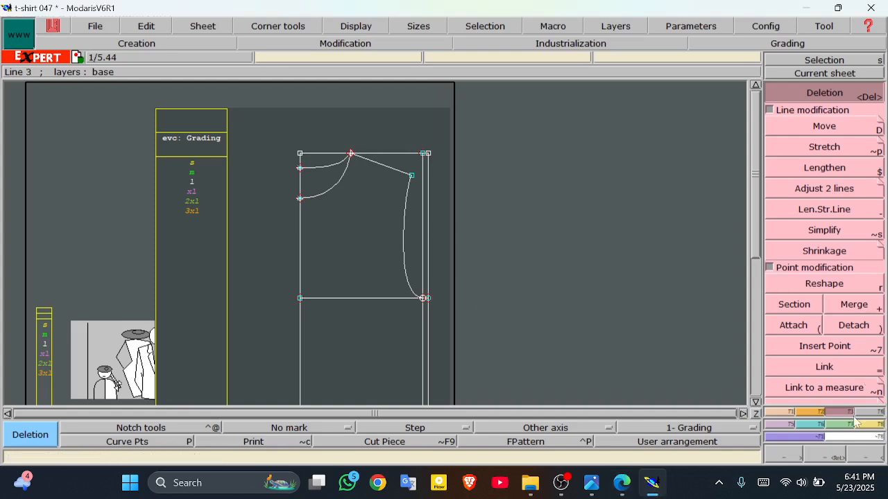
Step: Add a waist line parallel to the front piece's top edge at 56 cm distance
left_click(774, 414)
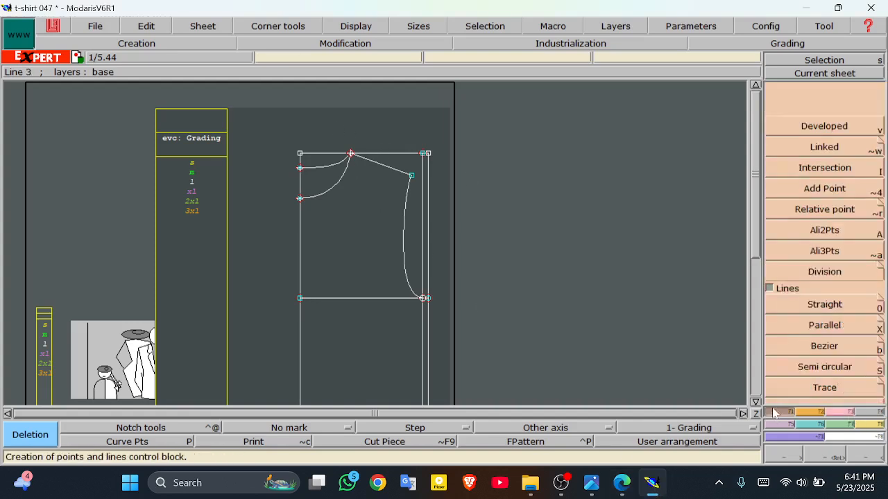
left_click(836, 332)
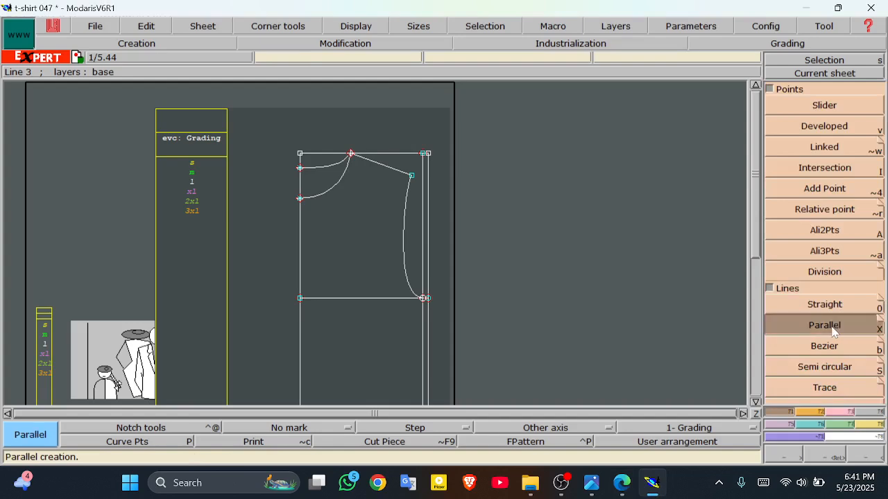
left_click(391, 154)
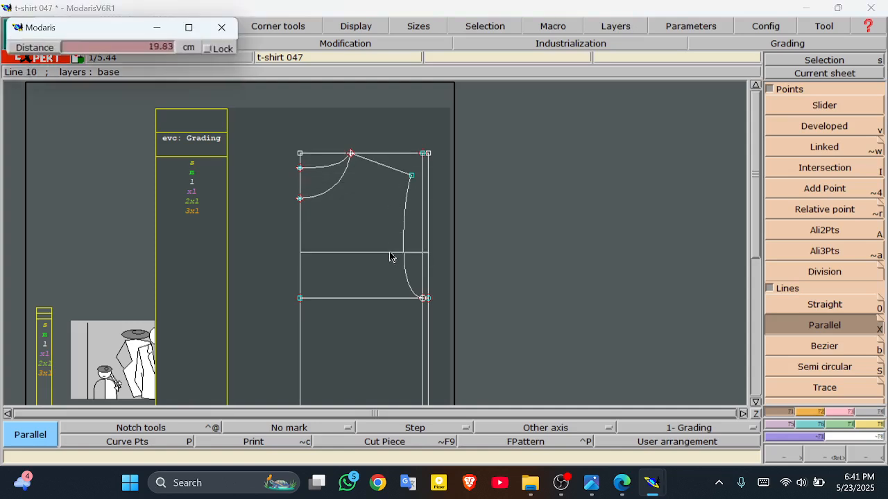
left_click(143, 50)
type("5")
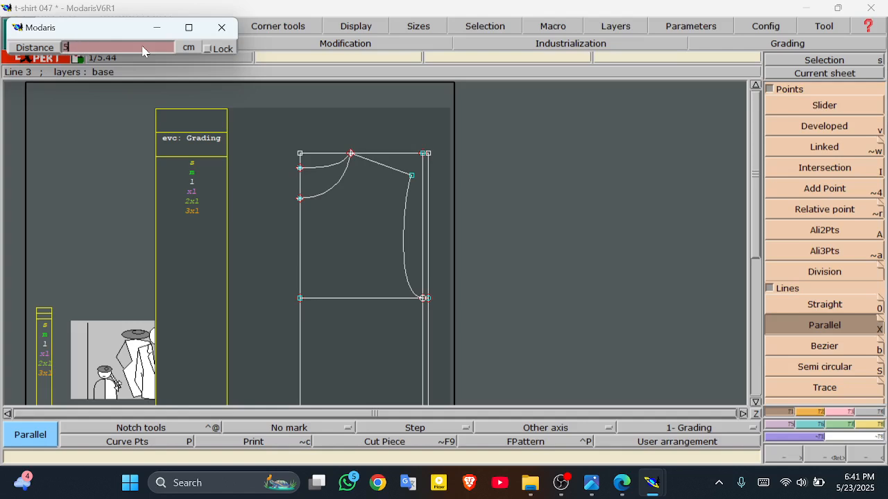
type("6")
key("Return")
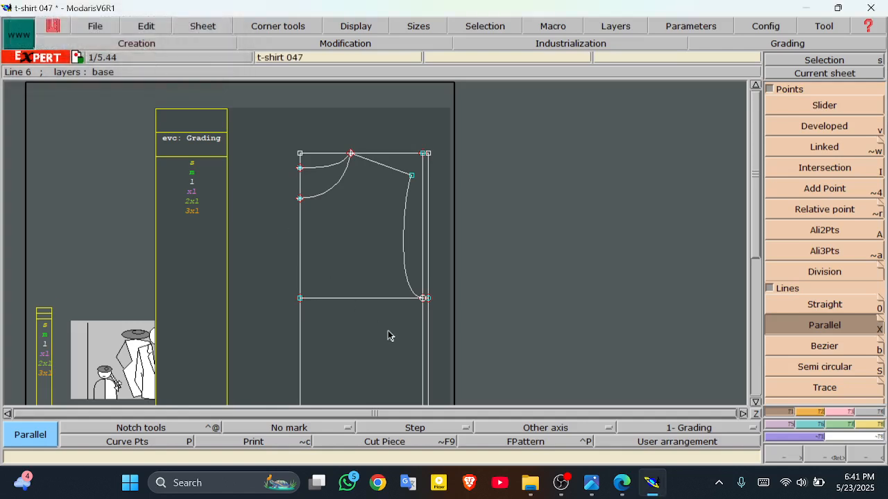
Step: Zoom in and out to check the new waist line, then bring up OBS
left_click(784, 459)
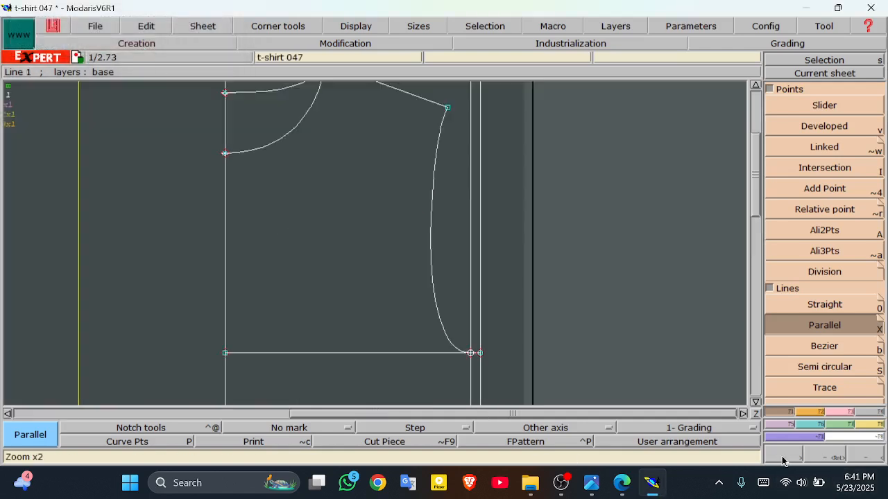
left_click(862, 459)
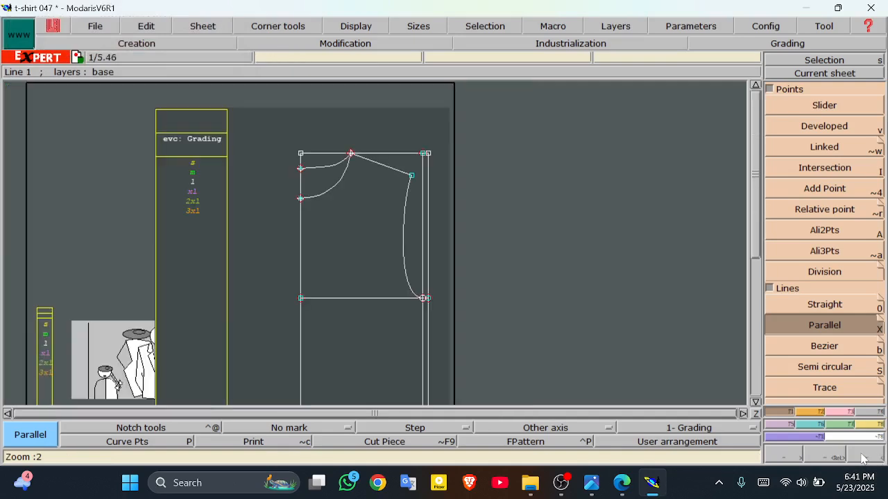
left_click(862, 459)
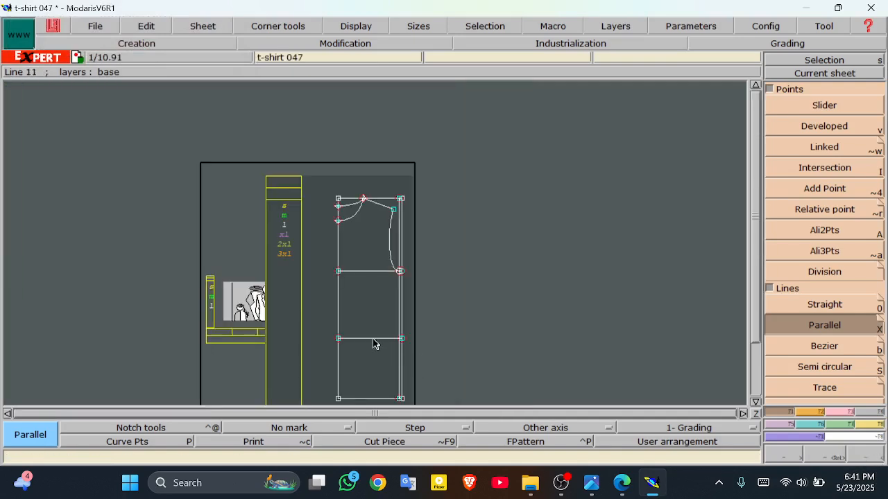
left_click(562, 483)
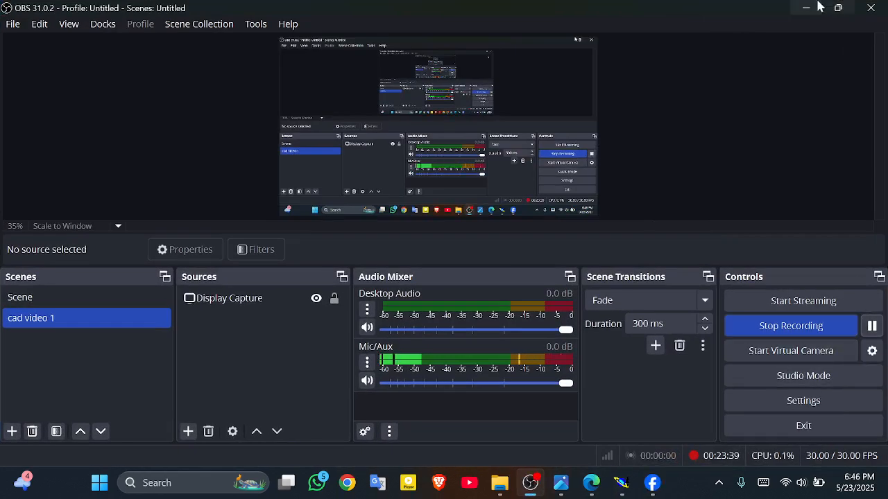
Step: Minimize the OBS Studio window so the Modaris sheet shows again
left_click(812, 7)
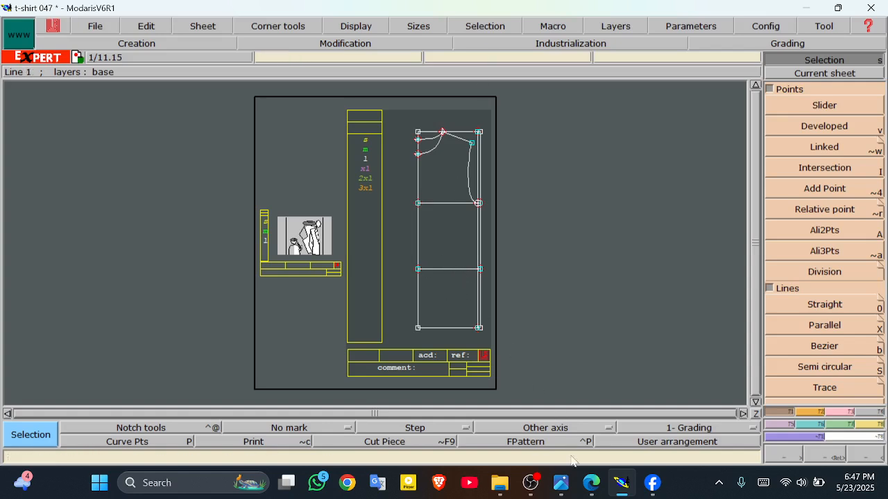
Step: In the size chart, tick the L half-waist value 46 and draw a line above the table in orange
left_click(591, 483)
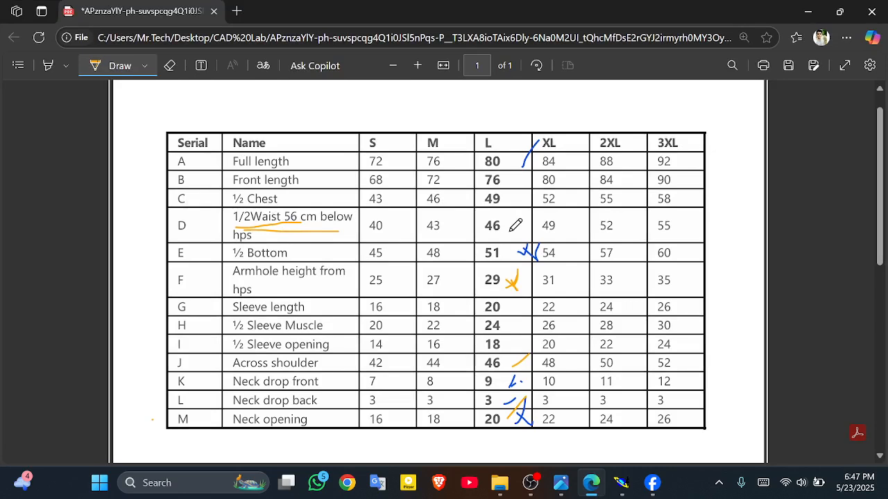
mouse_move(510, 231)
left_mouse_down()
mouse_move(522, 231)
mouse_move(525, 212)
left_mouse_up()
left_click_drag(375, 117, 550, 118)
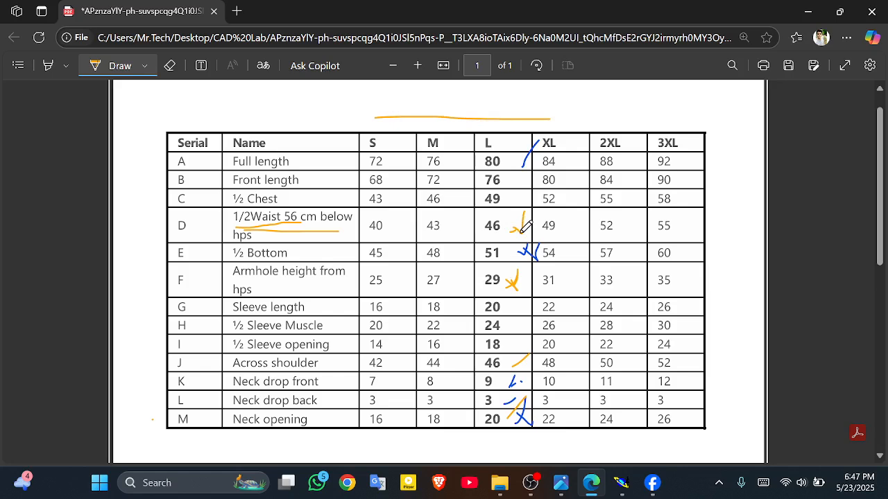
Step: Place a developed point at curve length -23 cm along the front piece's waist line
left_click(621, 481)
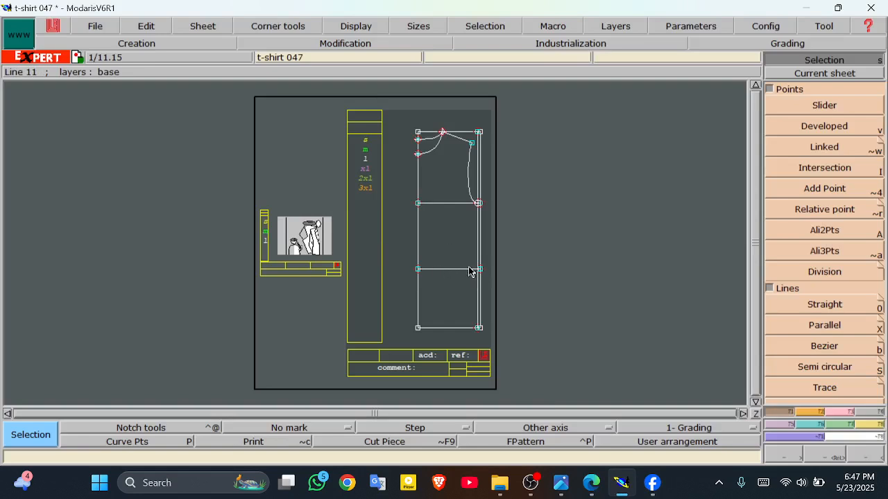
left_click(816, 128)
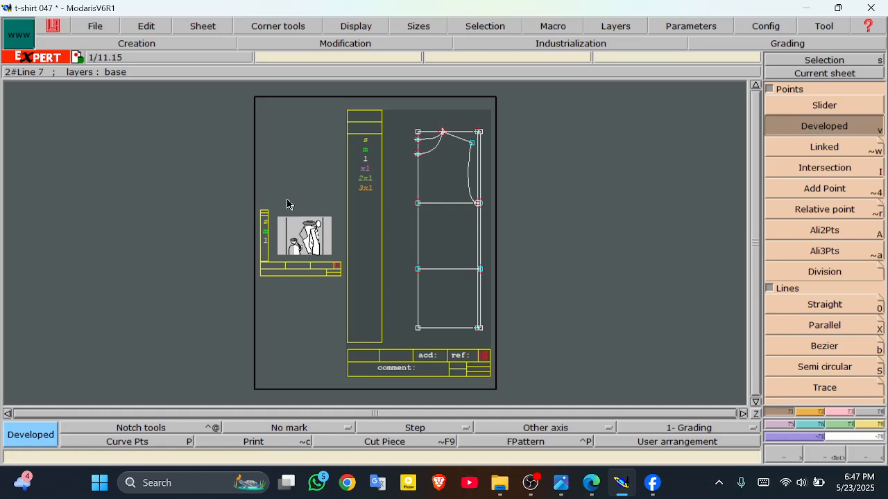
left_click(419, 272)
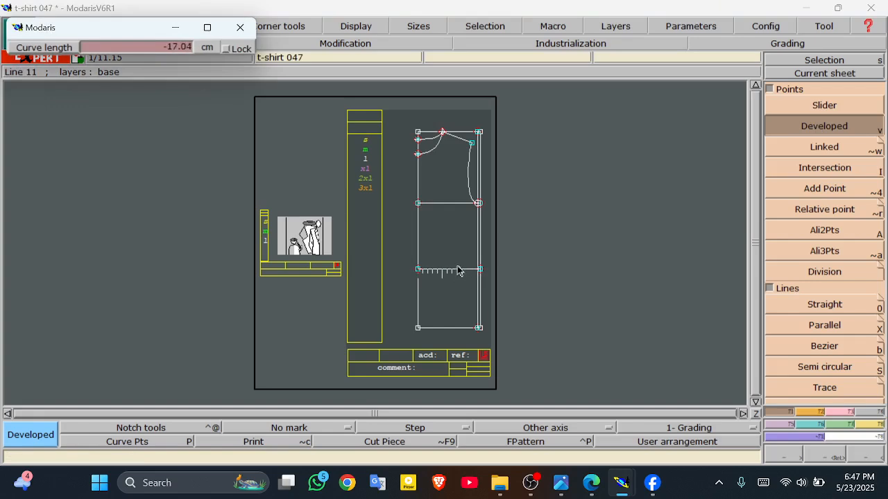
left_click(164, 49)
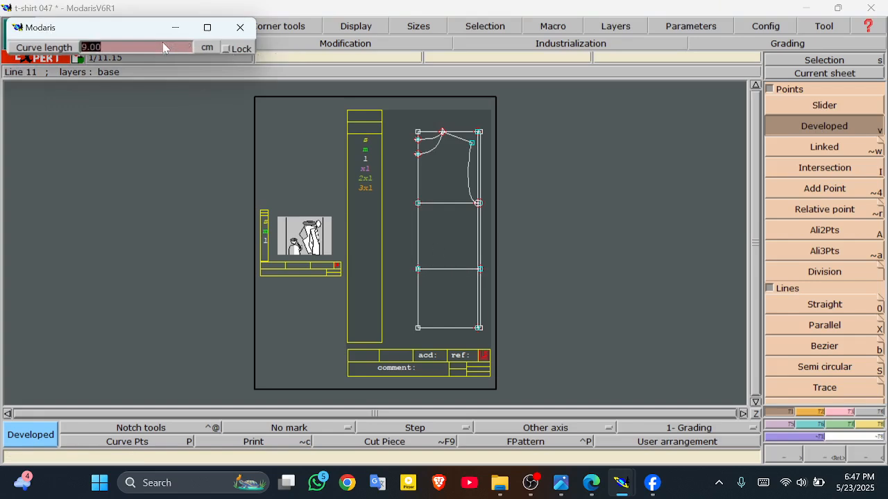
type("-23")
key("Return")
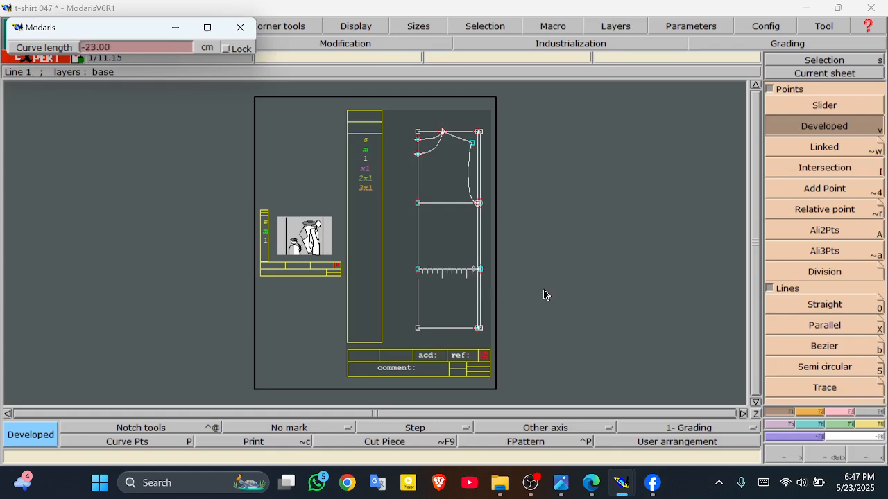
left_click(477, 275)
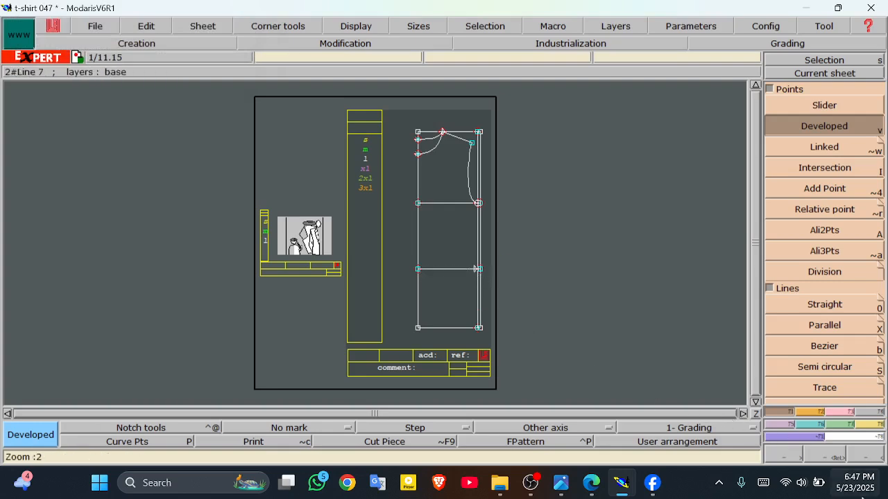
left_click(777, 458)
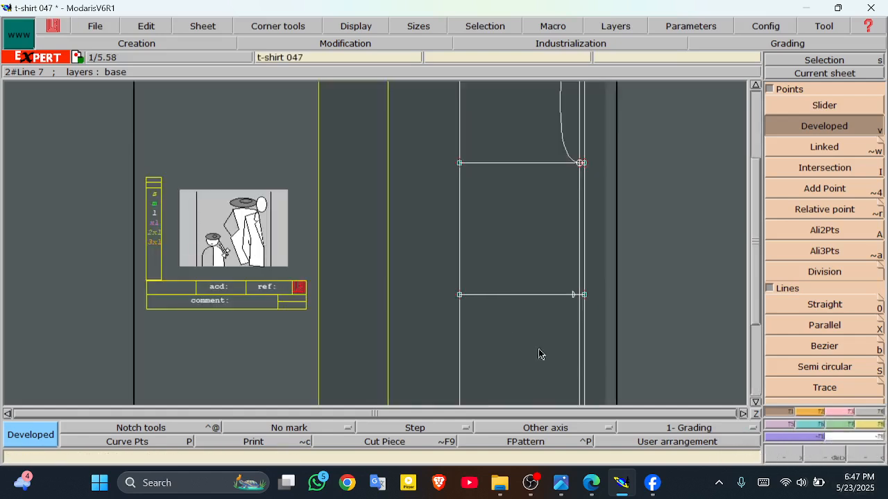
left_click(755, 402)
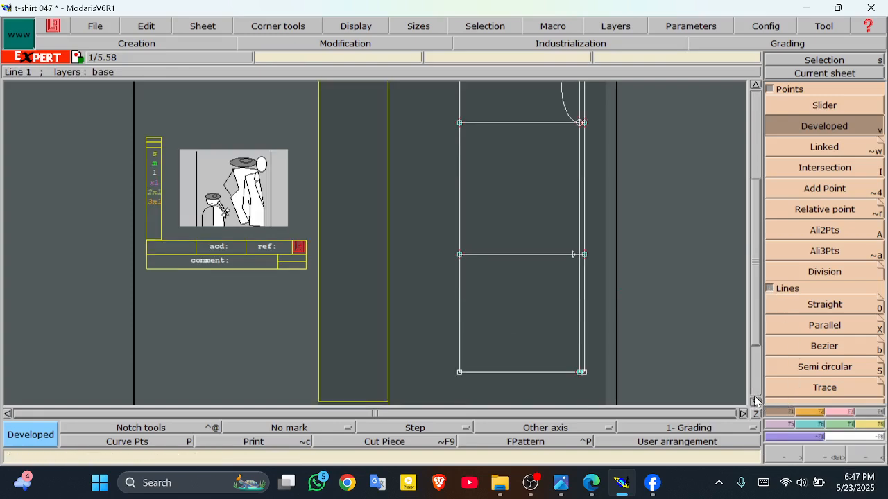
mouse_move(560, 486)
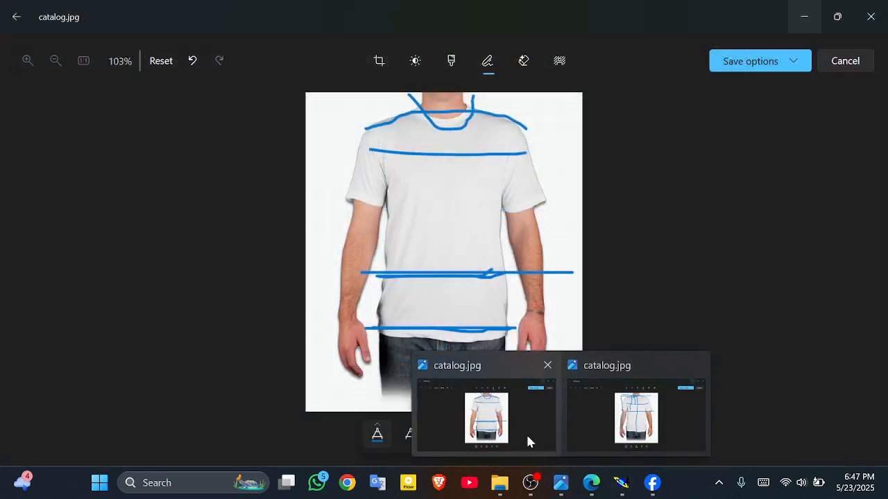
left_click(527, 441)
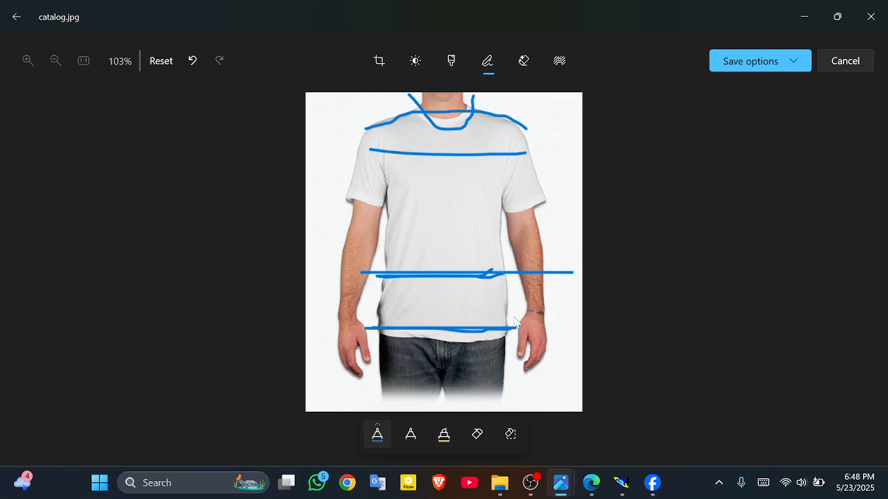
left_click(621, 483)
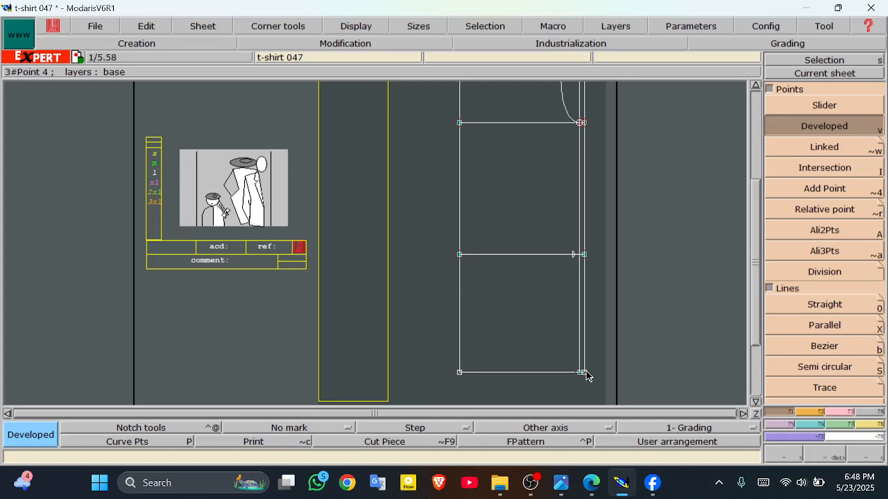
Step: Zoom into the side of the front piece and select the Bezier line tool
left_click(820, 459)
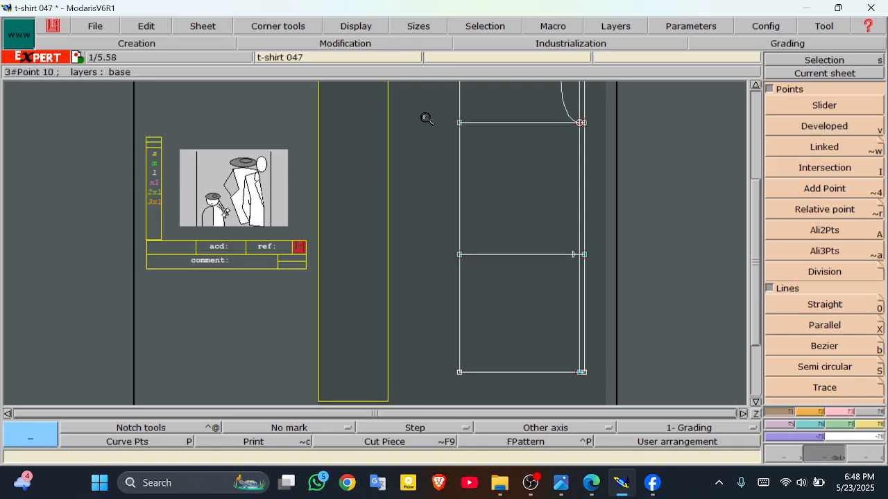
left_click_drag(429, 112, 615, 387)
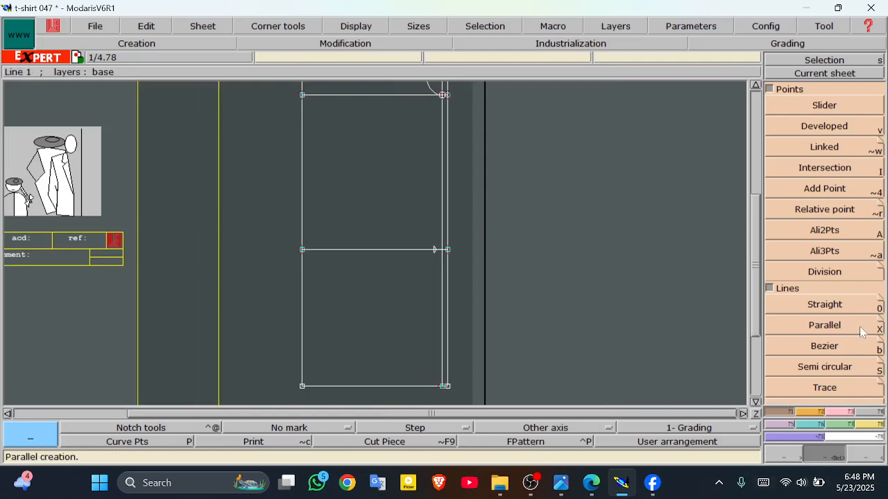
left_click(858, 351)
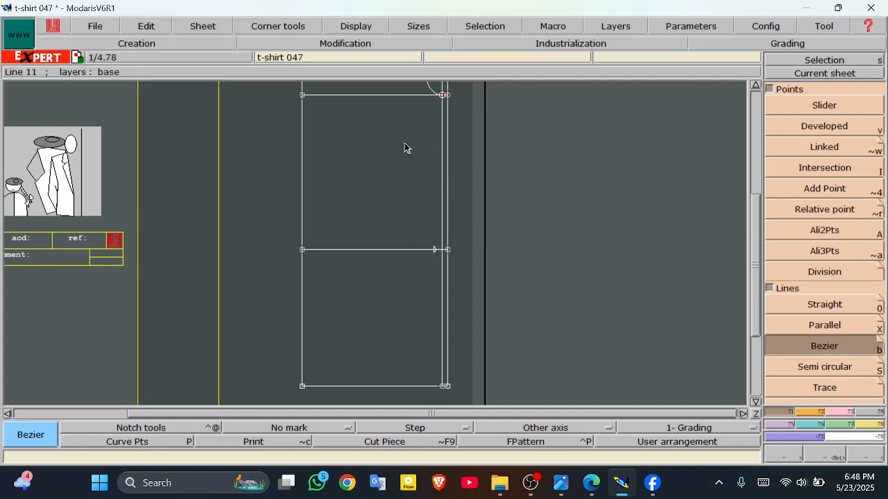
Step: Draw a Bezier side seam from the top-right point through the waist crossing to the hem corner
left_click(444, 96)
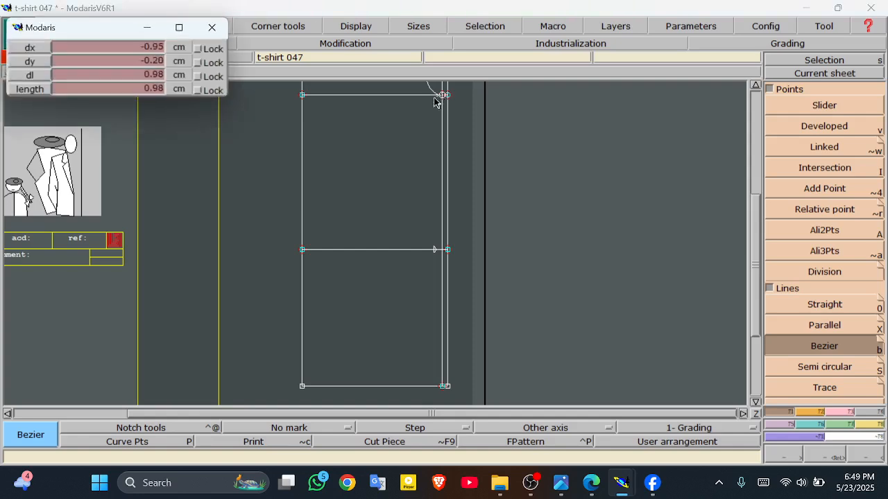
left_click(436, 253)
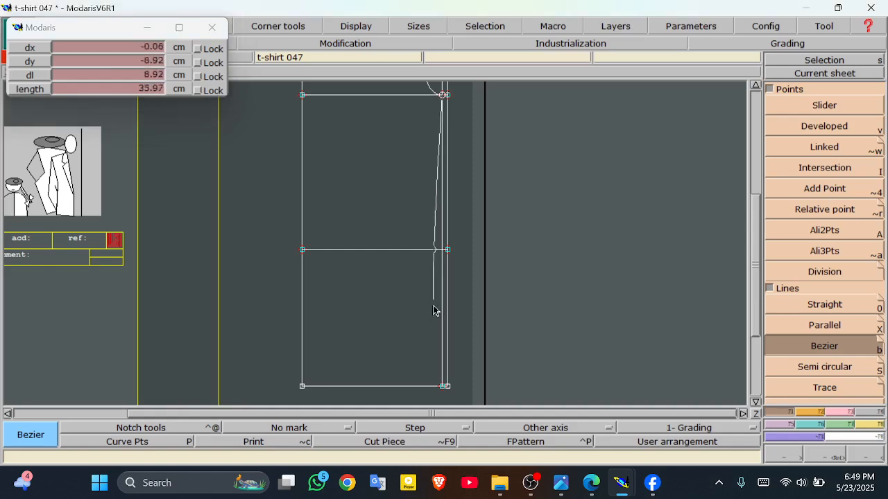
left_click(447, 387)
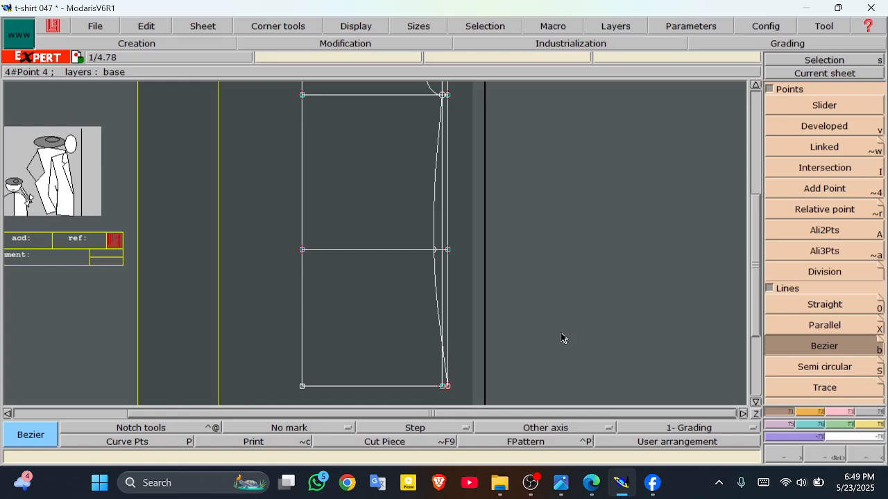
key("j")
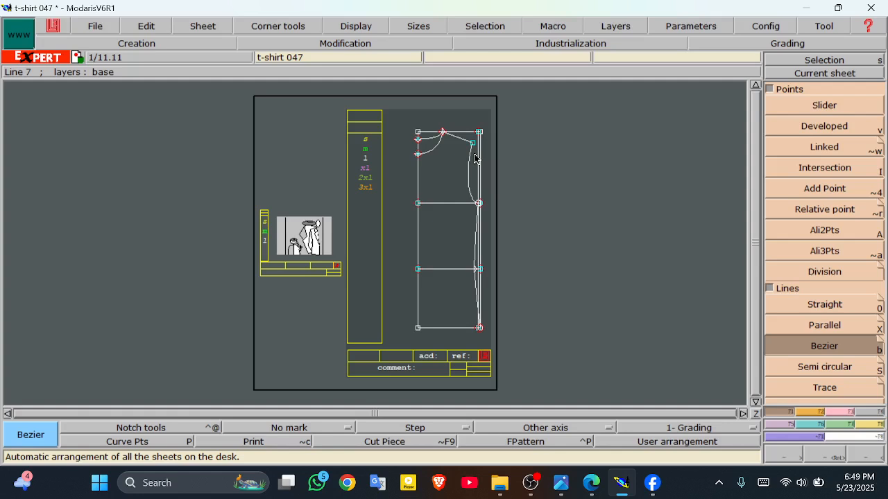
Step: Create a new blank sheet and arrange all sheets, then switch to the size chart PDF
left_click(203, 28)
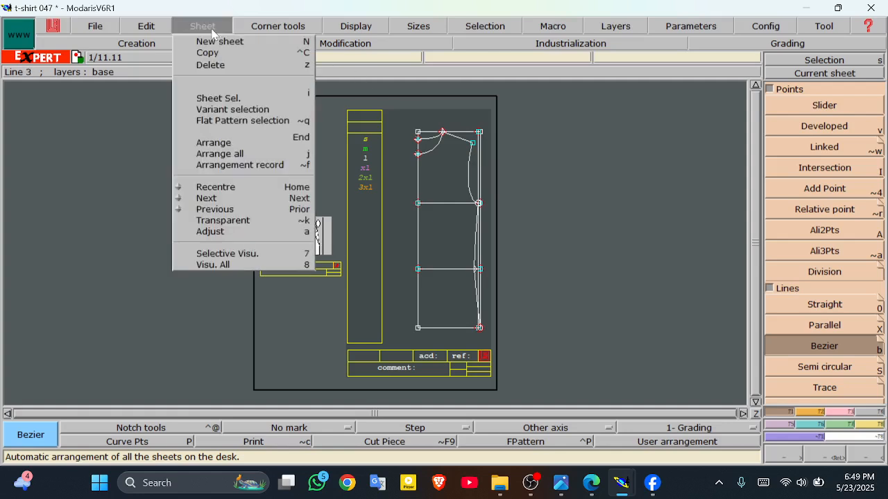
left_click(219, 43)
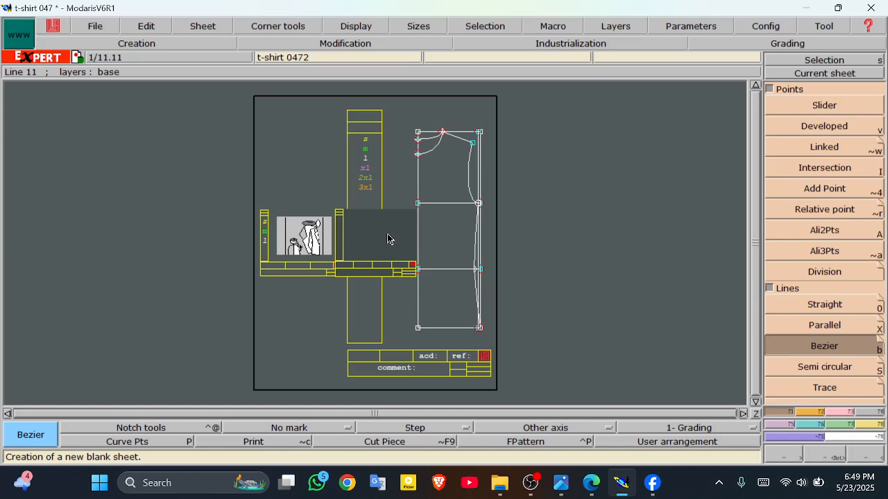
key("j")
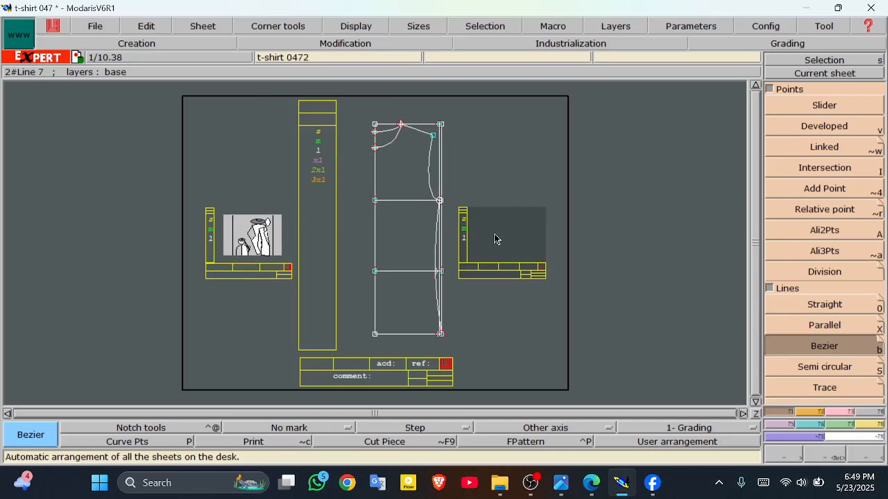
left_click(591, 485)
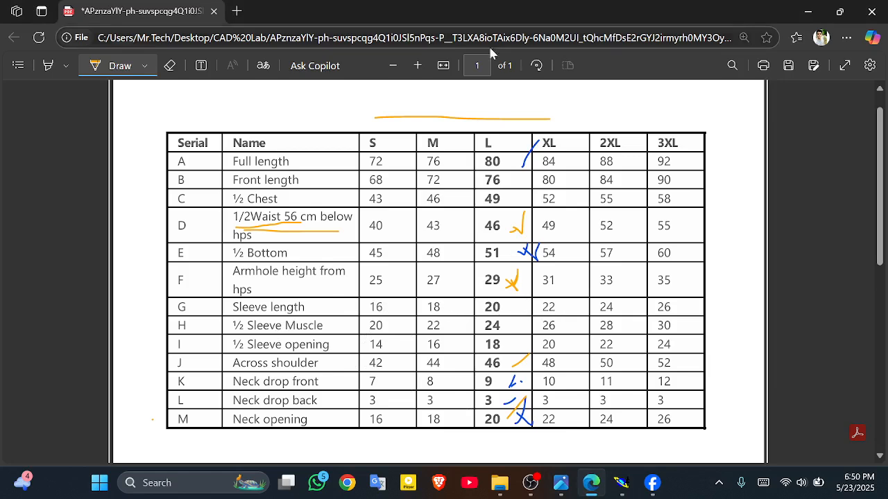
Step: Mark the L-column Sleeve length 20 and ½ Sleeve Muscle 24 in magenta ink, then return to Modaris
left_click(152, 65)
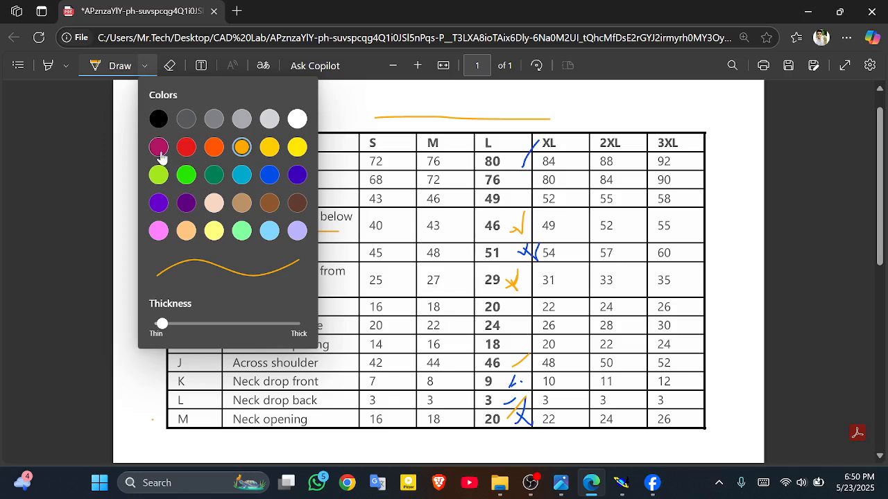
left_click(158, 147)
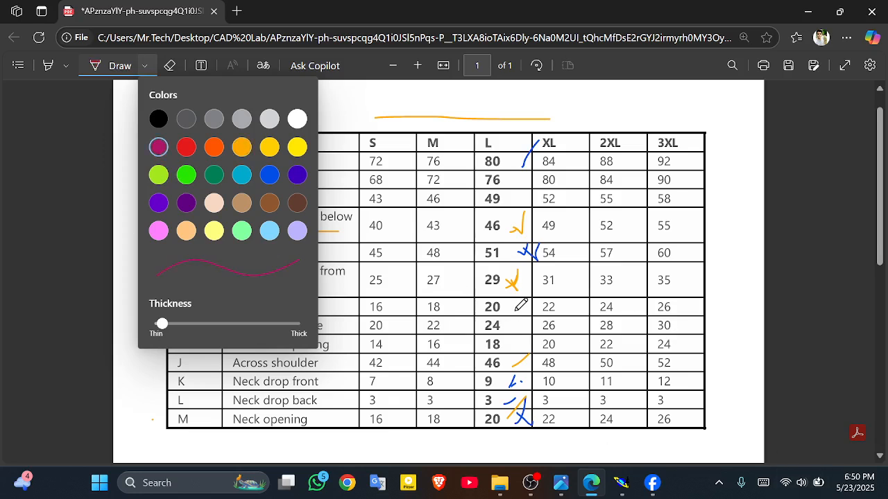
mouse_move(516, 311)
left_mouse_down()
mouse_move(537, 303)
mouse_move(537, 316)
mouse_move(544, 293)
left_mouse_up()
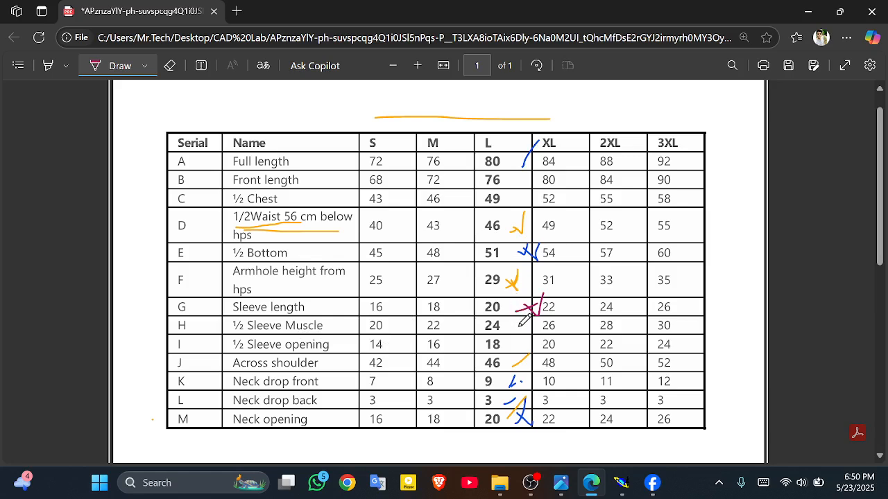
left_click_drag(512, 330, 520, 331)
left_click(632, 487)
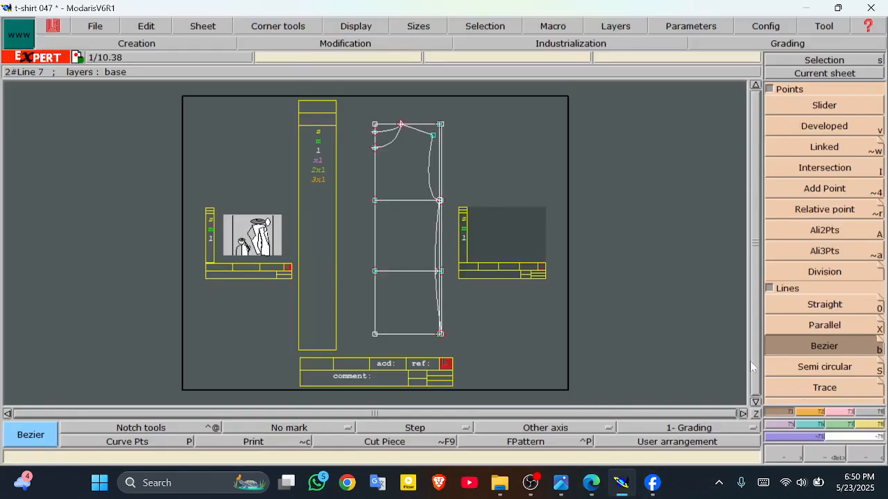
Step: Draw a rectangle with width -24 and height 20 cm as a new piece on the blank sheet
left_click(822, 419)
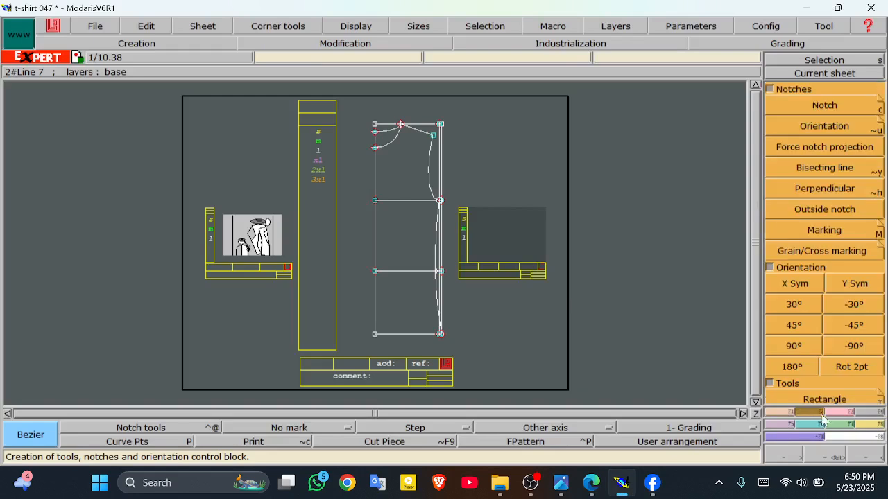
left_click(788, 402)
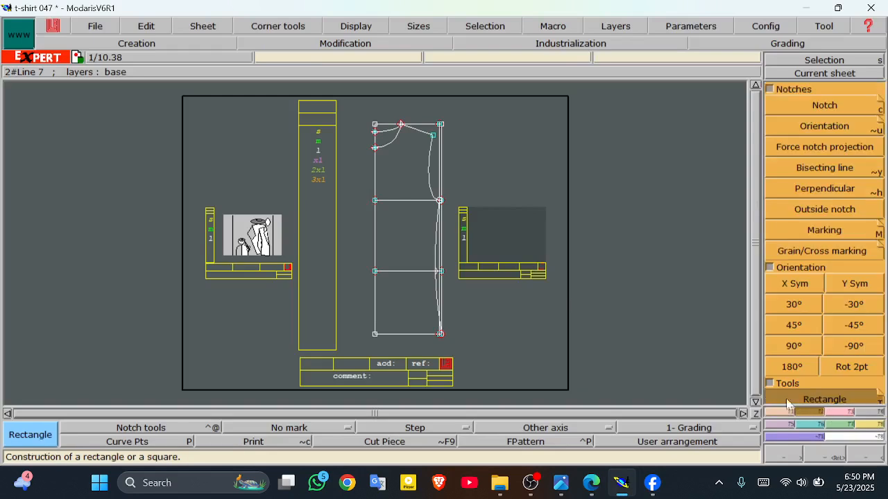
left_click(473, 214)
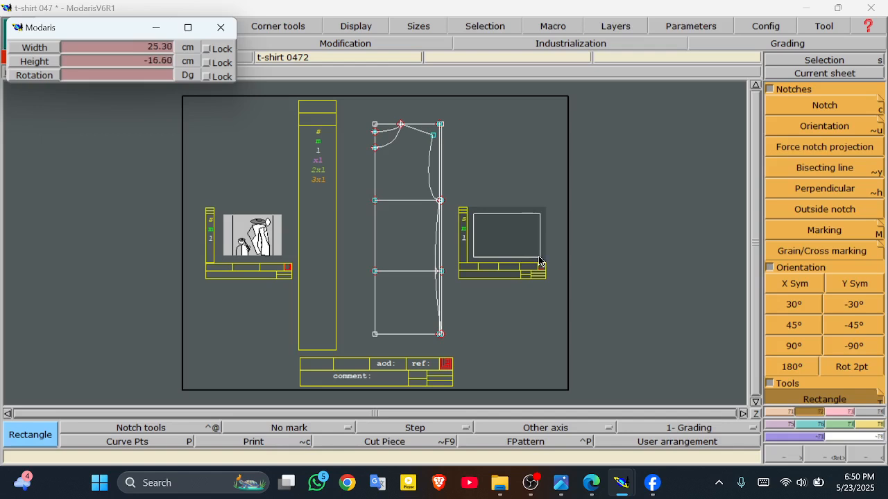
left_click(156, 48)
key("BackSpace")
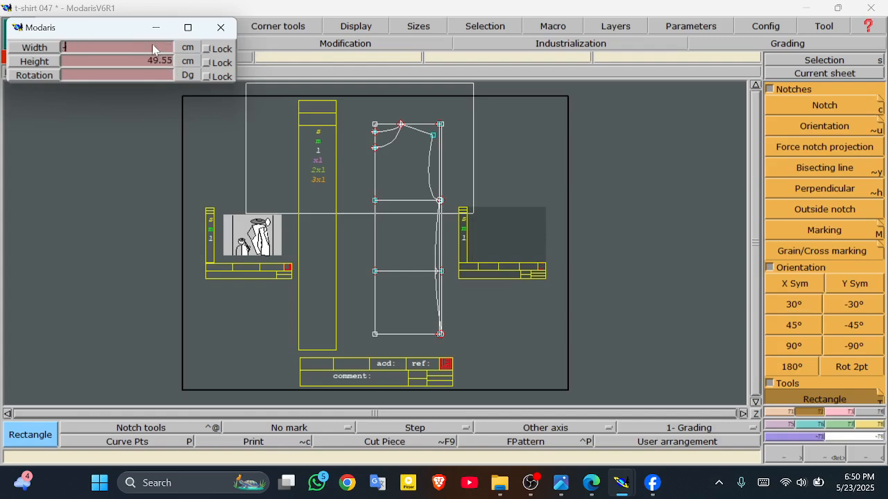
type("-24")
key("Return")
left_click(134, 61)
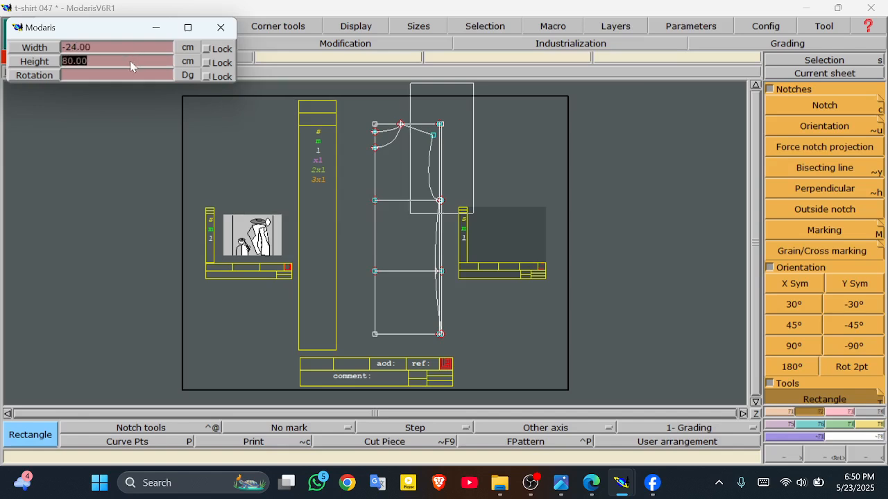
type("20")
key("Return")
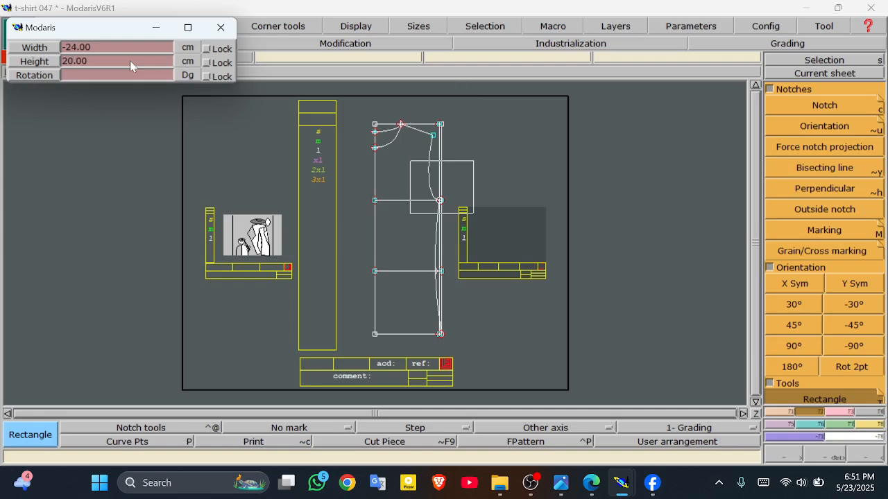
left_click(497, 231)
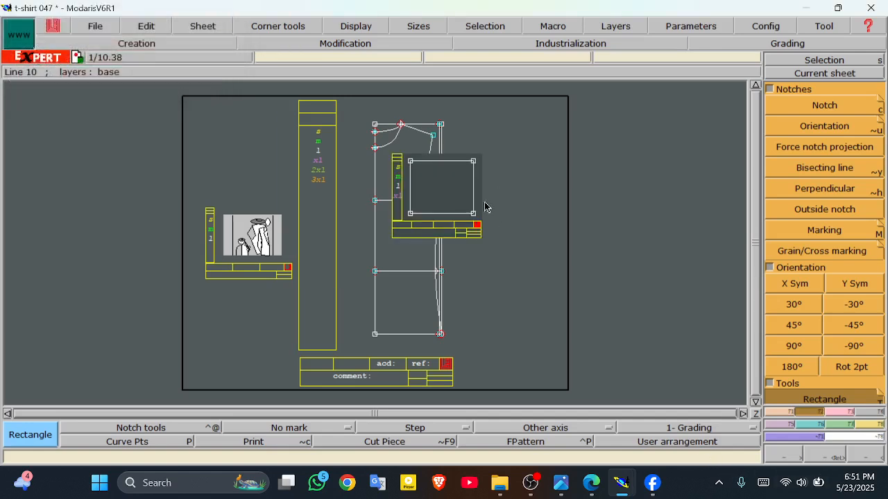
Step: Arrange all sheets on the desk and zoom in on the new rectangle piece
key("j")
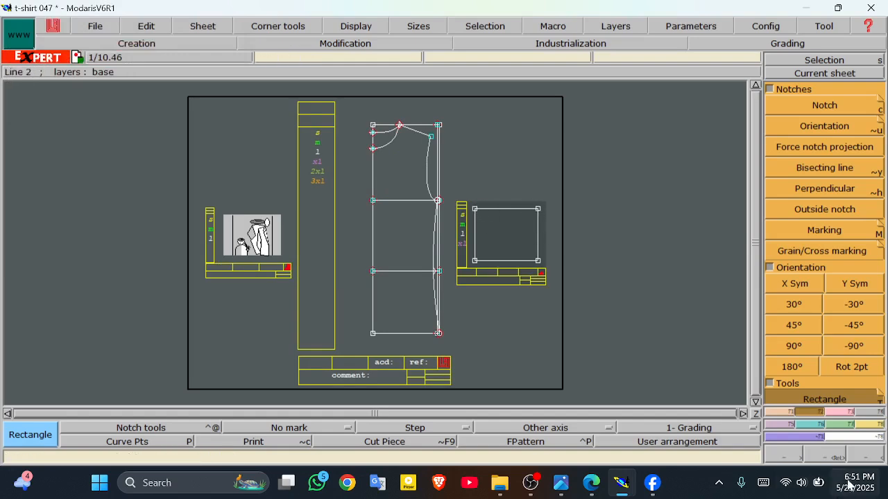
left_click(834, 458)
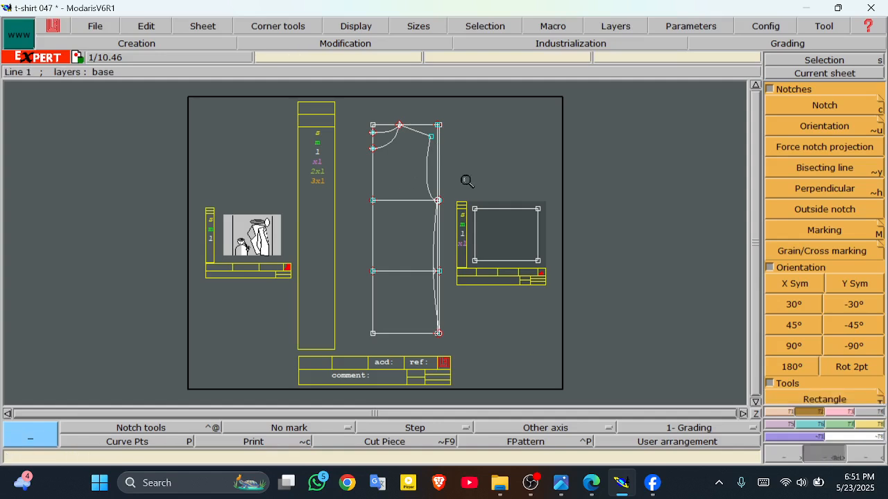
left_click_drag(451, 192, 569, 285)
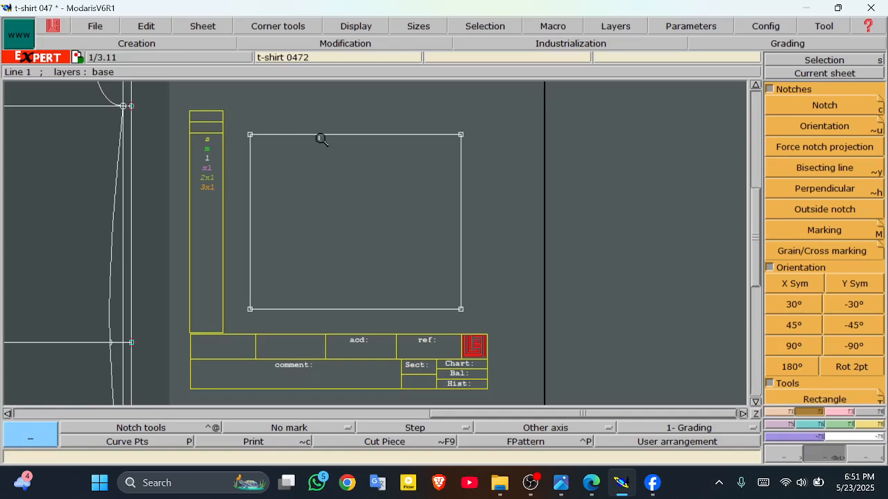
Step: Complete the mark beside 24 in row H of the size chart, then return to Modaris
left_click(598, 478)
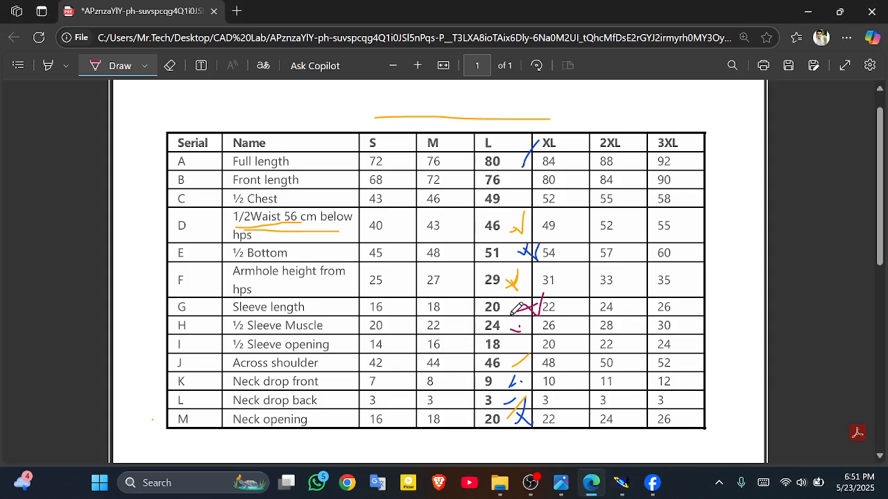
mouse_move(511, 323)
left_mouse_down()
mouse_move(522, 322)
mouse_move(517, 328)
left_mouse_up()
left_click(621, 483)
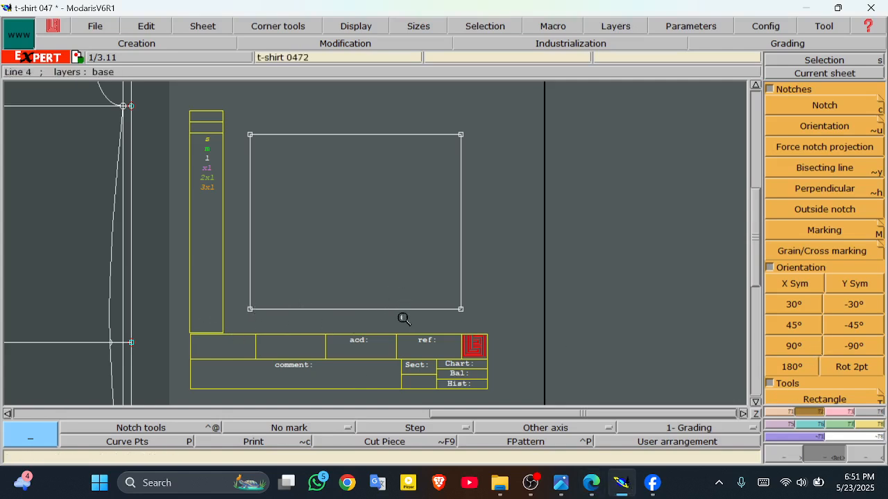
Step: Place a developed point on the rectangle's bottom edge, -18 cm from the bottom-left corner
left_click(789, 412)
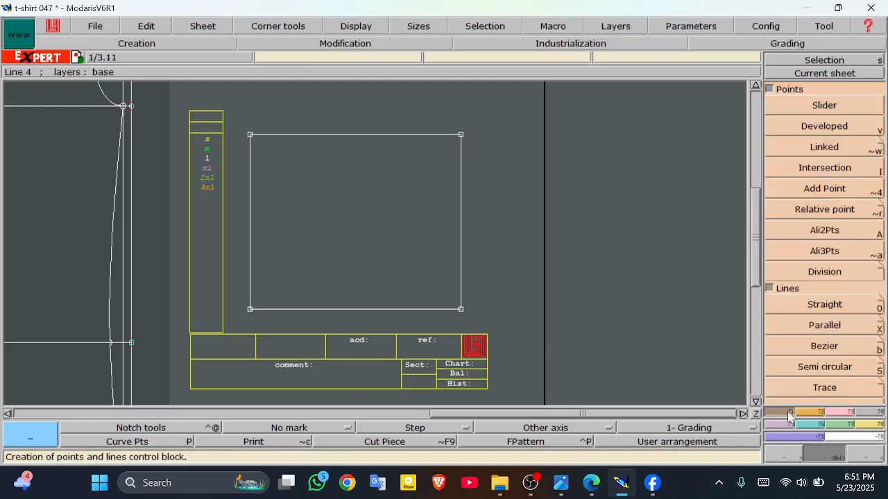
left_click(822, 126)
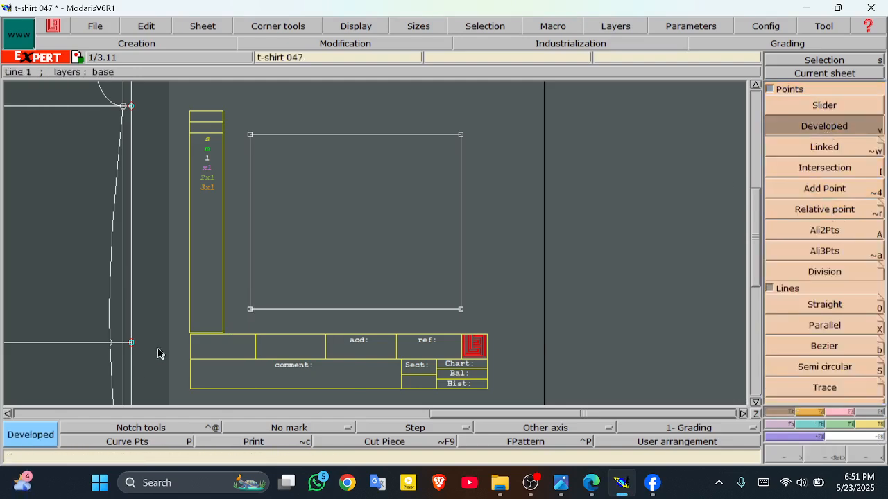
left_click(250, 310)
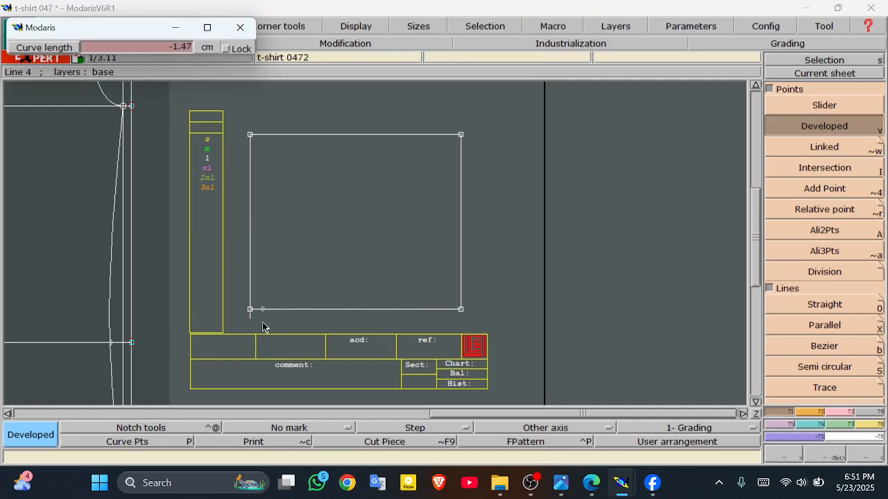
left_click(174, 47)
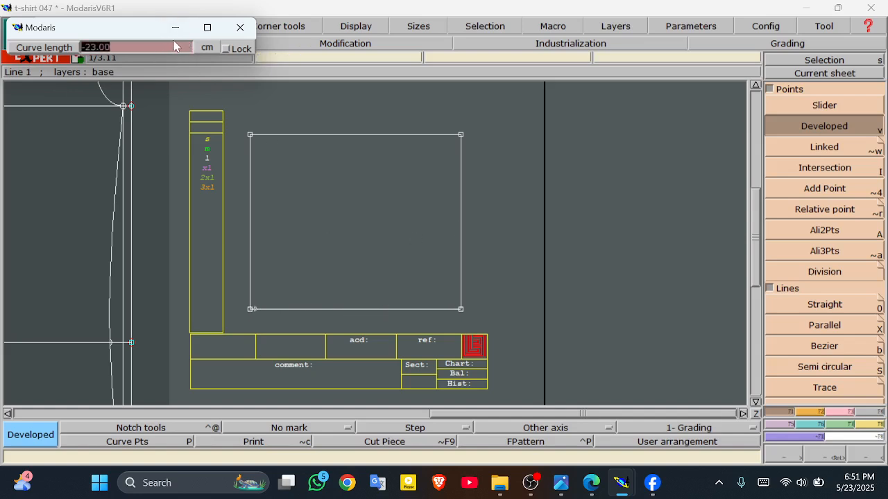
type("-")
left_click(419, 317)
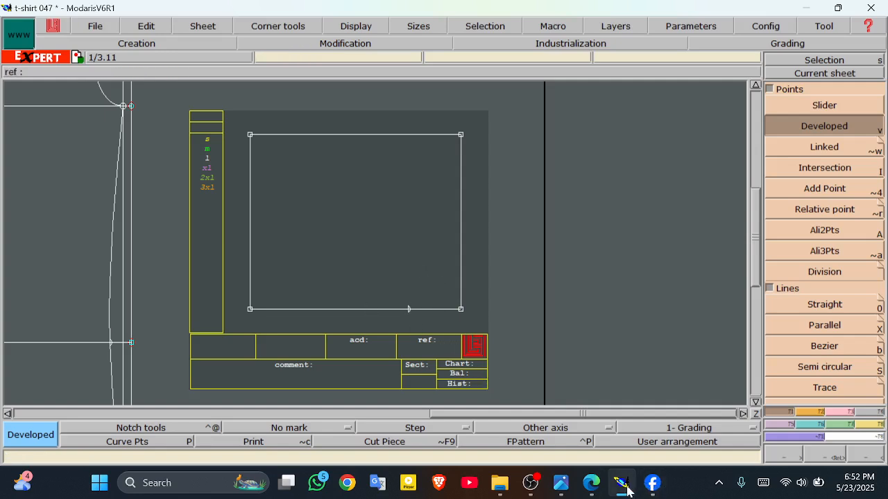
left_click(591, 483)
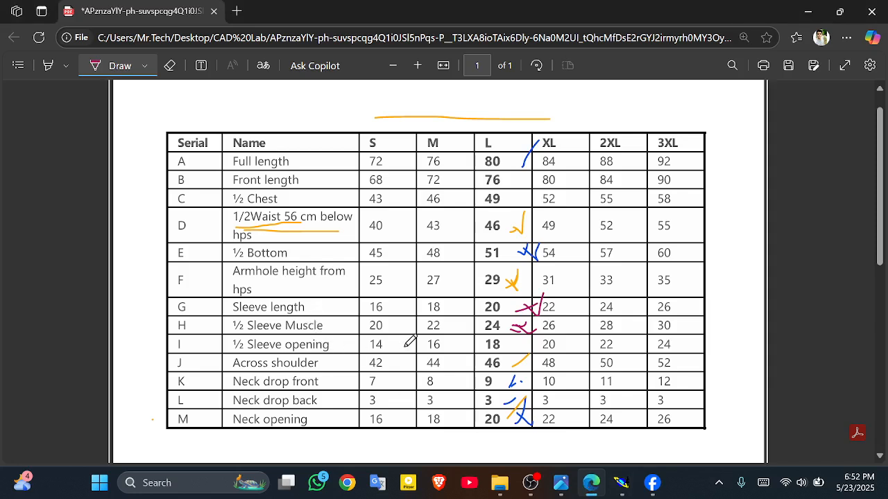
Step: Mark the L-column ½ Sleeve opening 18 and ½ Chest 49 values on the size chart
mouse_move(507, 345)
left_mouse_down()
mouse_move(536, 335)
mouse_move(534, 345)
left_mouse_up()
left_click(593, 486)
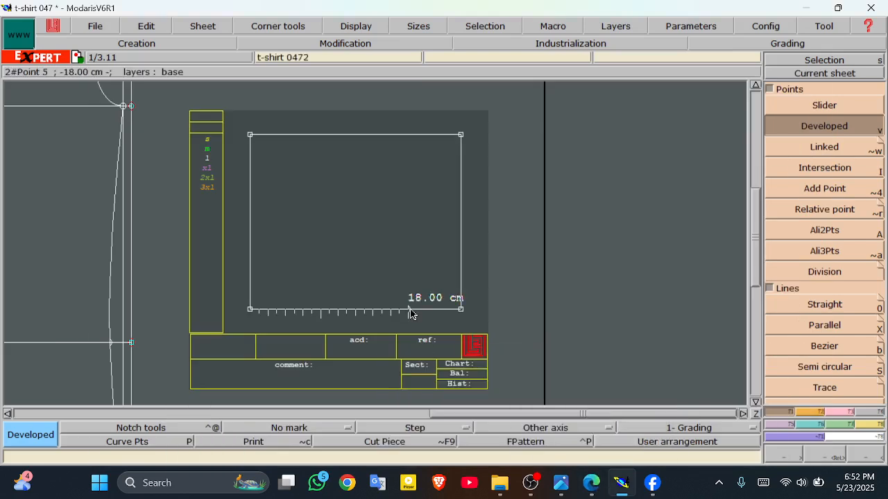
left_click(593, 484)
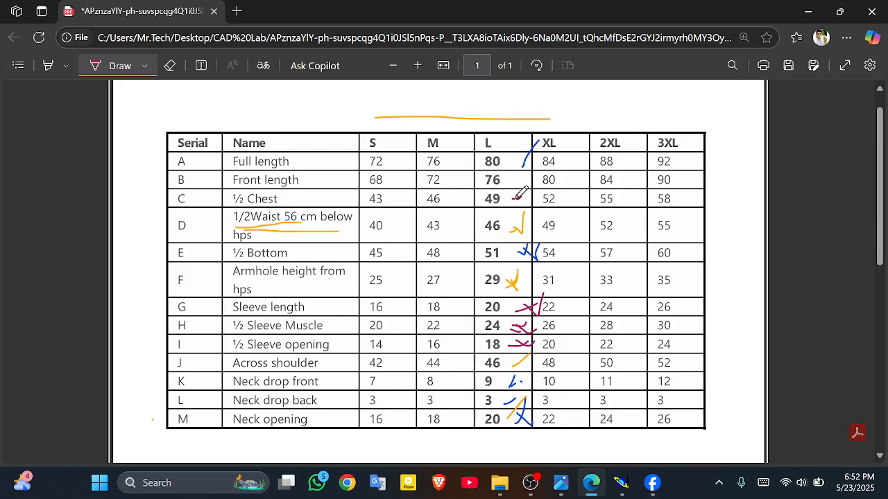
mouse_move(514, 199)
left_mouse_down()
mouse_move(536, 196)
mouse_move(522, 203)
left_mouse_up()
left_click(622, 482)
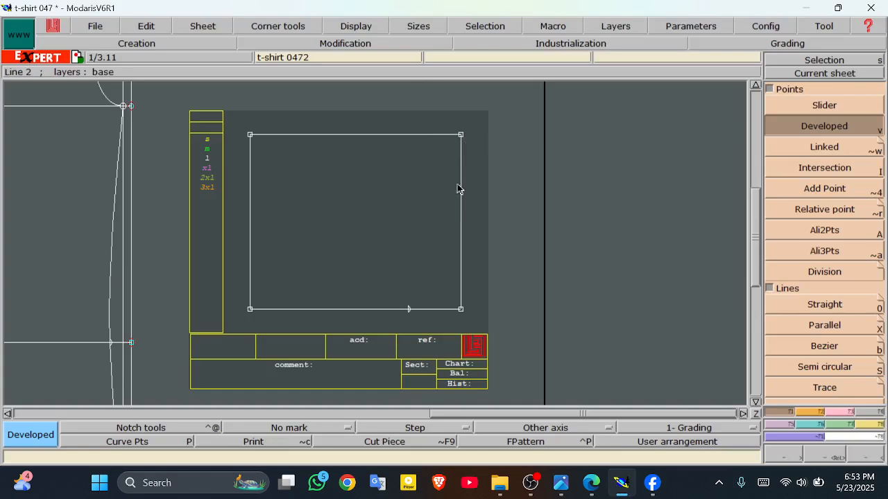
Step: Set a developed point 9.80 cm down the right edge from the rectangle's top-right corner
left_click(459, 136)
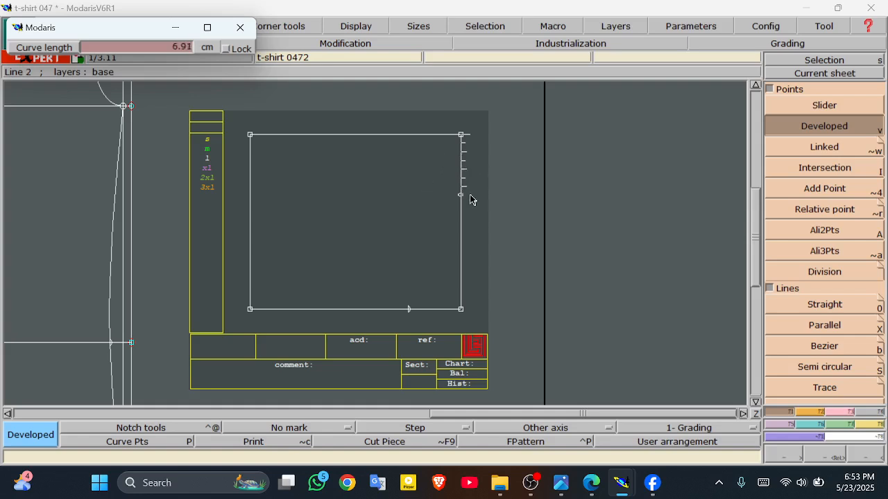
left_click(174, 49)
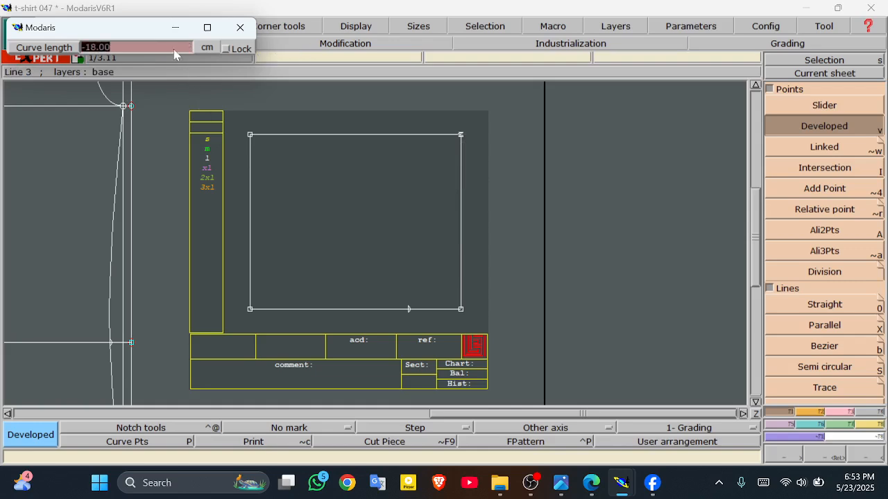
type("9.80")
left_click(499, 231)
left_click(456, 228)
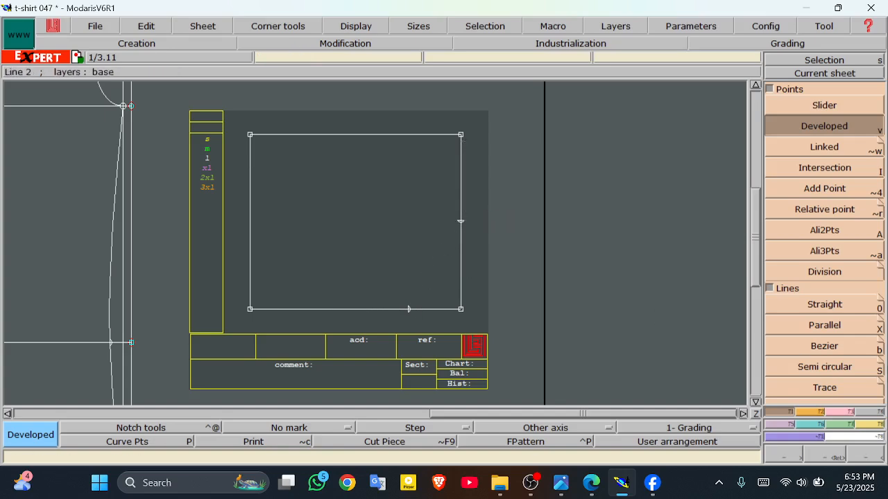
Step: Draw a straight line from the bottom-edge point up to the right-edge point
left_click(832, 310)
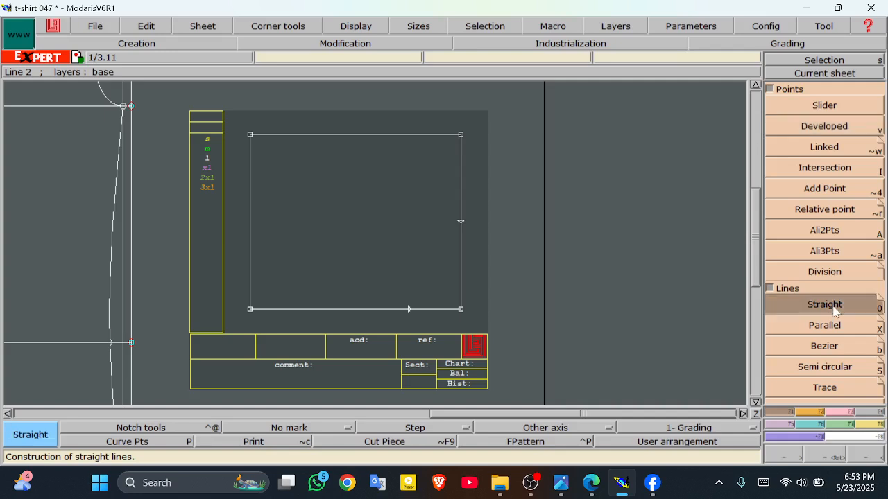
left_click(409, 310)
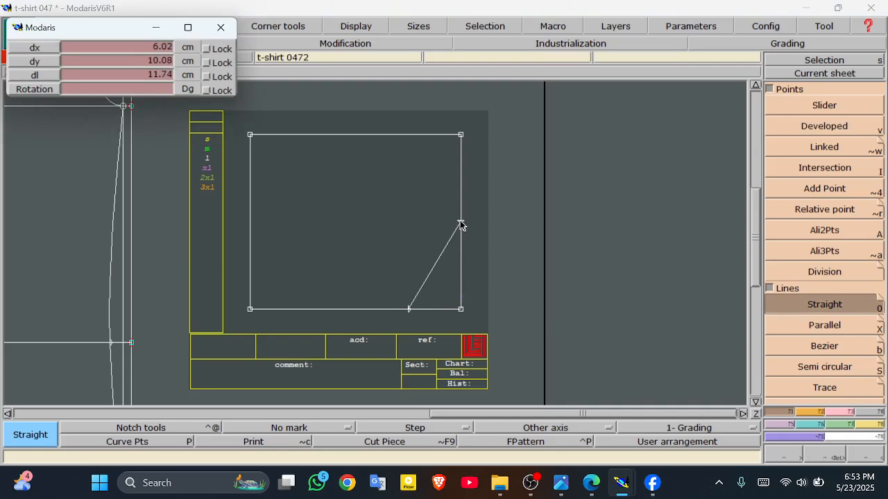
left_click(461, 222)
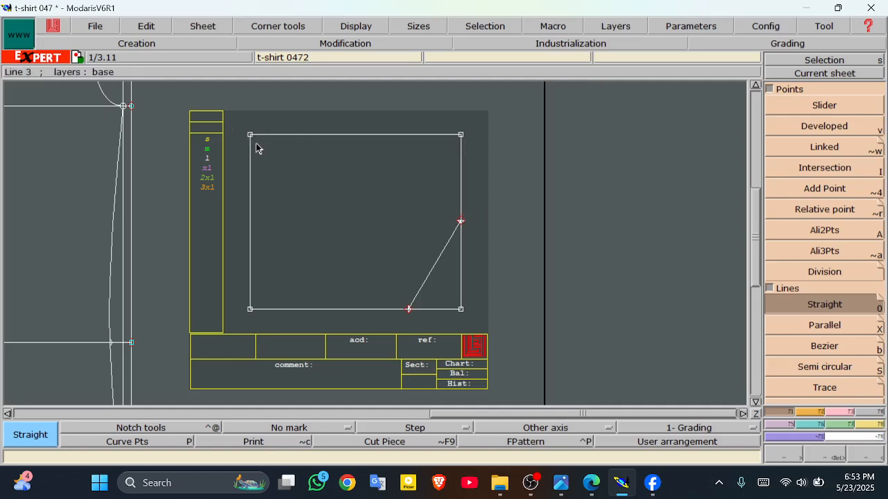
Step: Draw a Bezier line from the top-left corner to the right-edge point
left_click(815, 349)
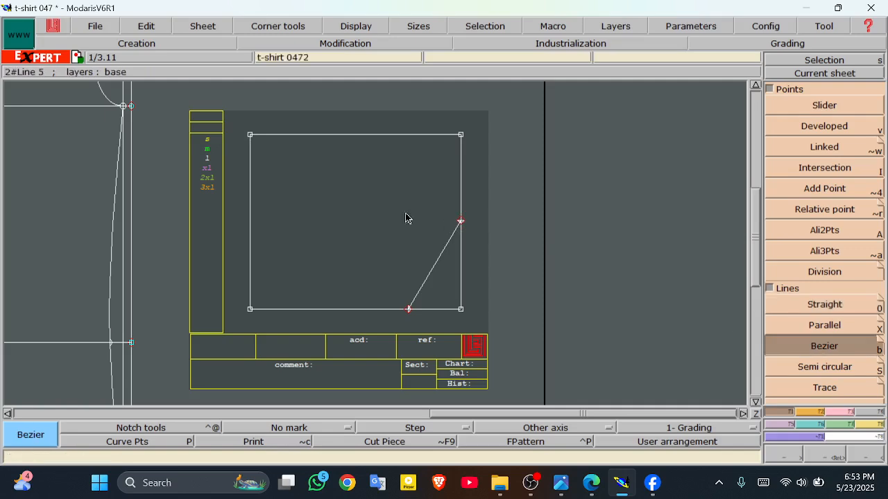
left_click(250, 136)
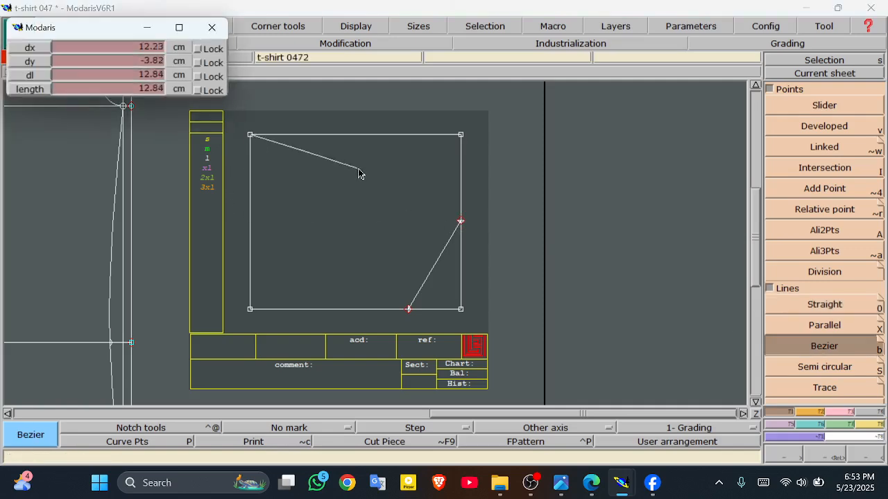
left_click(462, 224)
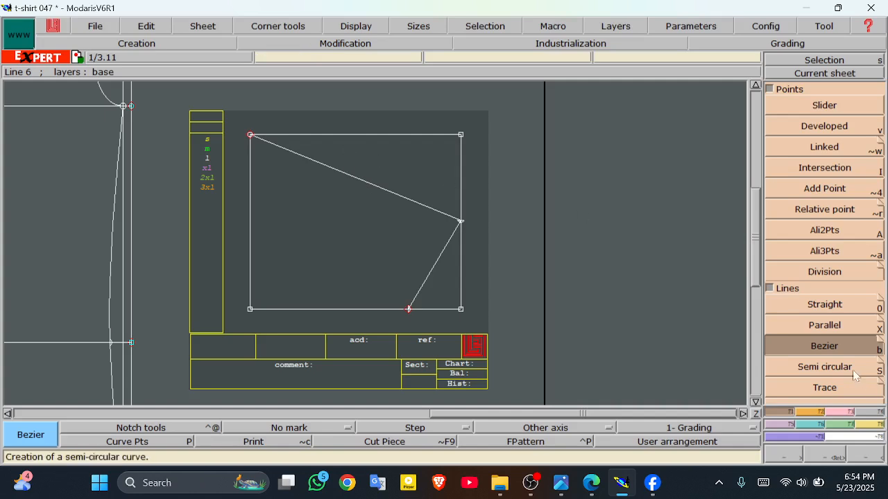
Step: Show curve handles and reshape the sloped diagonal into a smooth sleeve cap curve
left_click(352, 25)
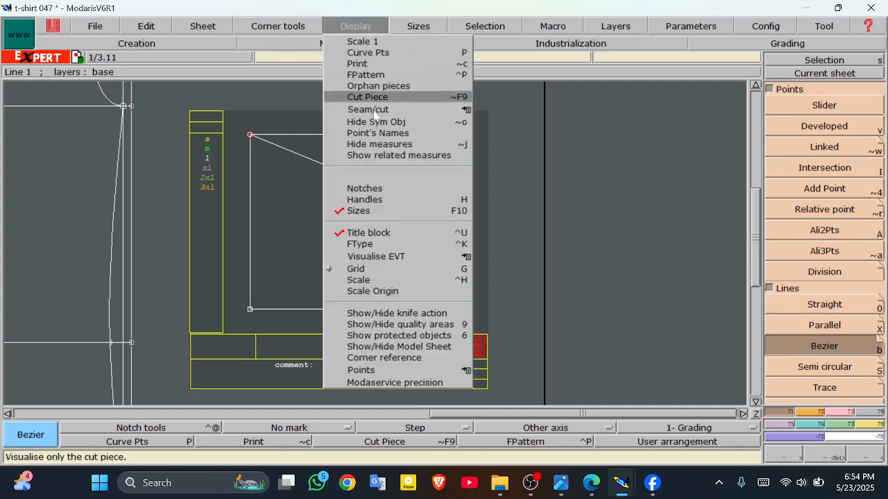
left_click(394, 199)
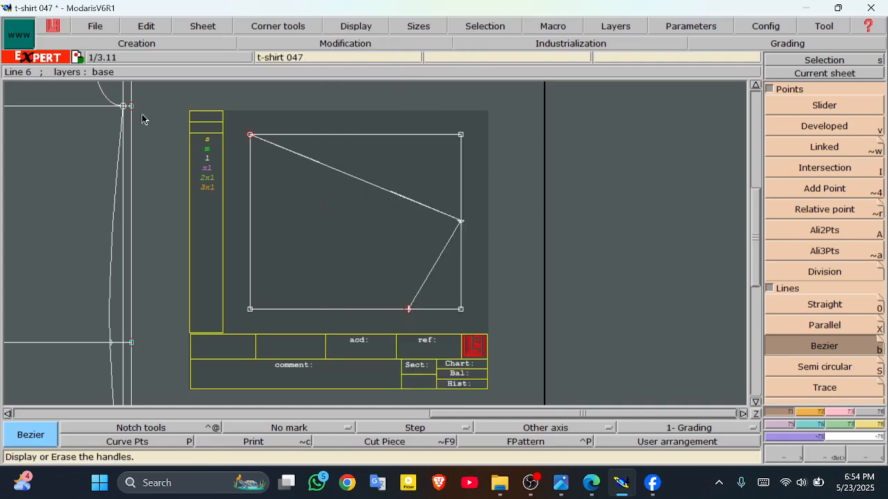
left_click(845, 416)
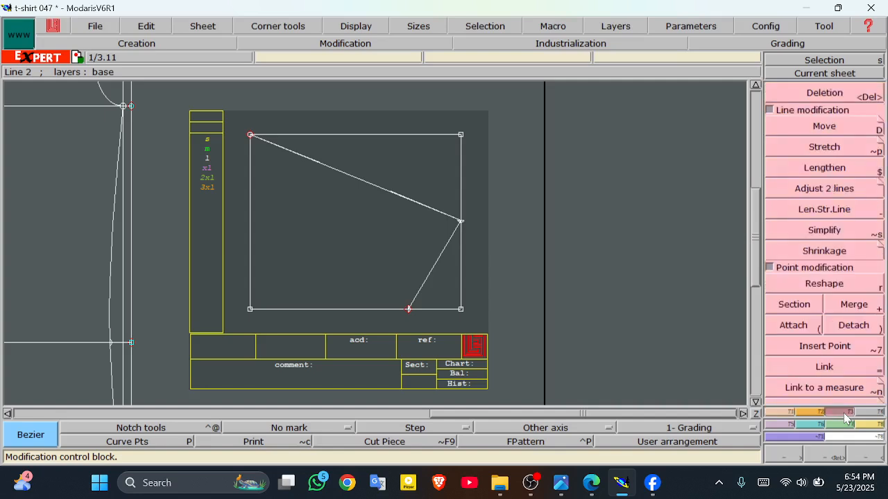
left_click(836, 284)
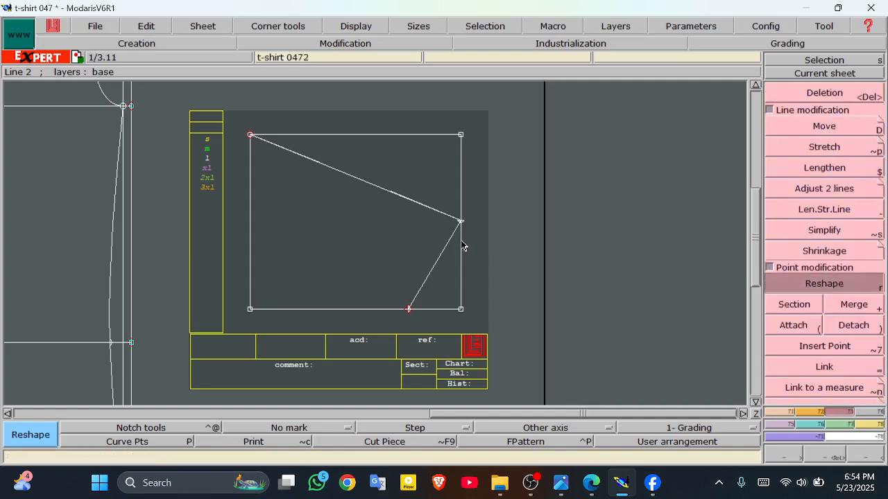
left_click(285, 153)
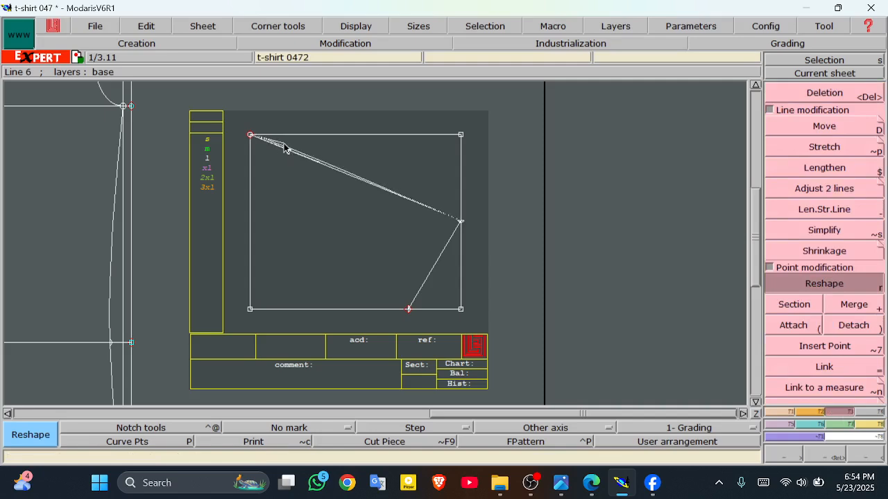
left_click(324, 139)
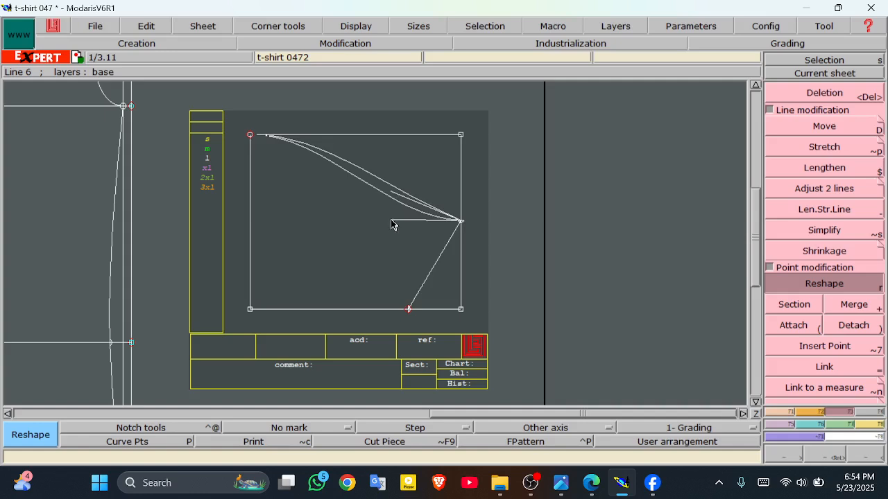
left_click(392, 223)
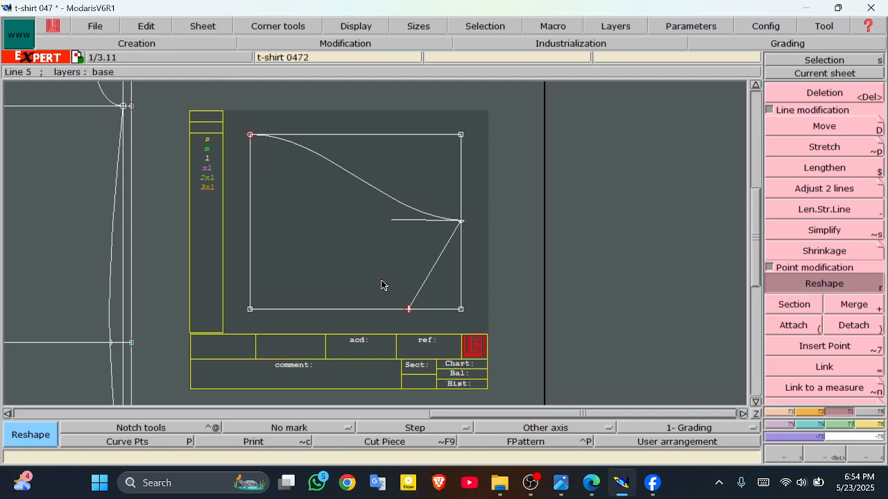
Step: Hide the curve handles and arrange all sheets to see every piece
left_click(352, 28)
left_click(397, 200)
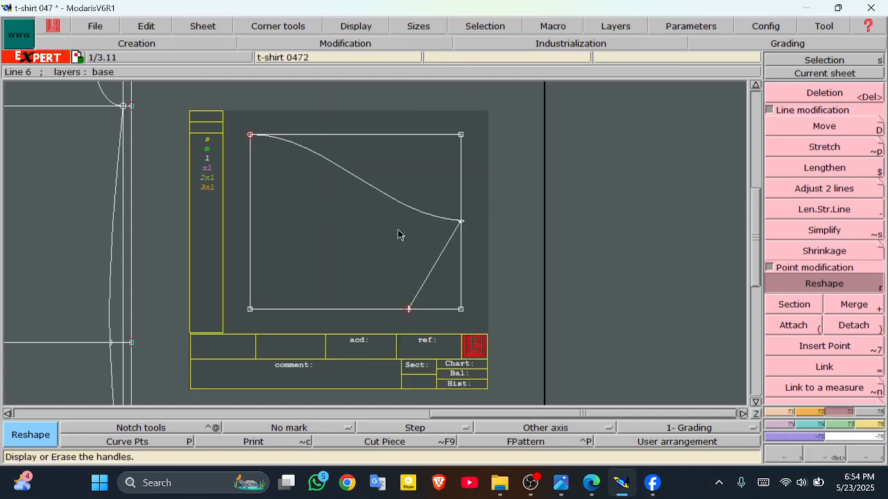
key("8")
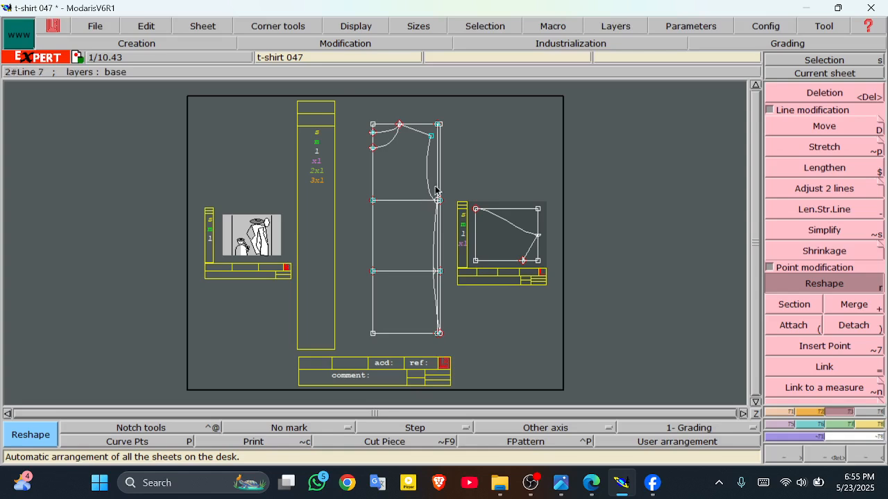
left_click(873, 428)
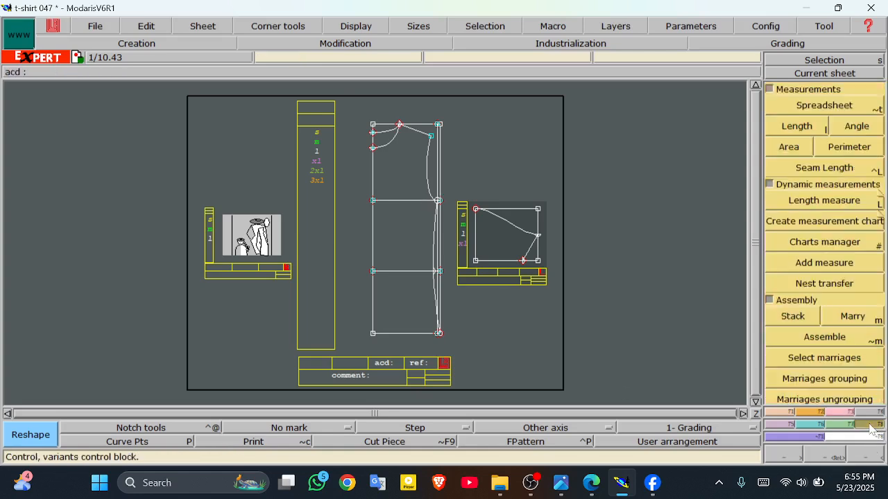
left_click(806, 201)
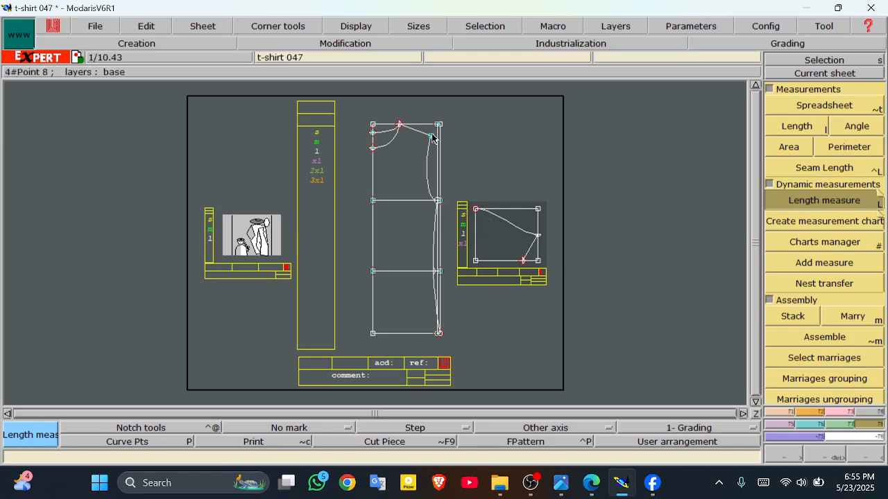
left_click(824, 455)
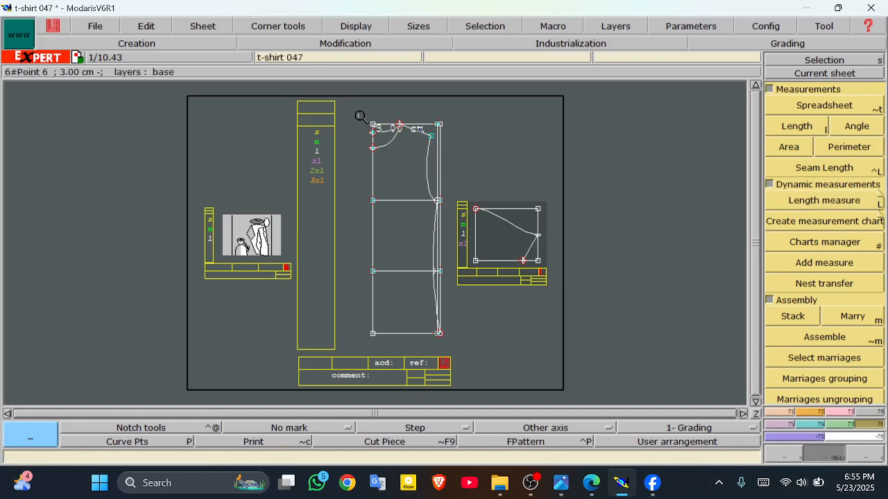
left_click_drag(360, 116, 478, 208)
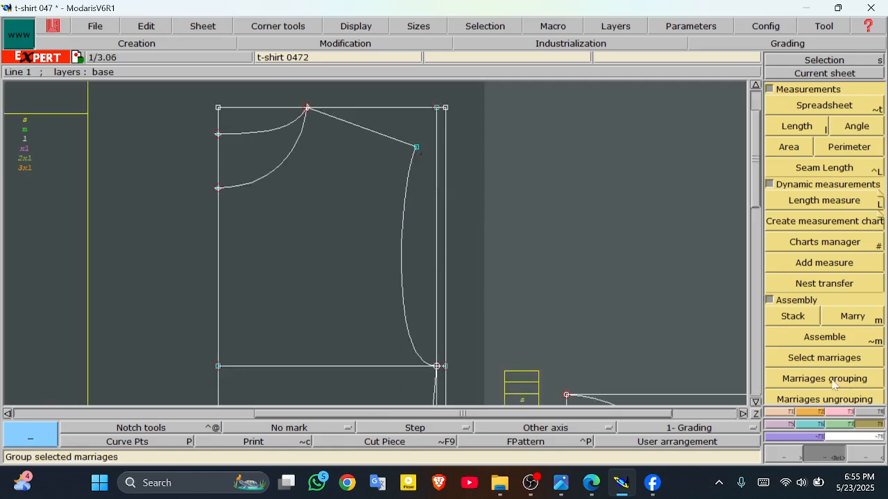
left_click(817, 202)
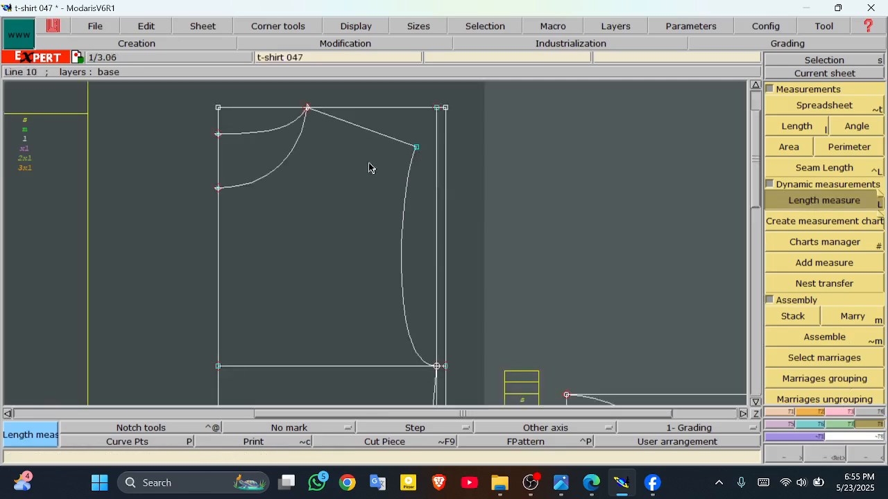
left_click(416, 148)
left_click(357, 130)
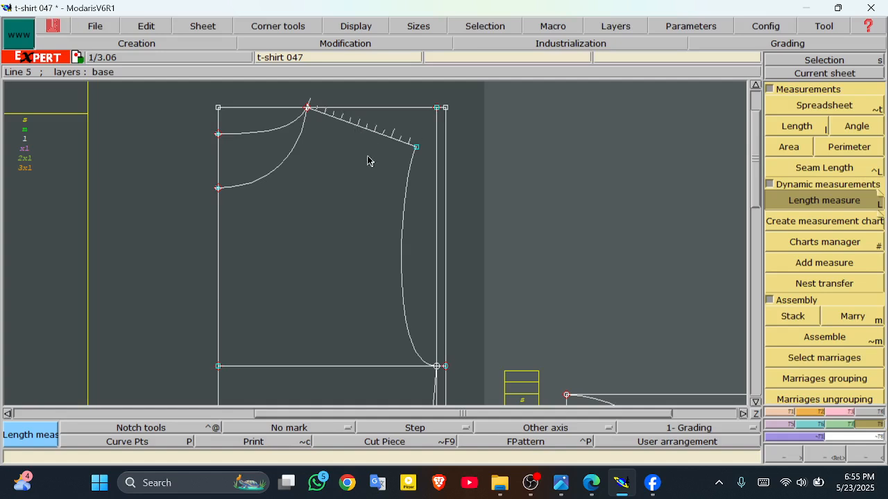
left_click(437, 366)
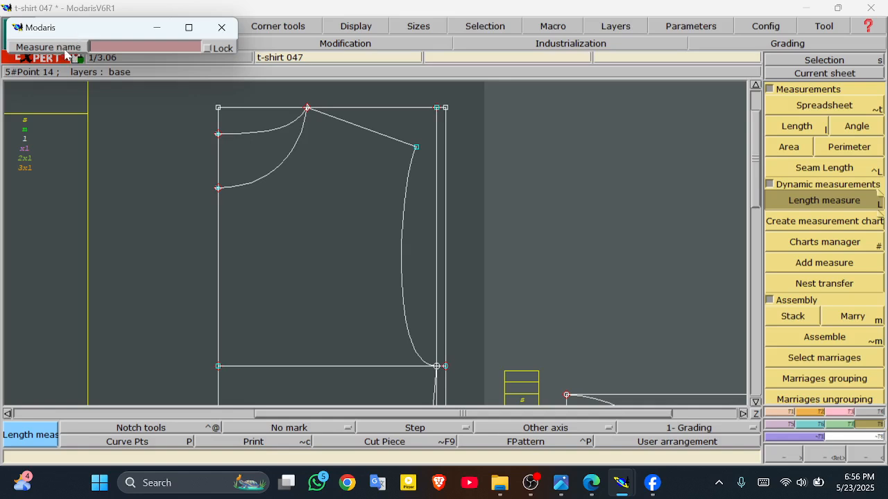
key("Return")
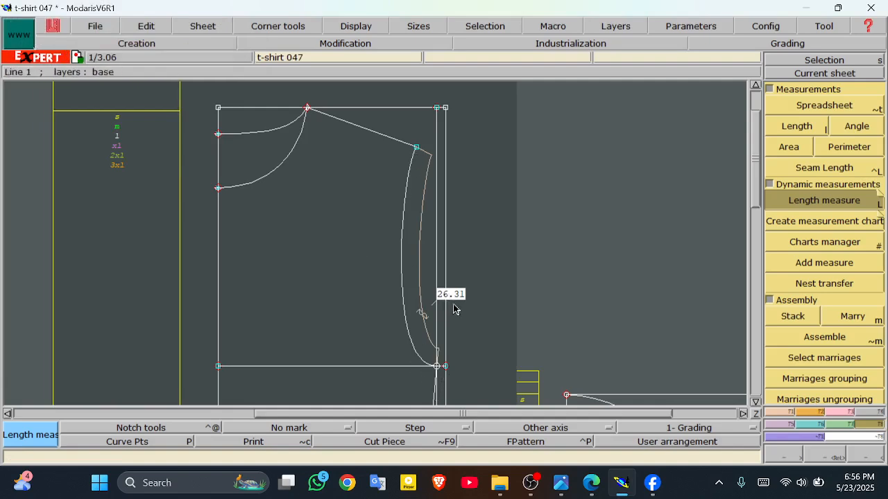
type("2")
left_click(742, 414)
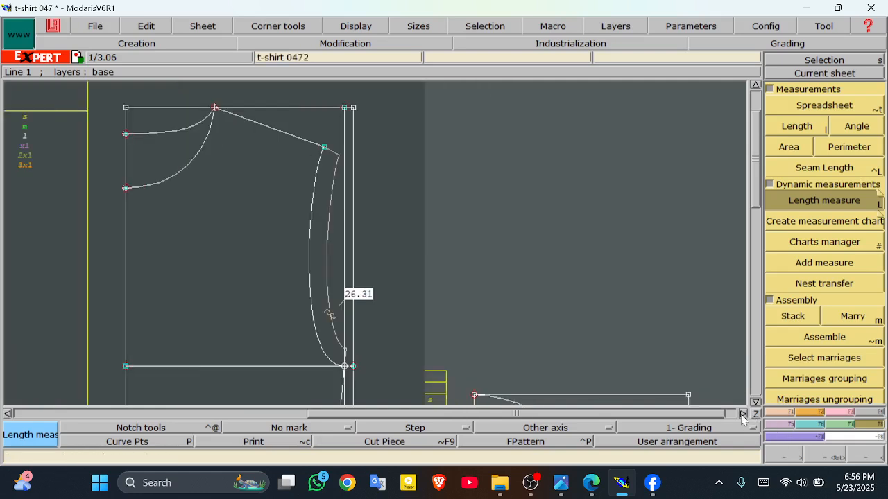
left_click(742, 415)
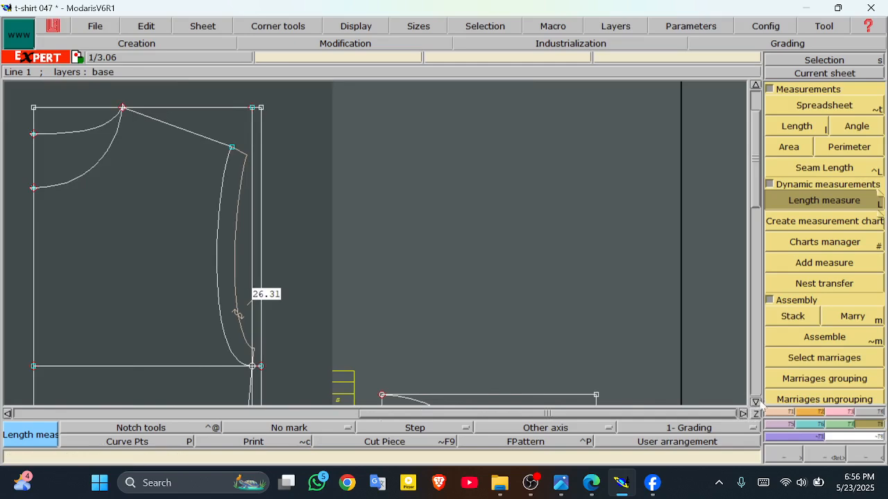
Step: Measure the sleeve cap curve from its top point to its end point, reading 26.25 cm
left_click(756, 402)
left_click(755, 401)
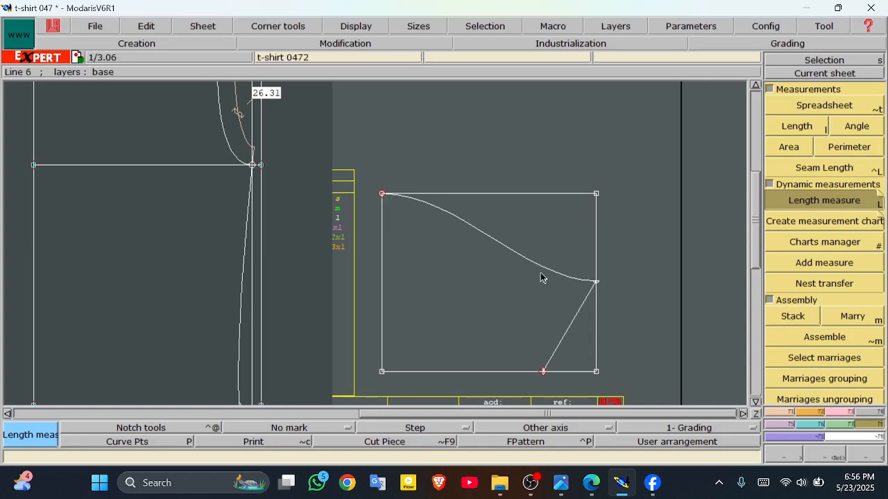
left_click(382, 195)
left_click(596, 282)
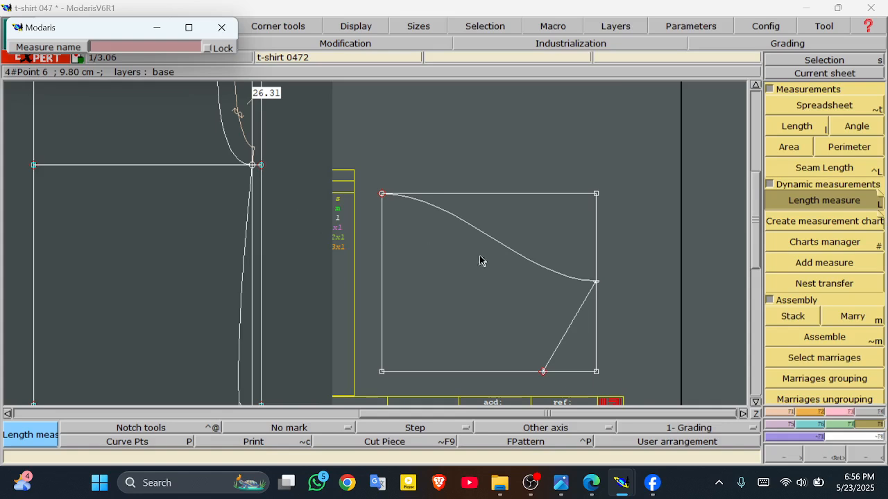
key("Return")
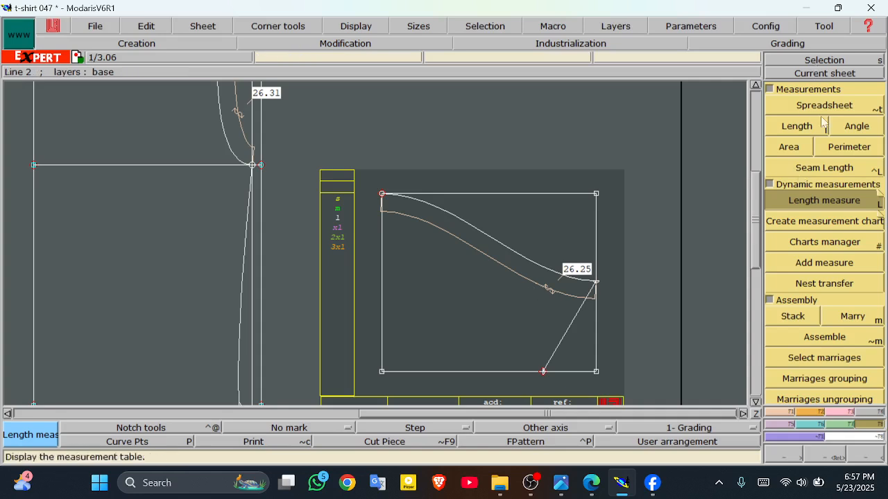
Step: Delete the 26.25 sleeve cap and 26.31 armhole measures, then fit all sheets into view
left_click(846, 412)
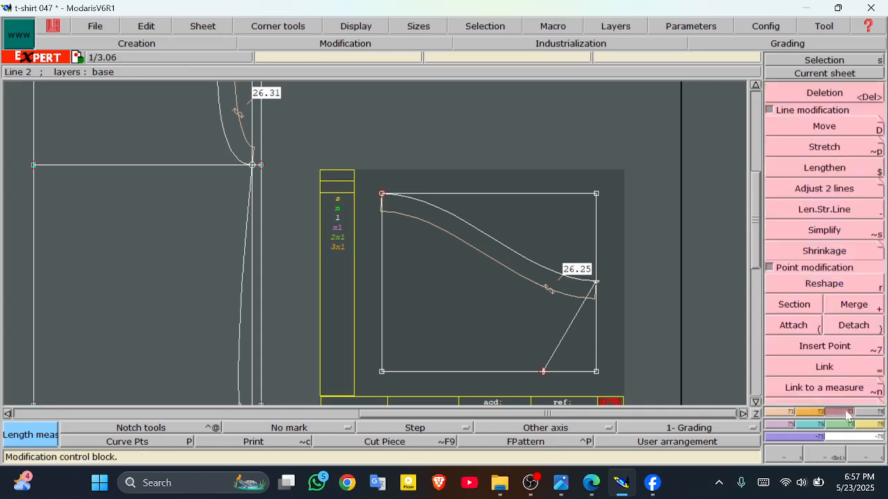
left_click(825, 93)
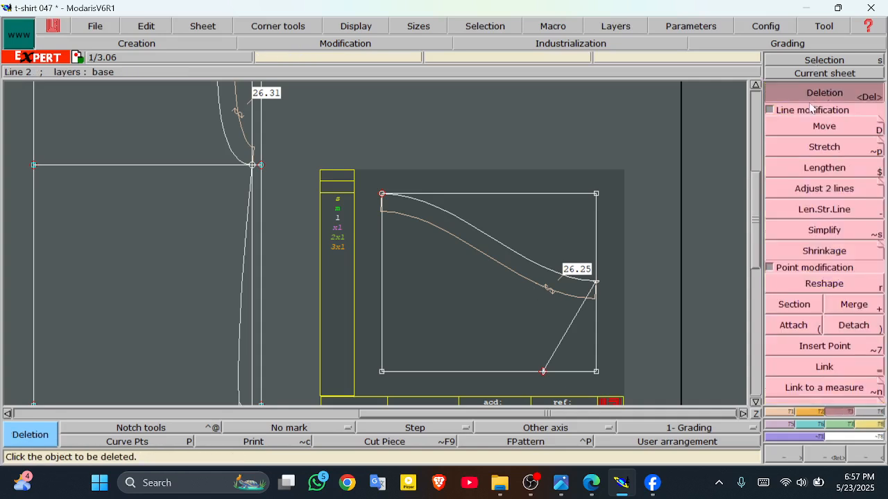
left_click(475, 253)
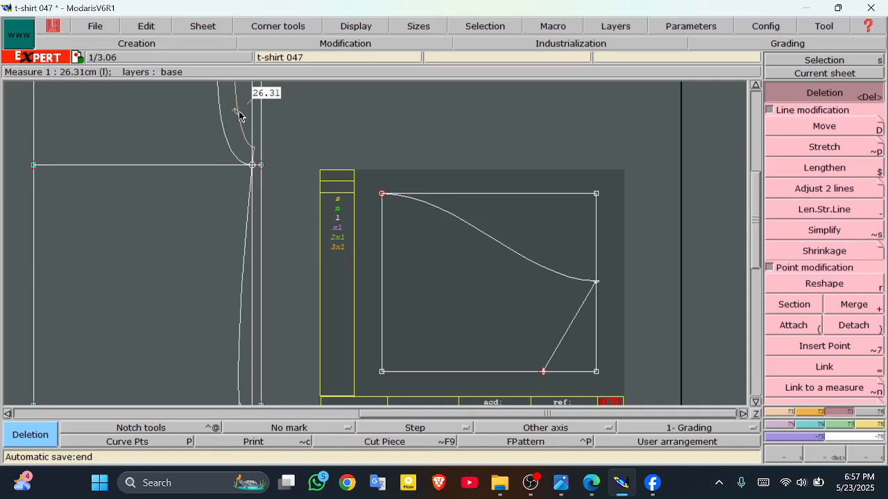
left_click(239, 116)
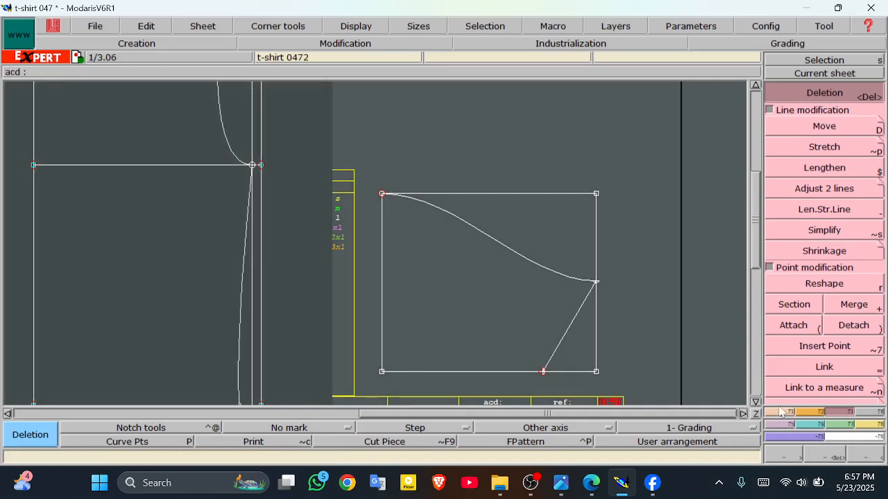
left_click(844, 62)
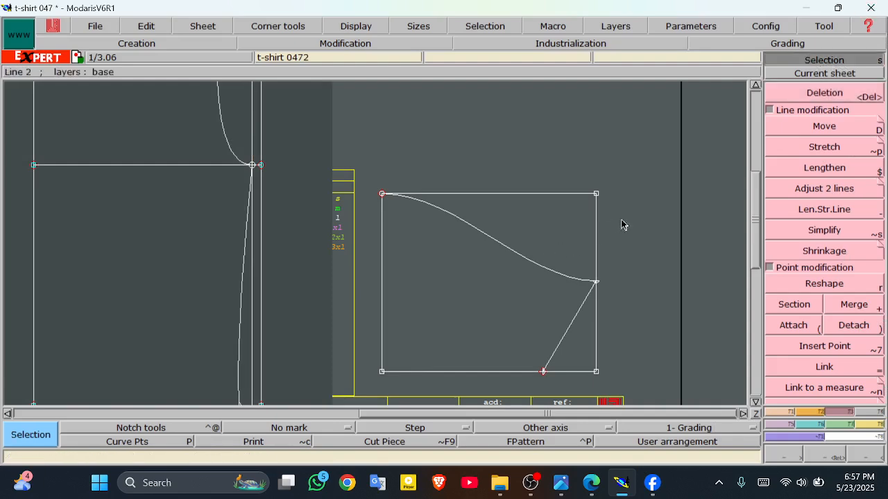
key("j")
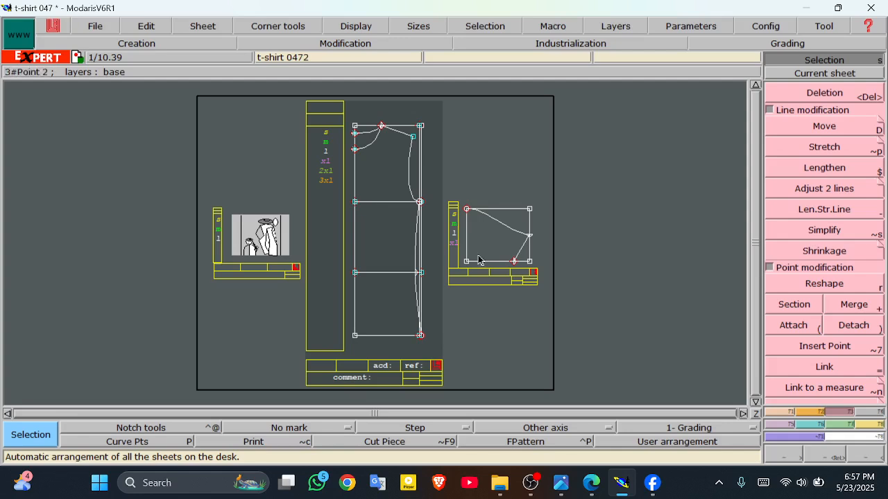
Step: Switch to the Industrialisation tools and activate Piece > Seam extraction
left_click(850, 428)
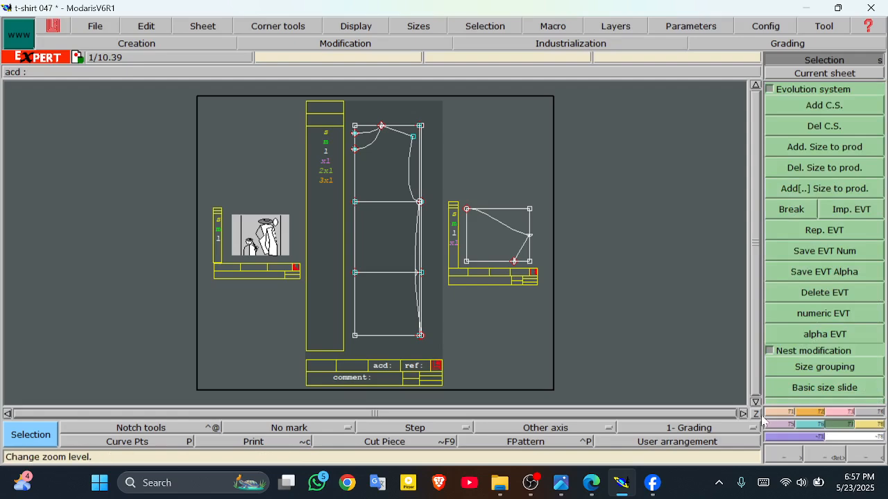
left_click(865, 413)
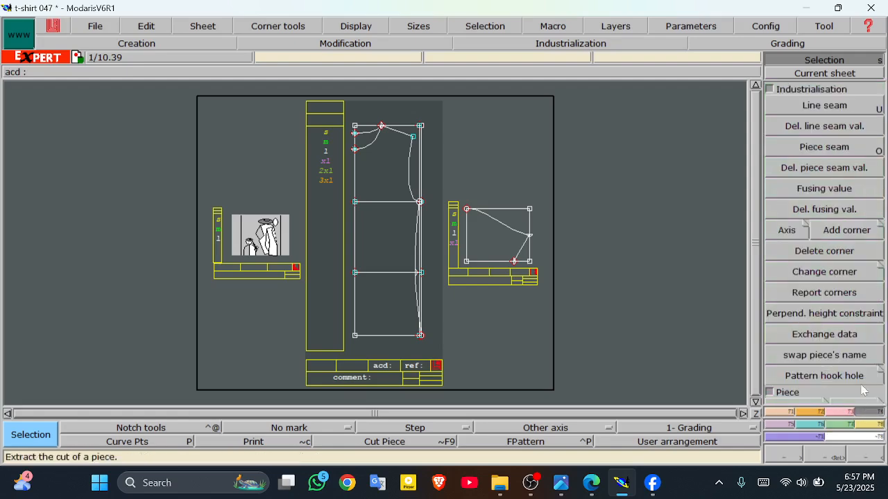
left_click(801, 93)
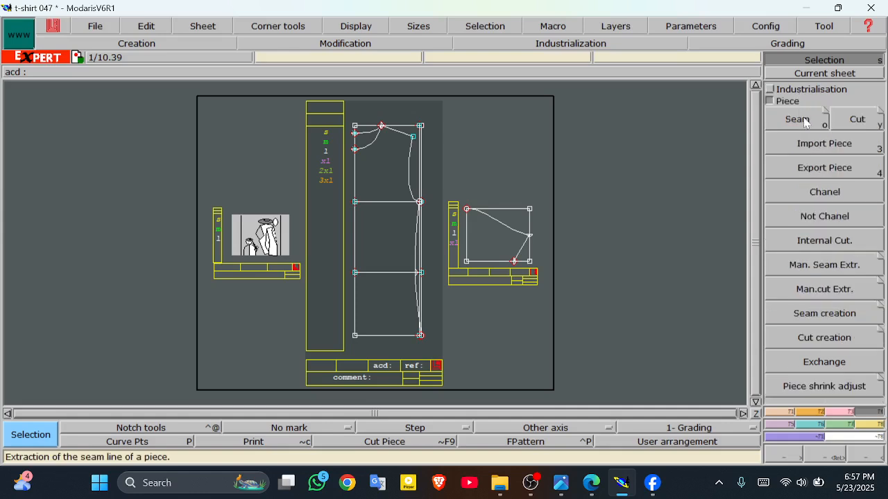
left_click(805, 122)
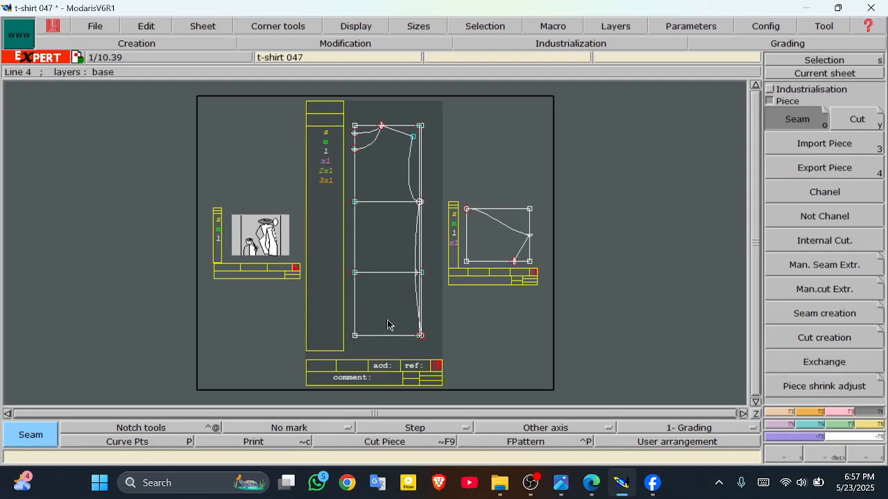
Step: Extract two body pieces from the front draft and the sleeve from its draft onto new sheets, then arrange the sheets
left_click_drag(388, 323, 373, 182)
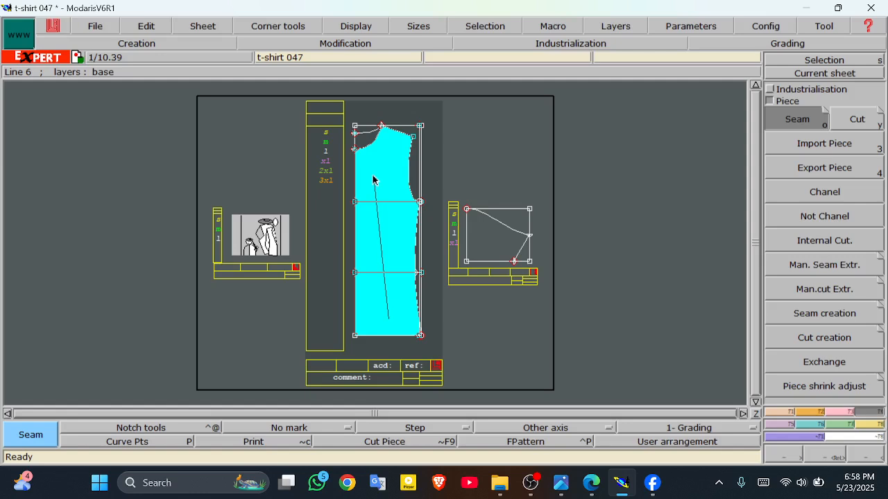
left_click_drag(374, 181, 373, 182)
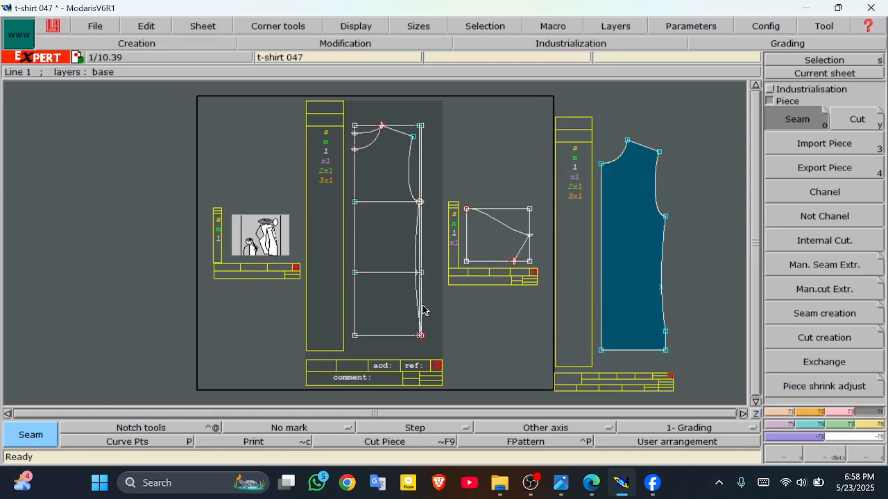
left_click_drag(402, 308, 368, 144)
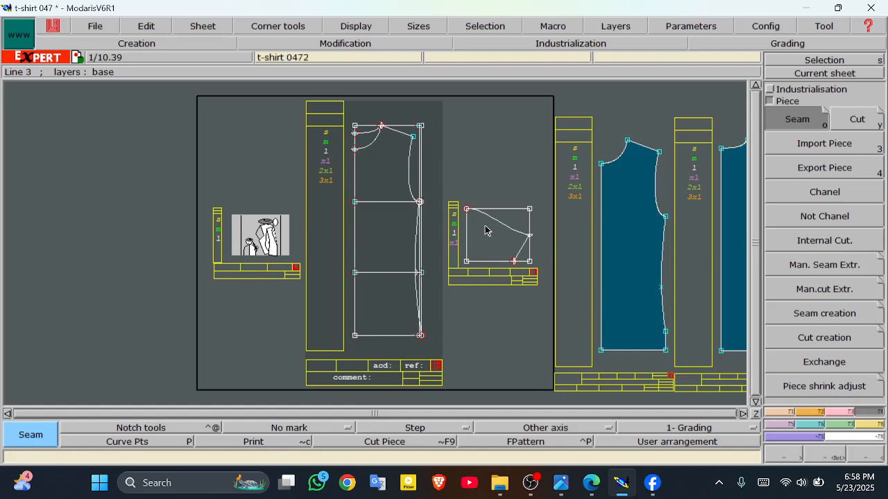
left_click_drag(485, 226, 493, 244)
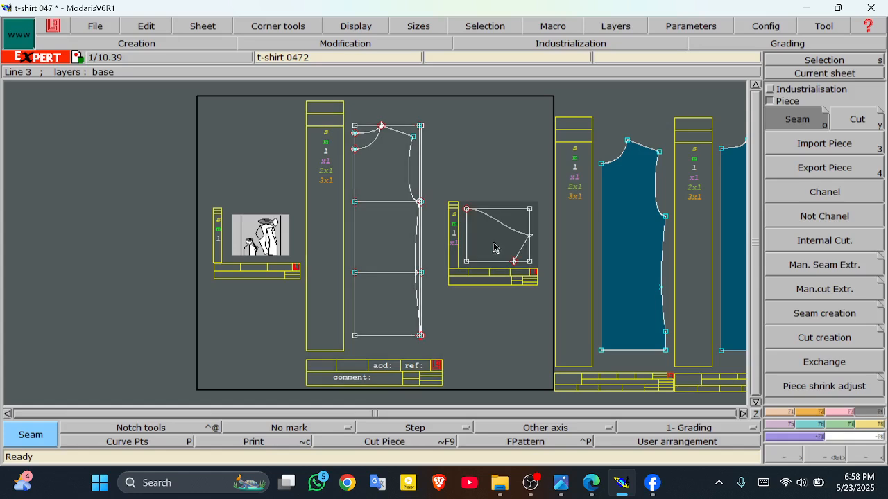
key("j")
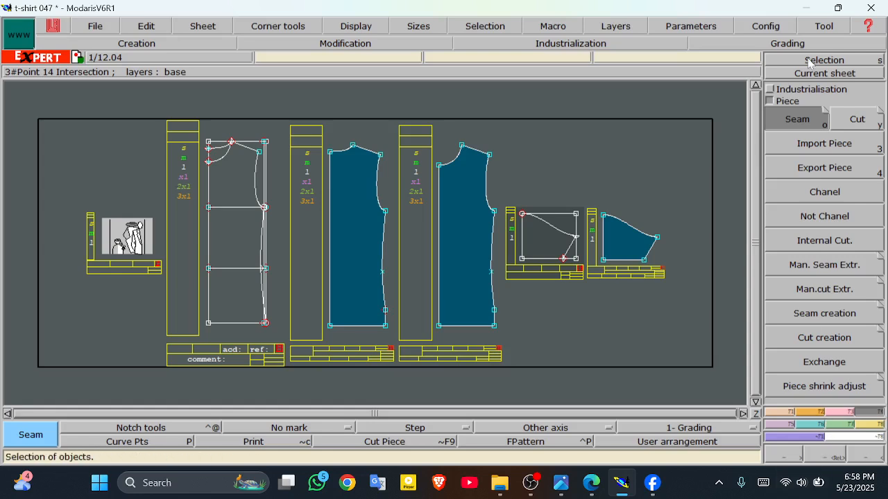
Step: Switch the right-hand tool panel to the Derived pieces and folds tools
left_click(784, 101)
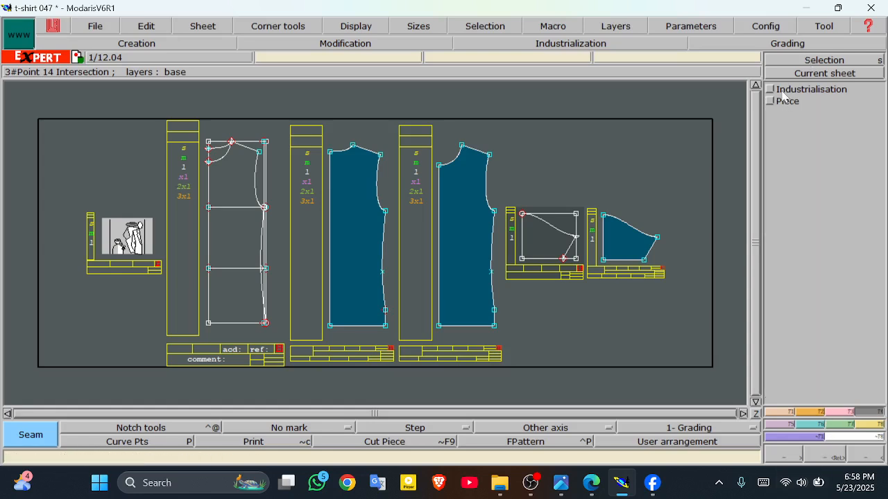
left_click(782, 94)
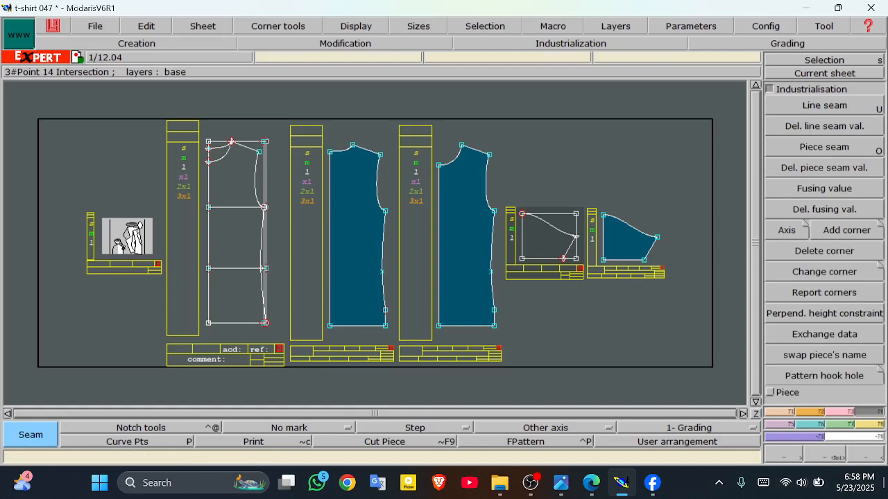
left_click(854, 426)
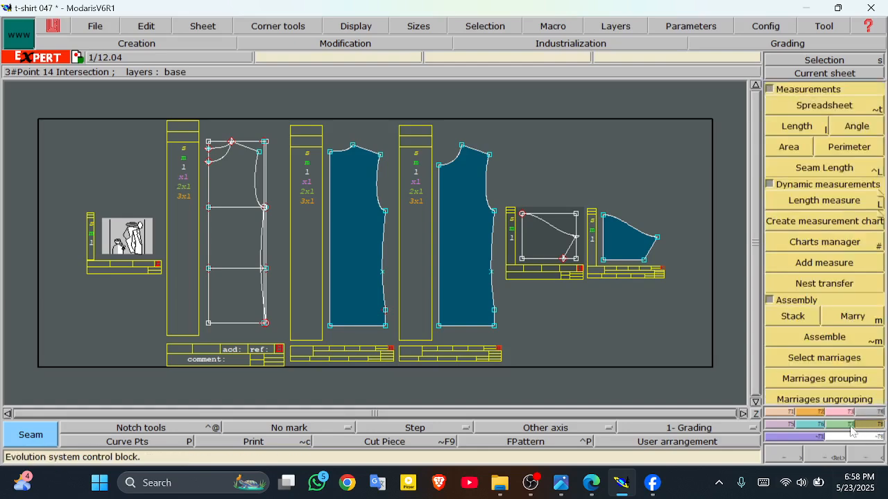
left_click(851, 426)
left_click(854, 427)
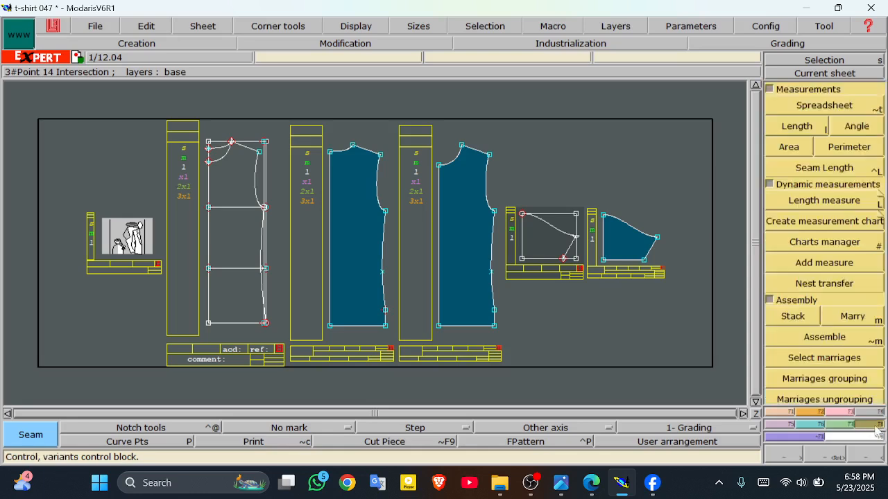
left_click(791, 425)
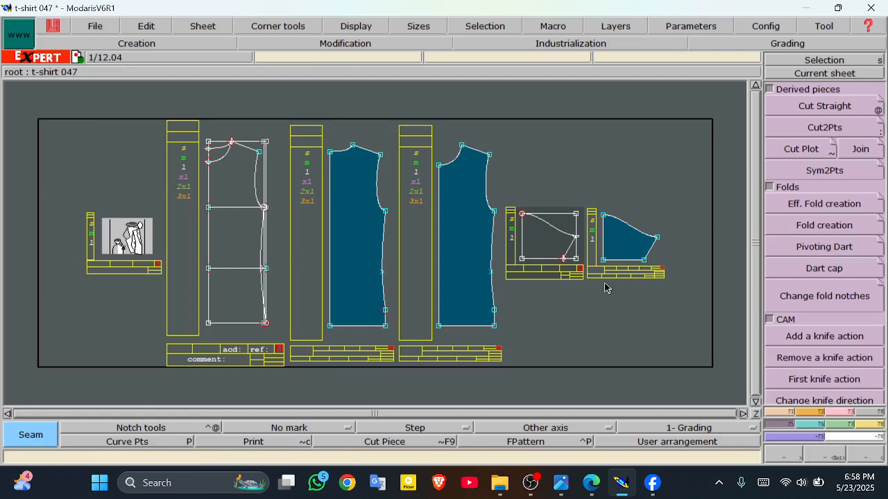
Step: Mirror both half bodies and the half sleeve with Sym2Pts along their fold edges, rearranging sheets after each
left_click(815, 178)
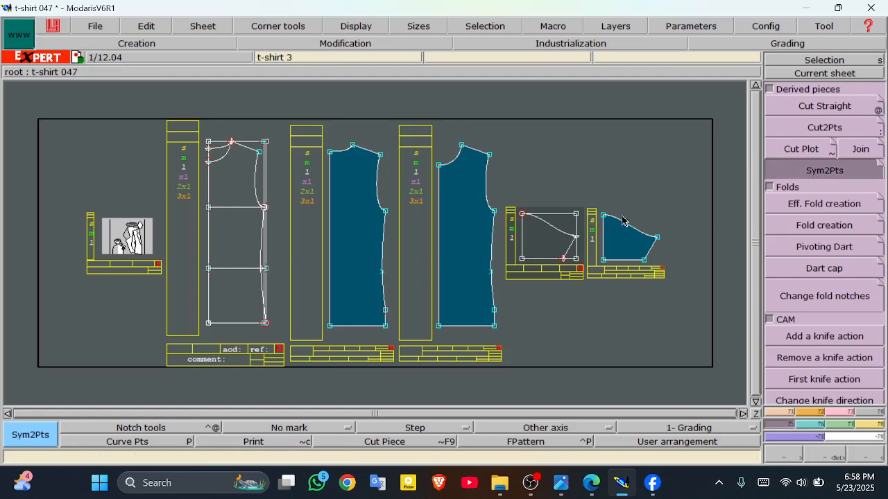
left_click(330, 152)
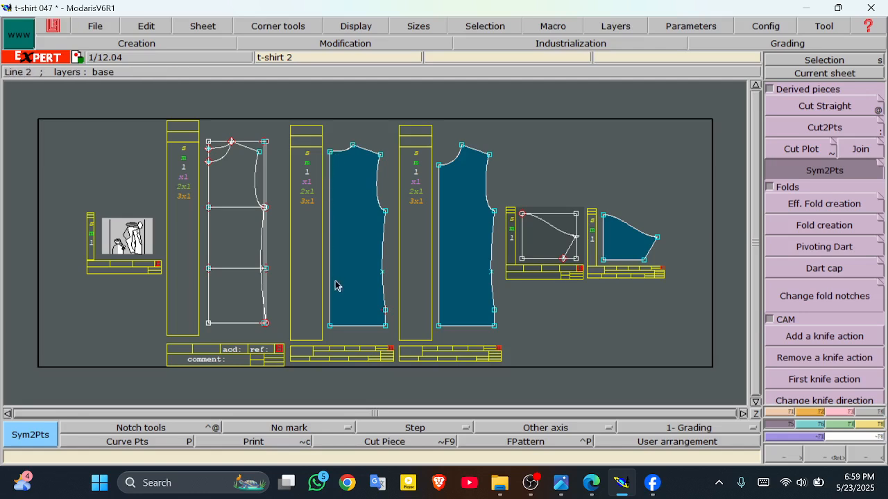
left_click(330, 330)
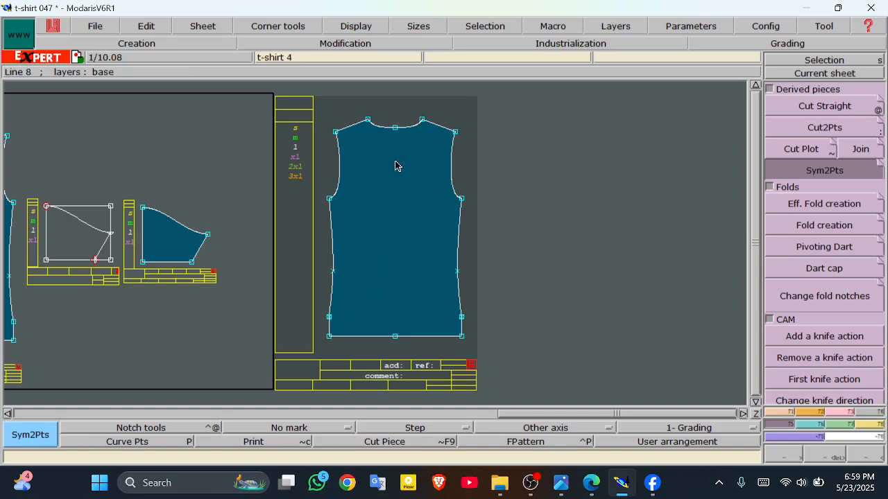
key("j")
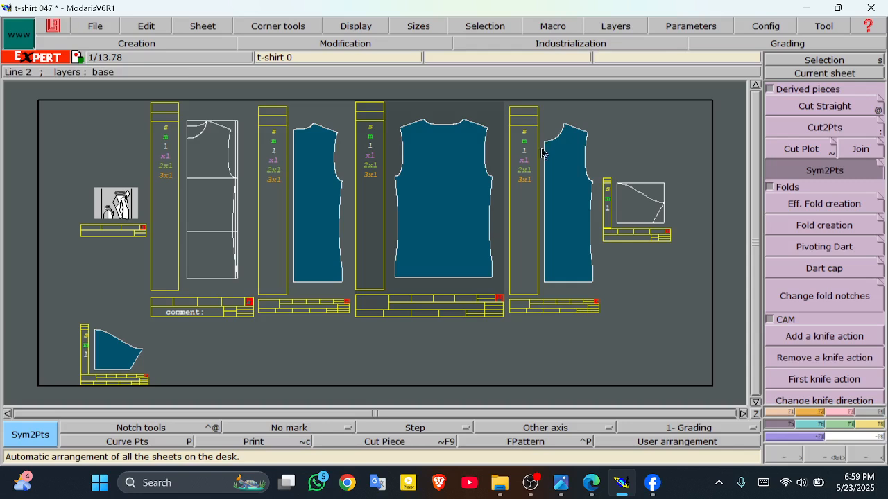
left_click(543, 281)
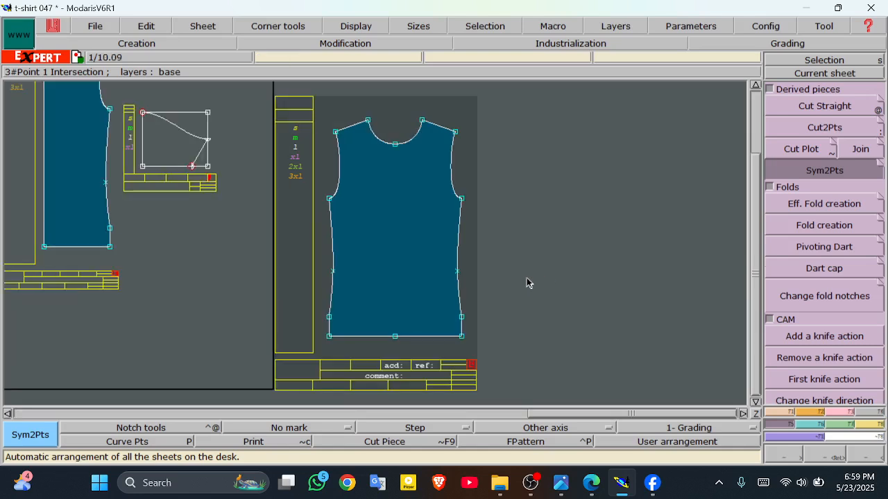
key("j")
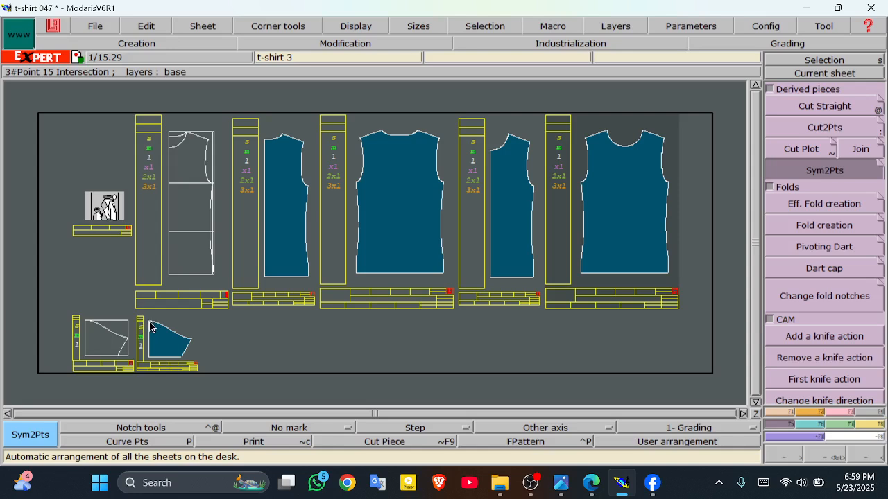
left_click(149, 357)
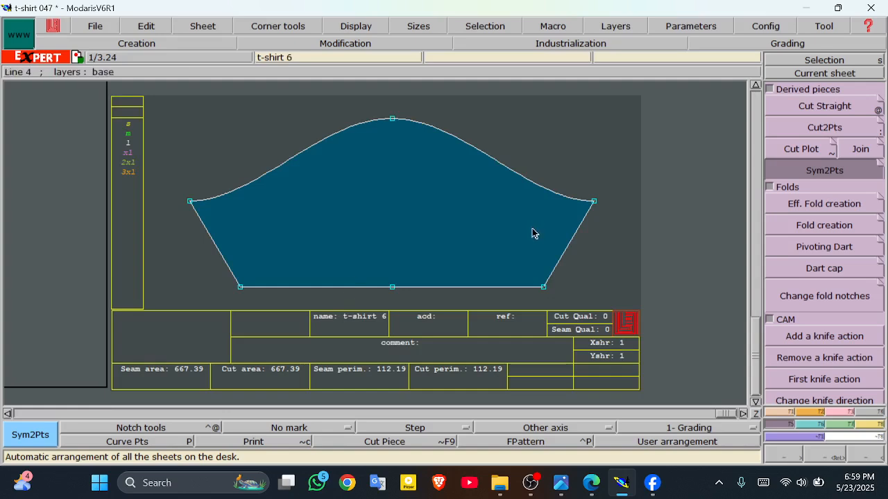
key("j")
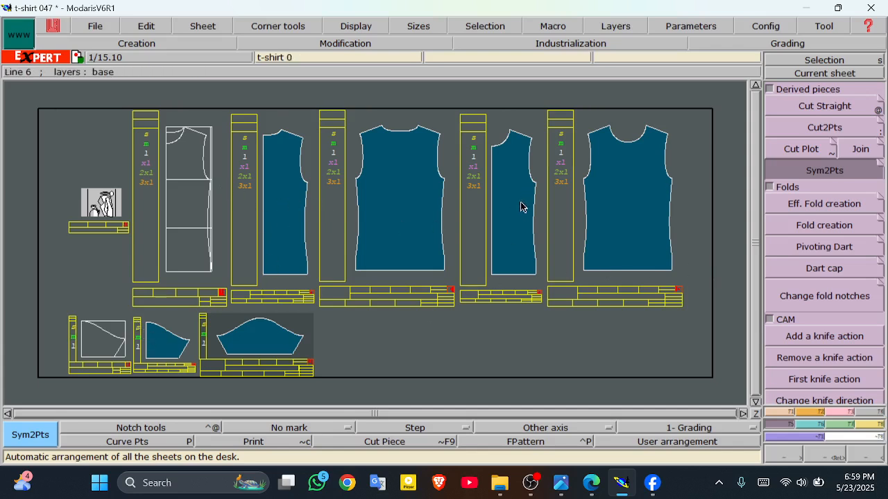
Step: Delete the duplicate t-shirt 2 body, the narrow body copy and the duplicate sleeve, then rearrange sheets
left_click(202, 26)
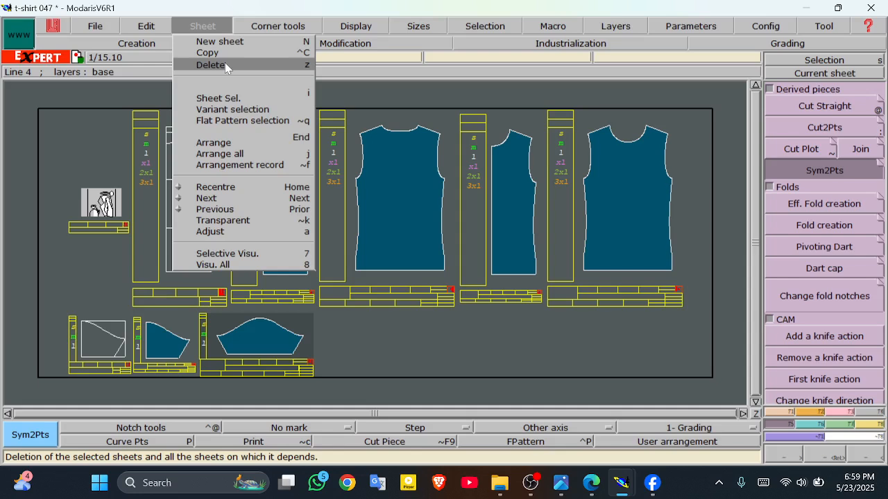
left_click(222, 64)
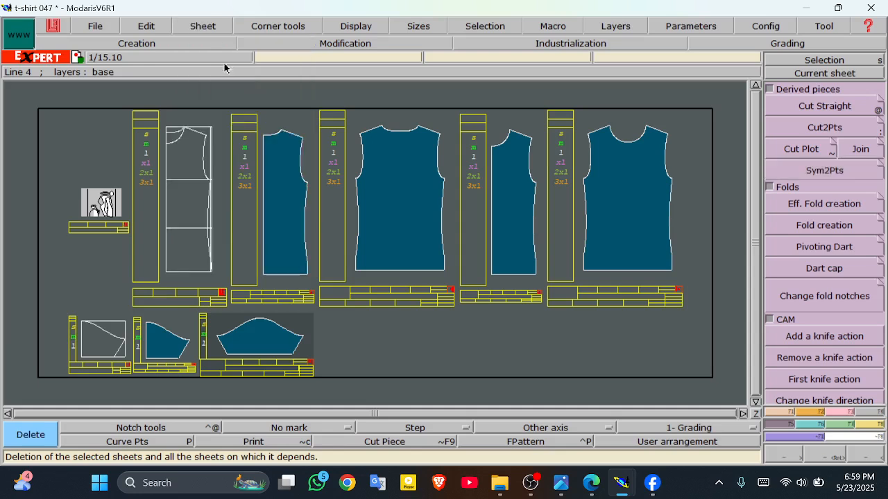
left_click(280, 184)
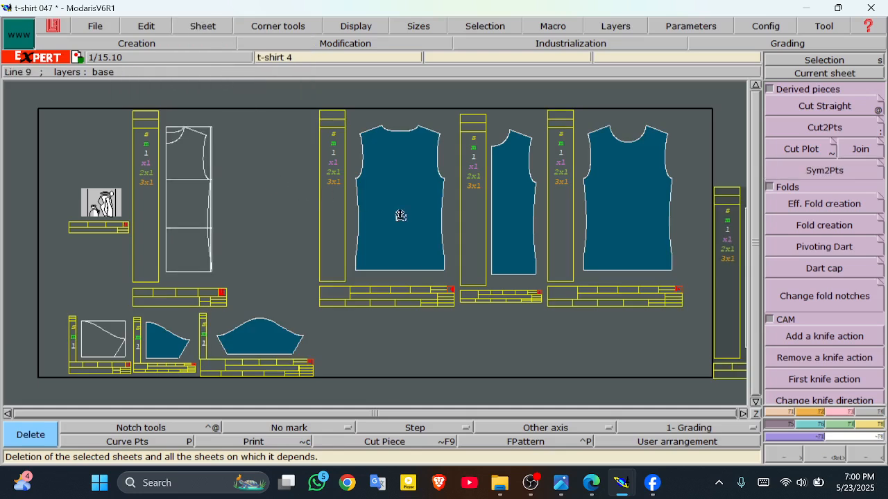
left_click(514, 221)
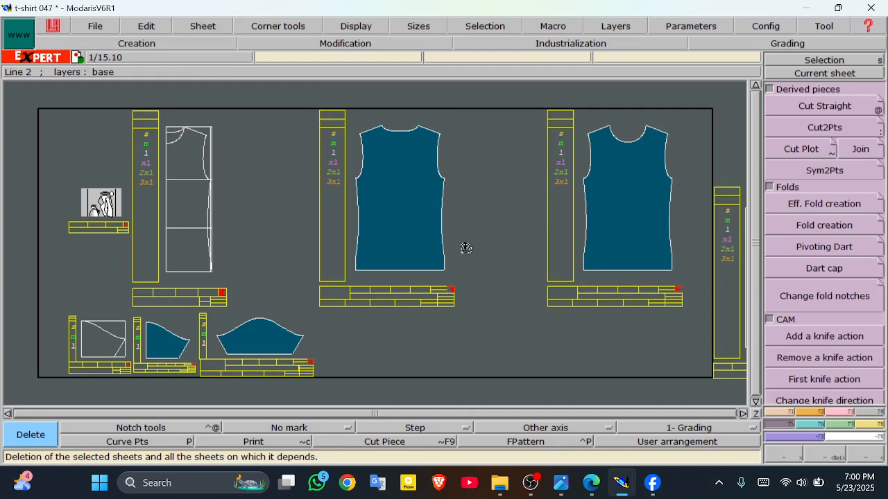
left_click(161, 346)
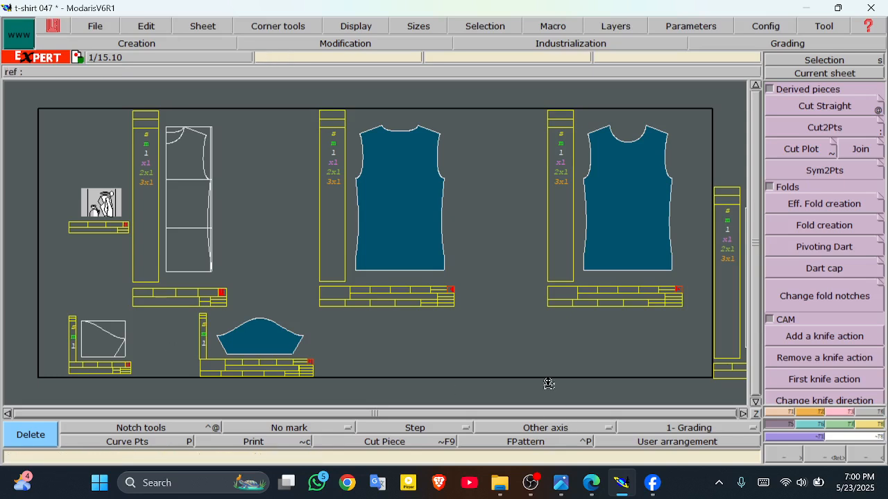
key("8")
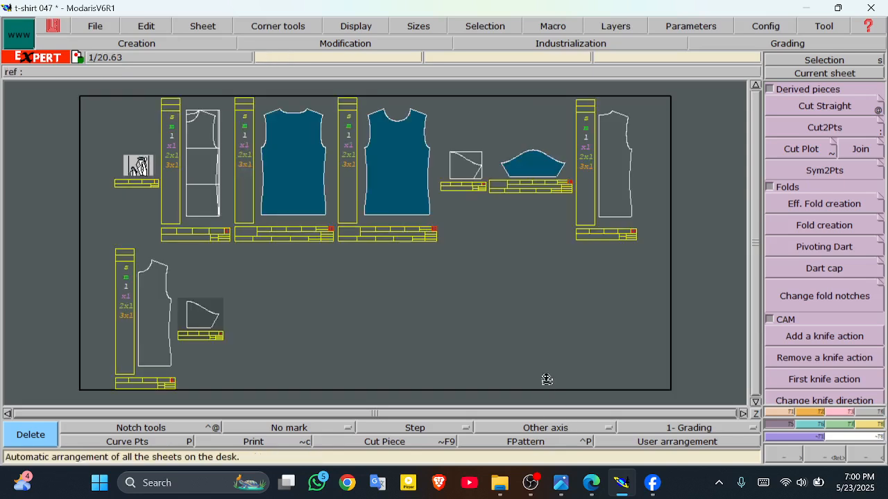
Step: Delete the right outline body, the lower-left front outline and a small leftover piece, then re-lay all sheets
left_click(611, 196)
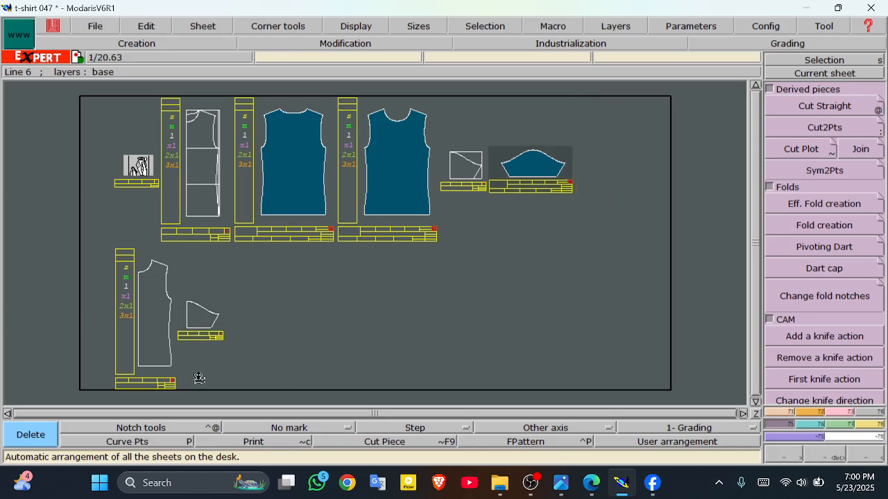
left_click(166, 330)
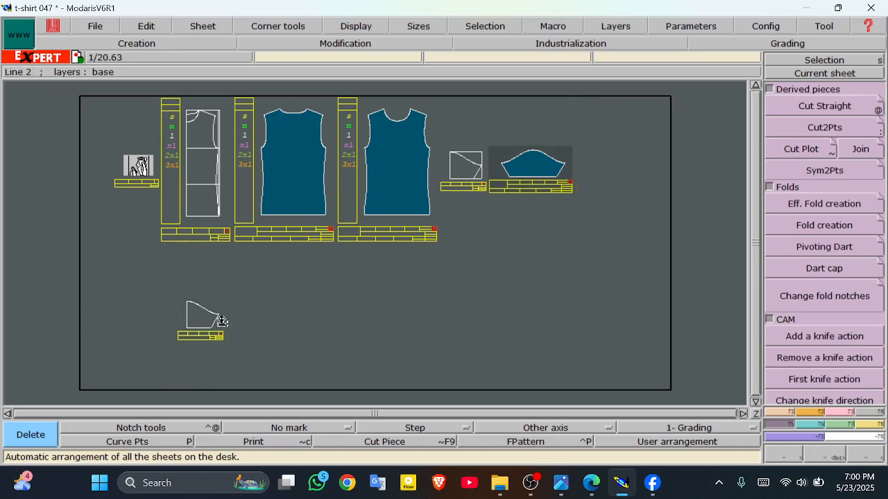
left_click(207, 320)
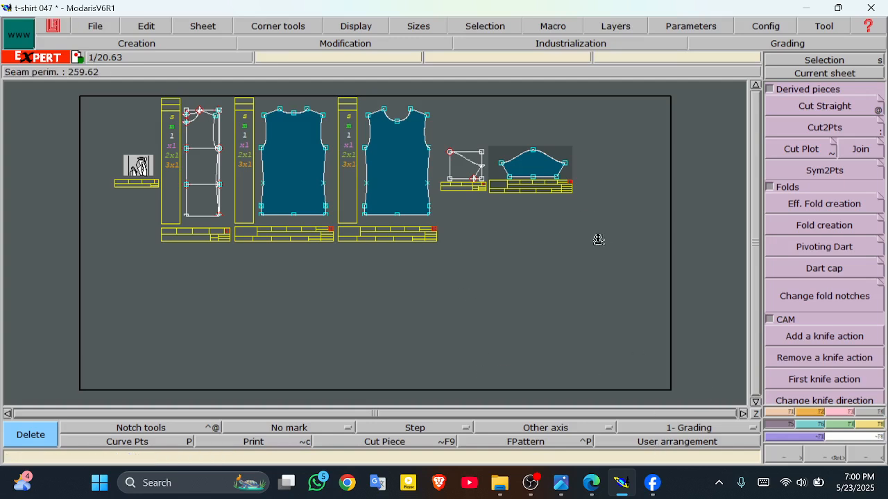
left_click(217, 28)
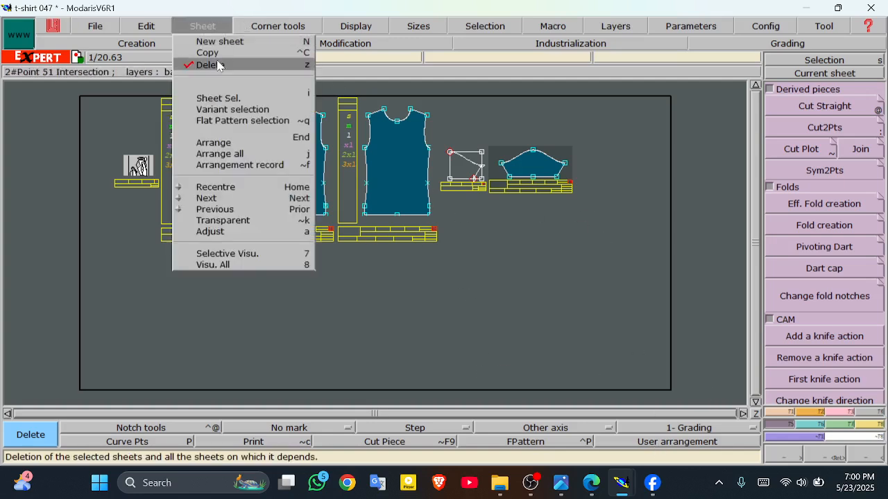
left_click(198, 63)
left_click(208, 25)
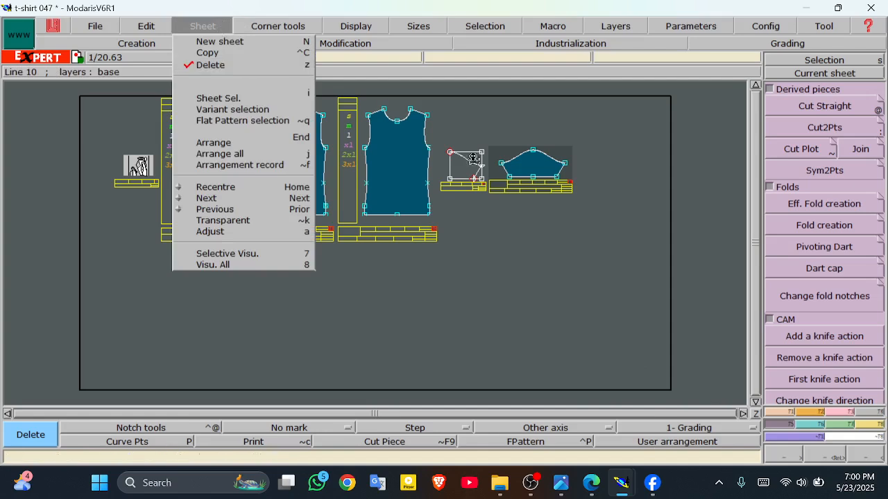
left_click(675, 322)
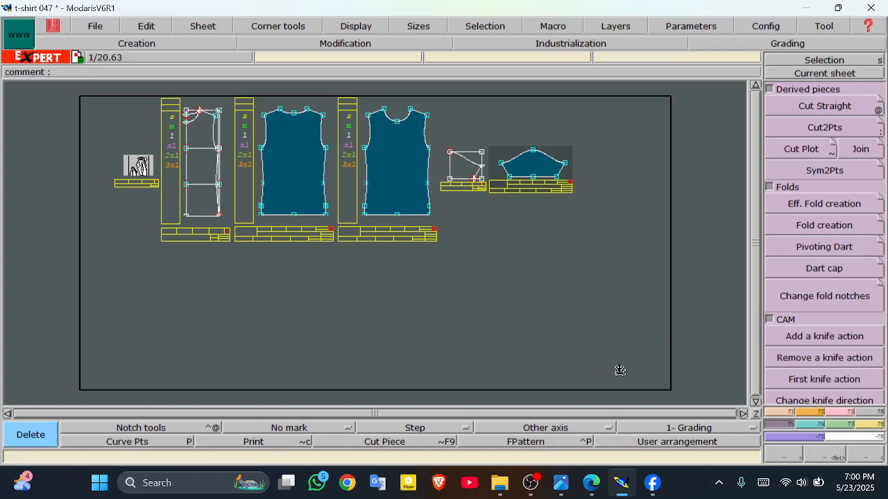
key("j")
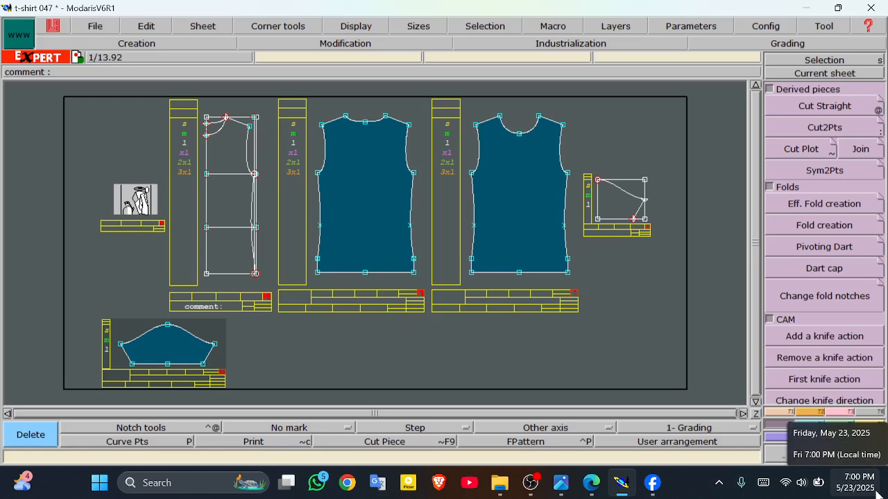
Step: Return to the Selection tool
left_click(824, 60)
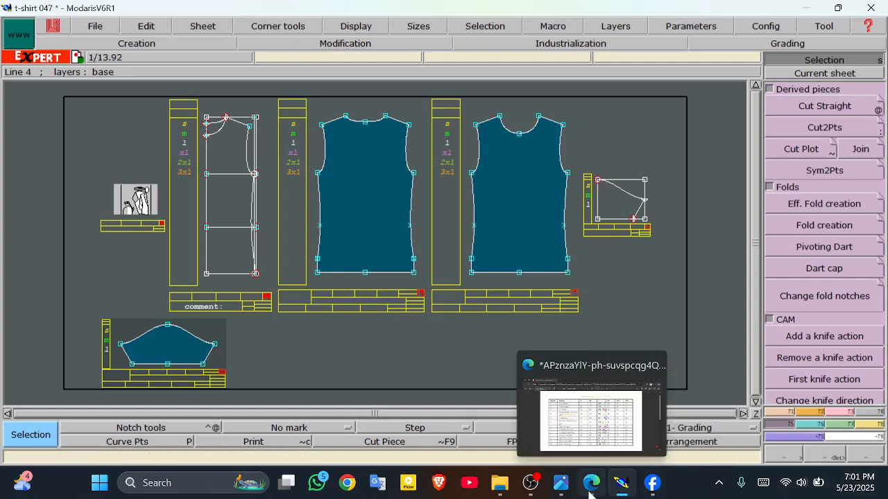
left_click(531, 490)
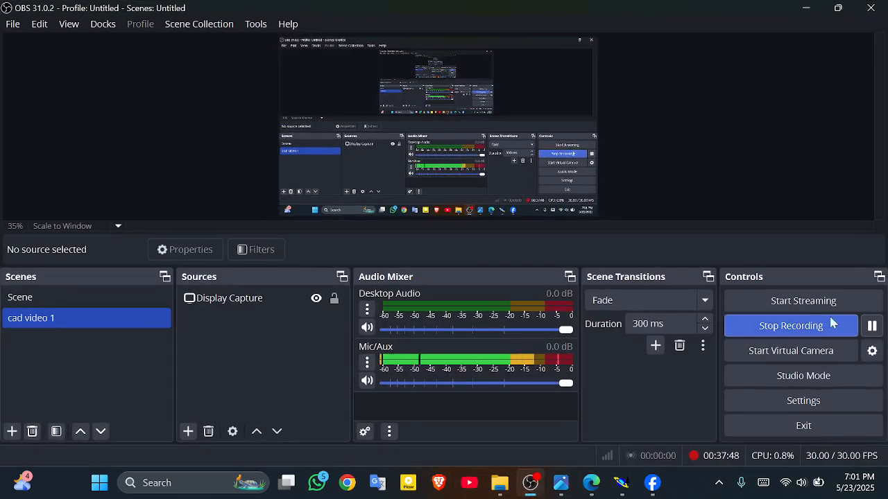
left_click(805, 10)
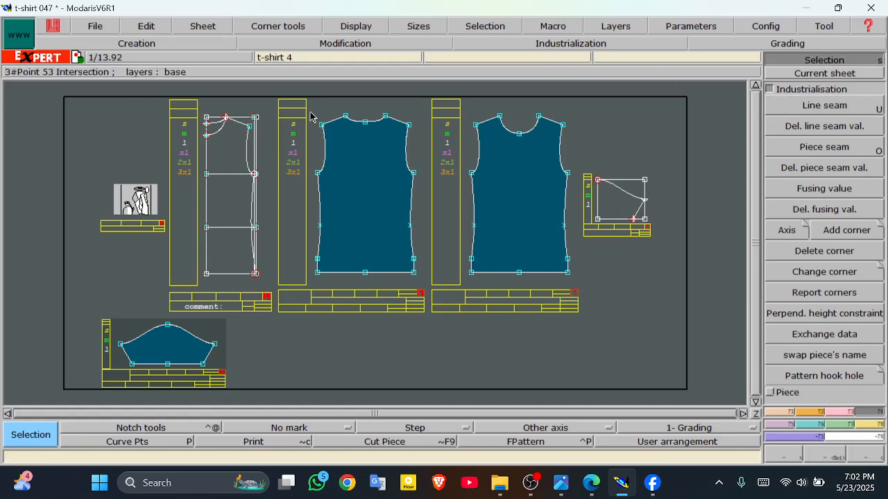
Step: Give the left blue t-shirt 4 body piece a 1.00 cm line seam at beginning and end, then zoom in
left_click_drag(303, 109, 425, 290)
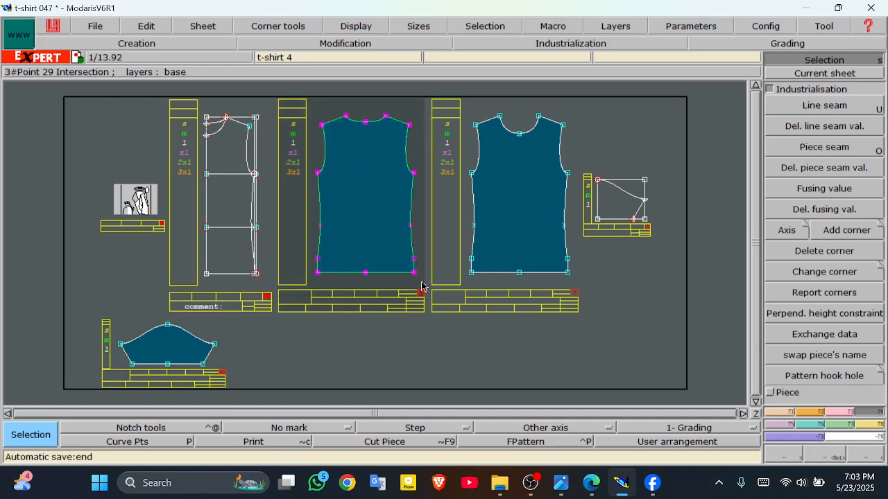
left_click(822, 107)
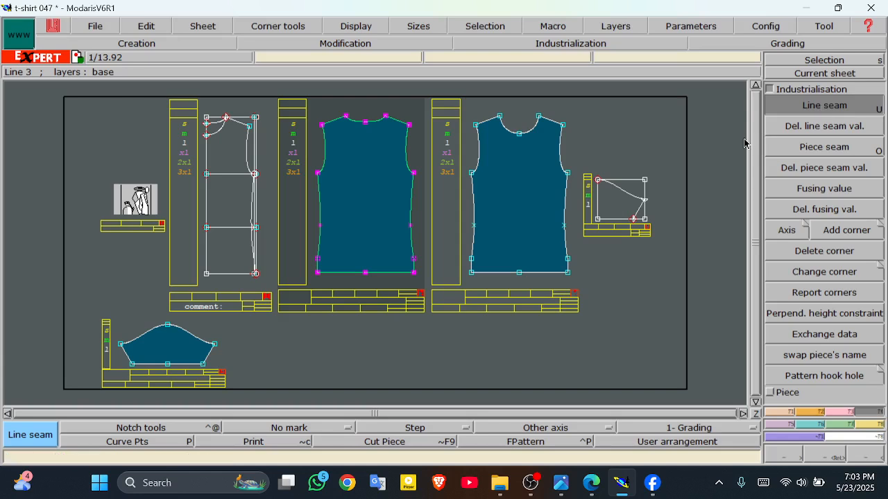
left_click(345, 278)
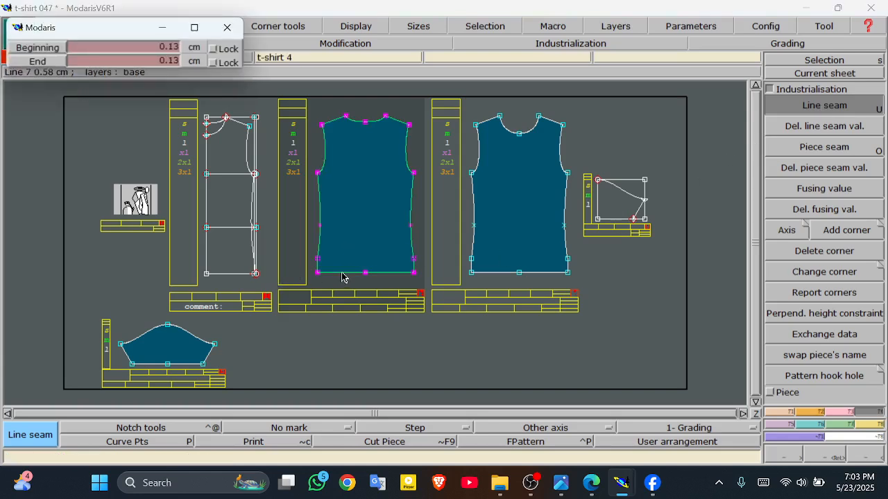
left_click(136, 47)
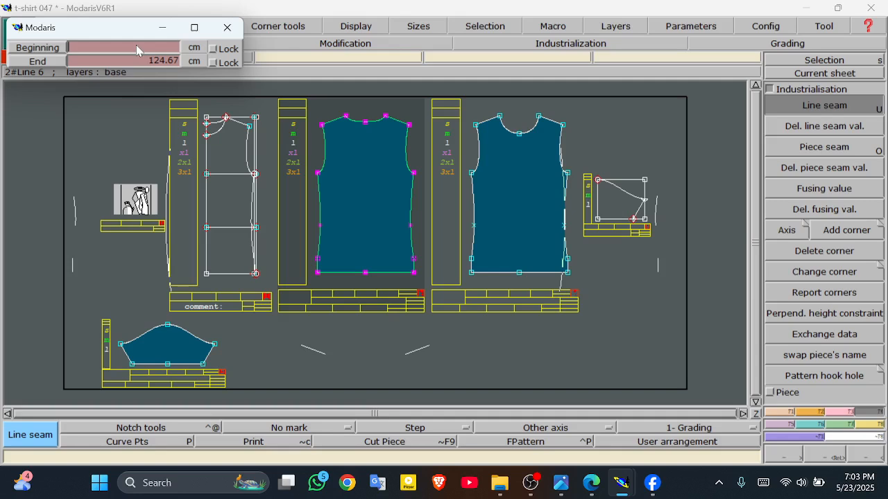
key("Return")
type("1")
key("Return")
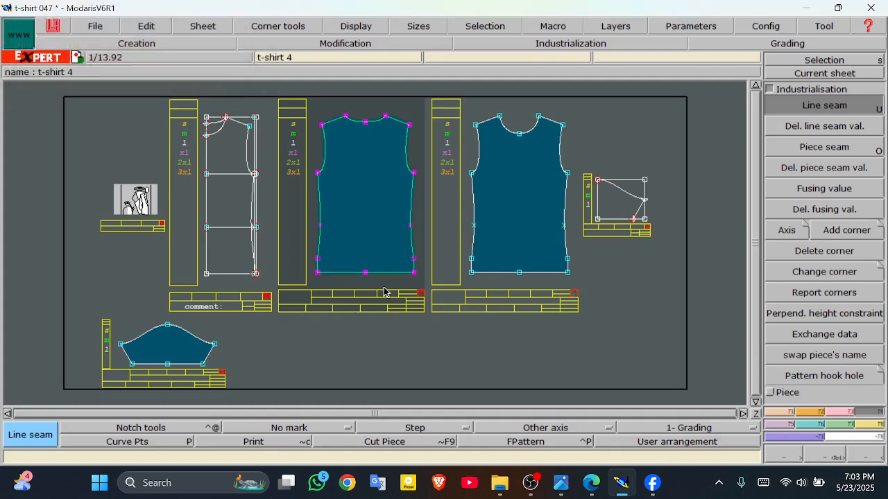
left_click(828, 454)
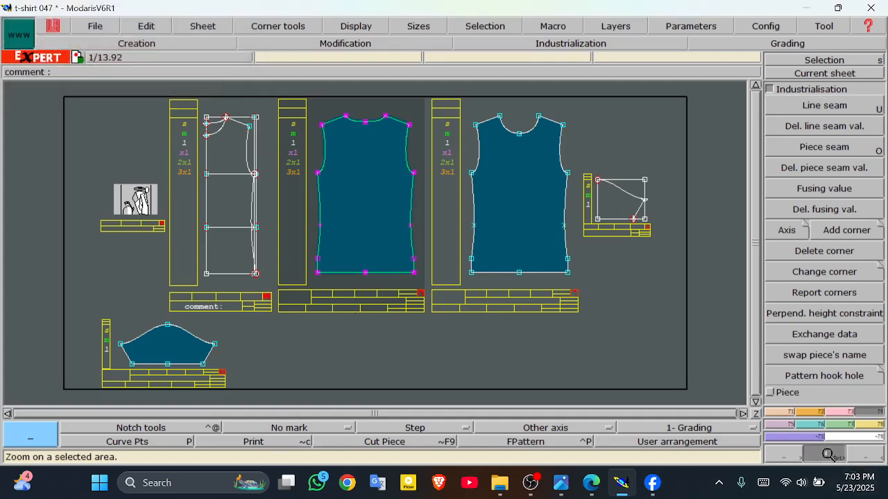
left_click_drag(310, 107, 423, 276)
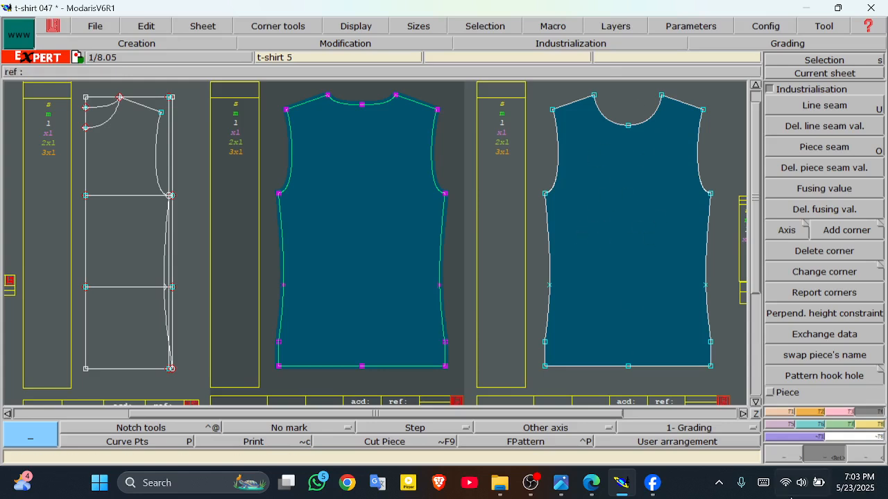
Step: Apply a 1.00 cm Line seam at beginning and end to the scoop-neck t-shirt 5 piece
left_click(821, 61)
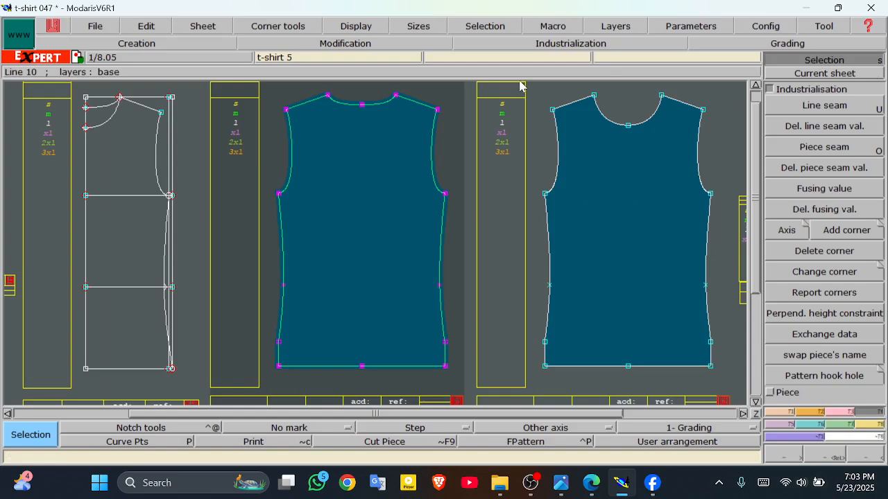
left_click_drag(525, 84, 739, 386)
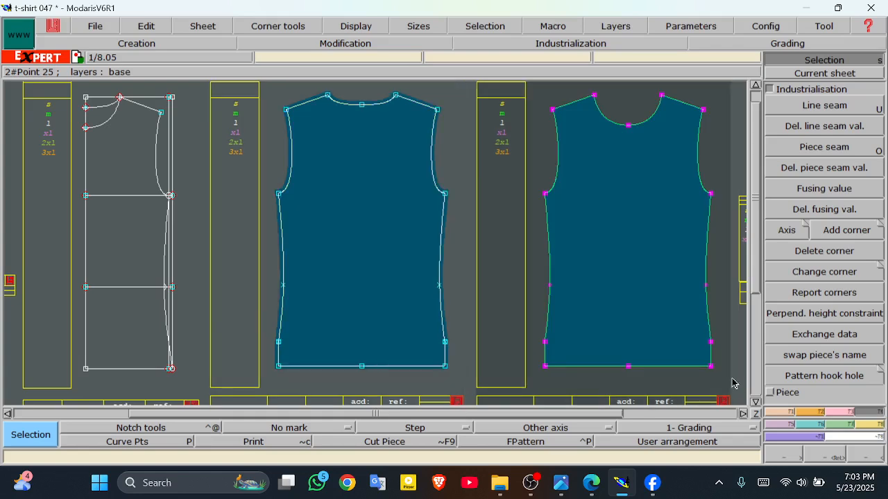
left_click(821, 107)
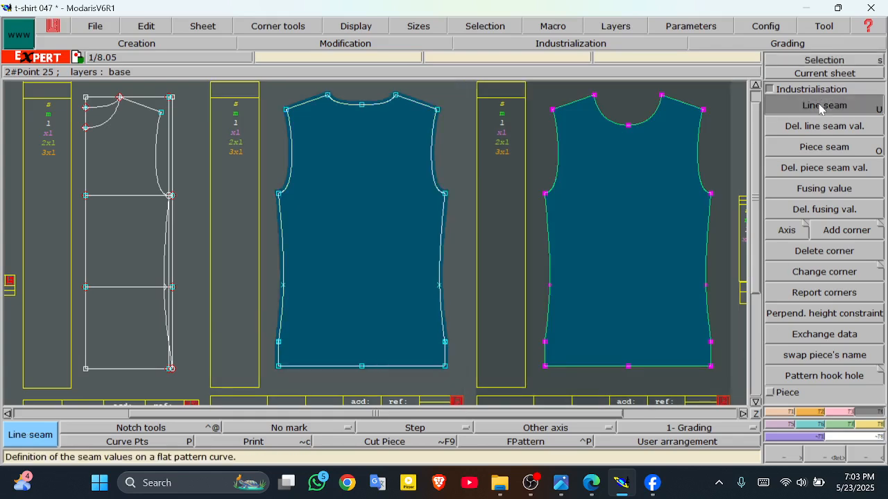
left_click(593, 372)
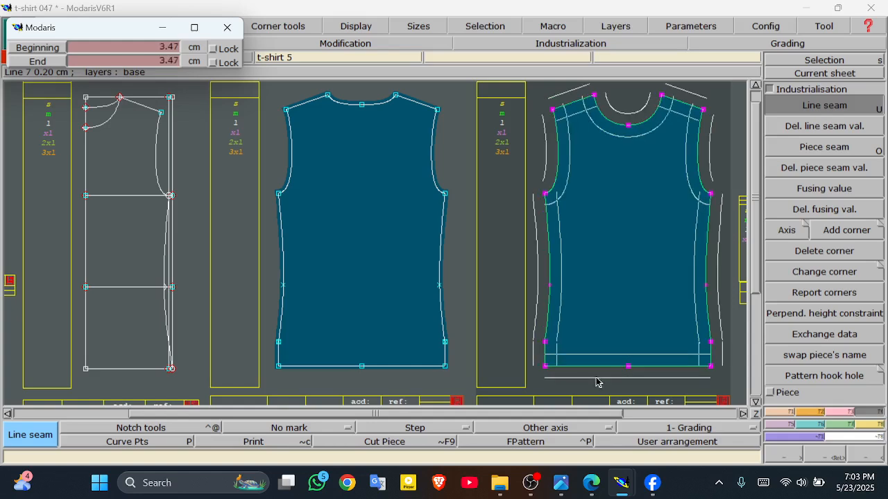
left_click(115, 47)
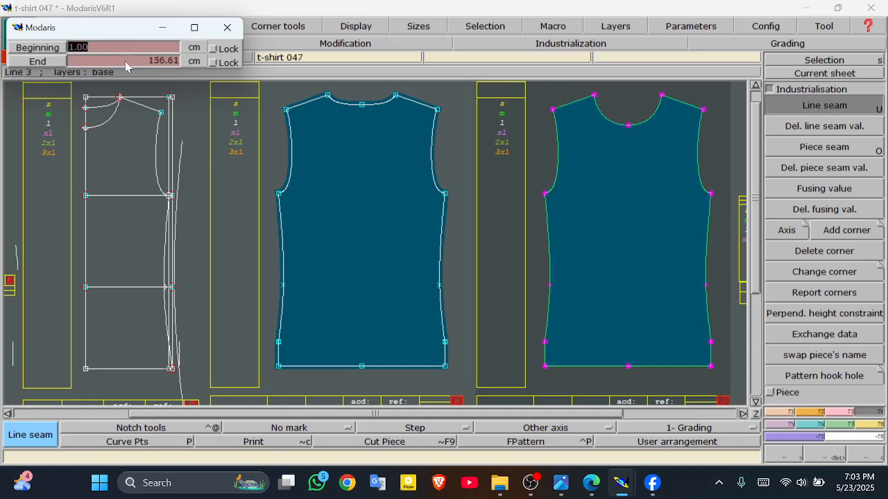
left_click(125, 61)
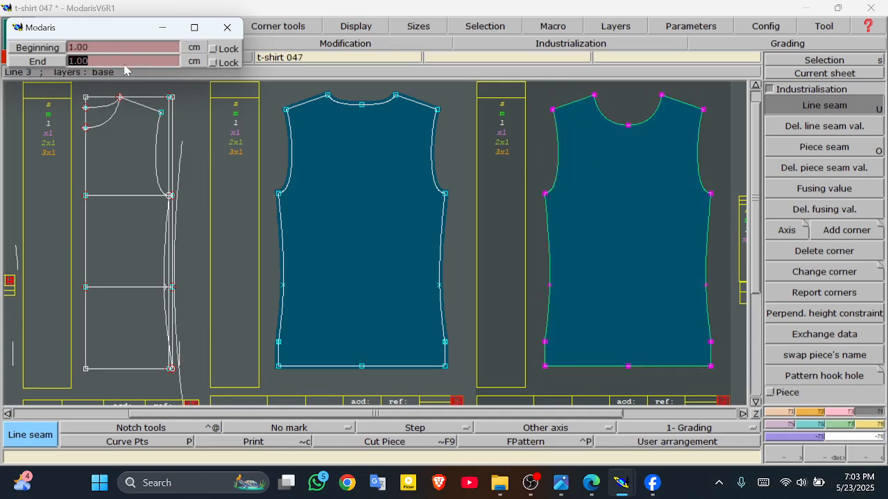
key("Return")
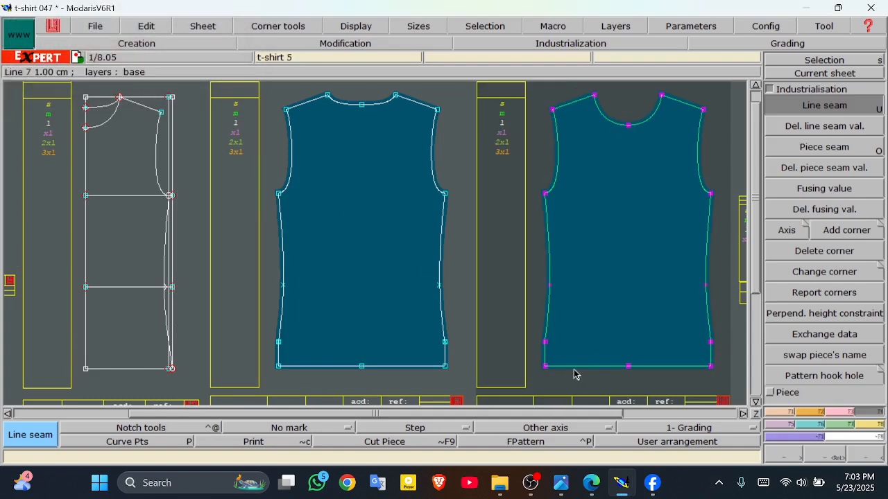
Step: Set 1.00 cm seams at both ends of the t-shirt 6 sleeve's bottom line, then auto-arrange sheets
left_click(755, 402)
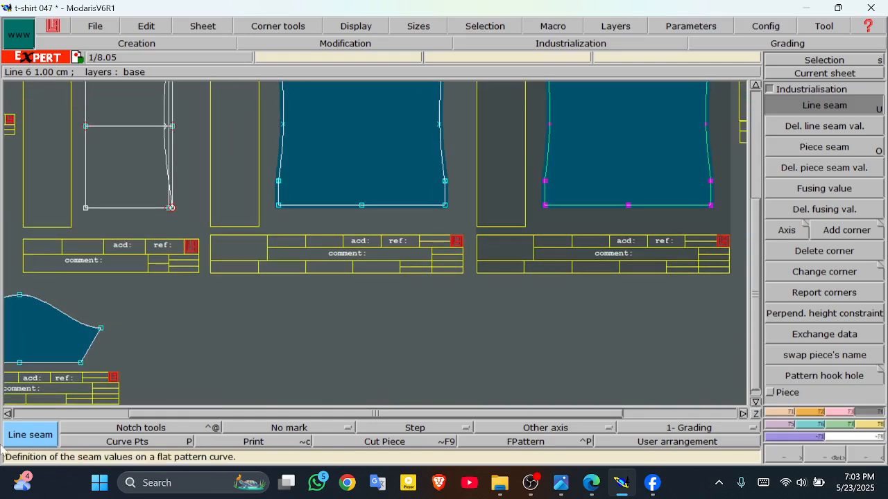
left_click(7, 415)
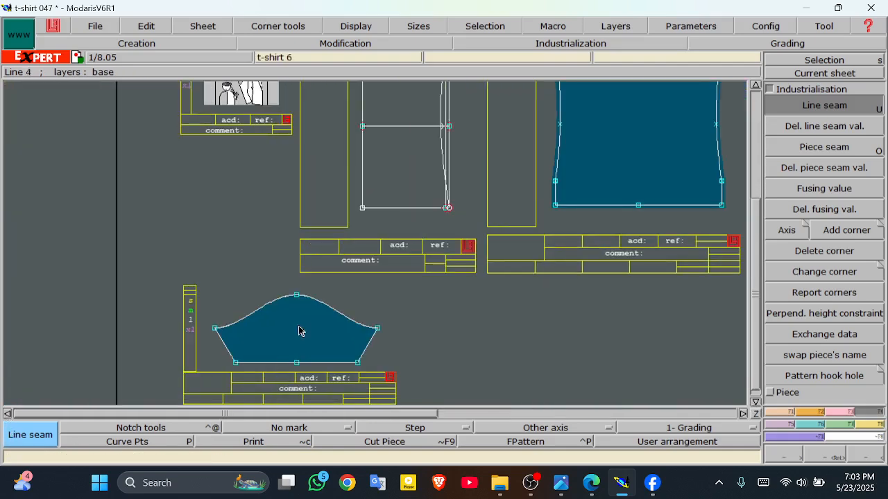
key("s")
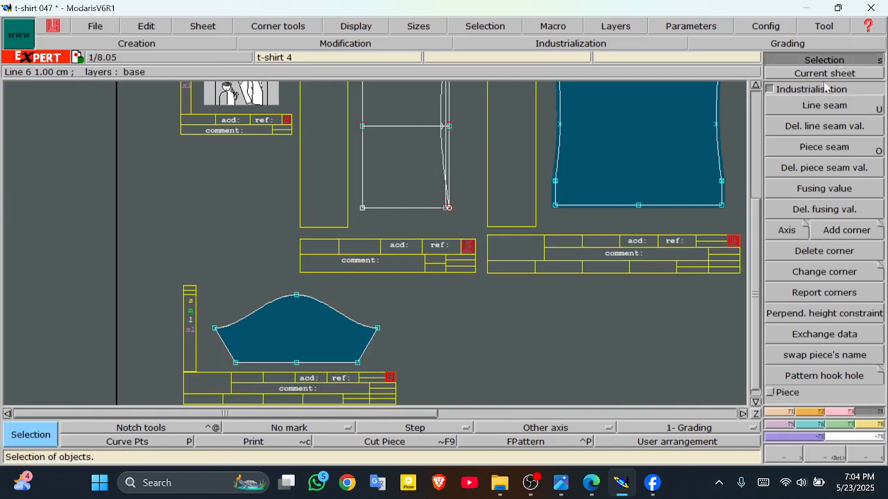
left_click_drag(190, 290, 407, 375)
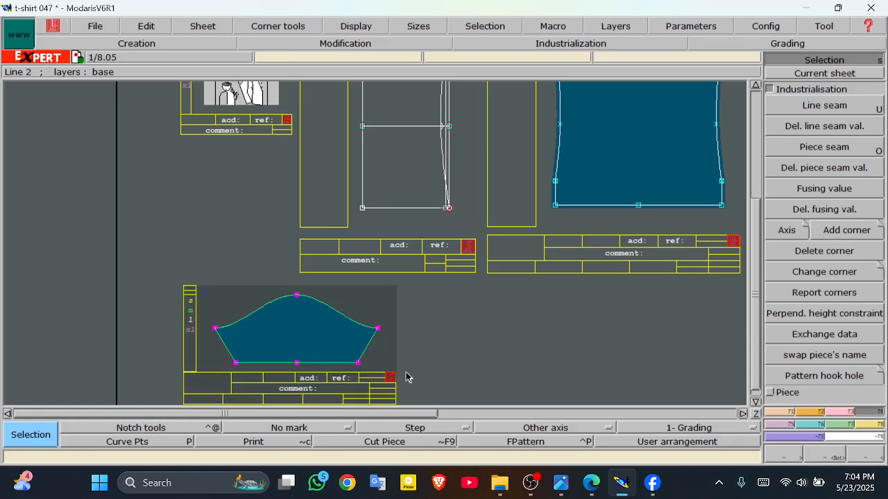
left_click(824, 105)
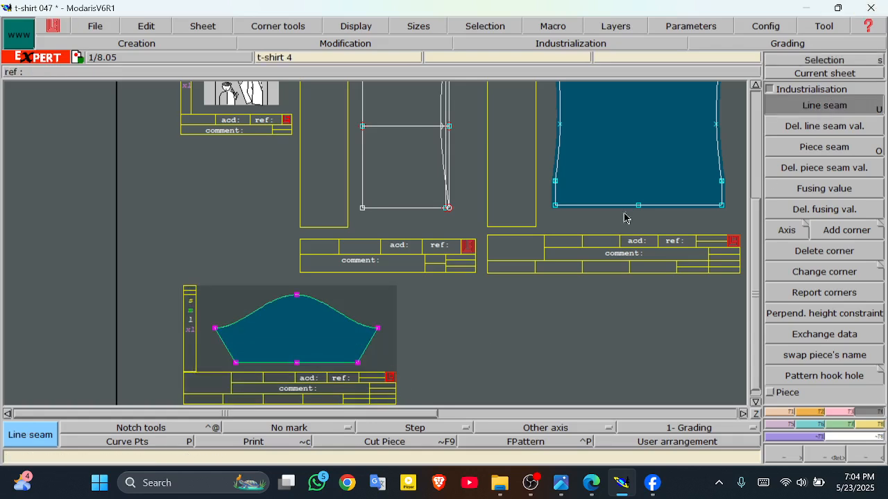
left_click(311, 367)
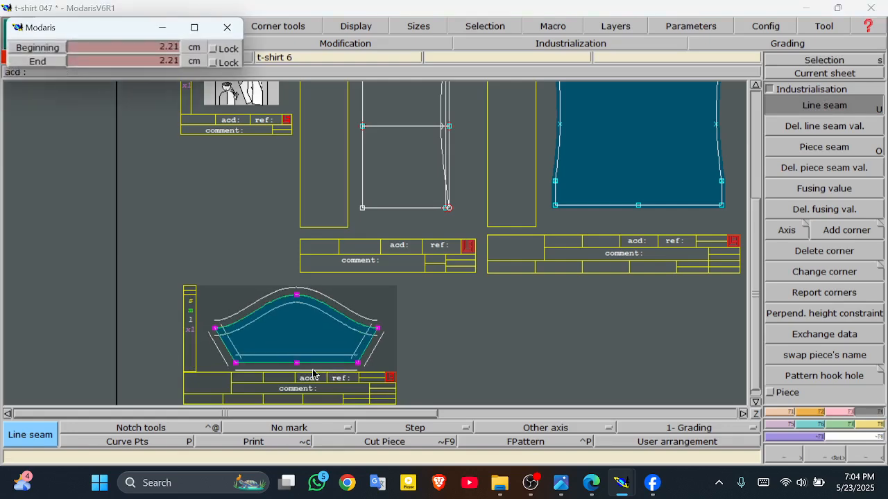
left_click(112, 49)
left_click(116, 61)
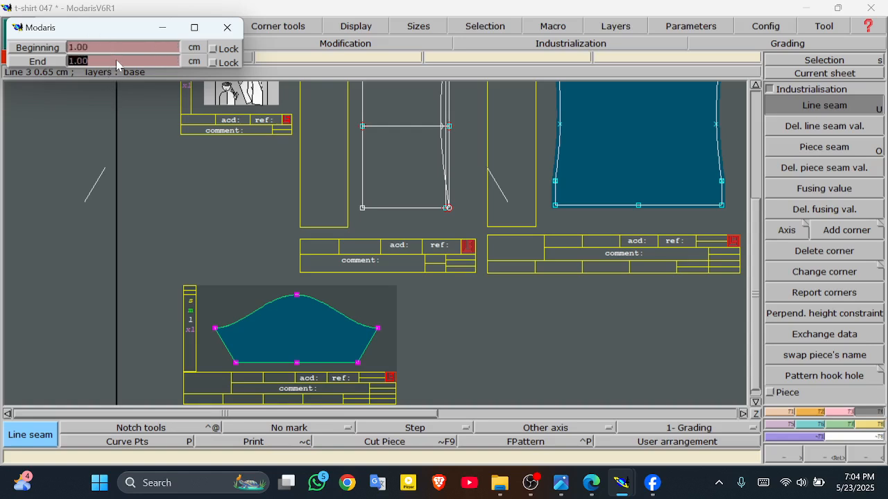
key("Return")
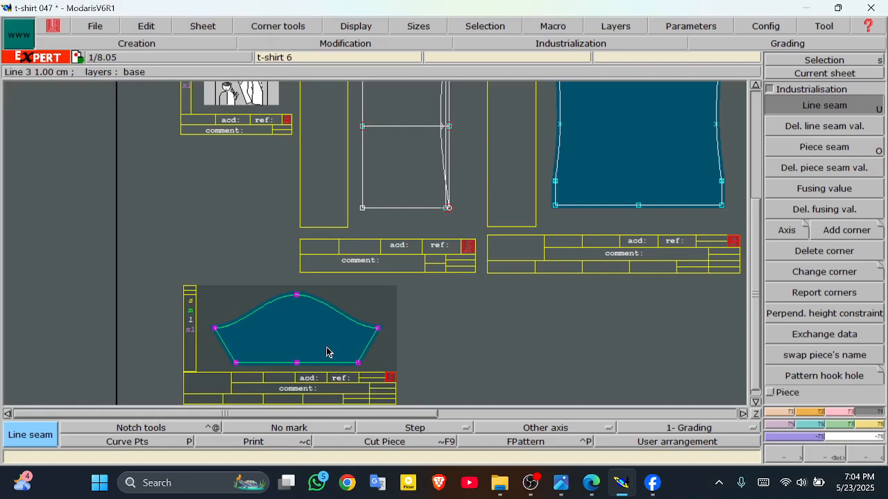
key("j")
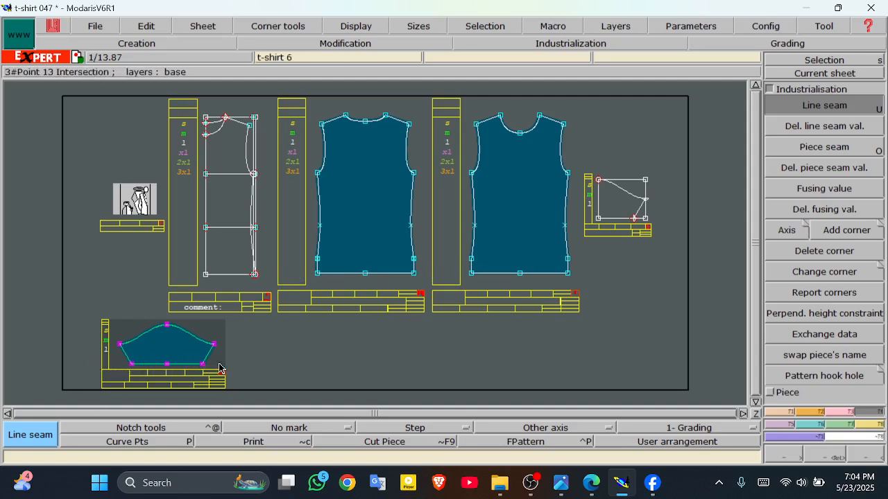
Step: Set a 2.00 cm seam at both ends of the first body piece's hem line
left_click(820, 61)
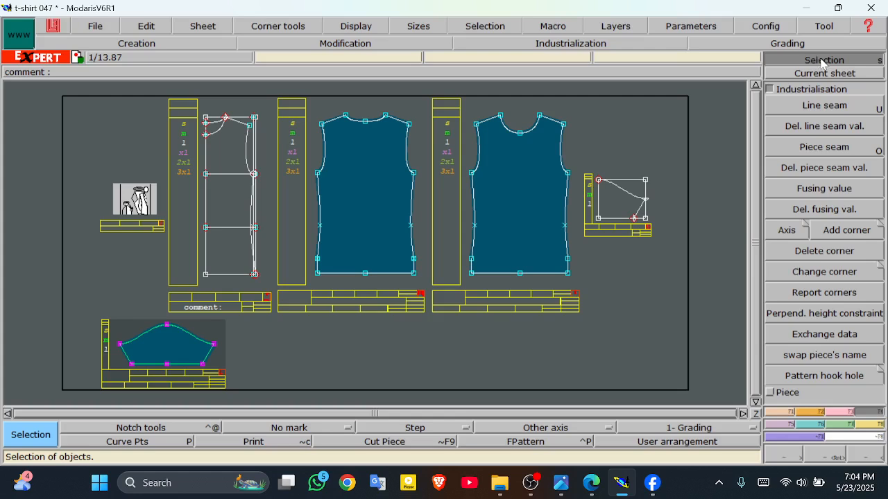
left_click_drag(310, 267, 427, 282)
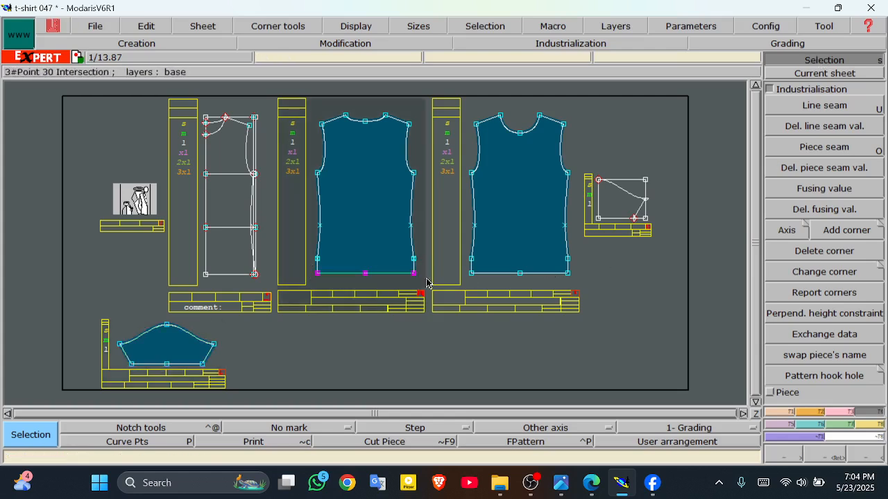
left_click(806, 107)
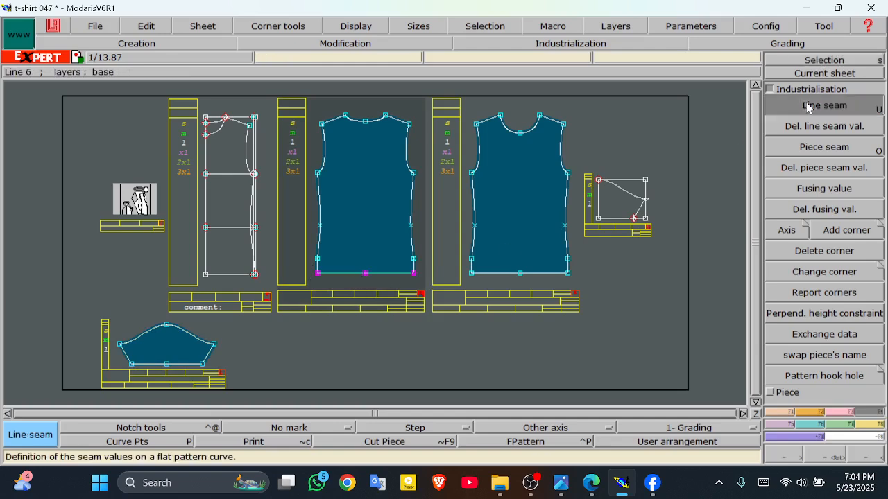
left_click(366, 274)
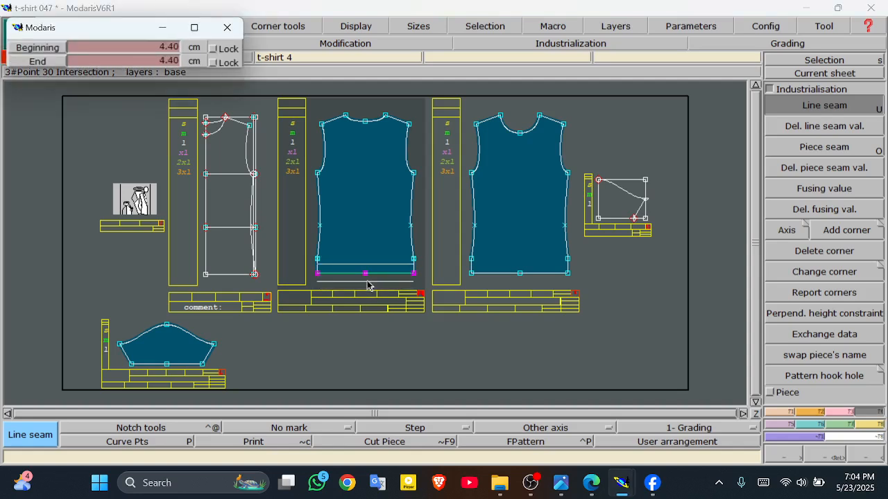
left_click(144, 47)
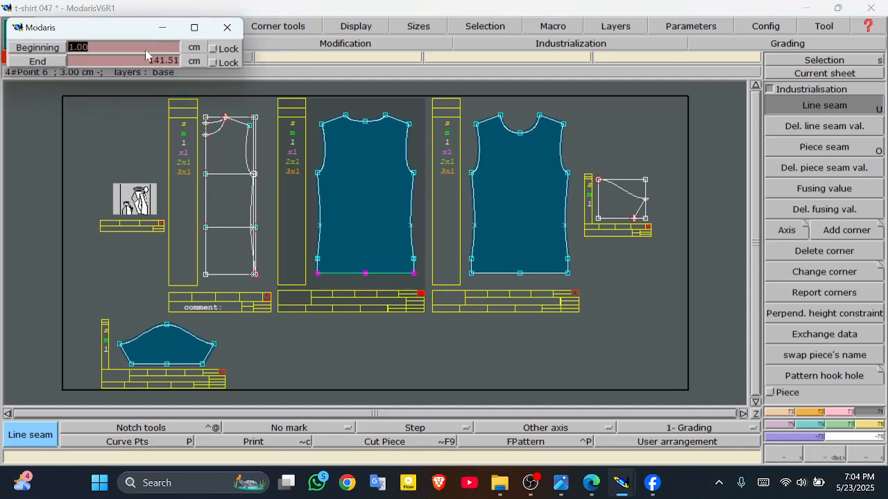
type("2")
key("Return")
type("2")
key("Return")
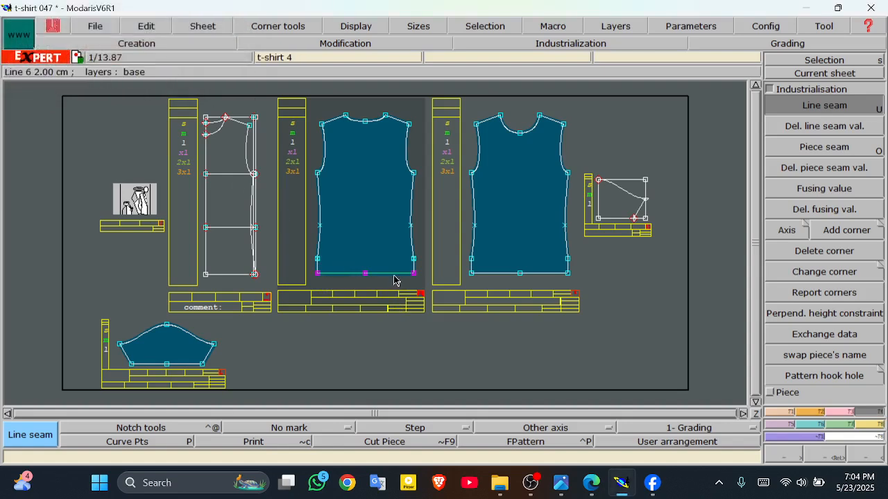
Step: Give the other body piece's hem the same 2.00 cm seam at start and end
key("s")
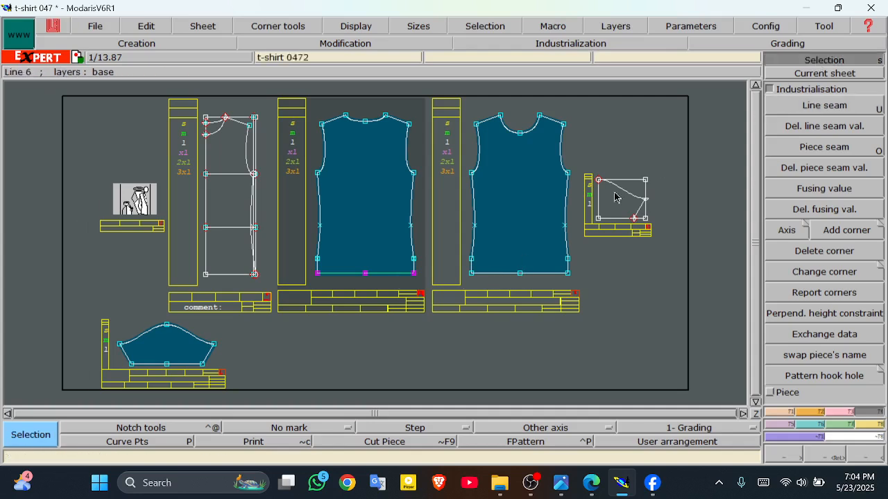
left_click(570, 278)
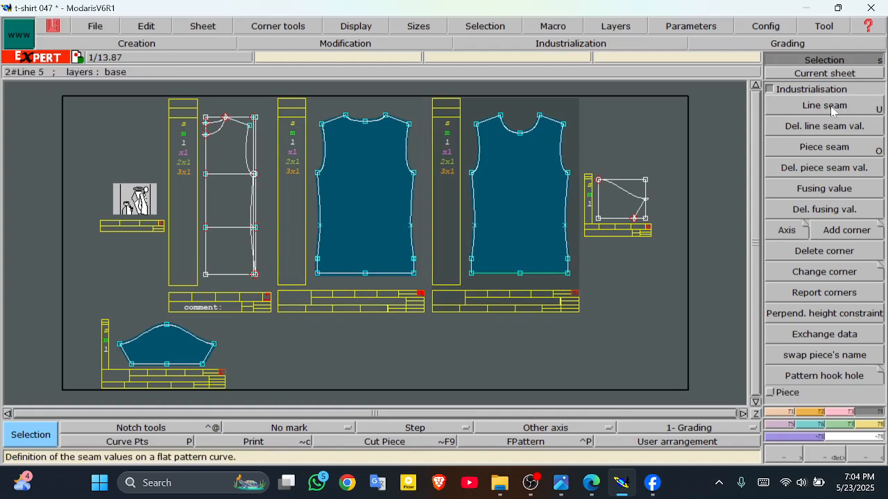
left_click(783, 105)
left_click(521, 274)
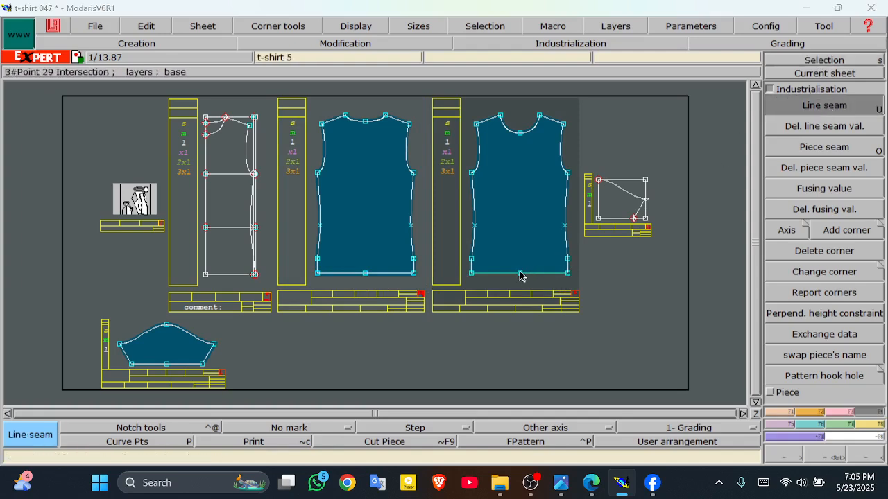
left_click(161, 48)
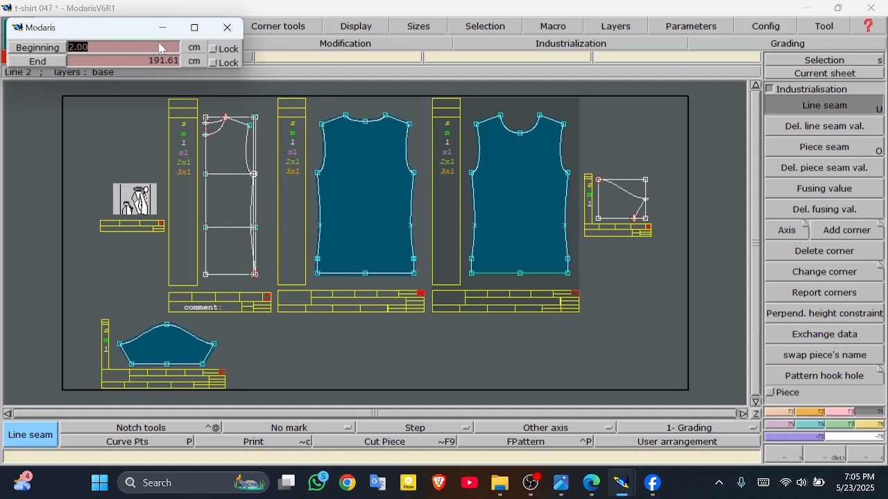
left_click(158, 62)
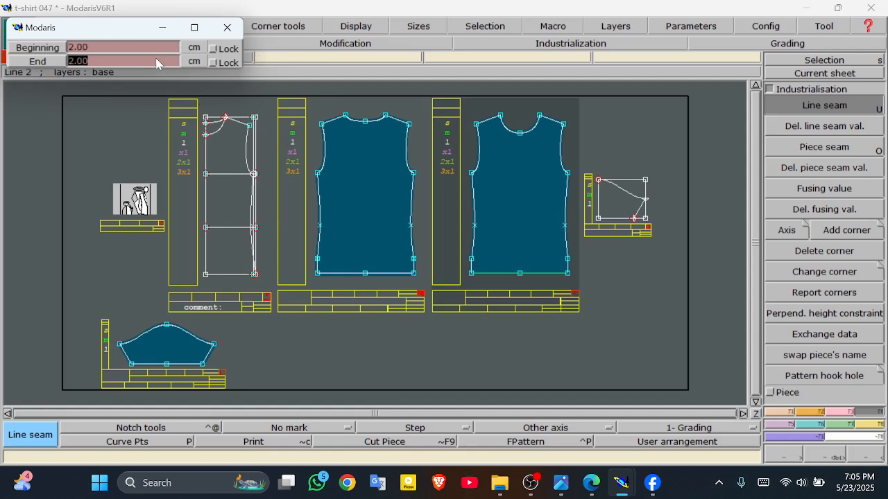
key("Return")
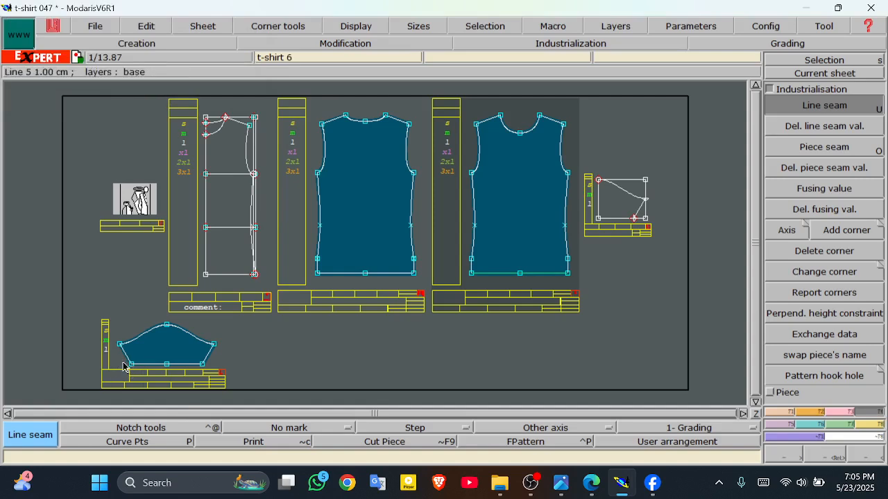
Step: Apply the 2.00 cm hem seam to the sleeve's hem line as well
key("s")
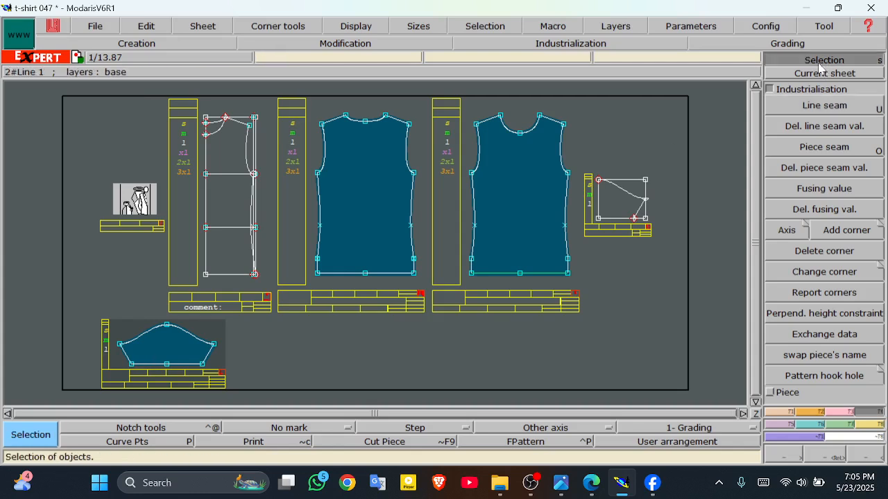
left_click_drag(118, 361, 221, 375)
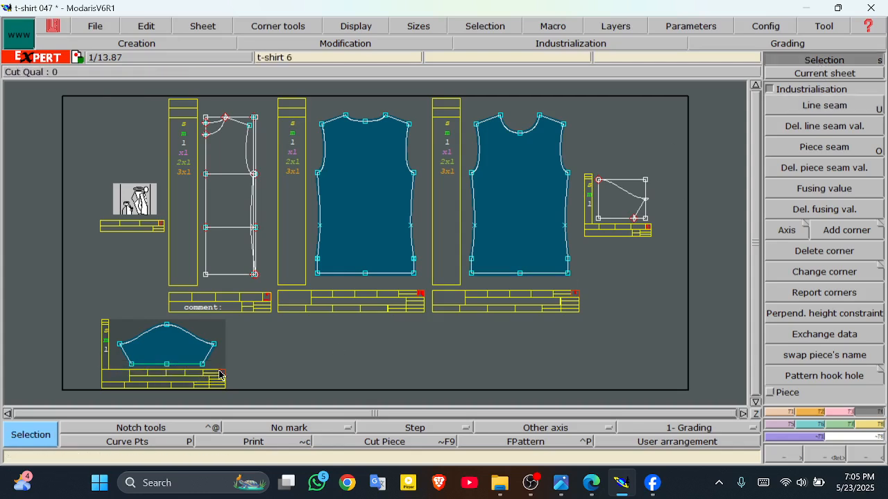
left_click(822, 107)
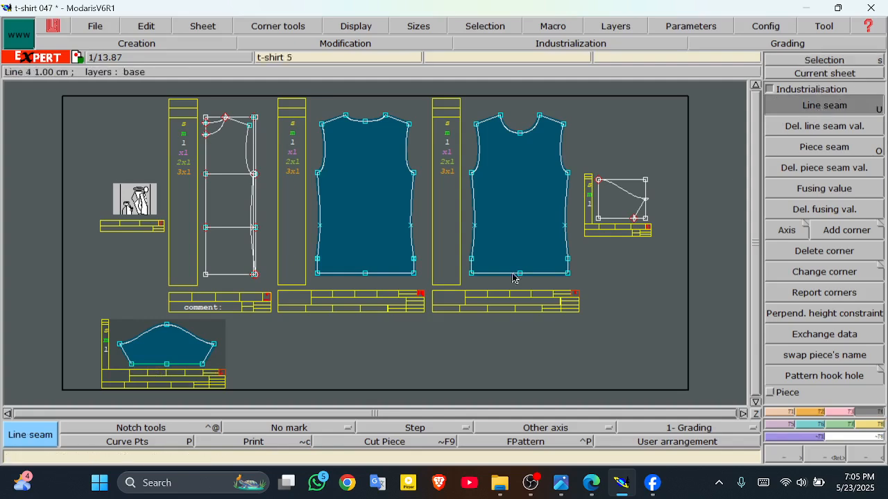
left_click(165, 365)
left_click(136, 51)
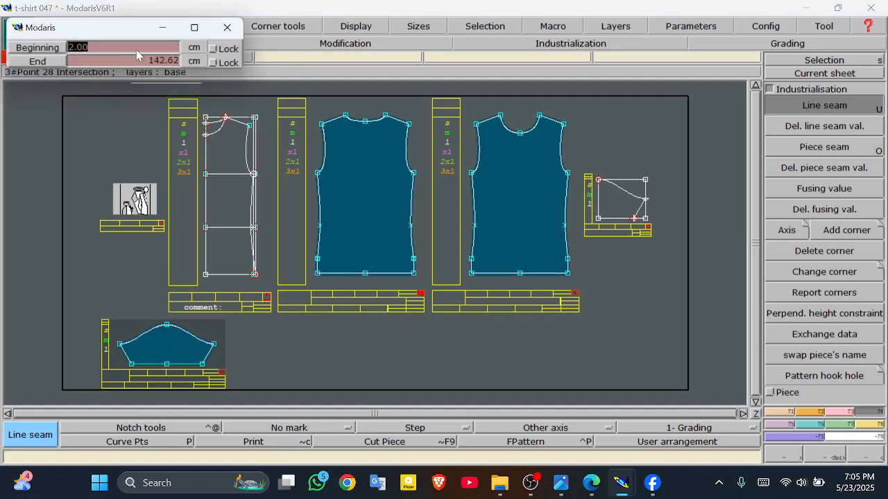
left_click(138, 62)
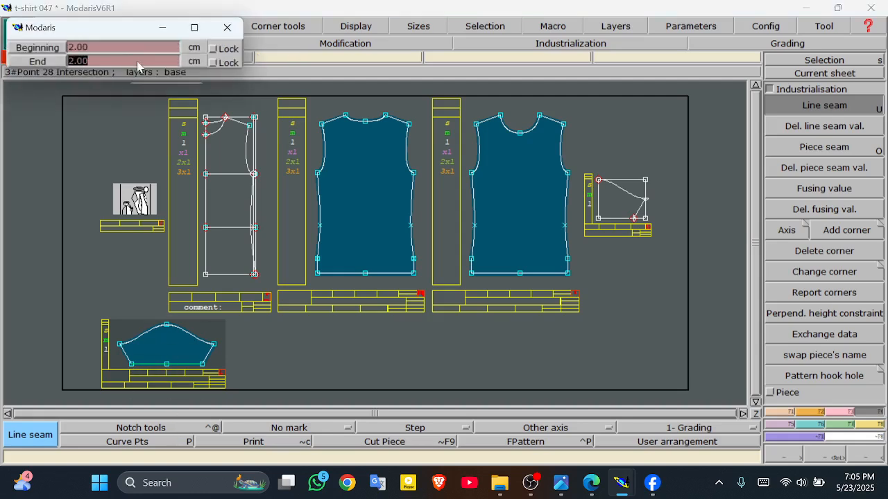
key("Return")
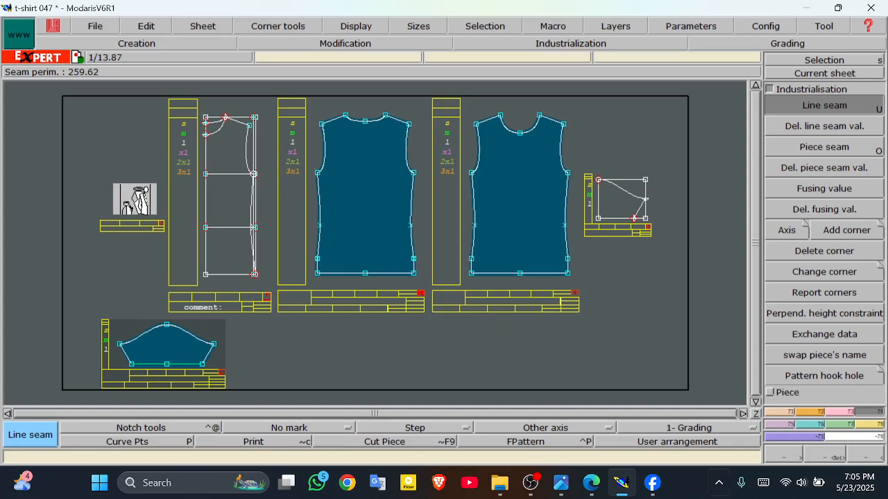
left_click(828, 462)
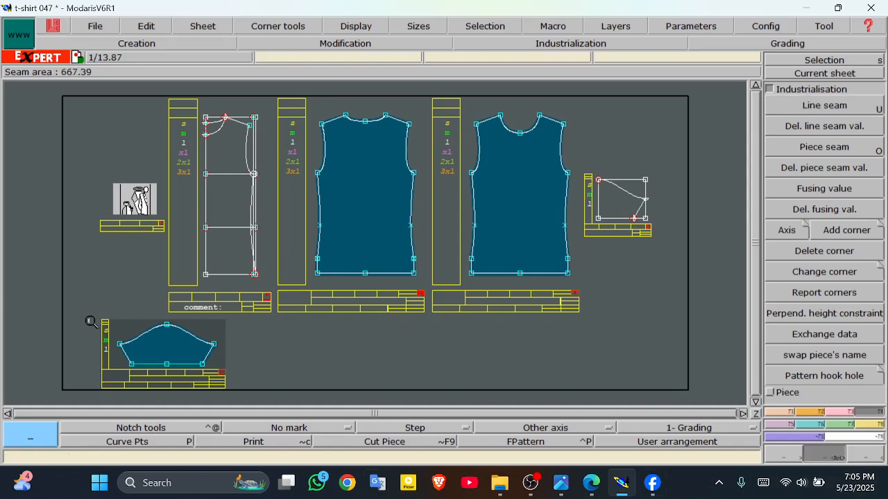
Step: Zoom on the sleeve and set its lower-right hem corner to Next symmetry
left_click_drag(90, 321, 264, 379)
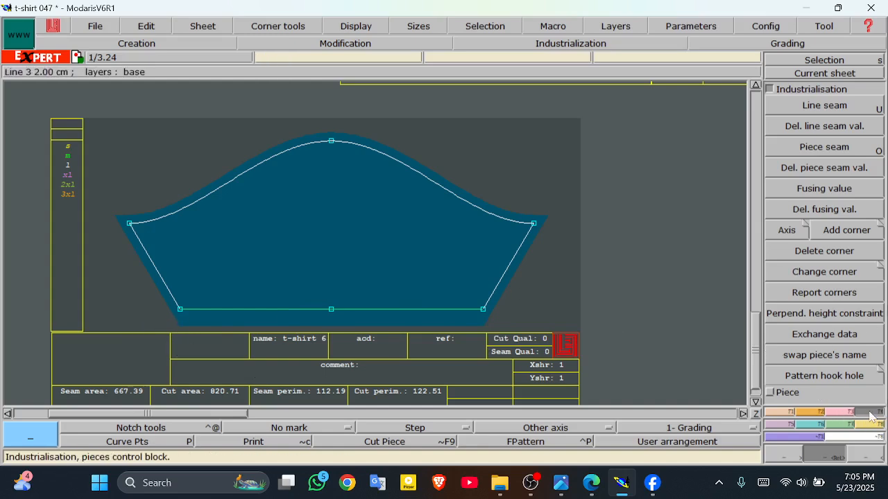
left_click(815, 272)
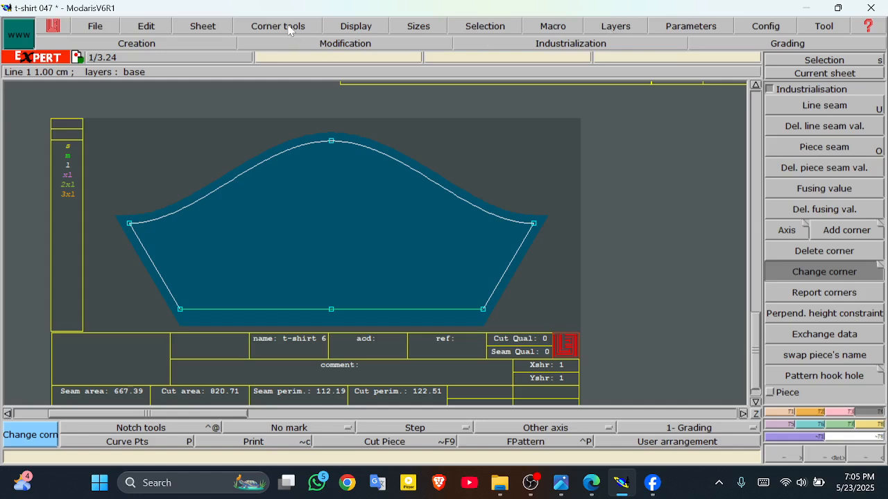
left_click(278, 26)
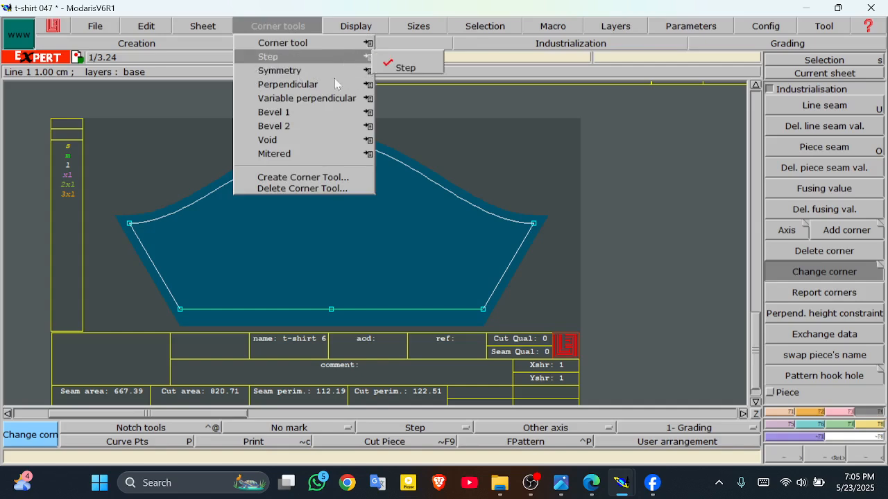
mouse_move(368, 71)
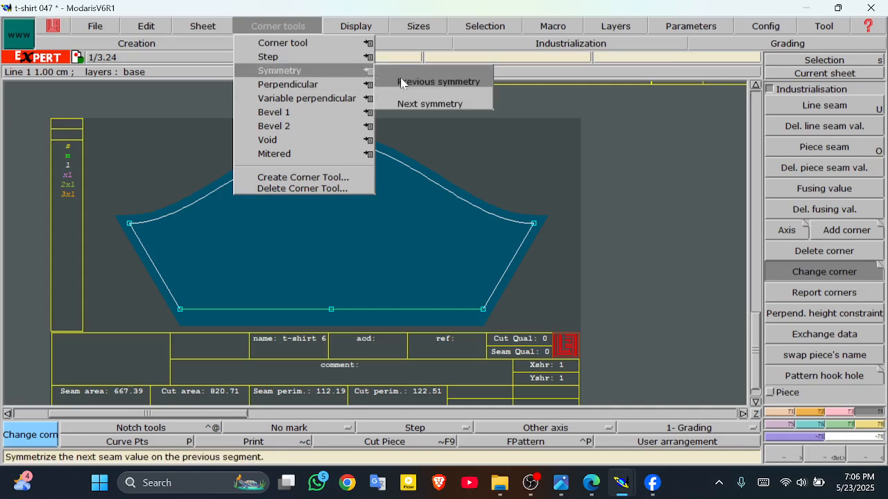
left_click(425, 104)
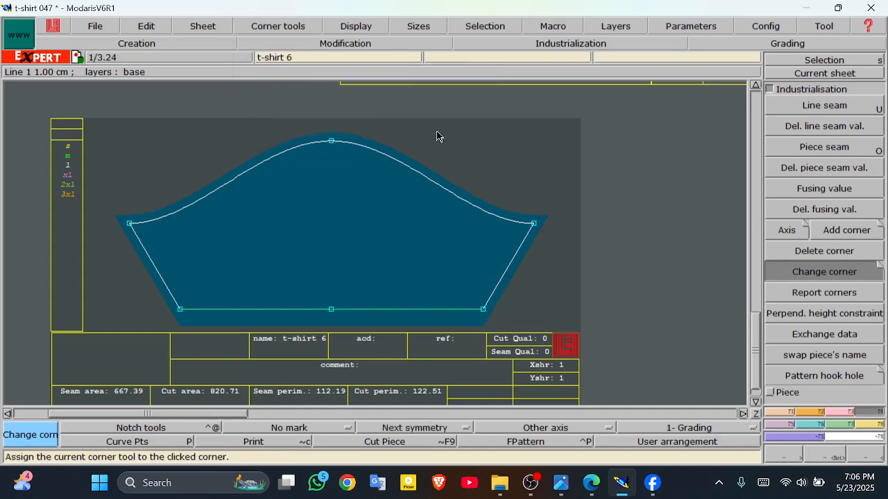
left_click(485, 310)
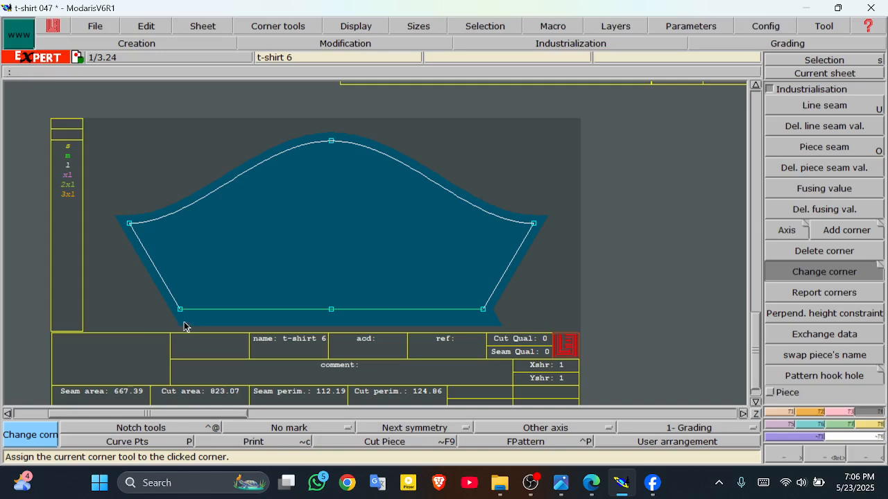
Step: Set the sleeve's lower-left hem corner to Previous symmetry
left_click(280, 31)
mouse_move(374, 72)
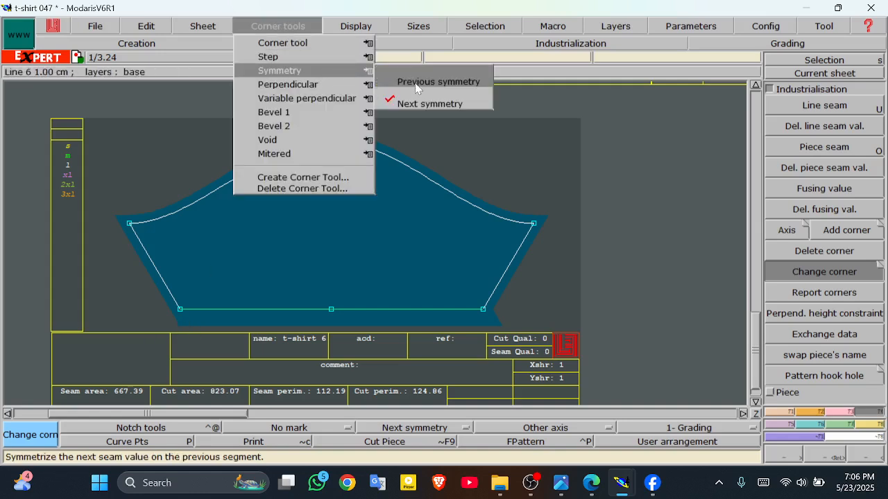
left_click(417, 82)
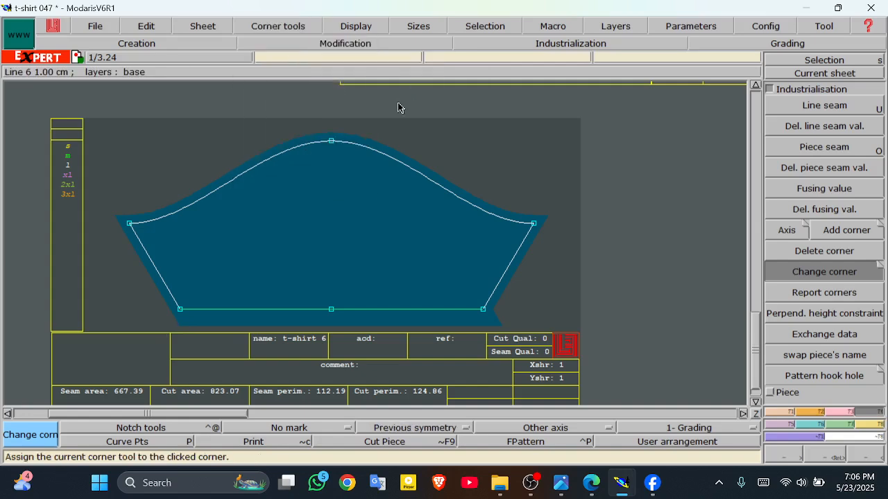
left_click(181, 312)
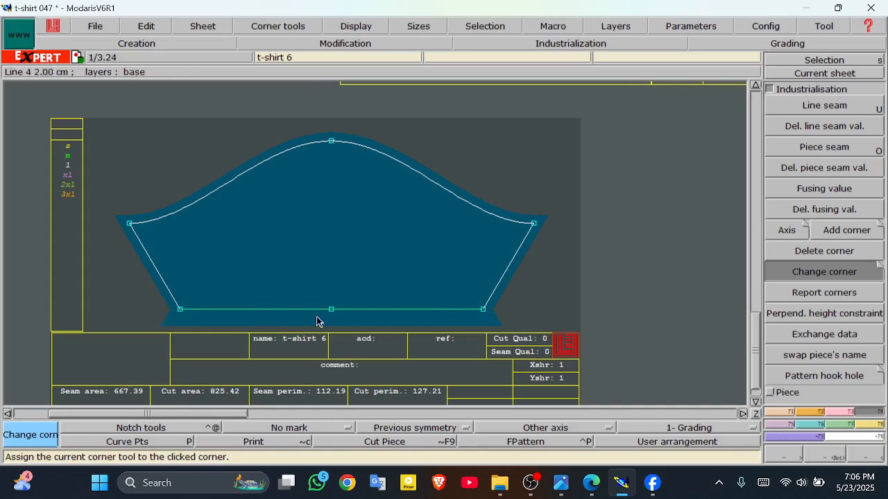
Step: Rearrange sheets and draw vertical grain axes down the front, back and sleeve pieces
key("j")
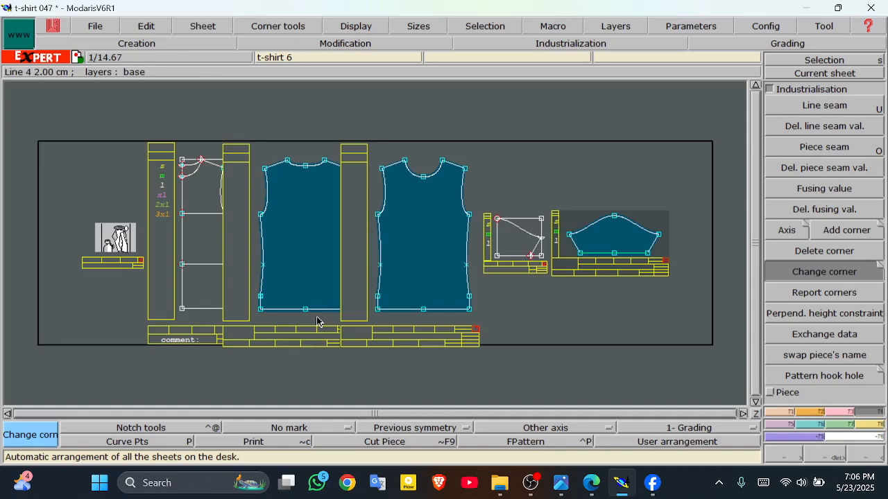
key("j")
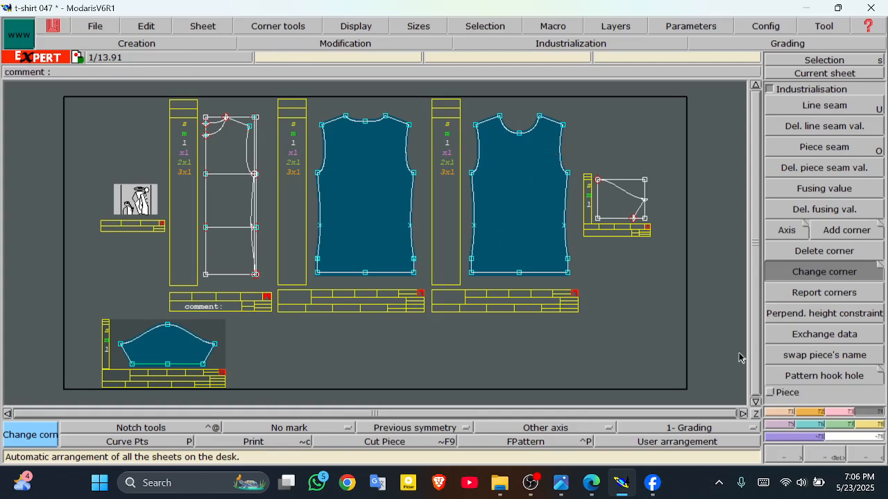
left_click(787, 231)
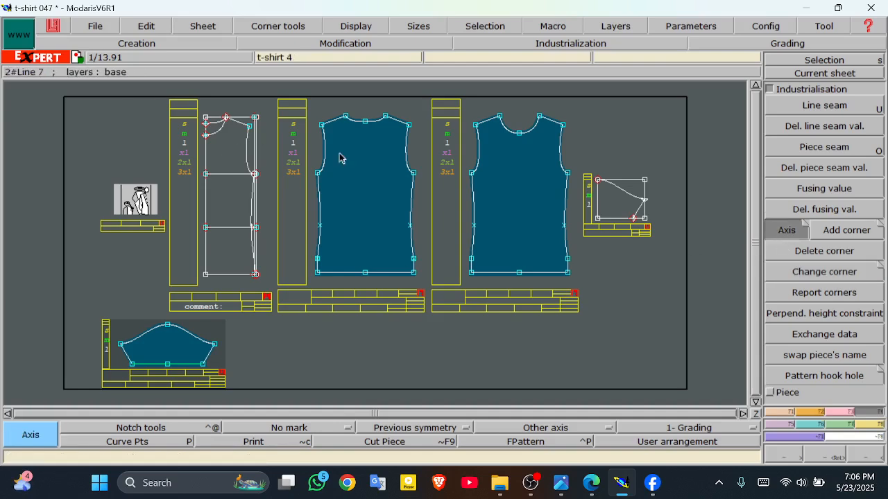
left_click(366, 144)
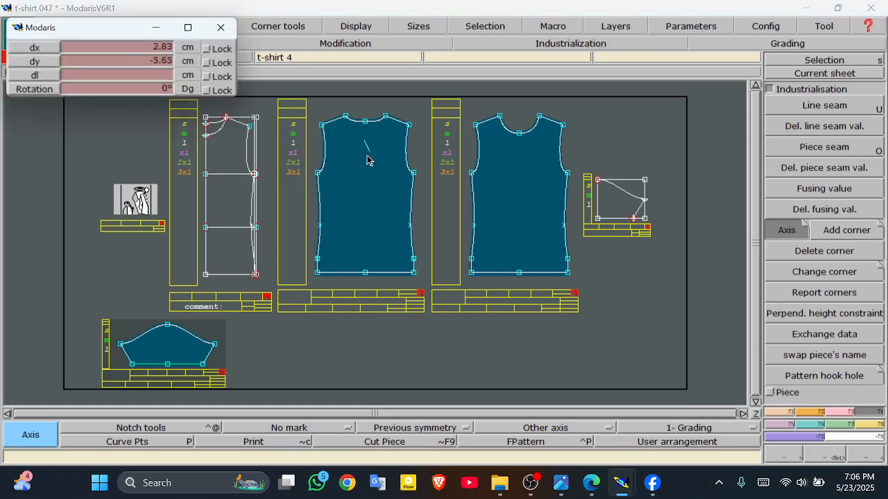
left_click(364, 238)
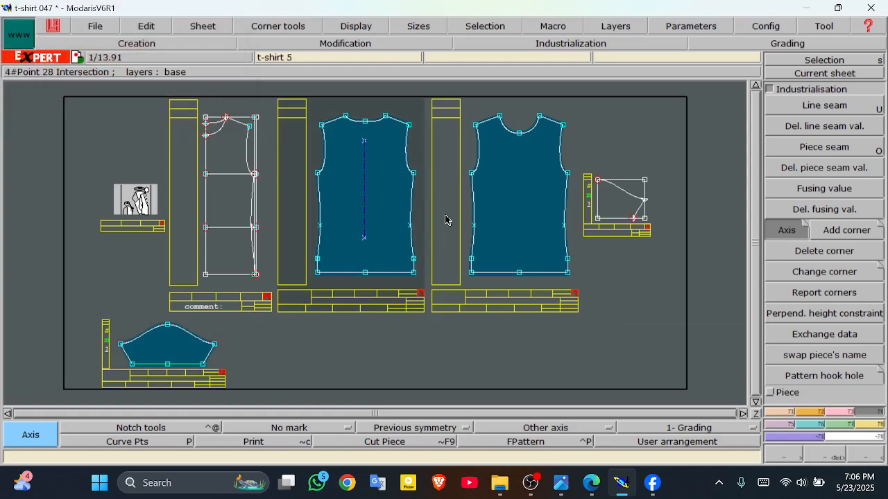
left_click(519, 151)
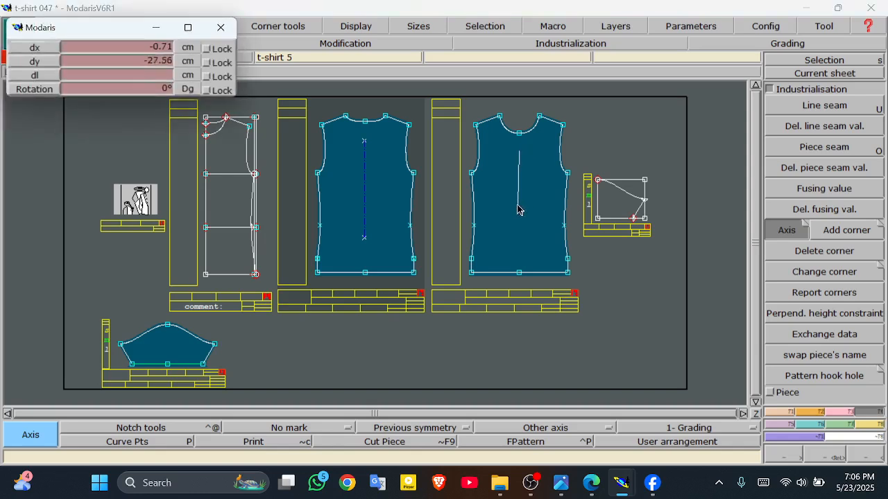
left_click(521, 251)
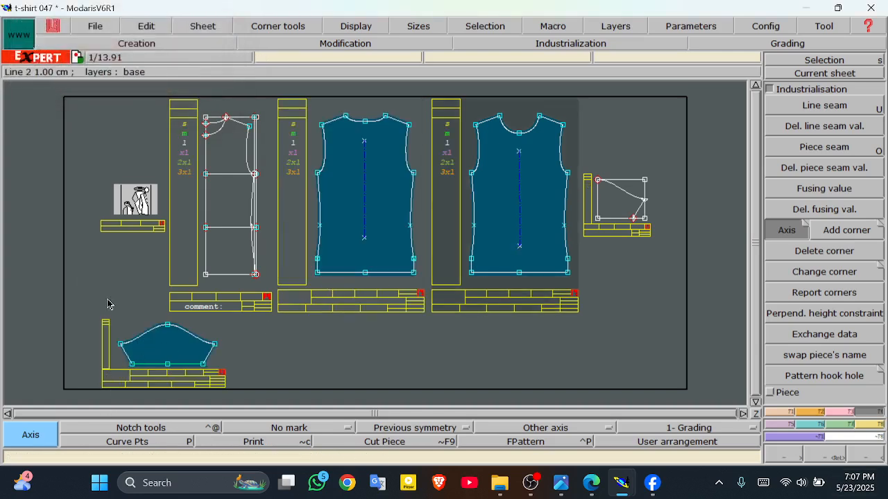
left_click(169, 340)
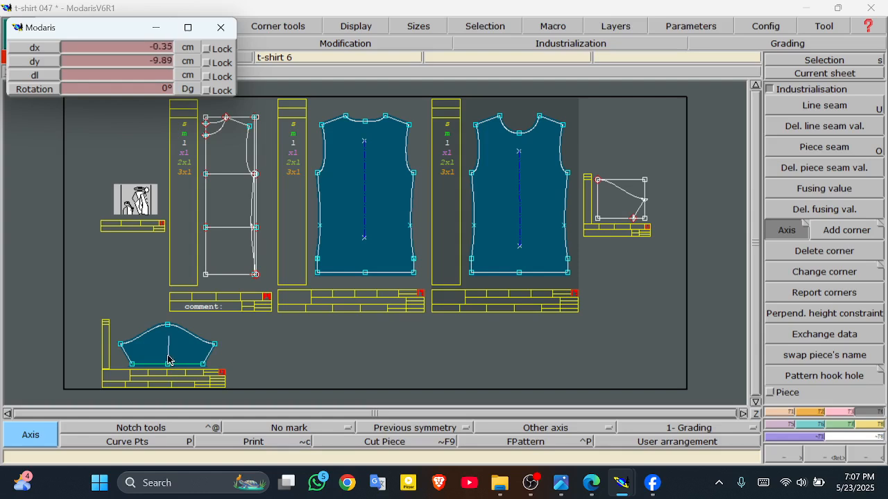
left_click(168, 361)
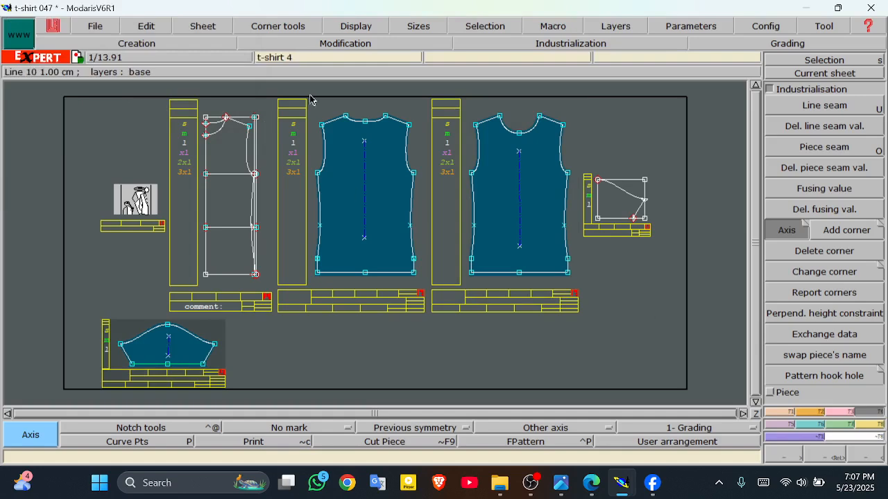
left_click(810, 412)
Step: Place notches at the back neckline centre and at the top of the sleeve cap
left_click(825, 106)
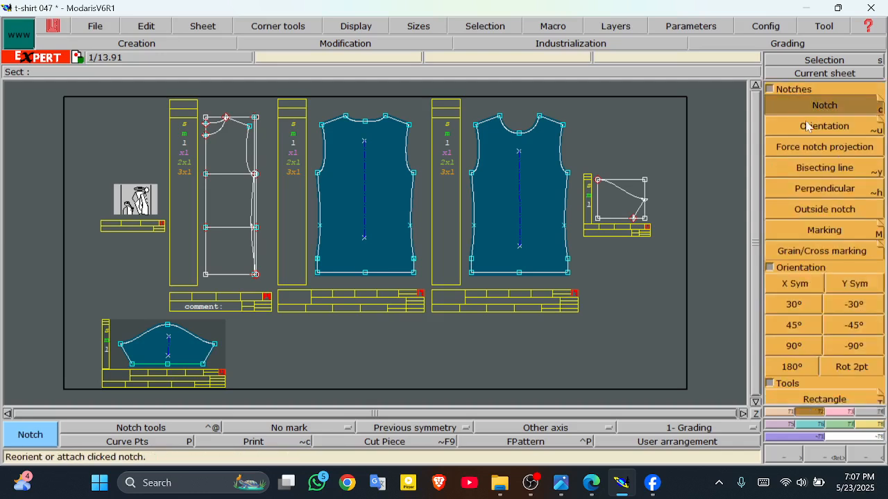
left_click(520, 133)
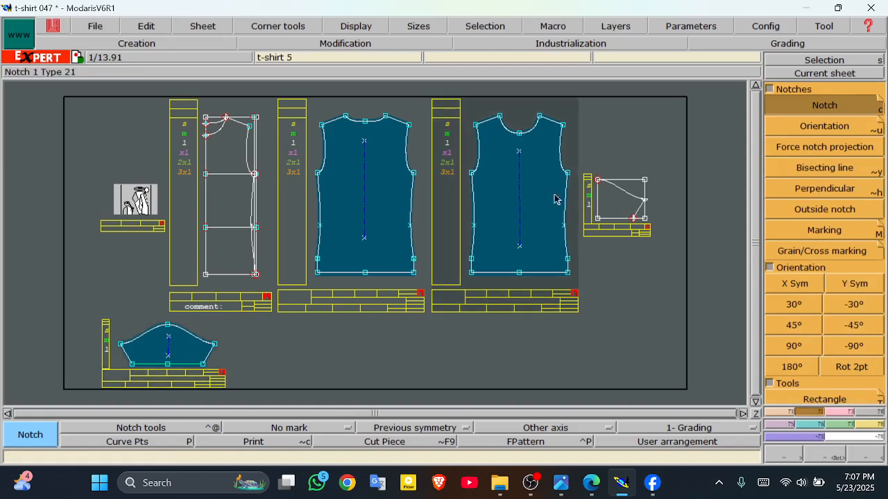
left_click(838, 459)
left_click_drag(458, 104, 581, 301)
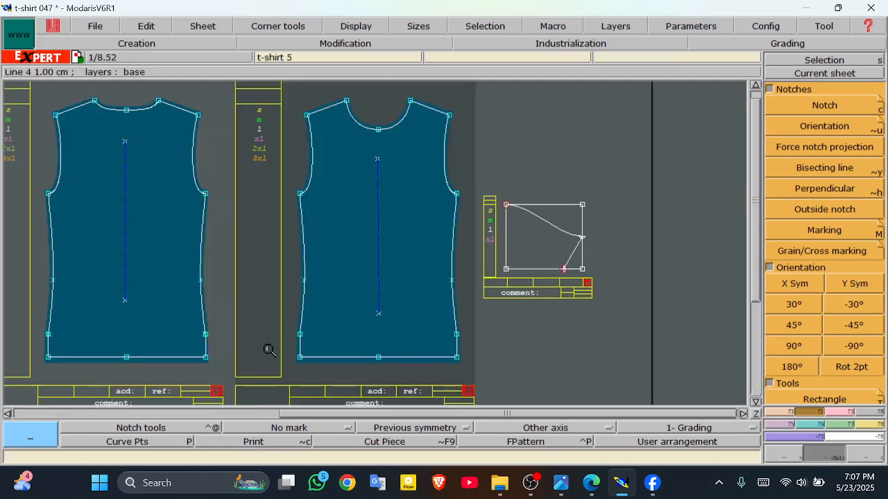
left_click(834, 109)
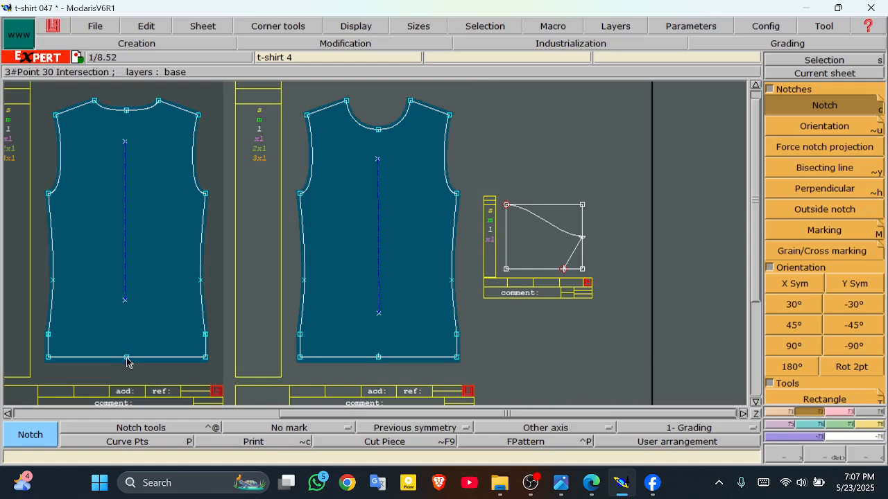
left_click(759, 402)
left_click(759, 402)
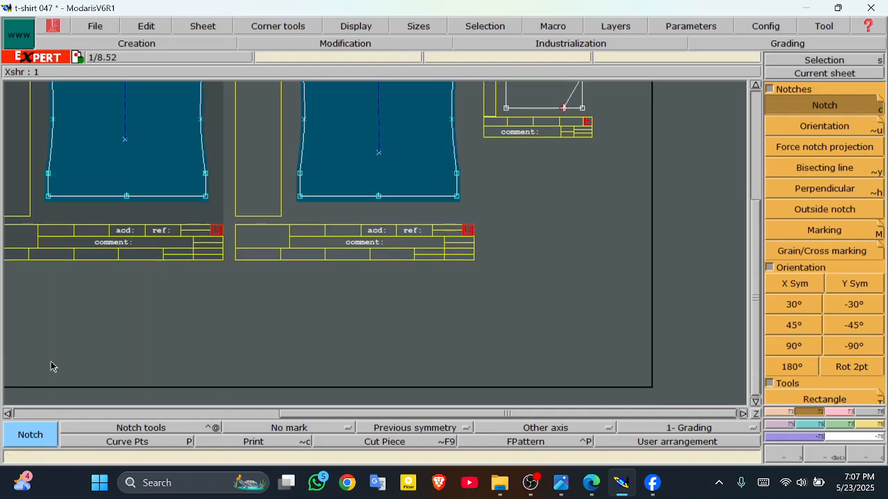
left_click(6, 413)
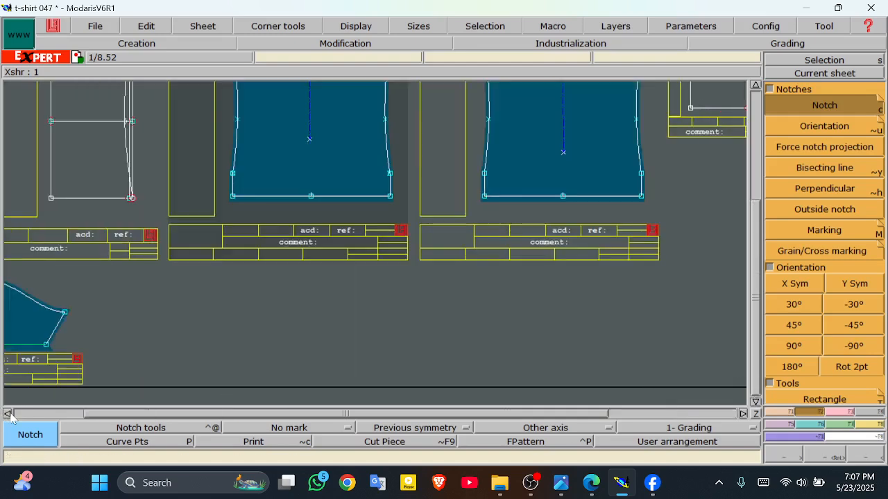
left_click(7, 413)
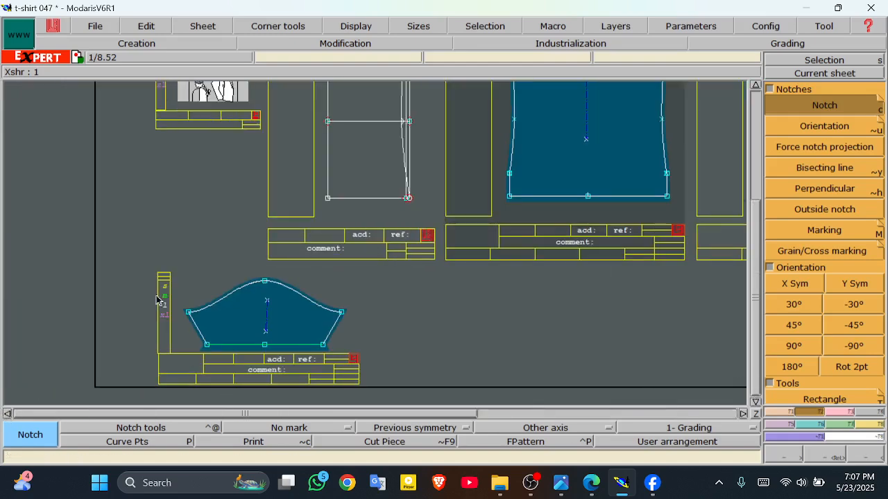
left_click(265, 285)
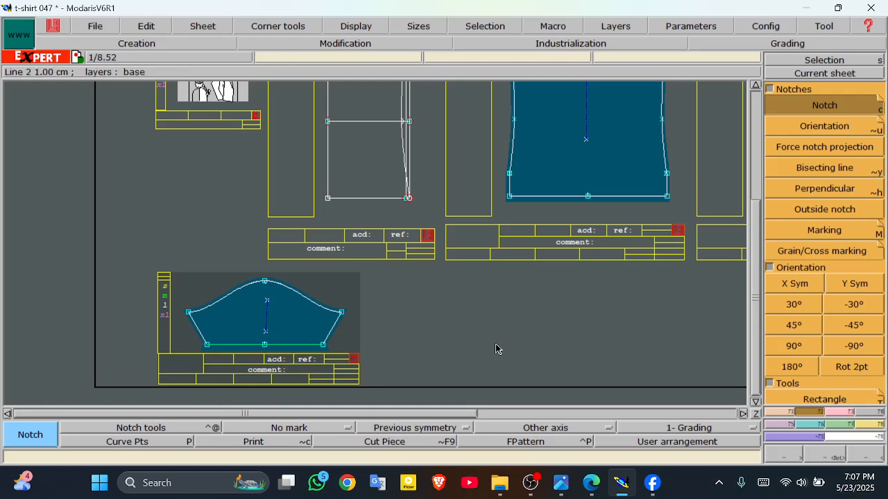
key("j")
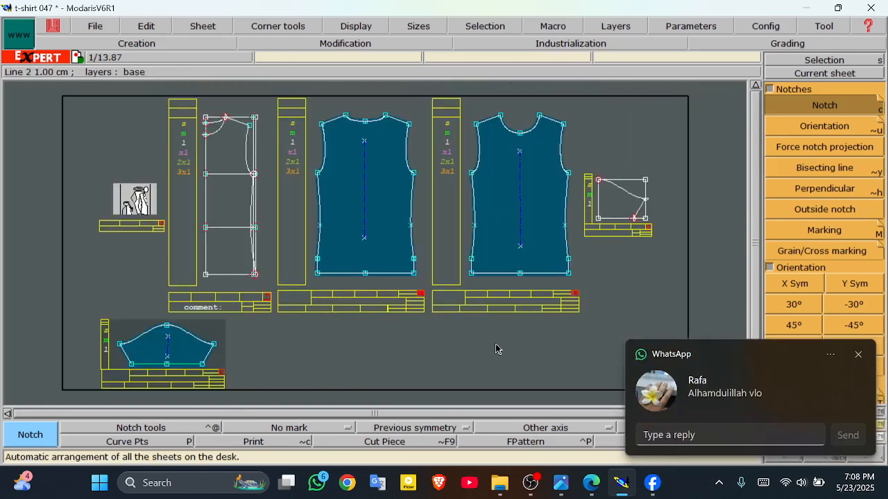
Step: Dismiss the chat notification and run Model validation, continuing past the existing-file warning
left_click(865, 355)
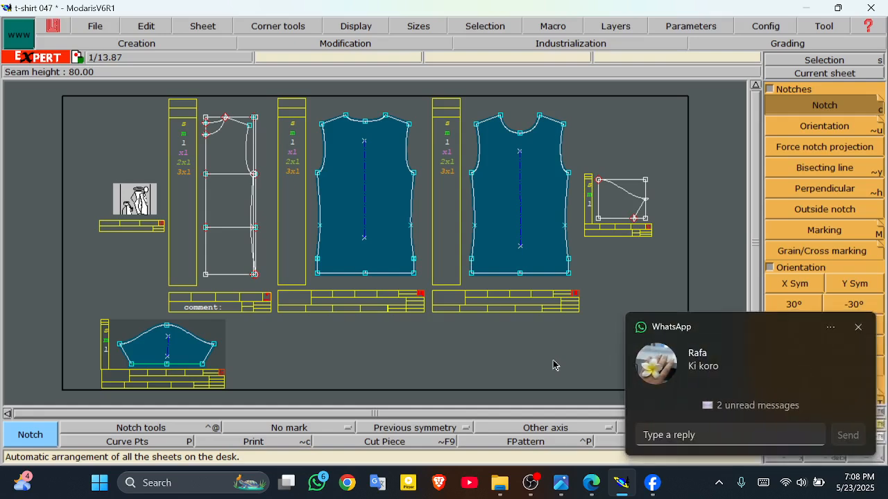
left_click(859, 328)
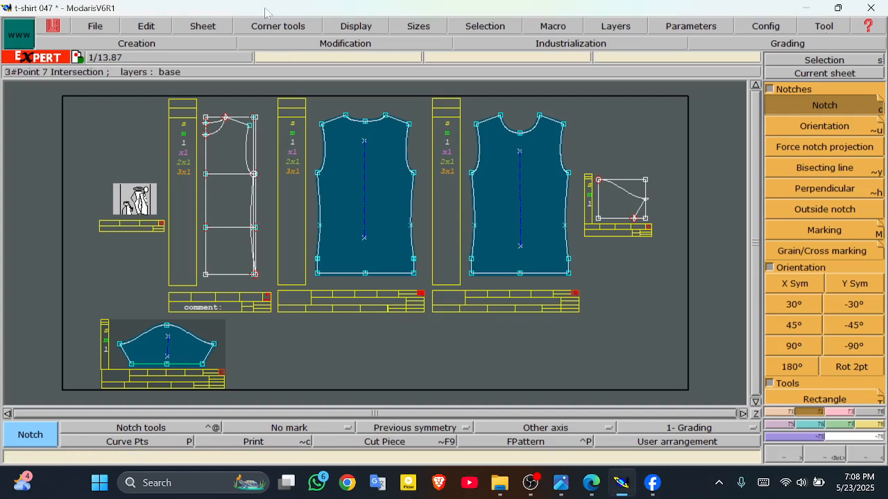
left_click(97, 26)
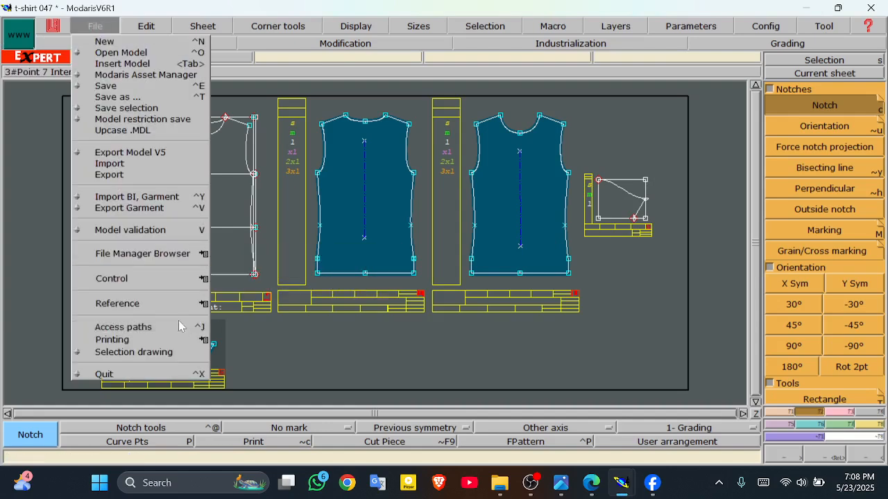
left_click(164, 230)
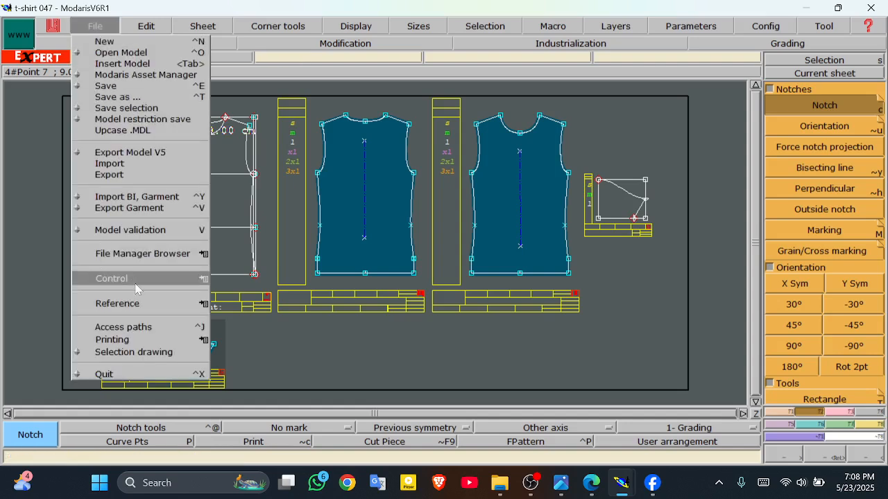
left_click(139, 229)
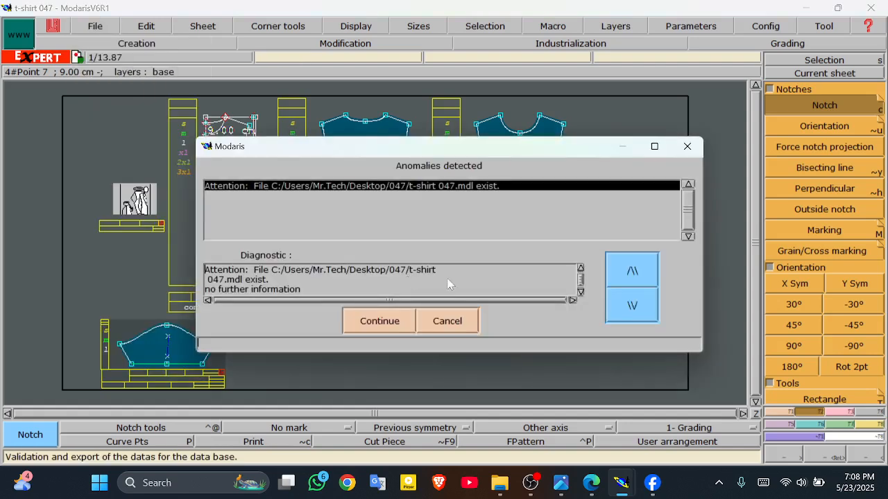
left_click(380, 326)
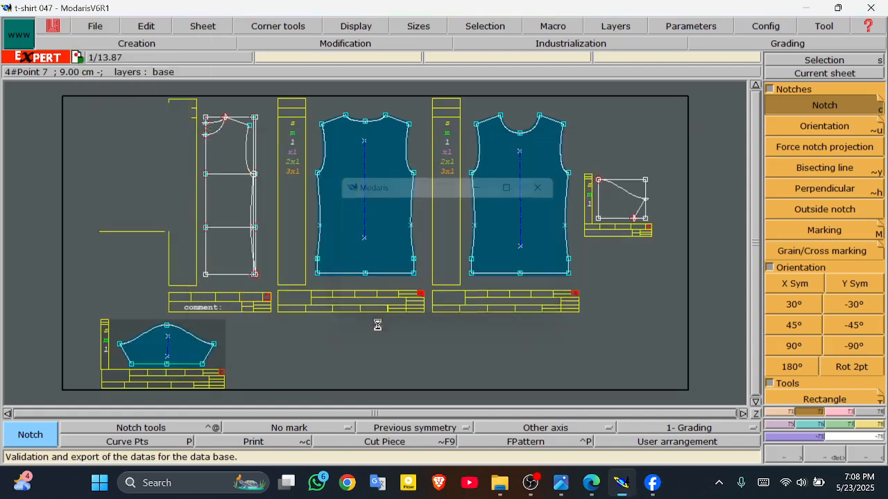
Step: Repeat Model validation twice more, accepting the existing-file warning each time
left_click(98, 27)
left_click(142, 229)
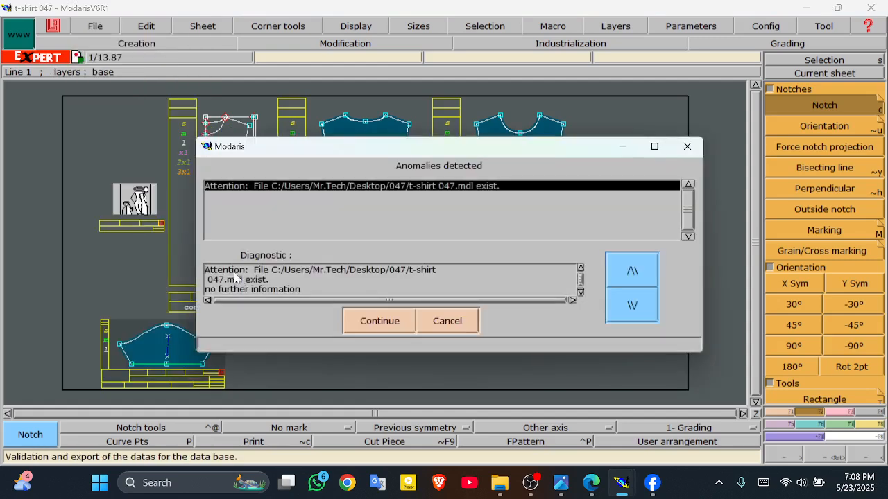
left_click(389, 324)
left_click(104, 25)
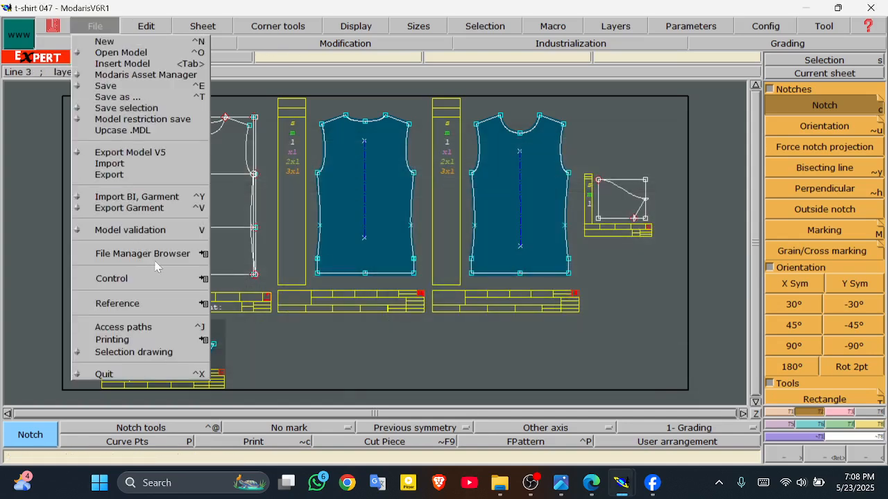
left_click(139, 230)
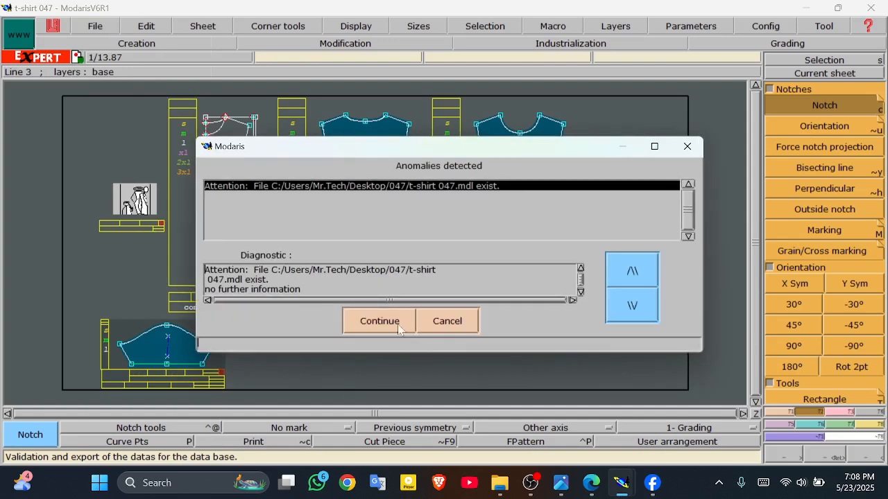
left_click(362, 318)
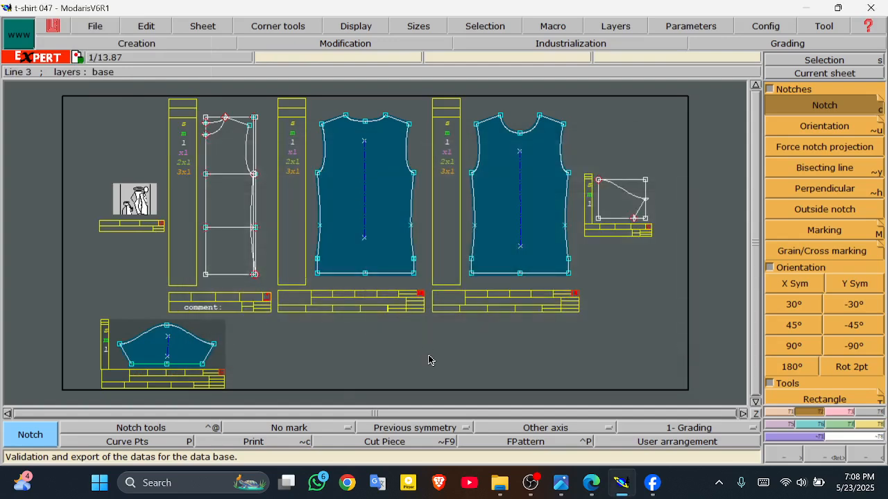